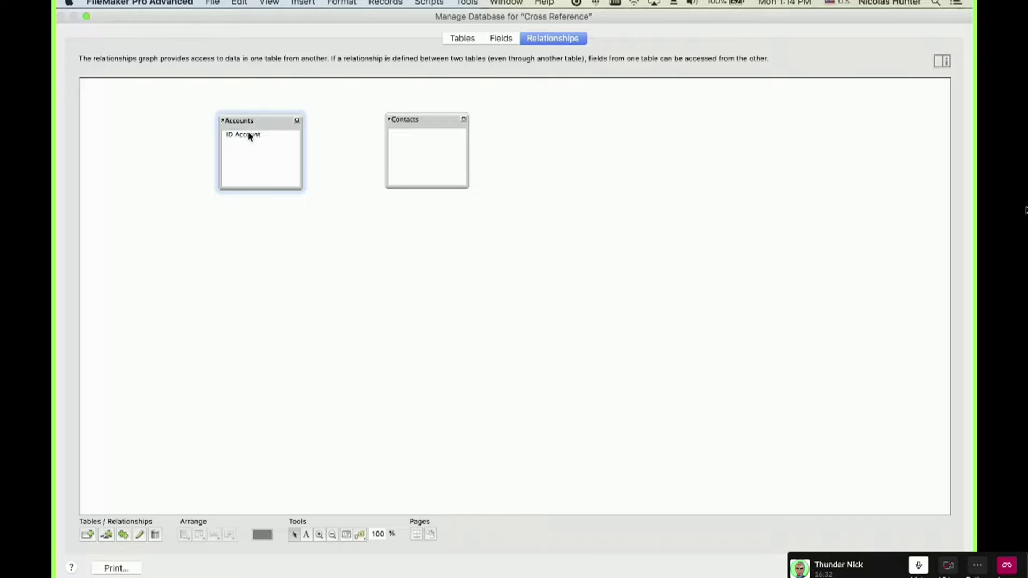
Create an 'ID Contacts' text field in the Contacts table and return to the relationships graph.
left_click(408, 121)
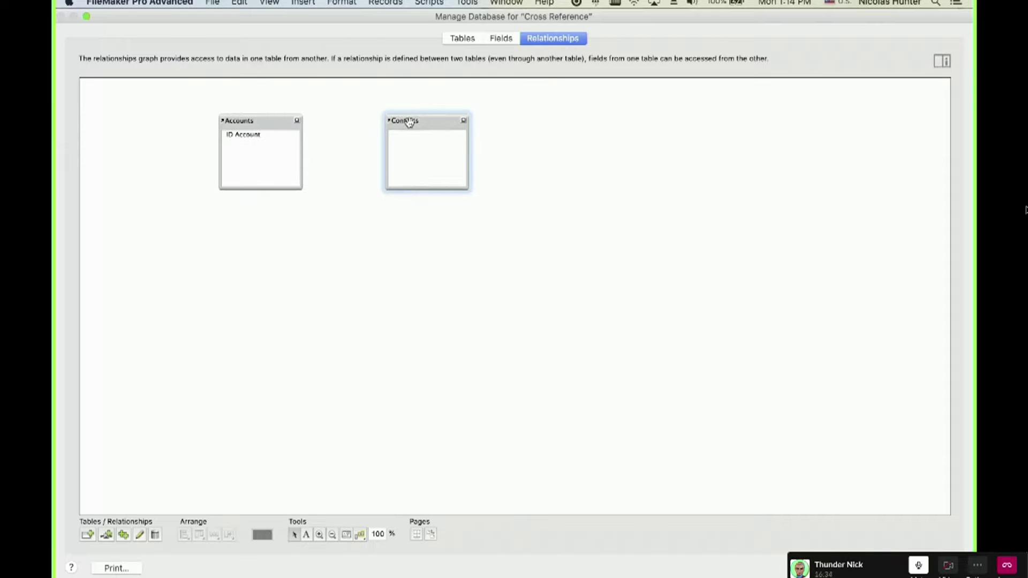
left_click(501, 38)
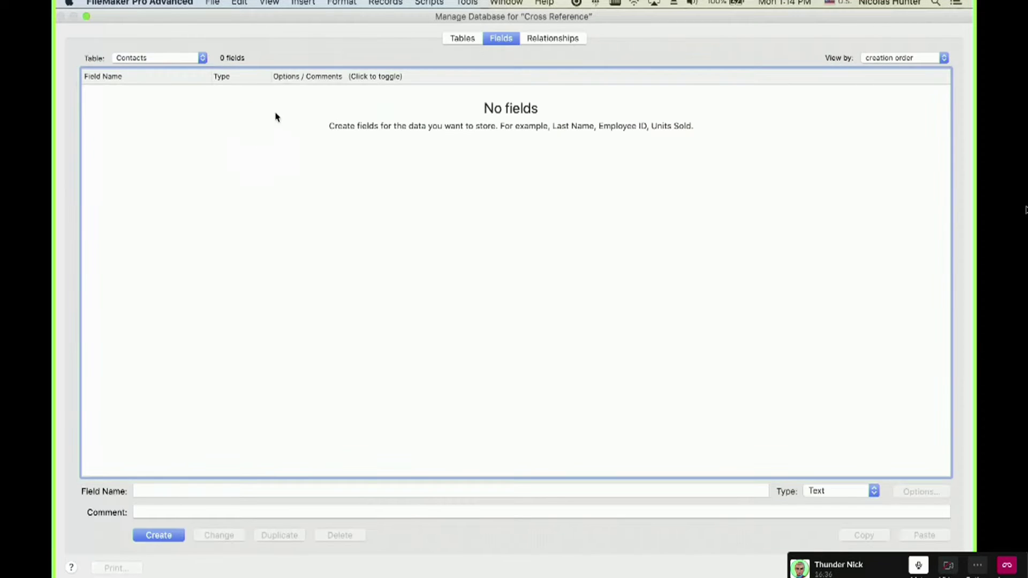
left_click(162, 491)
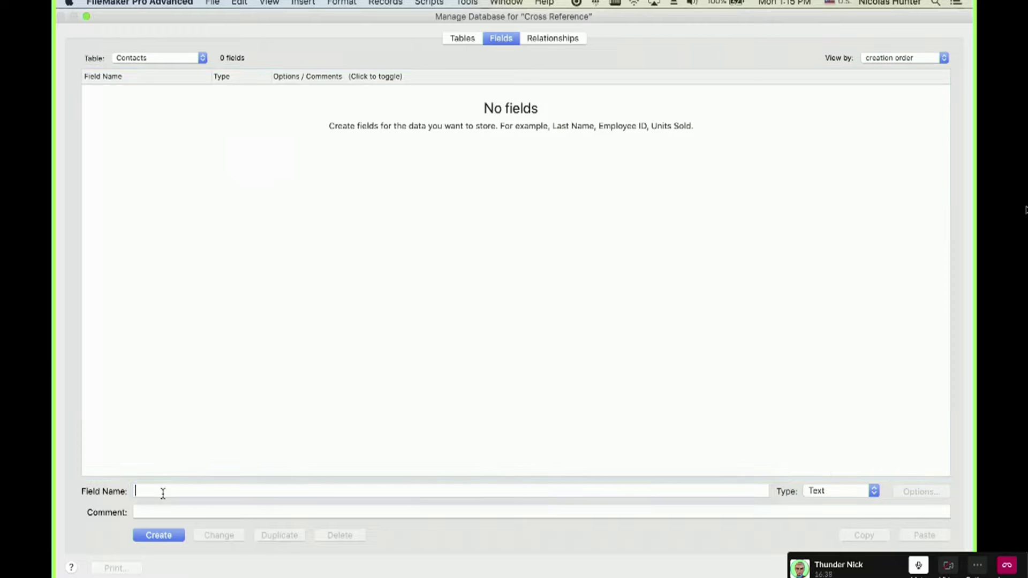
type("IF Con")
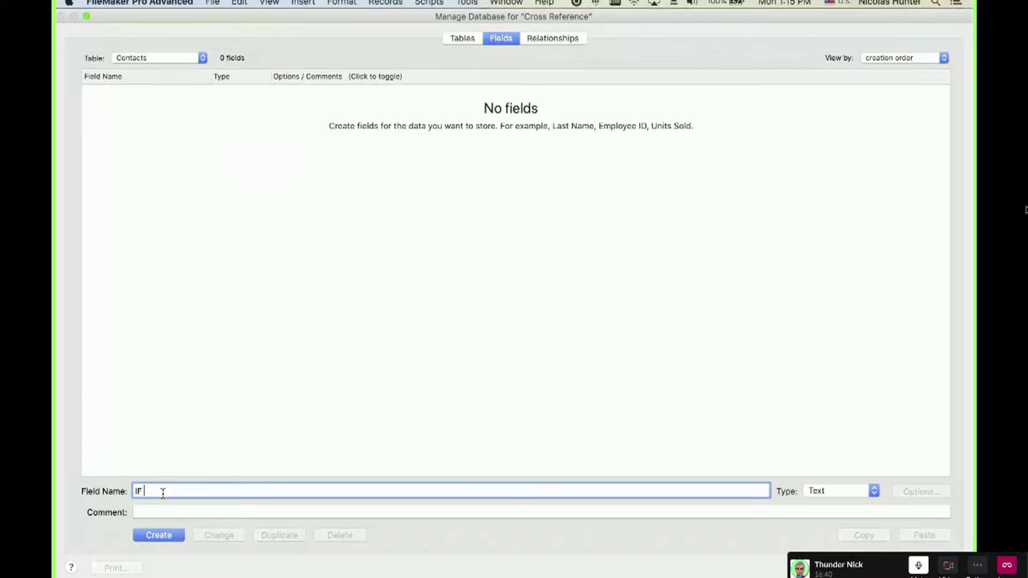
type("tacts")
left_click(141, 492)
key("BackSpace")
type("D")
left_click(152, 534)
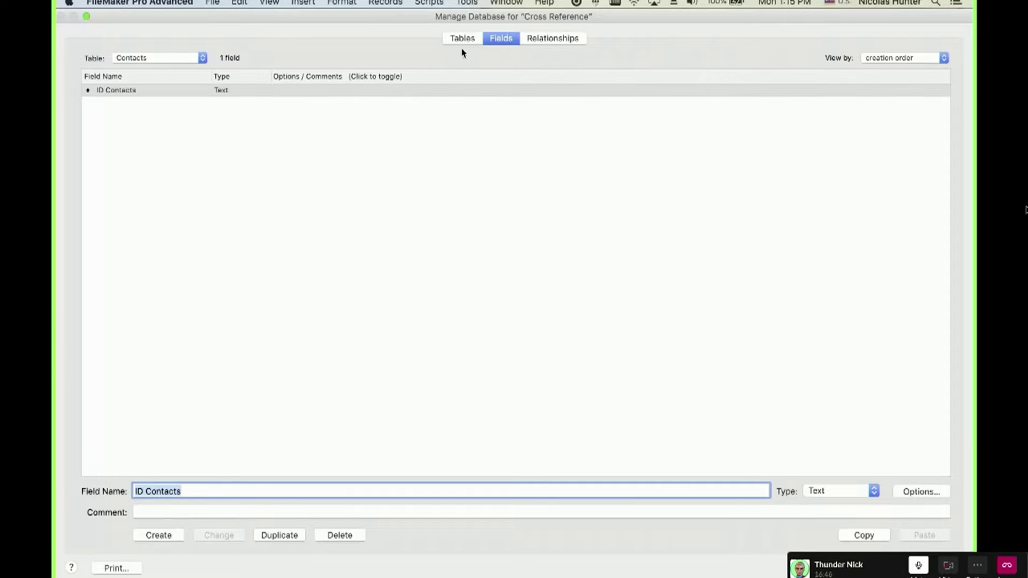
left_click(557, 37)
left_click_drag(243, 140, 420, 138)
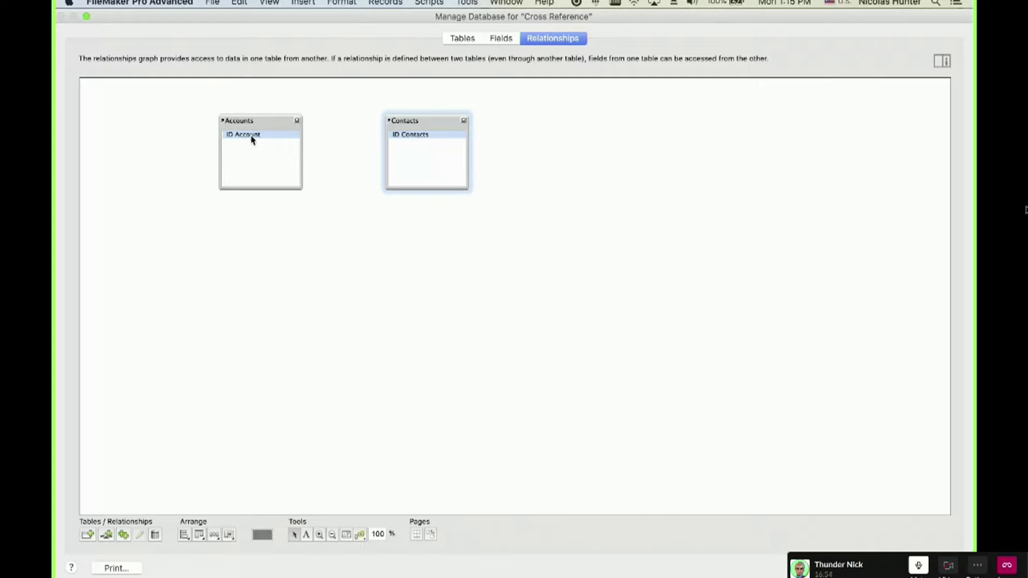
Rename the Contacts field from 'ID Contacts' to 'IDf Account'.
left_click(506, 41)
left_click(166, 59)
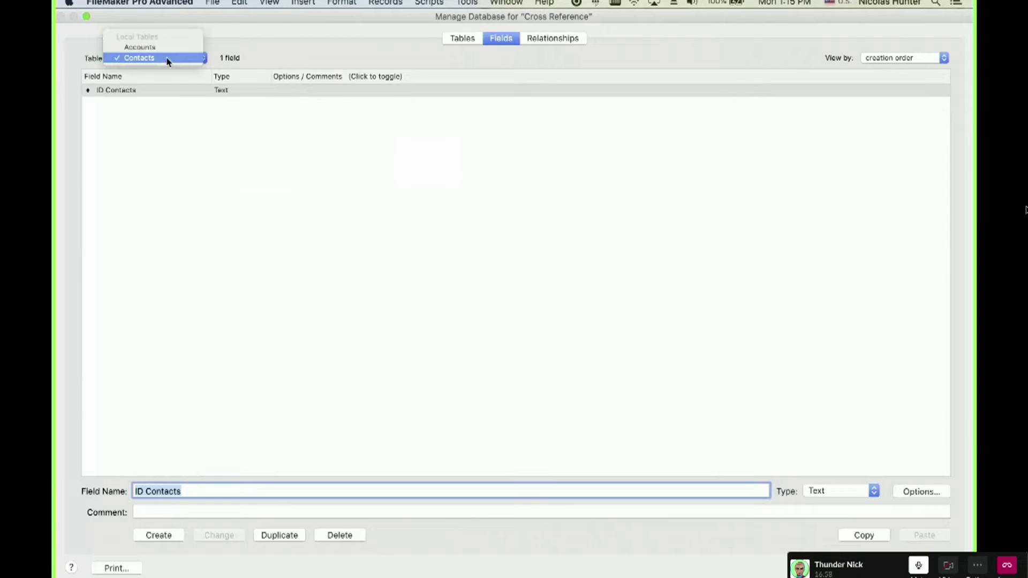
left_click(142, 284)
left_click(143, 492)
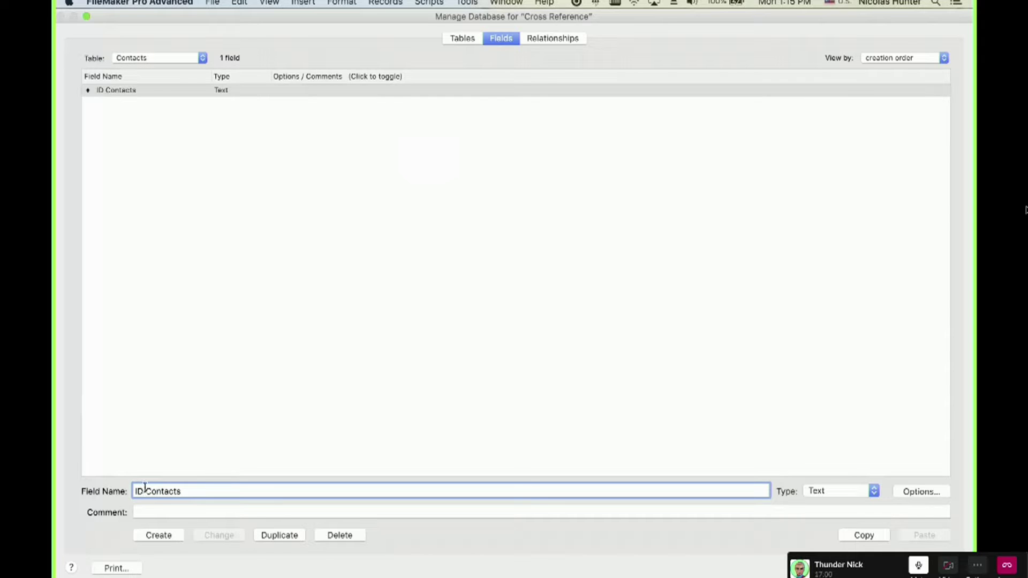
type("f")
triple_click(165, 488)
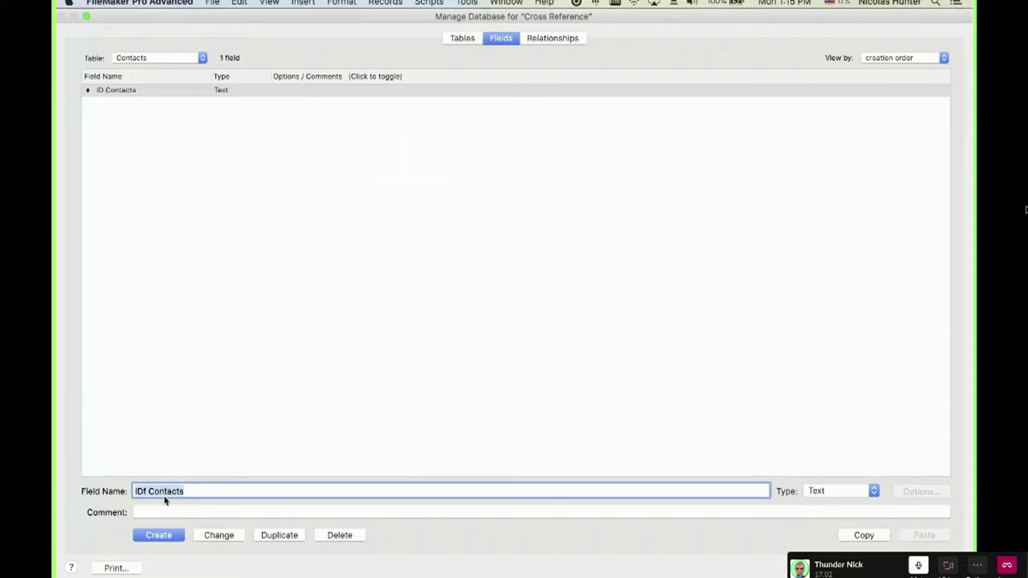
double_click(169, 491)
type("Accou")
left_click(220, 535)
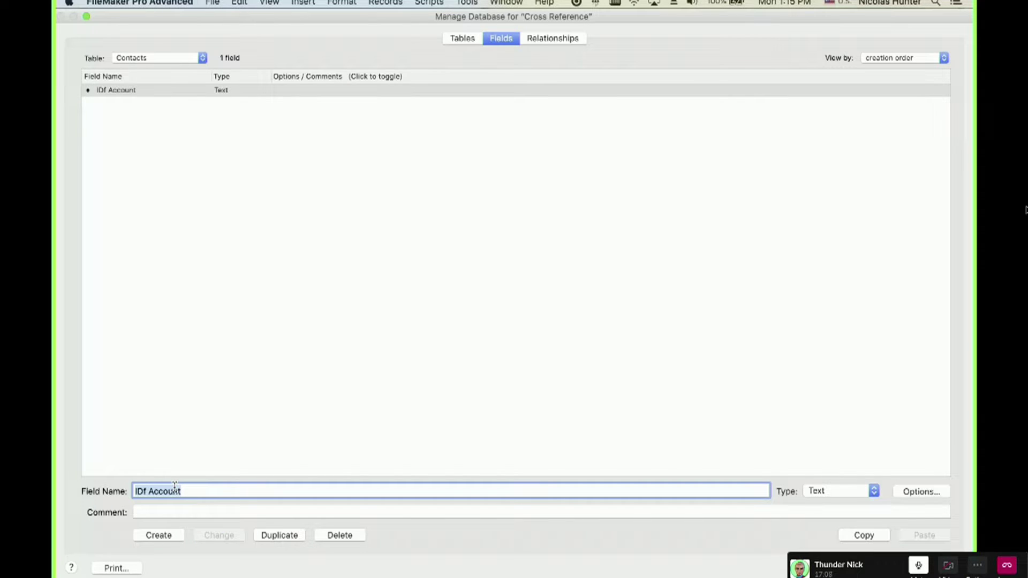
Rename that field to 'ID Contact' and create a new 'IDf Account' field.
type("ID Contac")
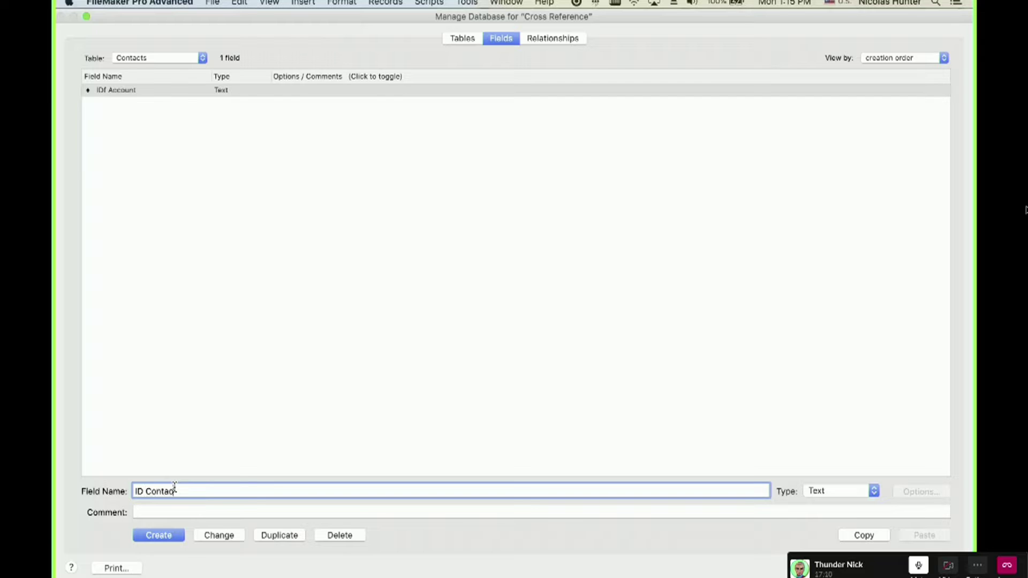
type("ts")
key("BackSpace")
left_click(218, 535)
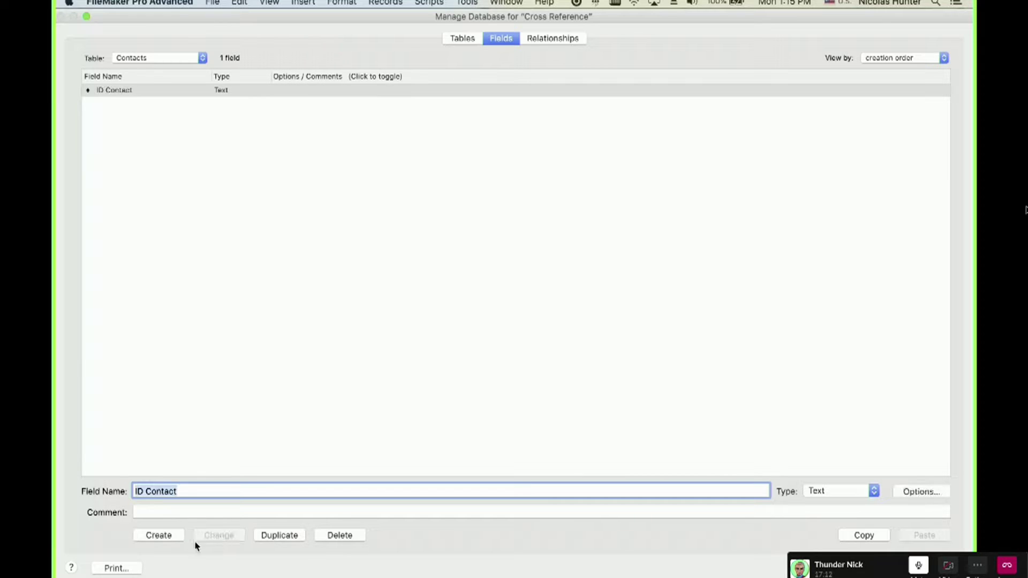
left_click(179, 541)
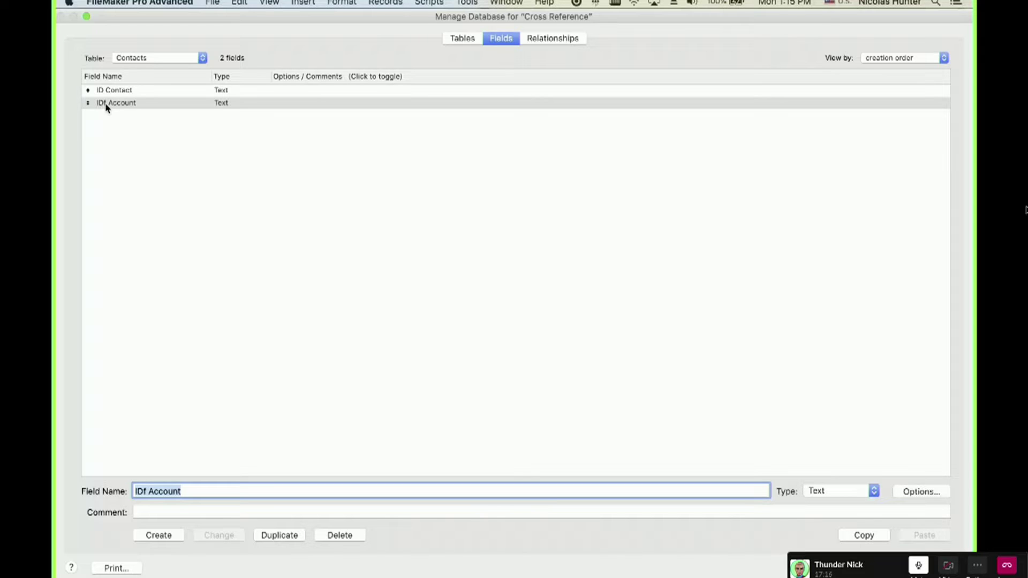
Drag from ID Account in Accounts to IDf Account in Contacts to create the relationship.
left_click(570, 45)
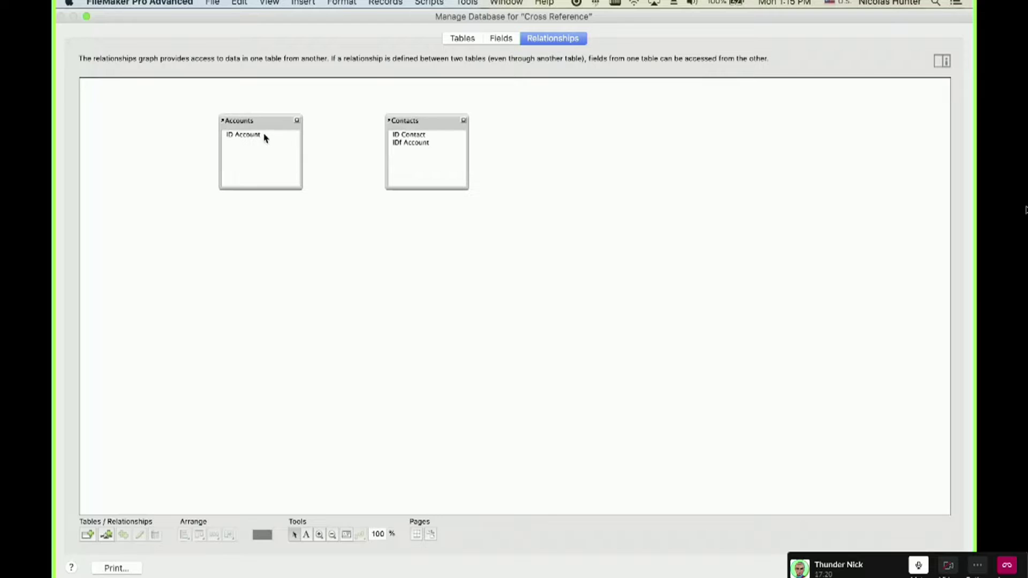
left_click_drag(264, 136, 398, 143)
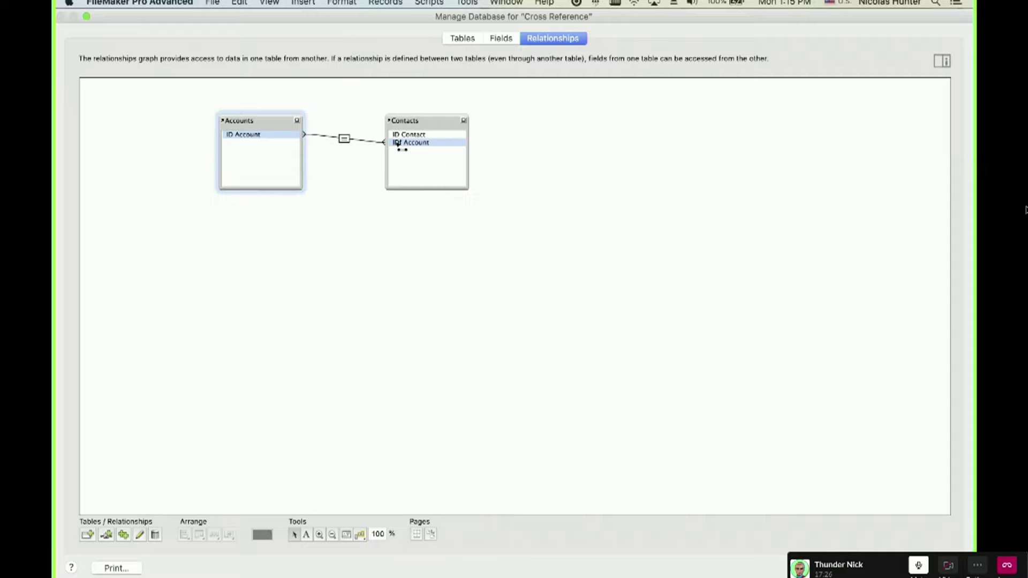
left_click_drag(398, 144, 397, 144)
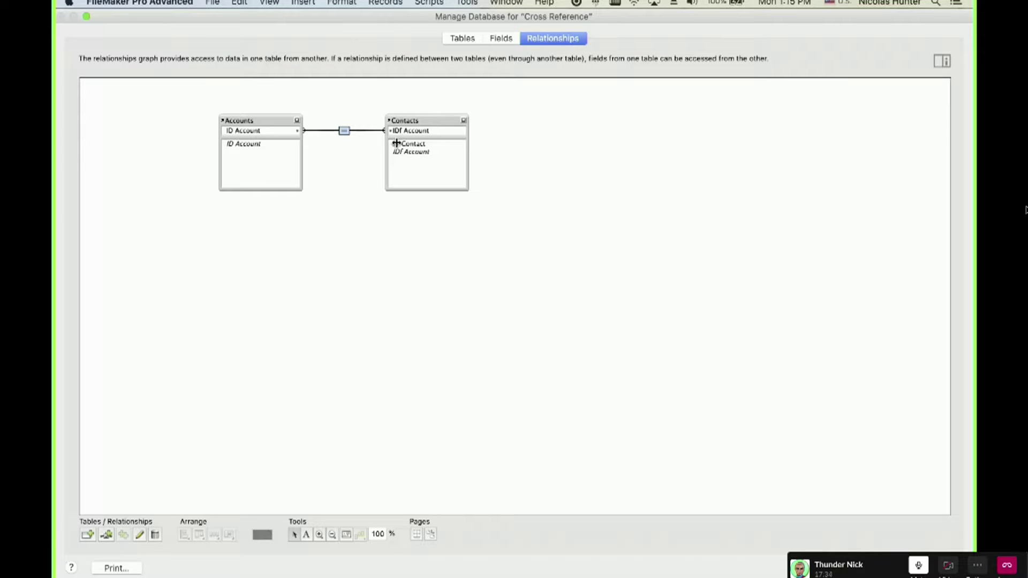
left_click(422, 120)
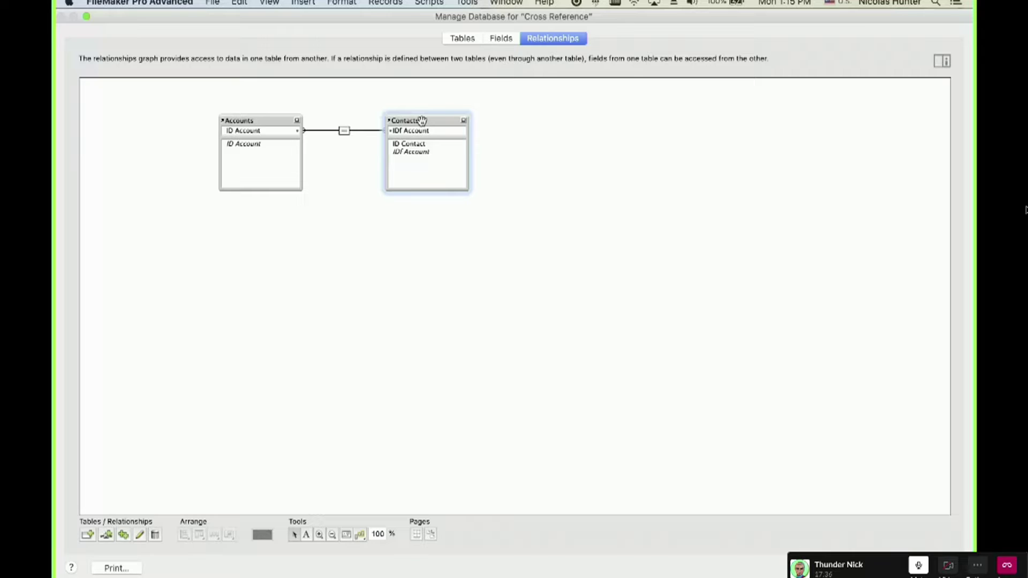
left_click(266, 121)
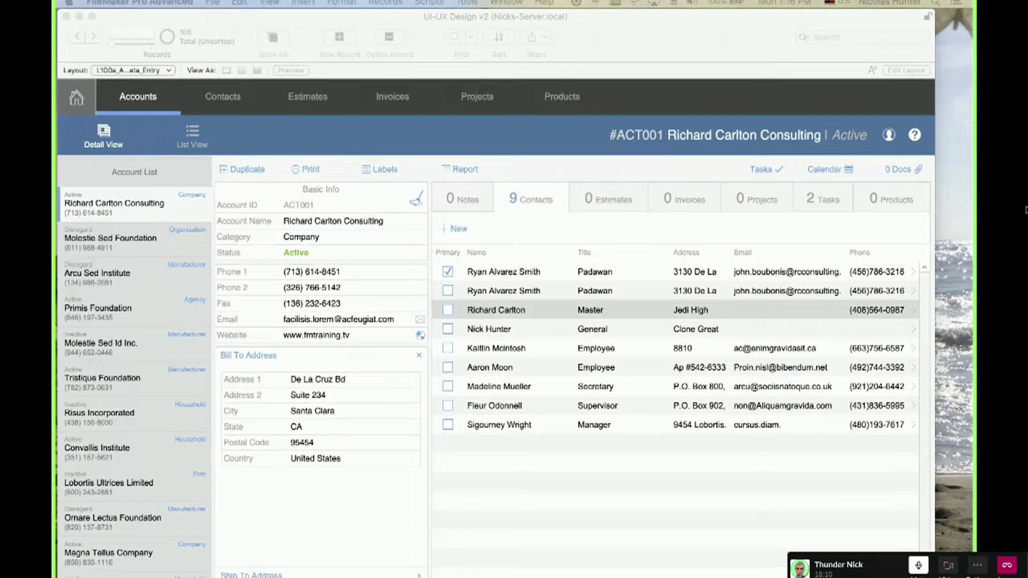
left_click_drag(59, 128, 625, 46)
left_click(450, 188)
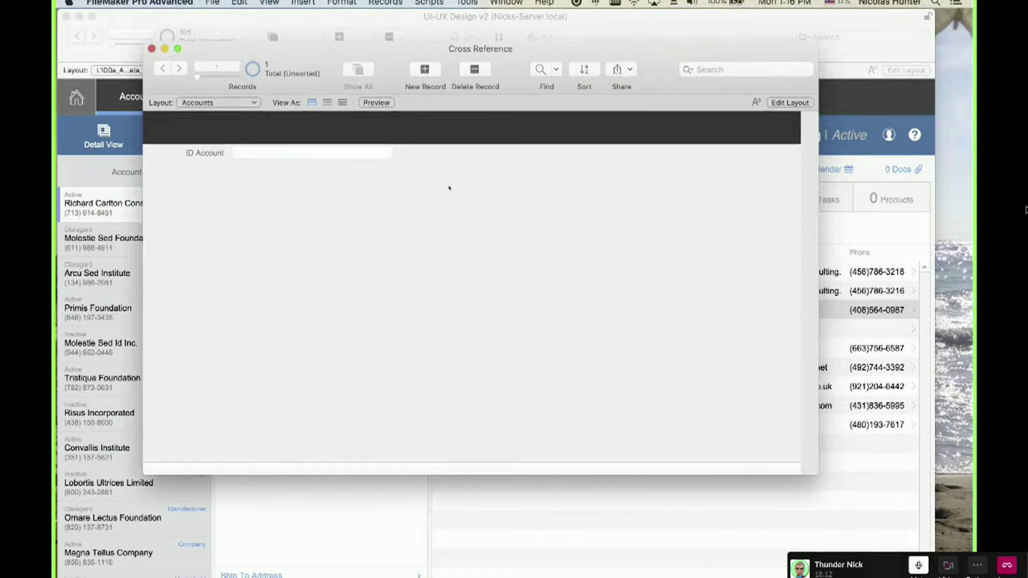
key("super+l")
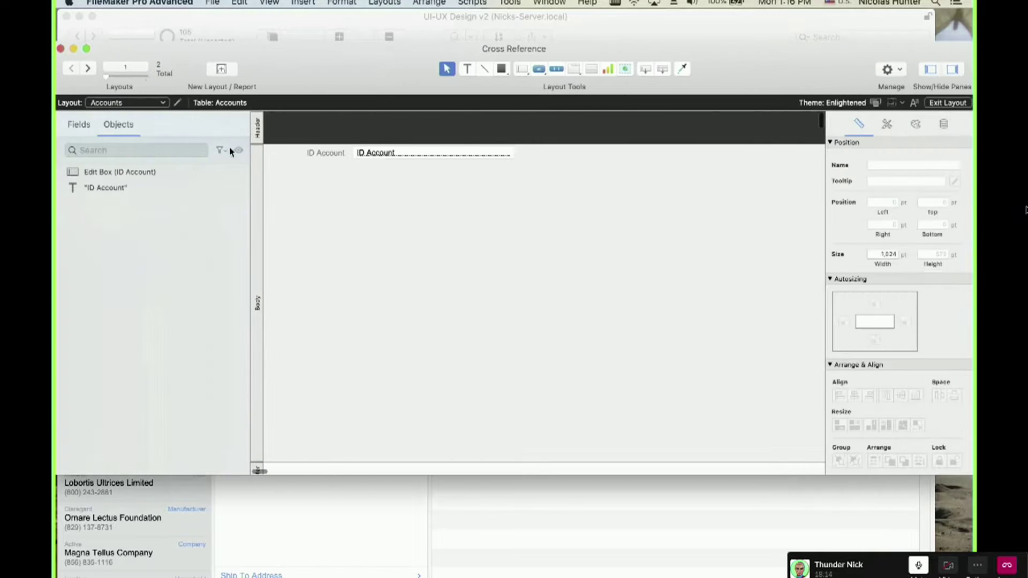
left_click(79, 124)
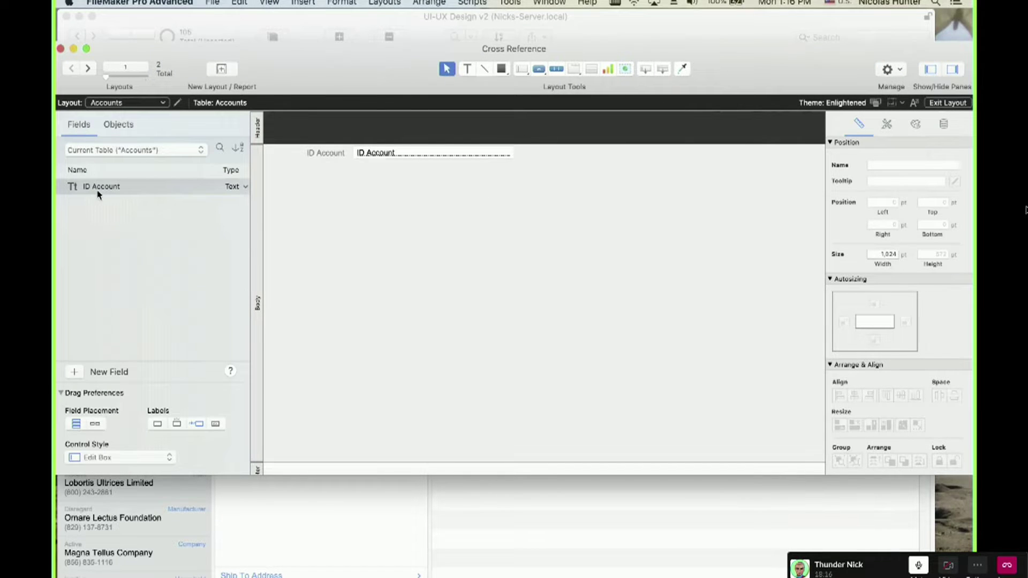
key("super+shift+d")
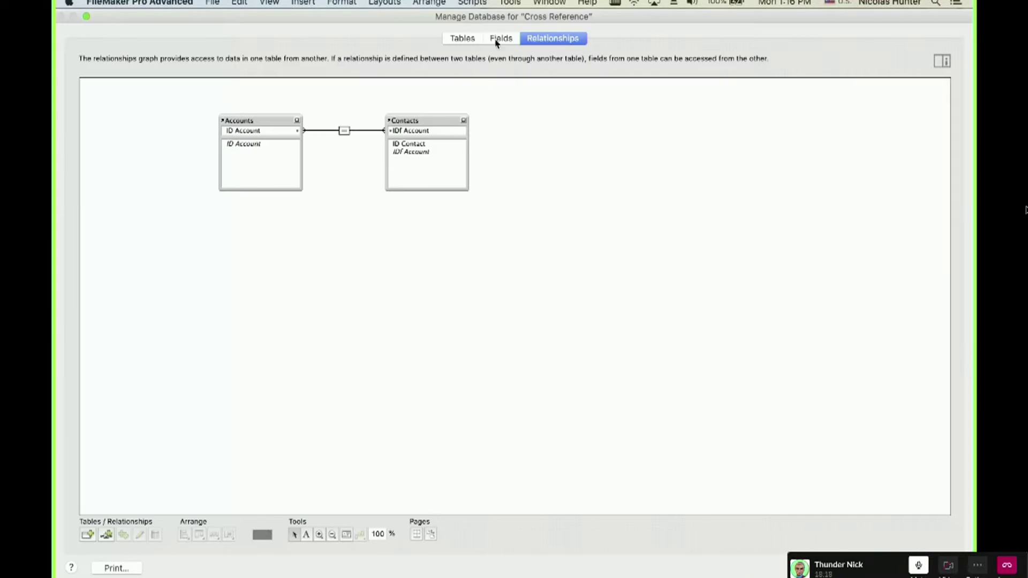
Create an 'Account Name' text field in the Accounts table.
left_click(492, 45)
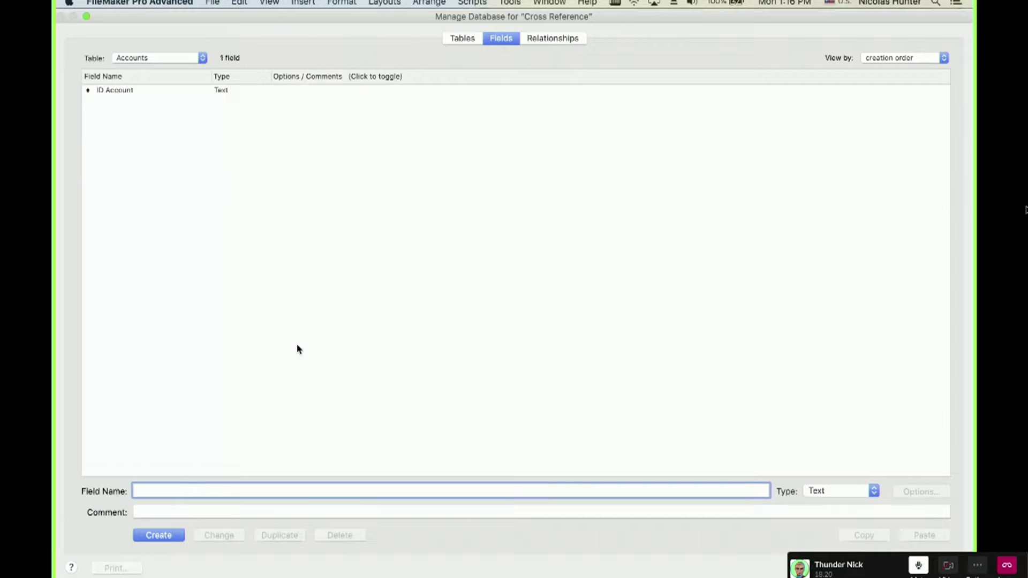
type("Account Name")
left_click(169, 536)
Make ID Account auto-enter the calculated unique ID Get ( UUID… ).
left_click(158, 97)
double_click(157, 91)
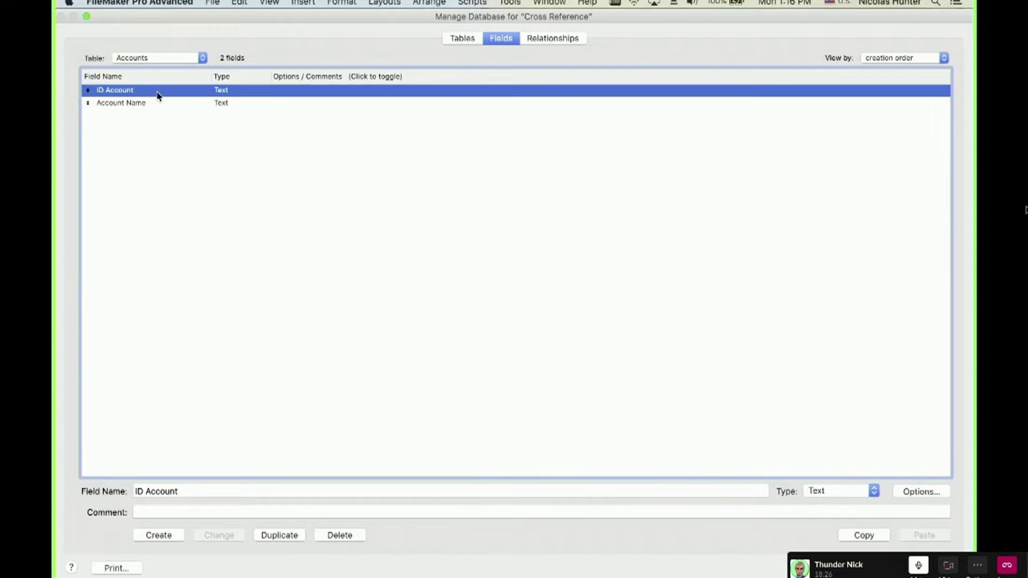
left_click(405, 384)
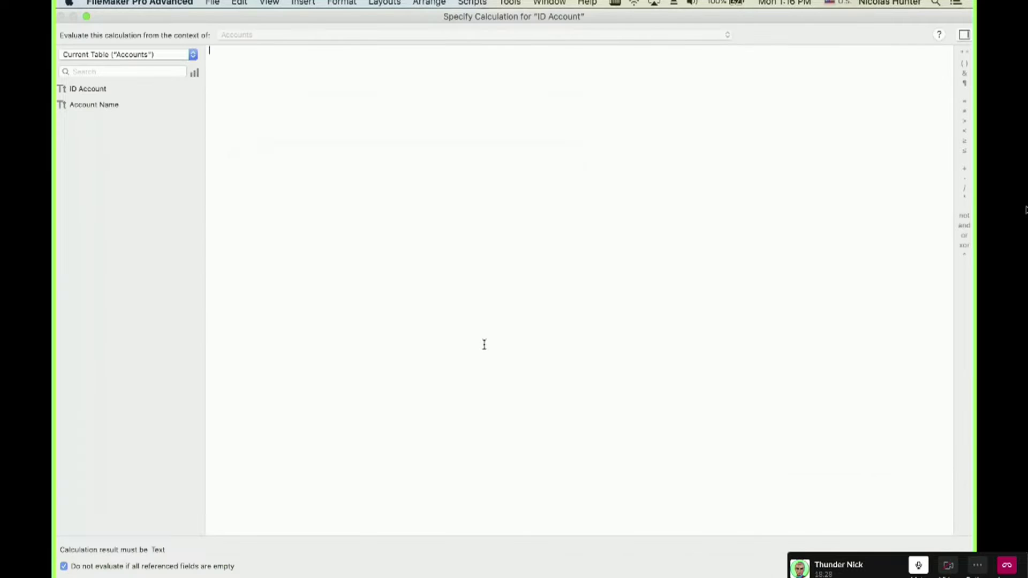
type("get")
key("Return")
type("uu")
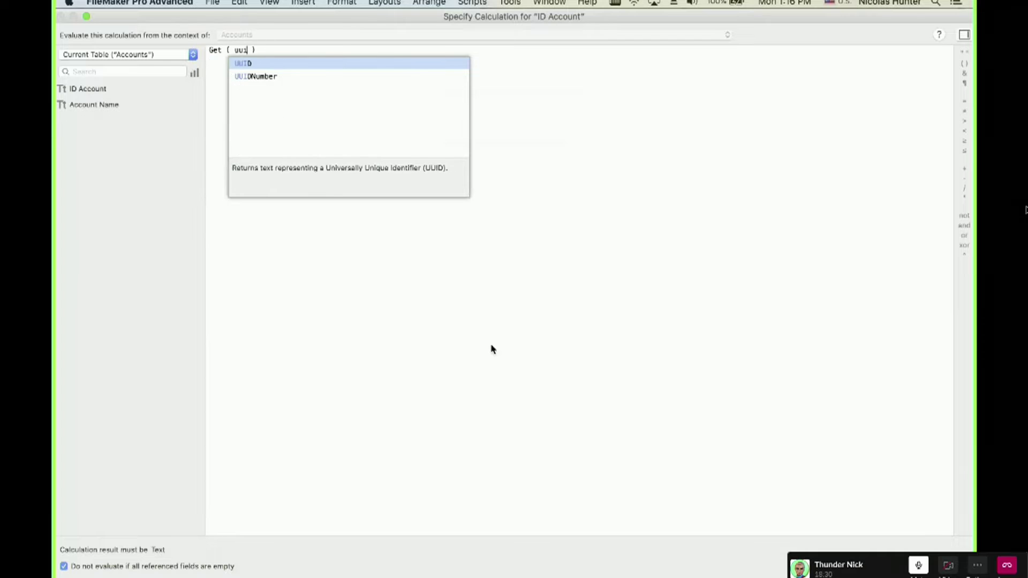
type("i")
key("Down")
key("Return")
key("KP_Enter")
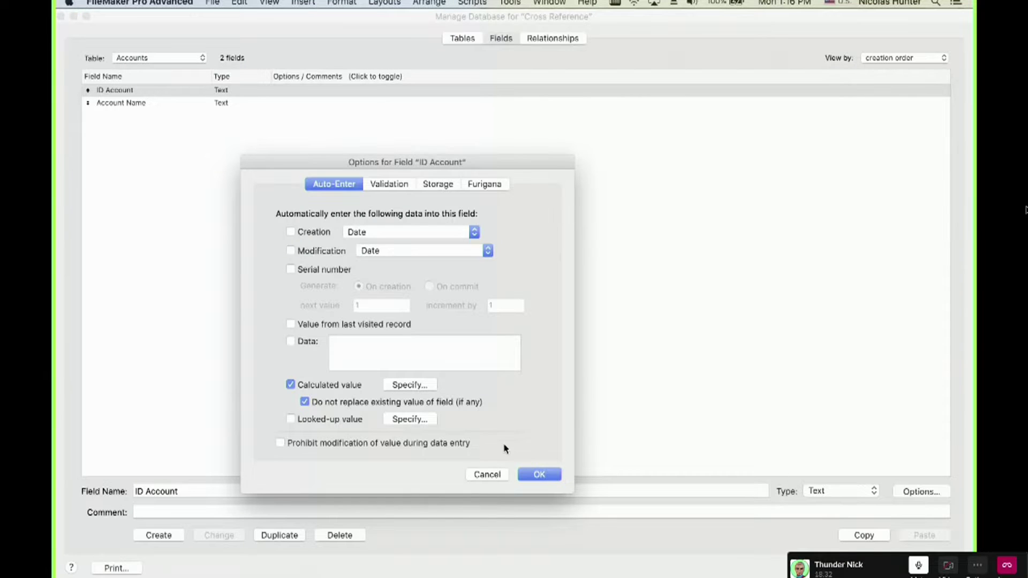
left_click(534, 476)
Place ID Account and Account Name with labels at the layout's top-left, then return to Browse mode.
key("Return")
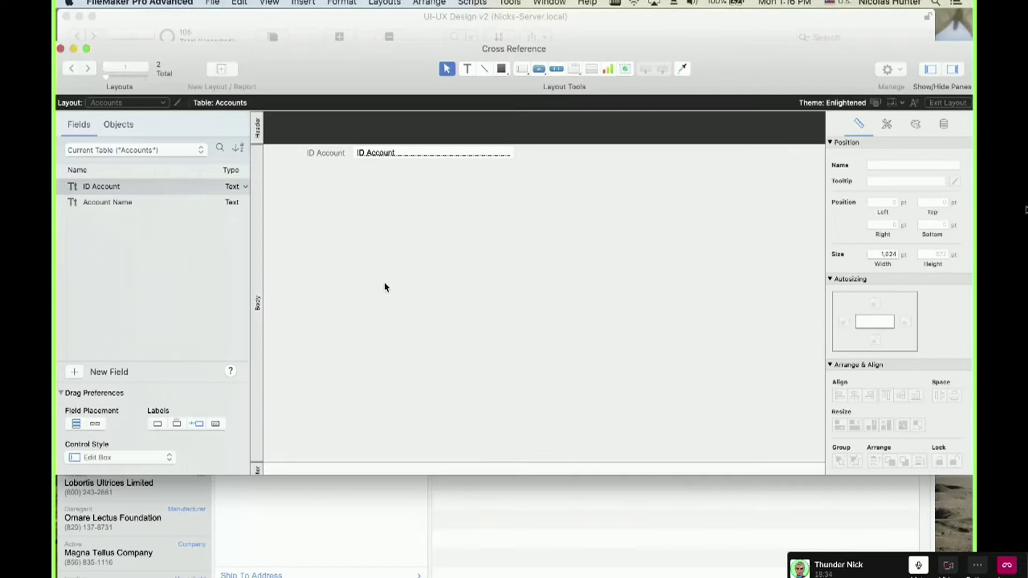
left_click(73, 186)
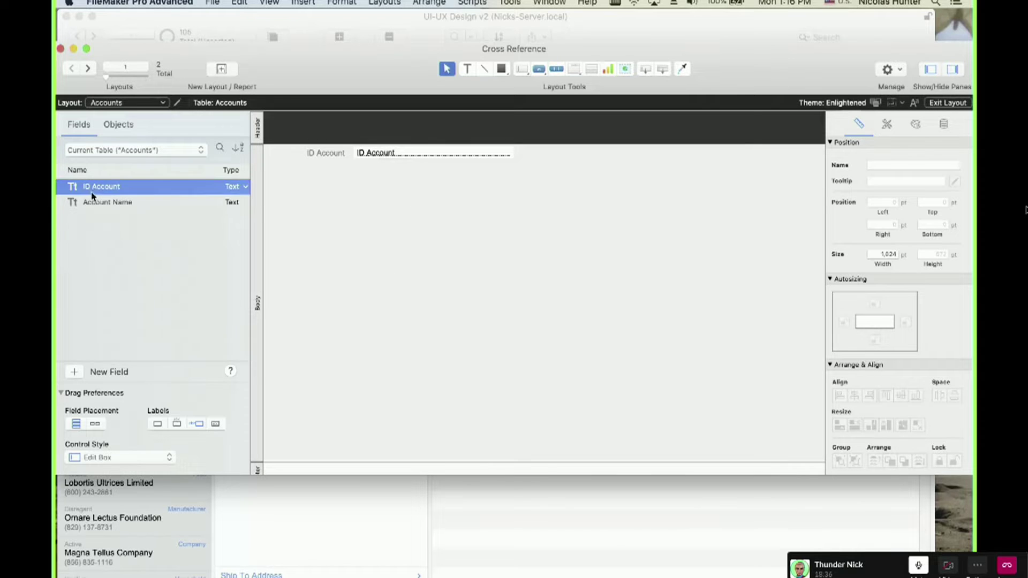
left_click(103, 203, "shift")
left_click_drag(103, 204, 425, 202)
left_click_drag(496, 175, 283, 117)
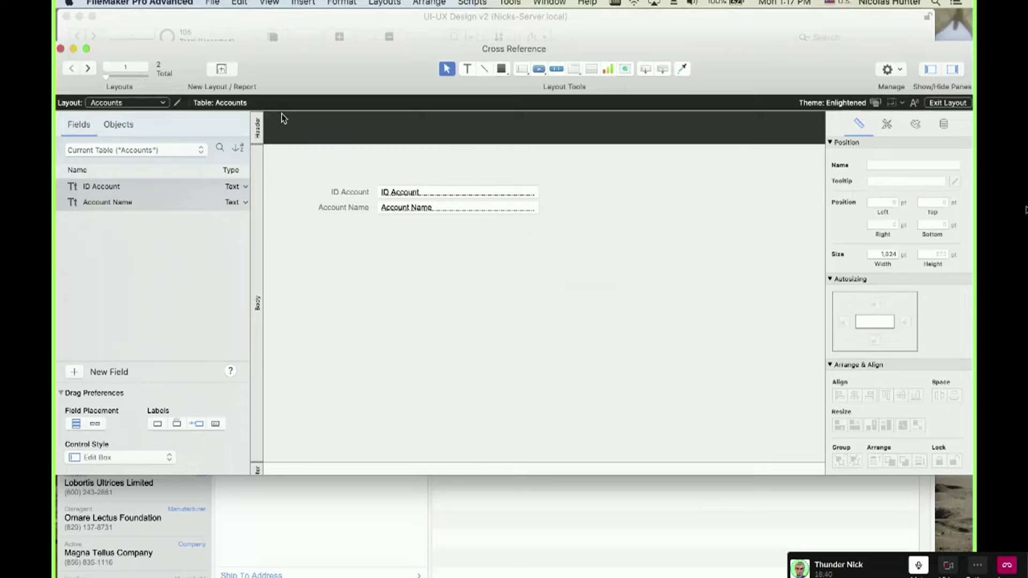
left_click_drag(542, 228, 313, 177)
left_click_drag(425, 201, 405, 183)
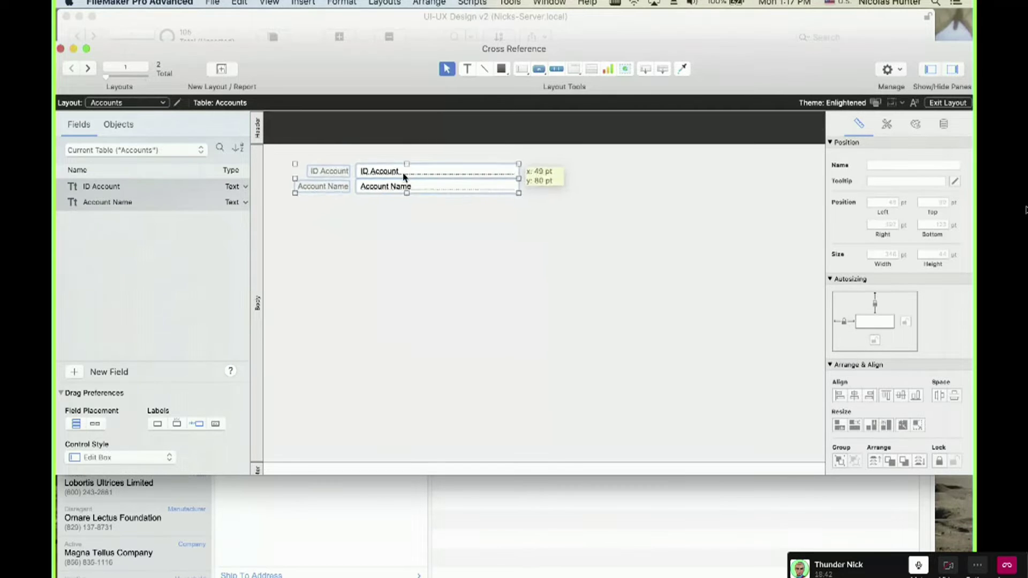
key("super+b")
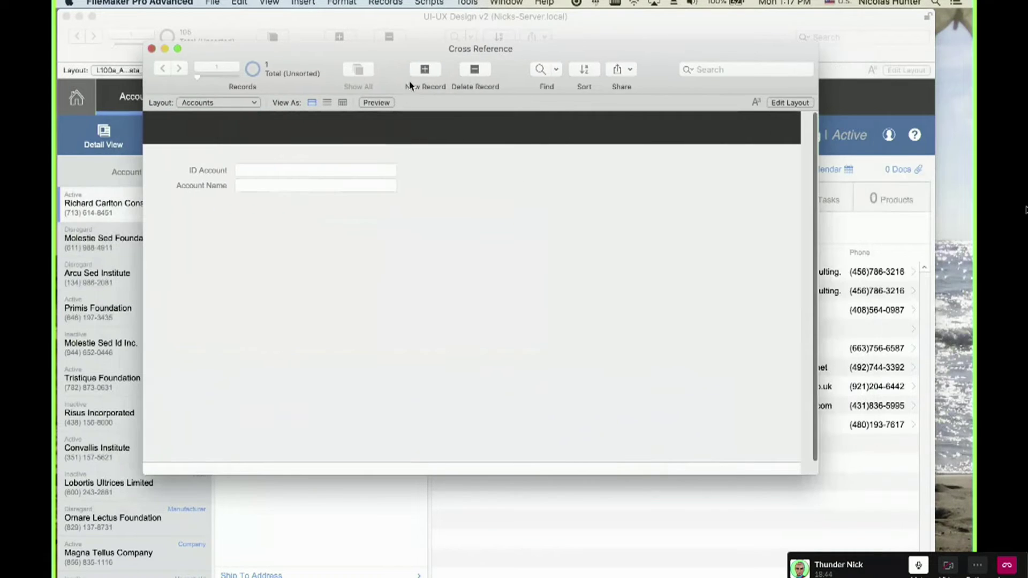
Add an account record named RCC and delete the empty first record.
left_click(424, 68)
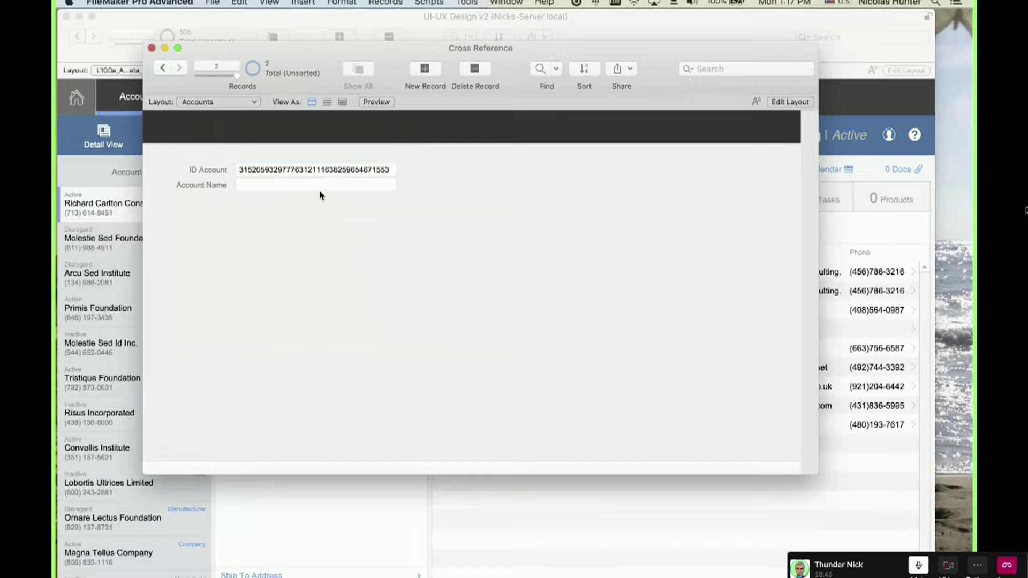
left_click(318, 187)
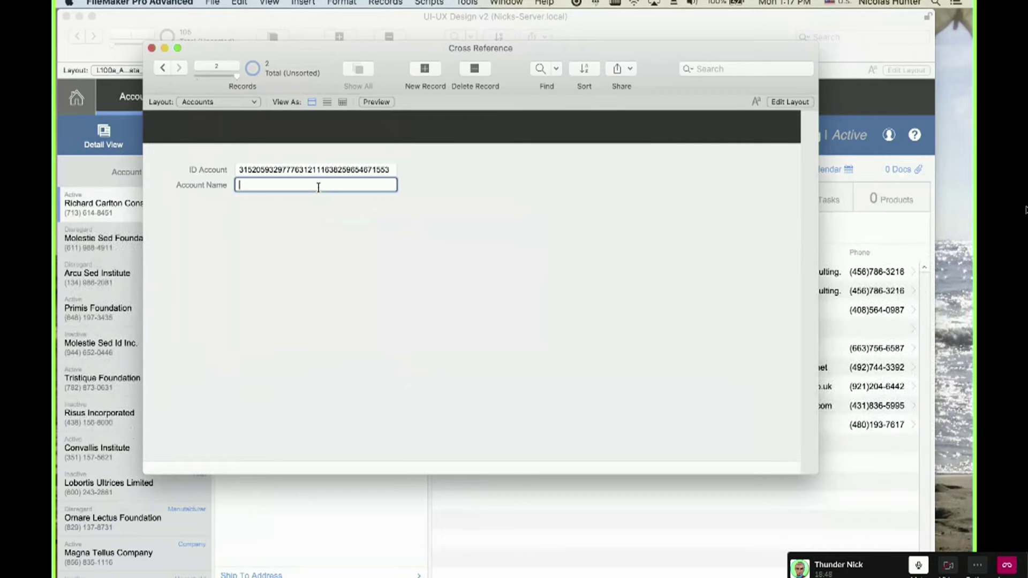
type("RCC")
left_click(426, 410)
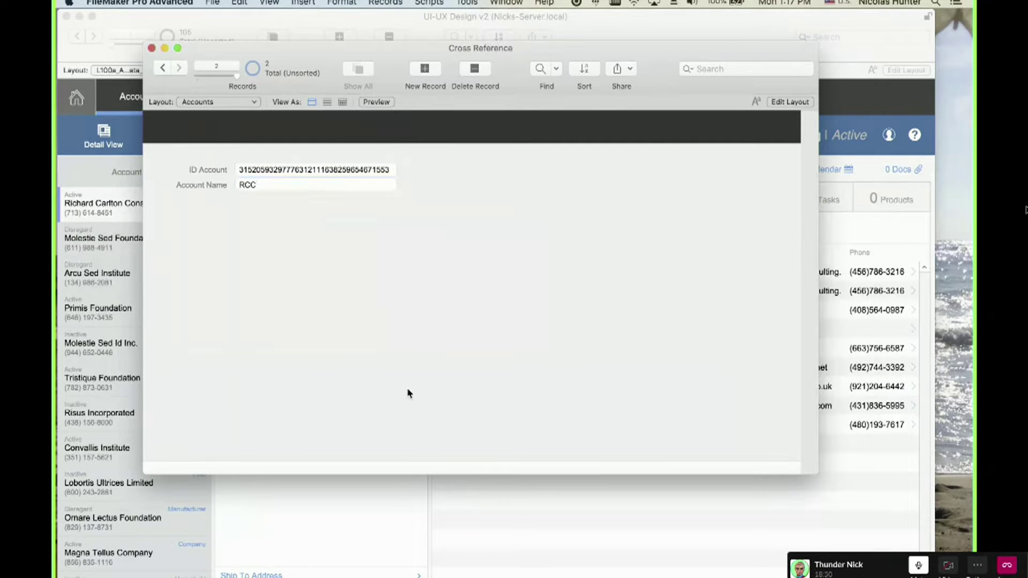
left_click(163, 68)
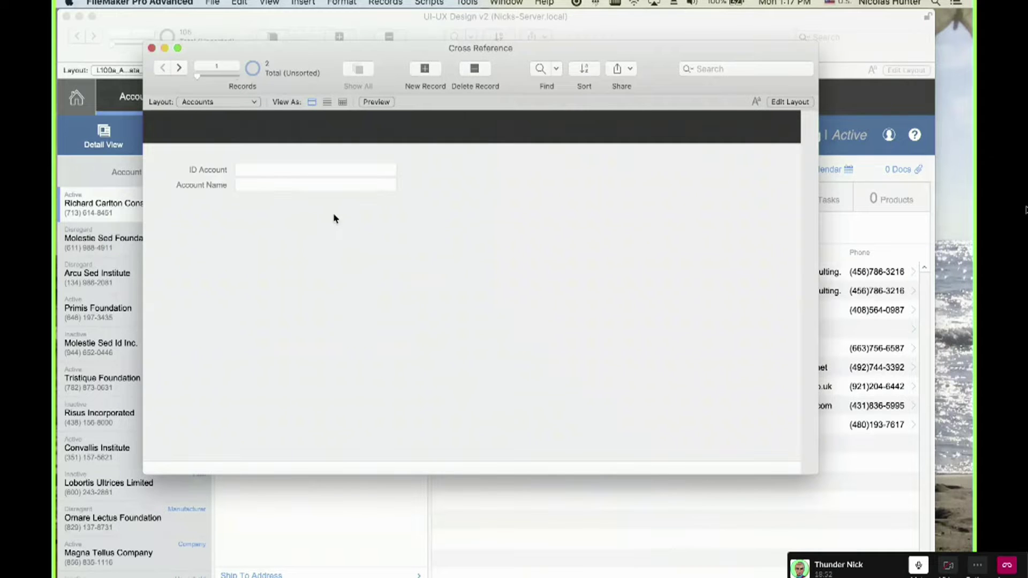
key("super+e")
left_click(551, 211)
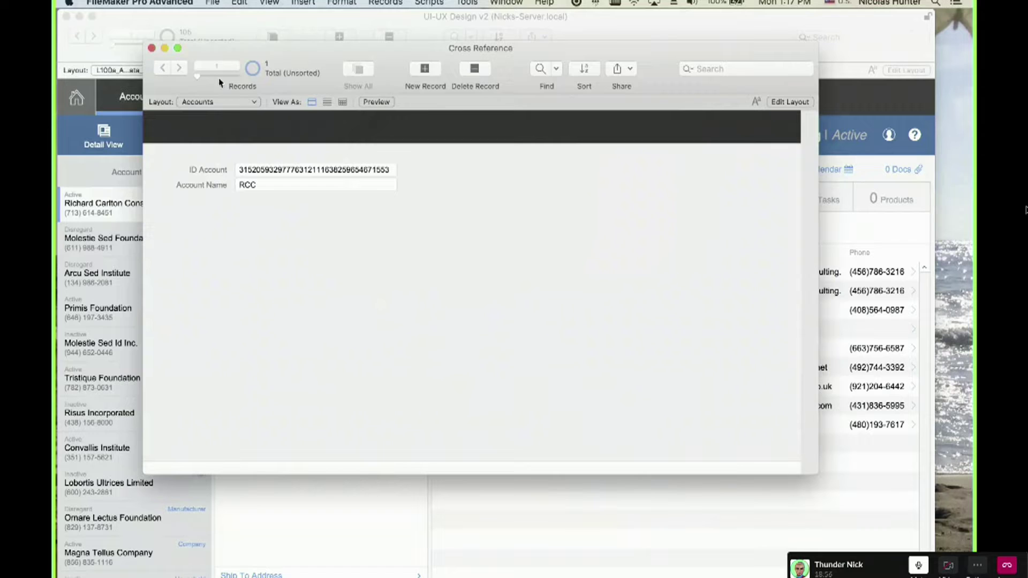
Move and shrink the database window, then bring up Manage Layouts.
left_click_drag(296, 56, 243, 33)
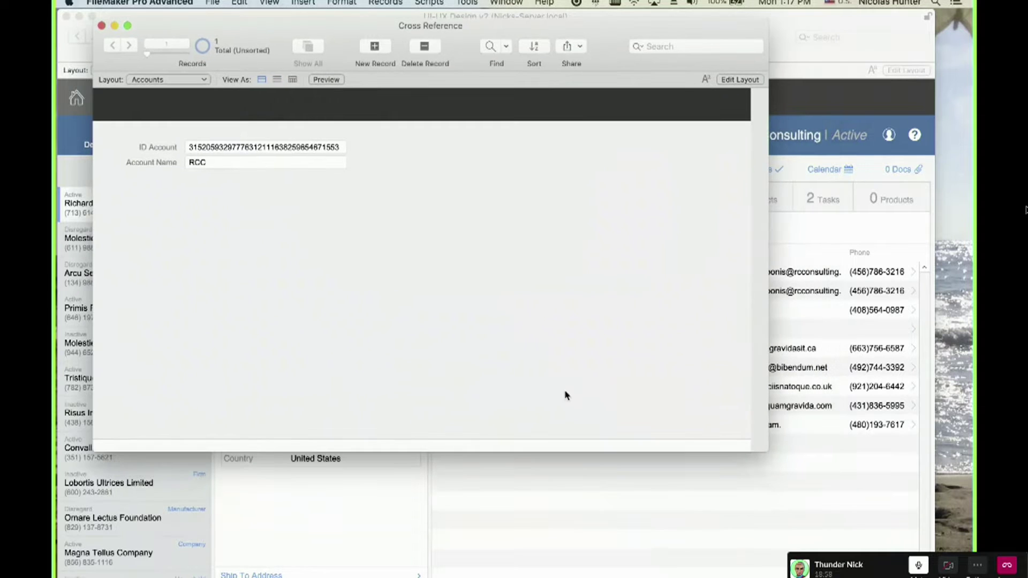
left_click_drag(766, 450, 540, 441)
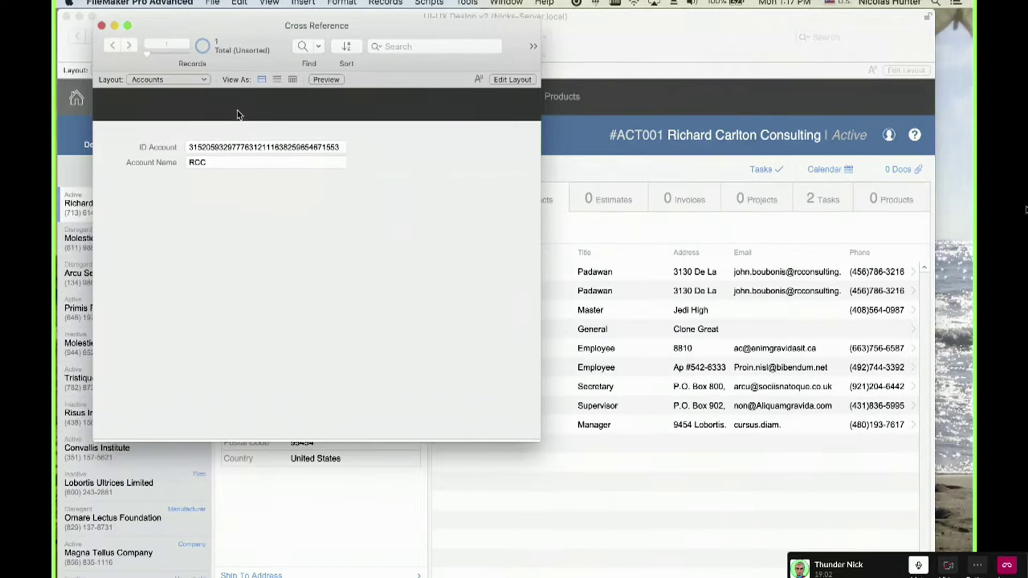
key("super+shift+l")
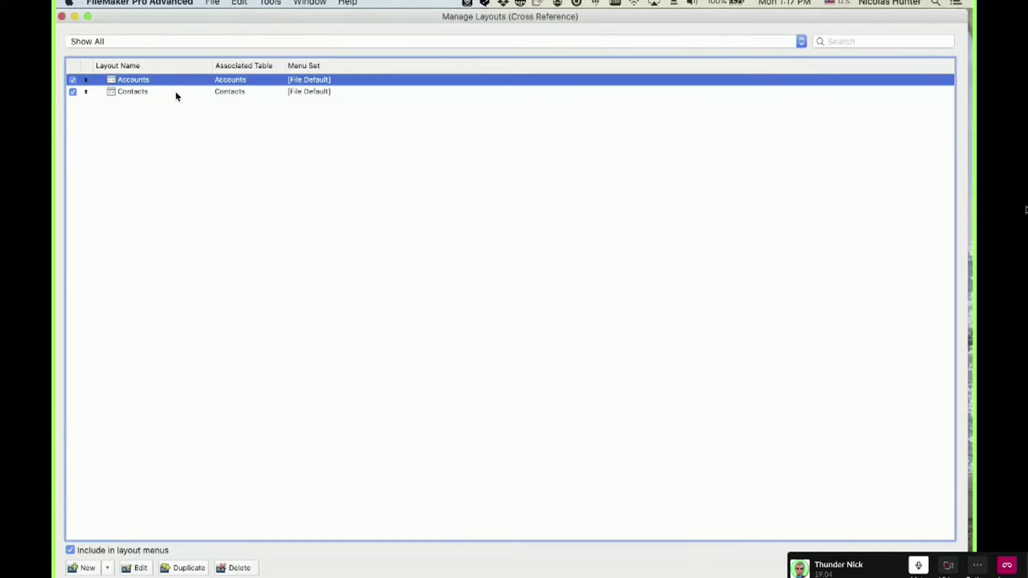
Open the Contacts layout in its own window in Layout mode.
left_click(178, 92)
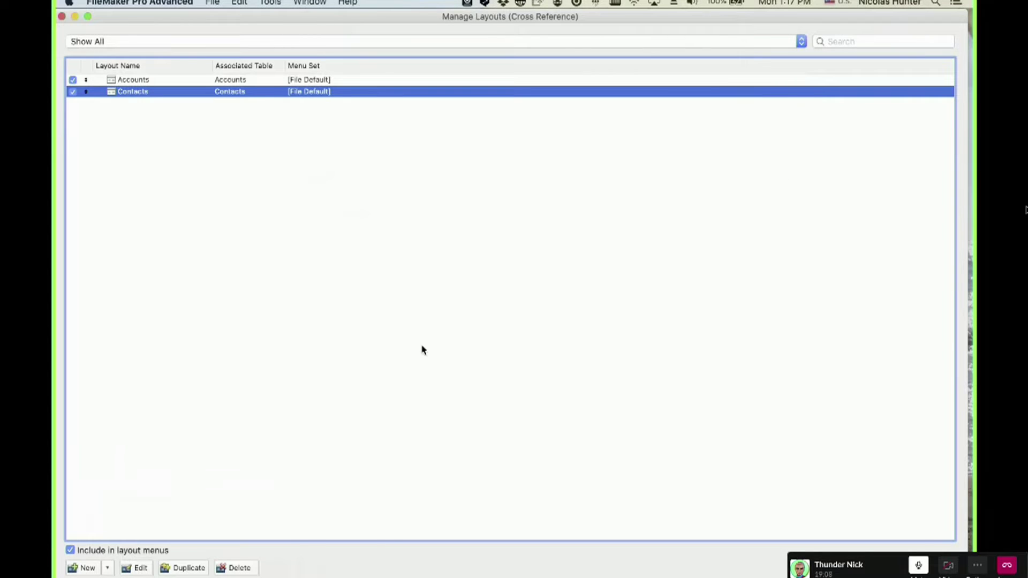
key("super+w")
key("super+l")
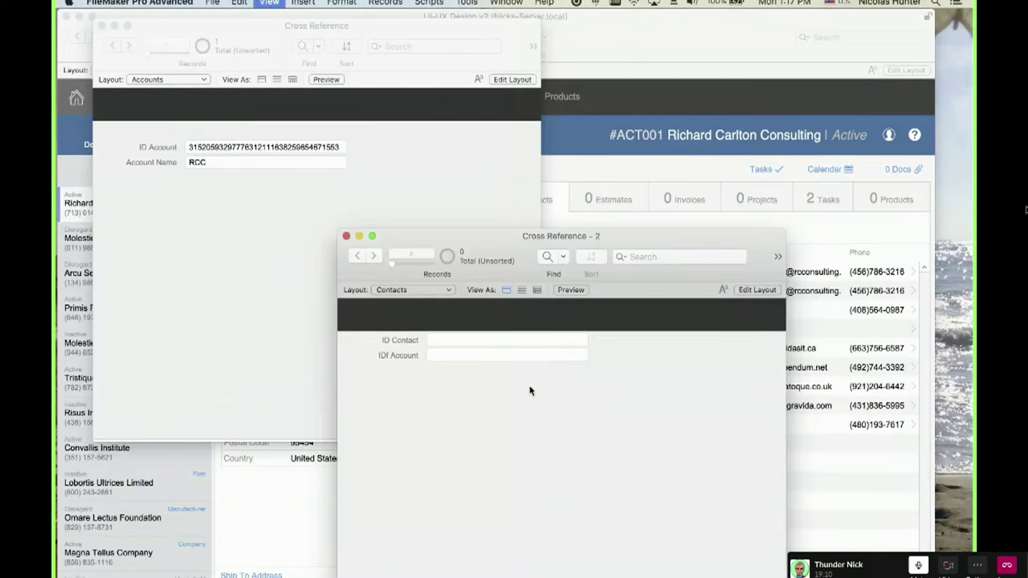
left_click_drag(499, 236, 563, 171)
Create a 'Contact Name' text field in the Contacts table.
key("super+shift+d")
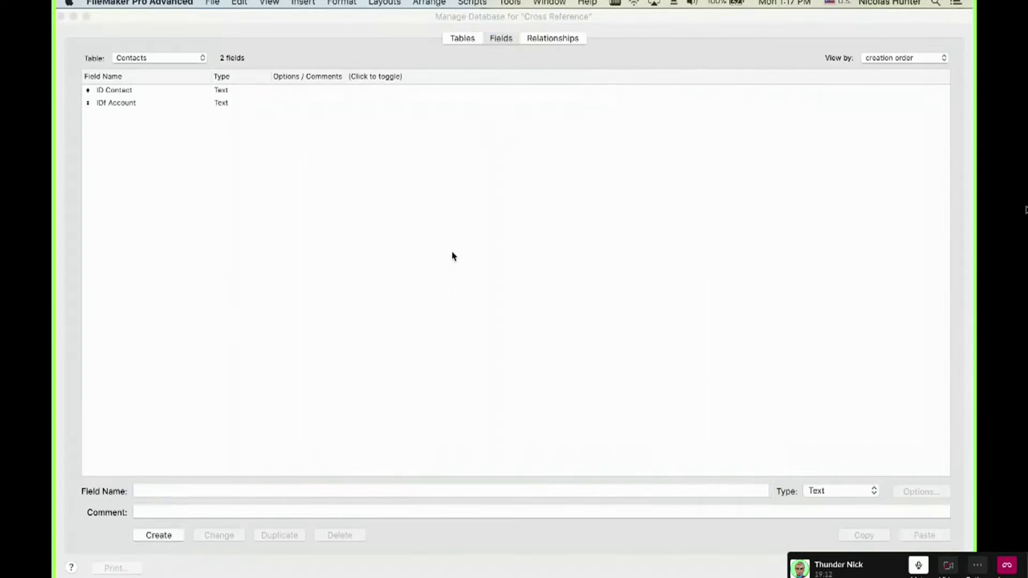
type("Name")
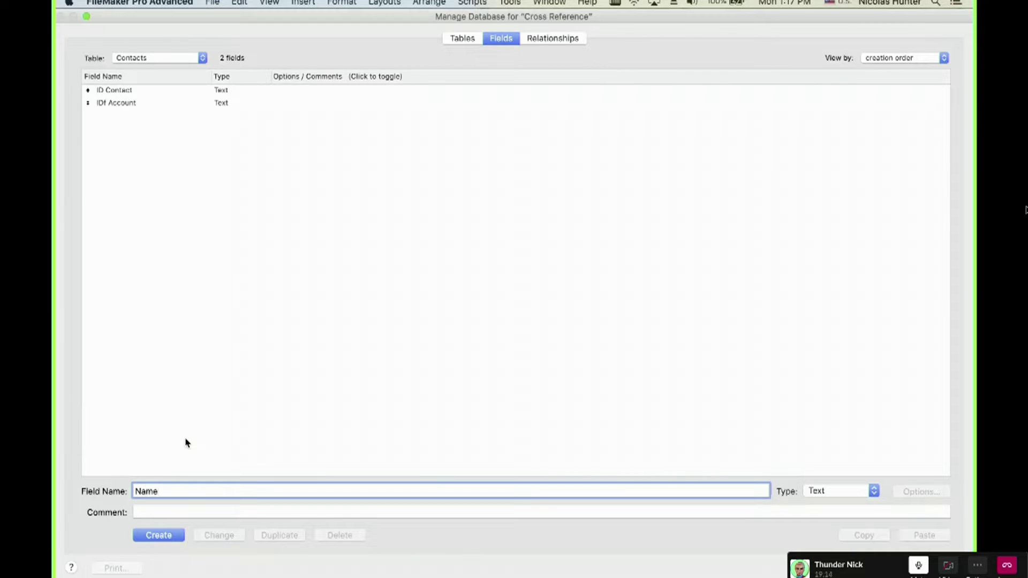
key("BackSpace")
key("BackSpace")
key("BackSpace")
key("BackSpace")
type("contact Name")
left_click(166, 538)
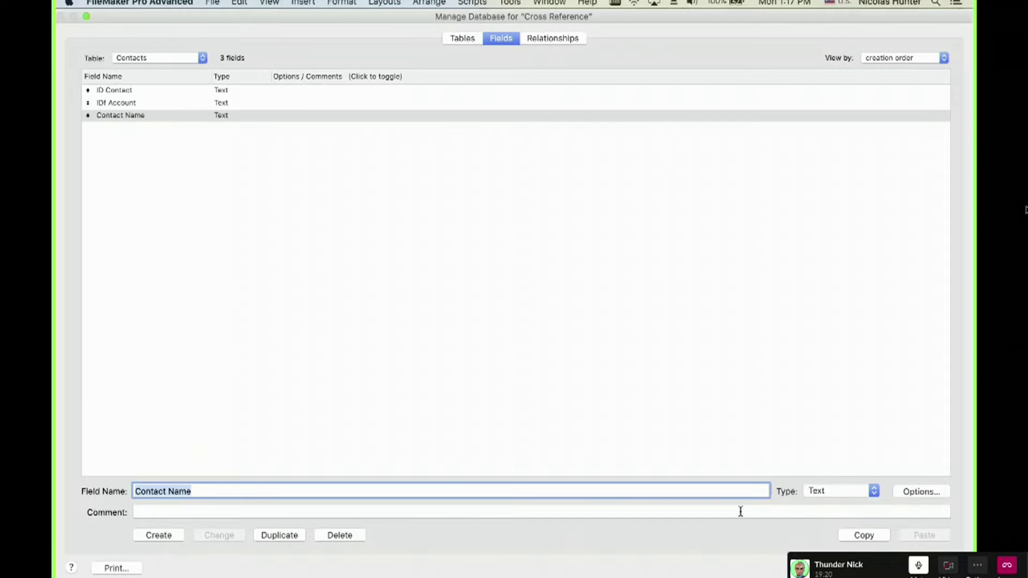
left_click(925, 568)
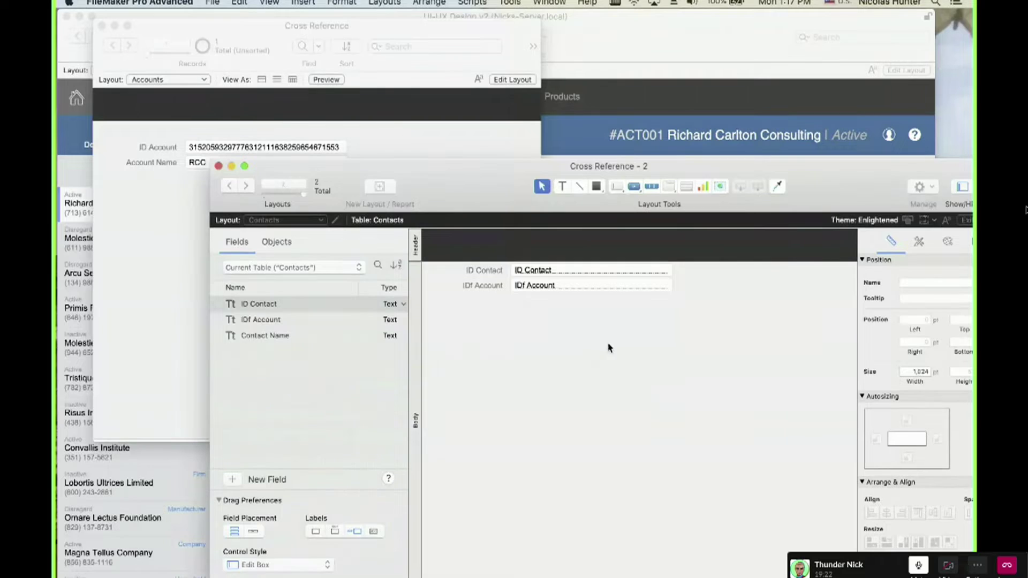
Replace the old layout fields with ID Contact, IDf Account and Contact Name, then add a new contact record.
left_click_drag(628, 333, 474, 252)
key("Delete")
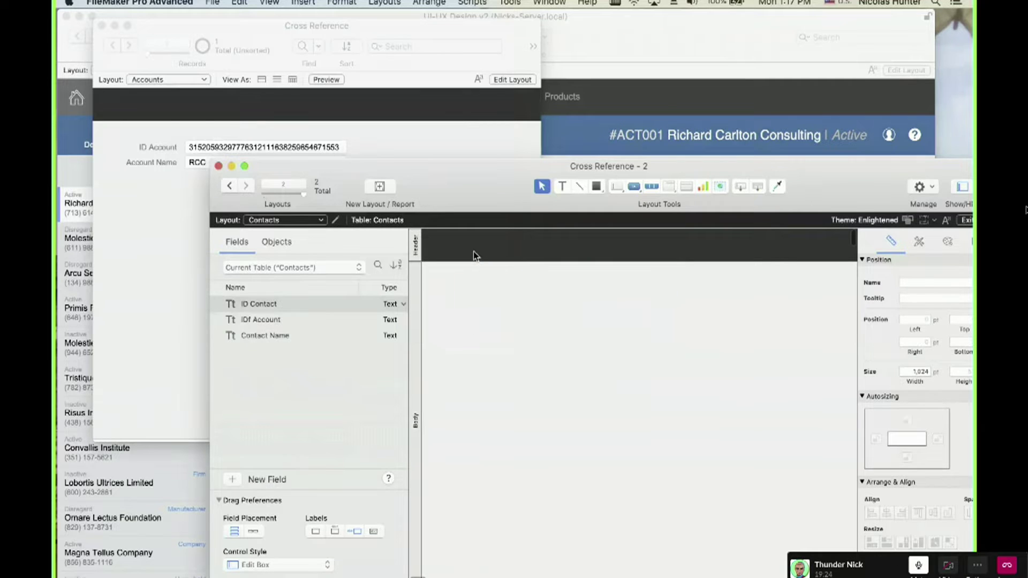
left_click(295, 340)
left_click(263, 304, "shift")
left_click_drag(265, 306, 567, 321)
left_click(586, 398)
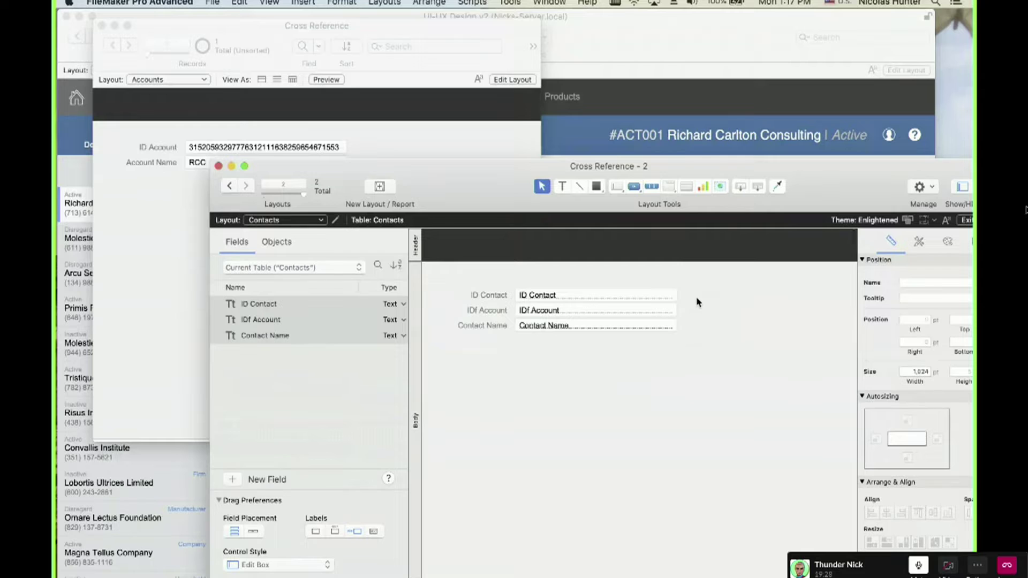
left_click_drag(698, 299, 523, 284)
left_click(573, 345)
key("super+b")
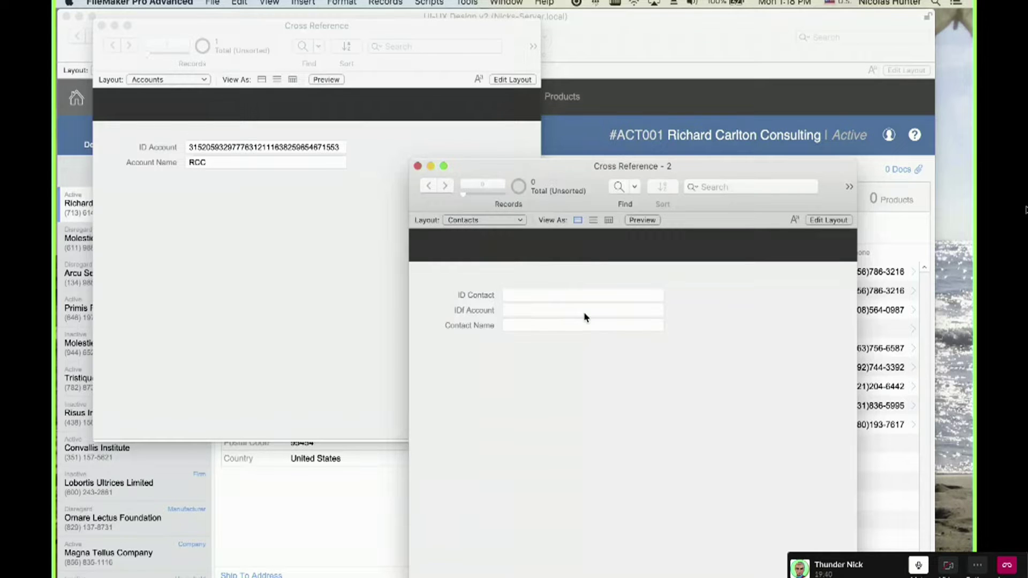
key("super+n")
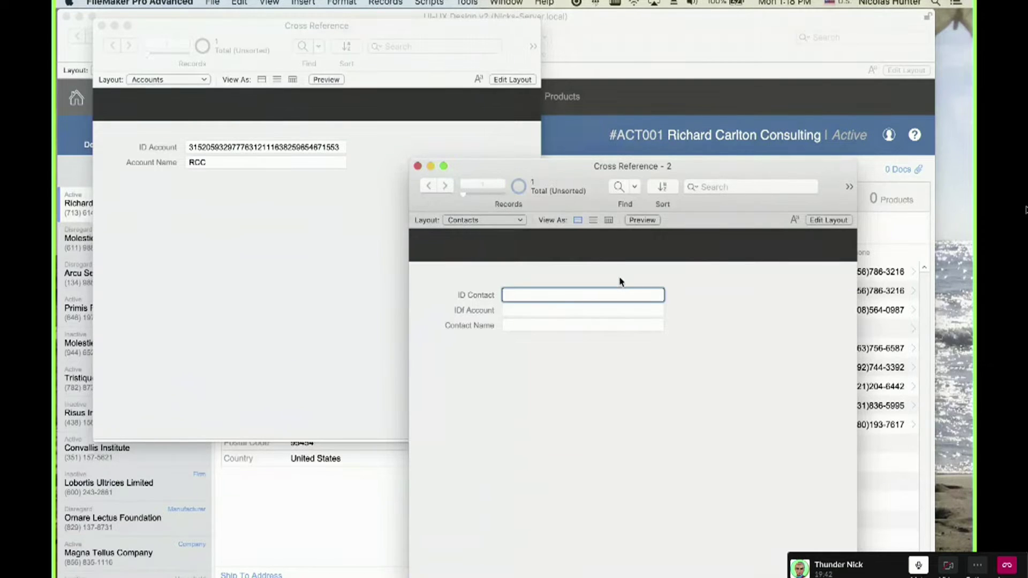
In ID Contact's field options, enter Get ( UUIDNumber ) as the auto-entered calculation and confirm.
key("super+shift+d")
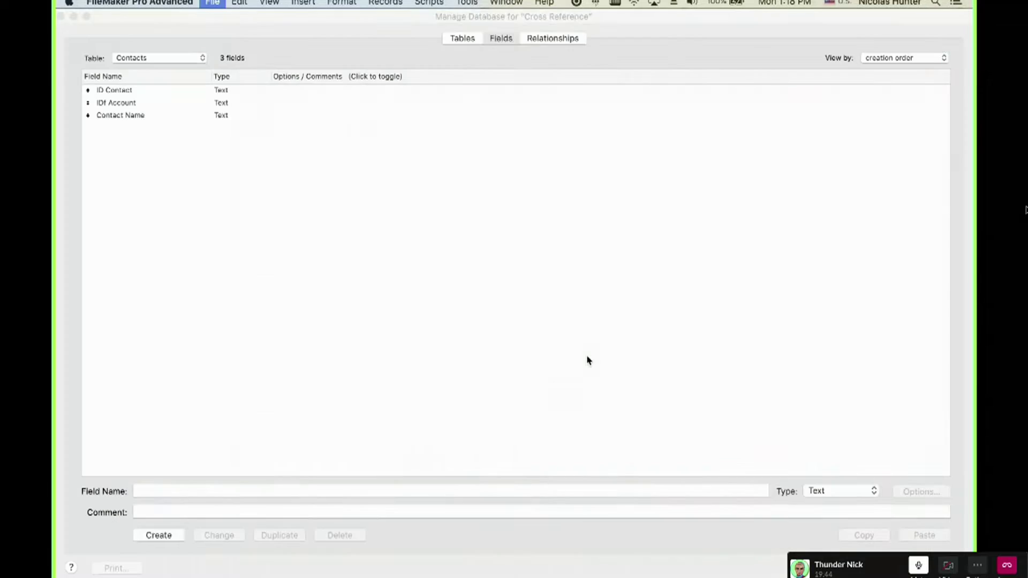
double_click(196, 92)
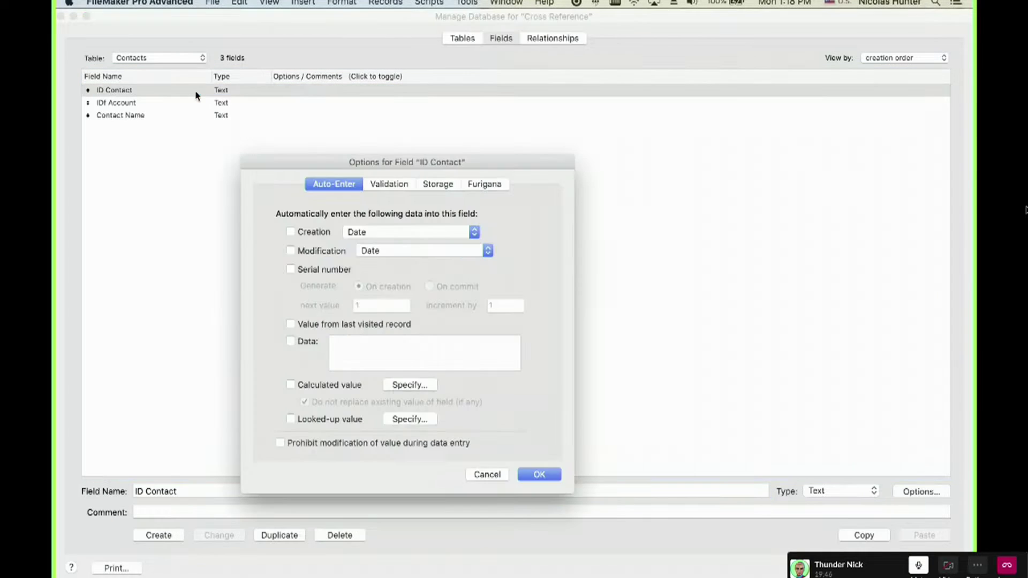
left_click(407, 386)
type("get")
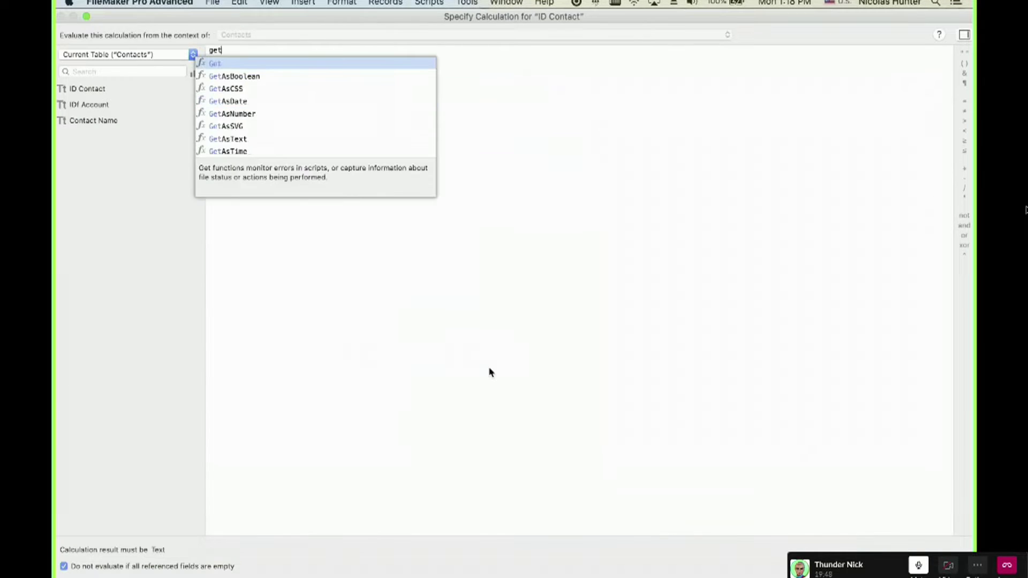
key("Return")
type("uui")
key("Down")
key("Return")
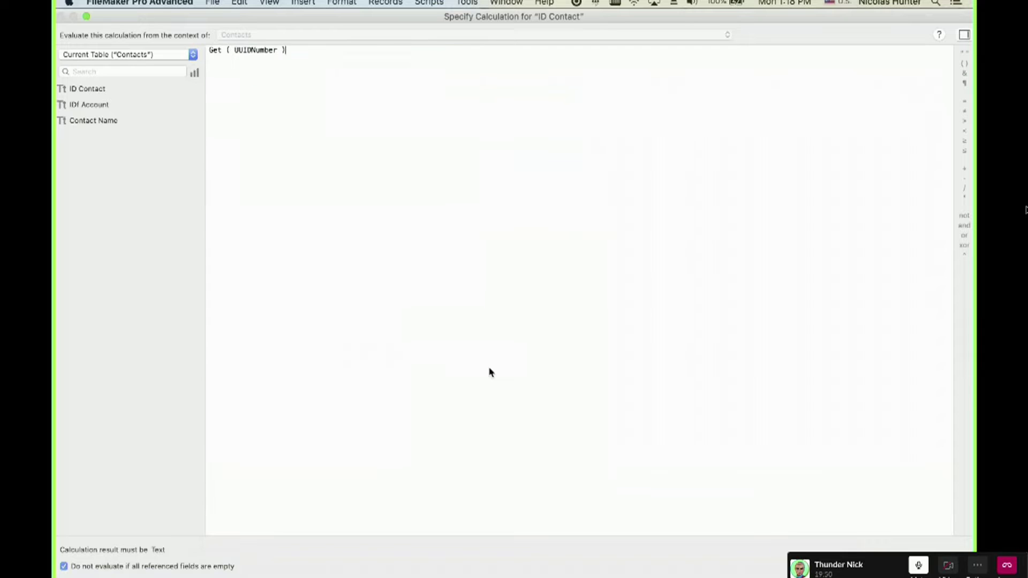
key("Return")
key("Return")
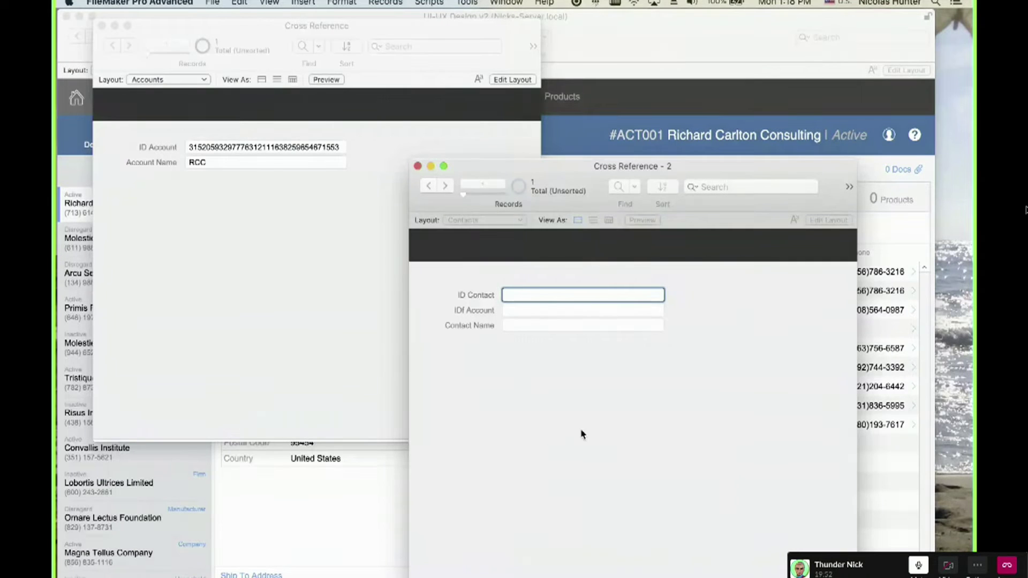
Enter the contact's full name in the contact record, correcting its capitalisation.
left_click(581, 432)
key("super+e")
left_click(546, 210)
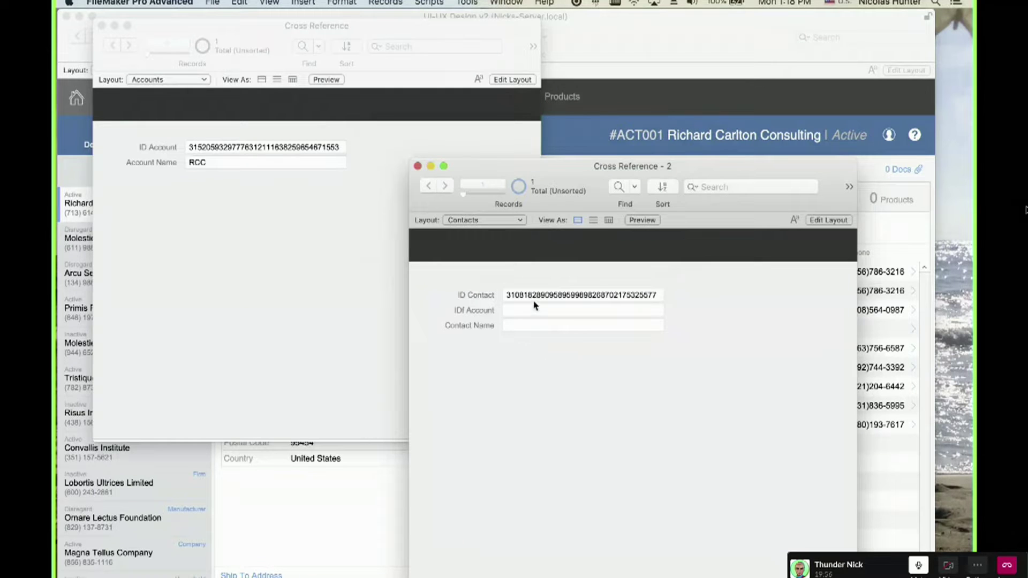
left_click(534, 324)
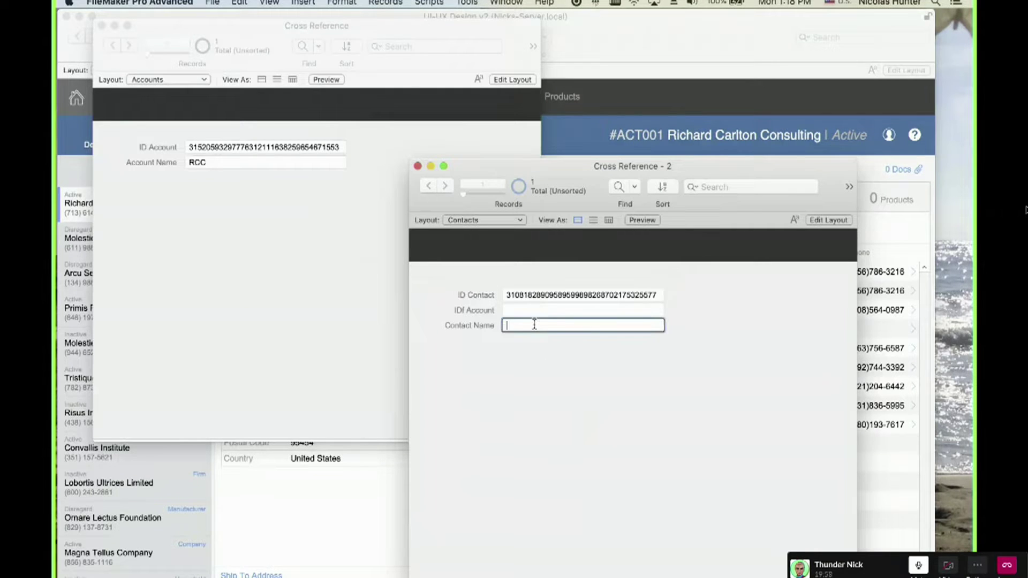
left_click(565, 409)
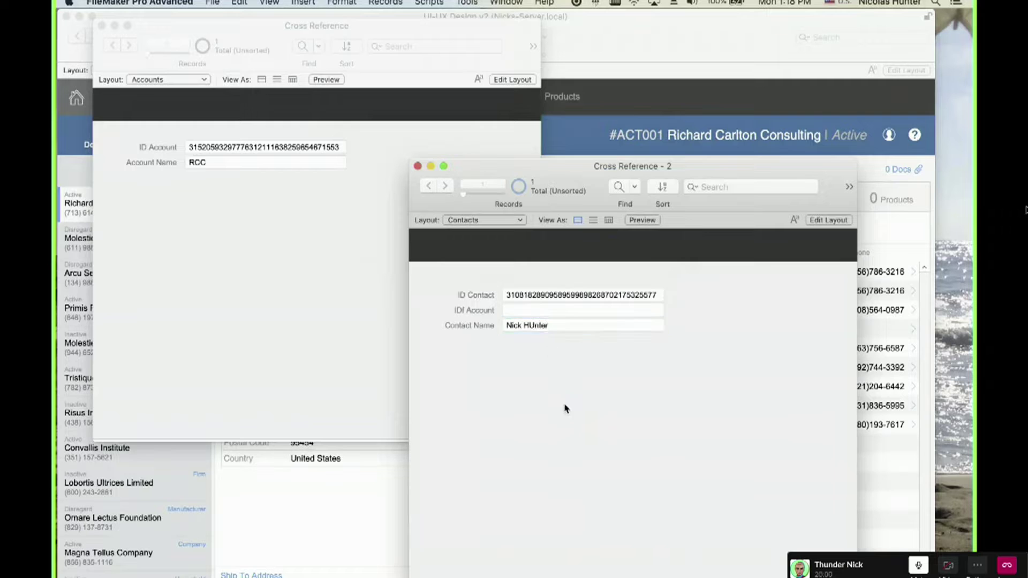
left_click(542, 325)
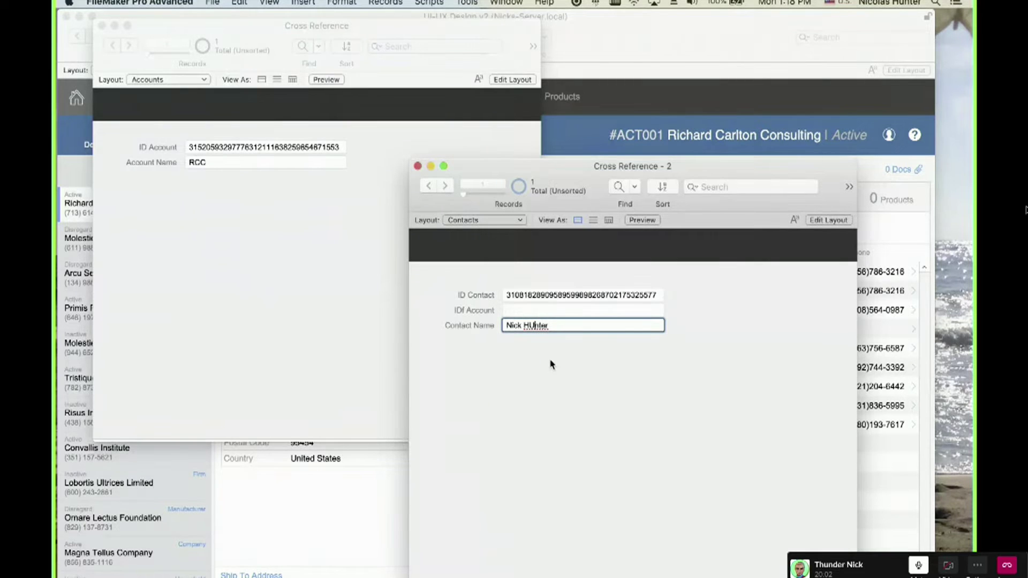
left_click(557, 399)
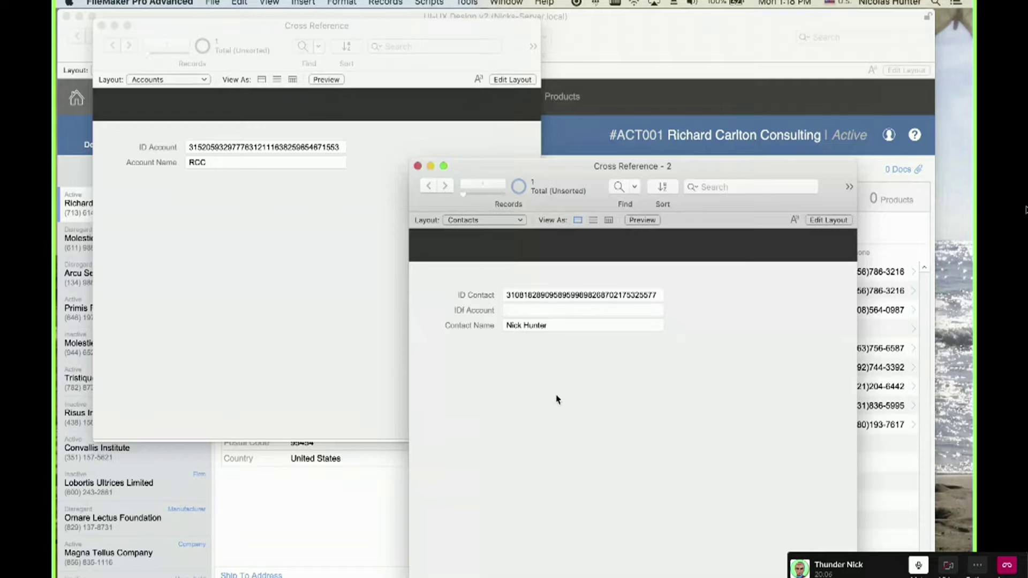
Paste RCC's ID Account value into the contact's IDf Account, then put Accounts into Layout mode.
left_click(265, 230)
left_click(689, 413)
left_click(359, 307)
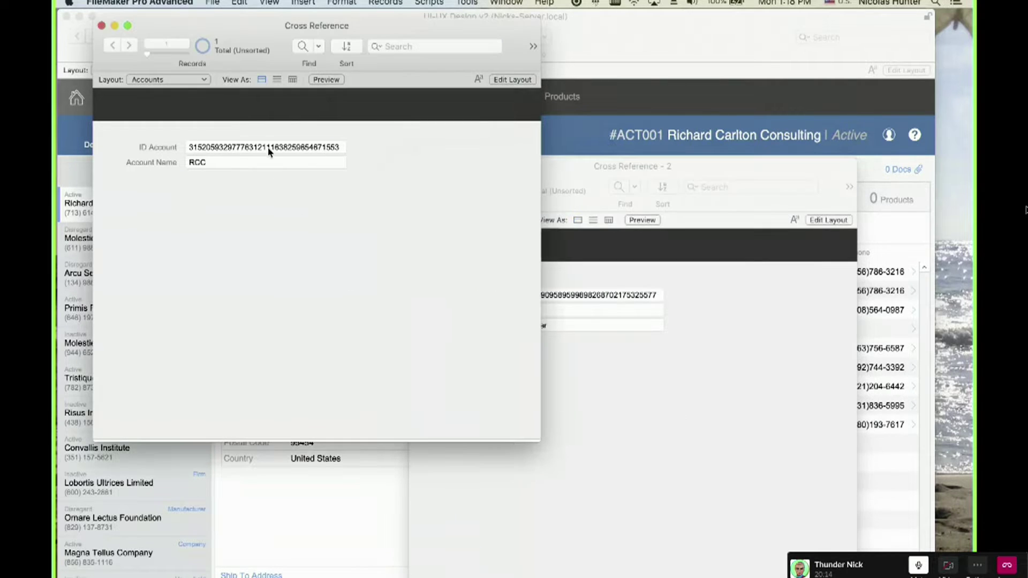
double_click(268, 146)
left_click(403, 278)
left_click(632, 392)
left_click(533, 310)
key("super+v")
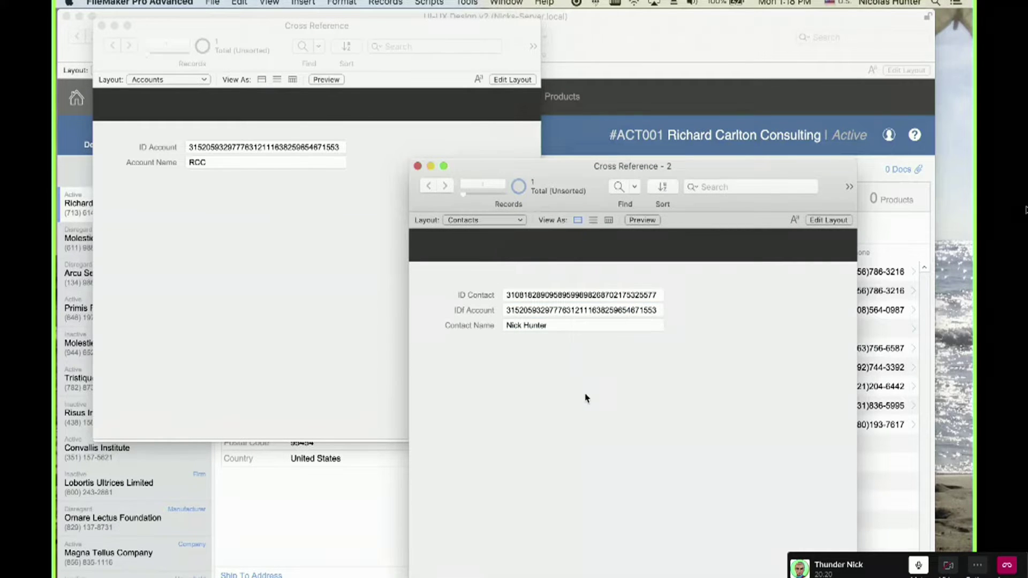
left_click(316, 293)
key("super+l")
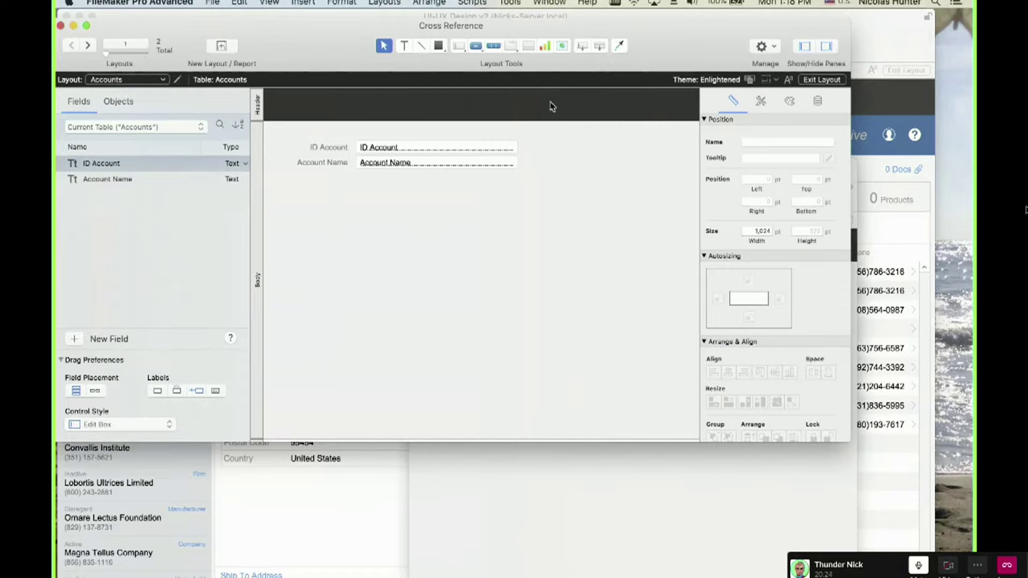
Place a widened Contacts::Contact Name field under Account Name on the Accounts layout, then return to Browse.
left_click_drag(583, 46, 448, 222)
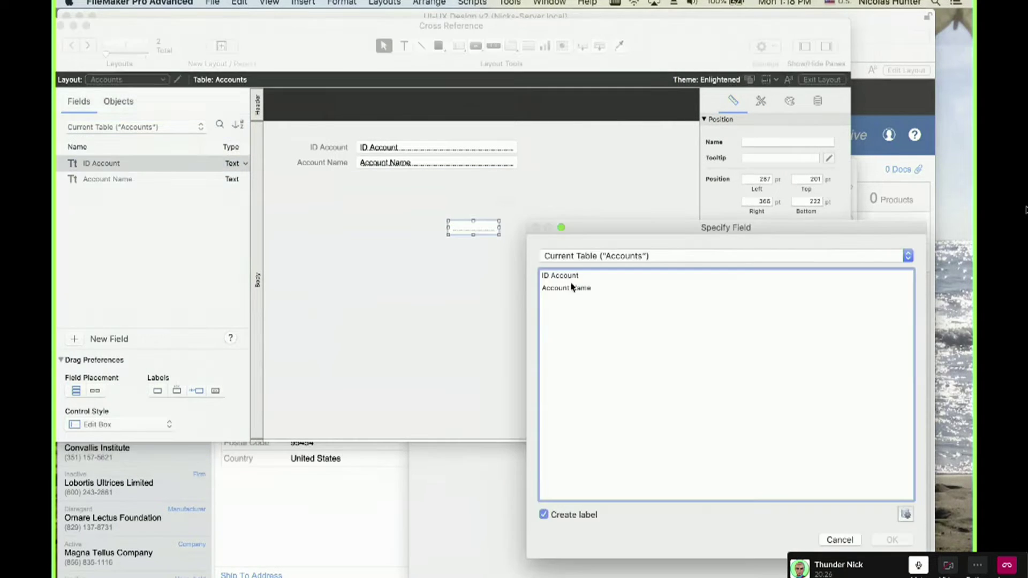
left_click(596, 256)
left_click(599, 289)
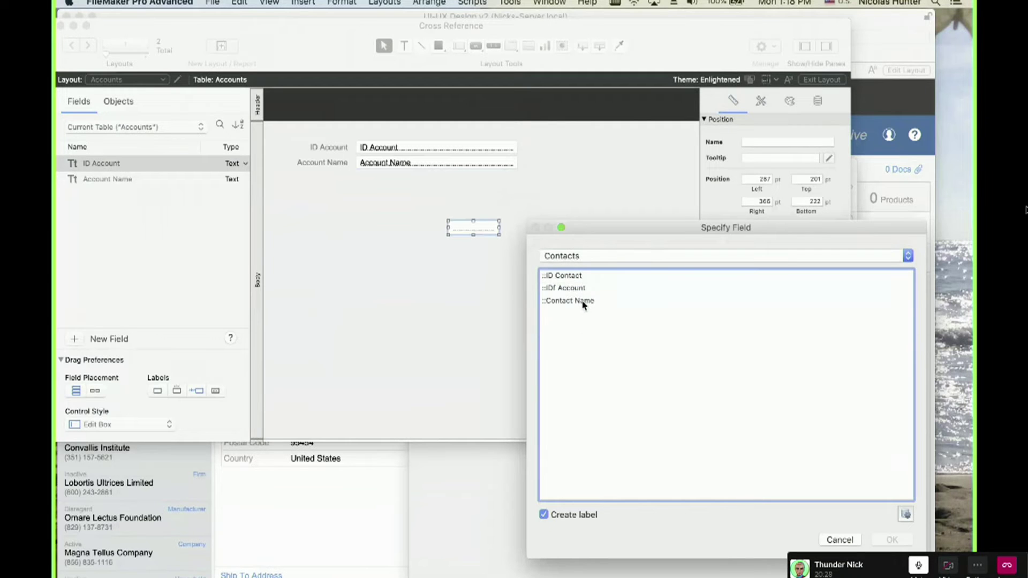
left_click(583, 301)
left_click(891, 540)
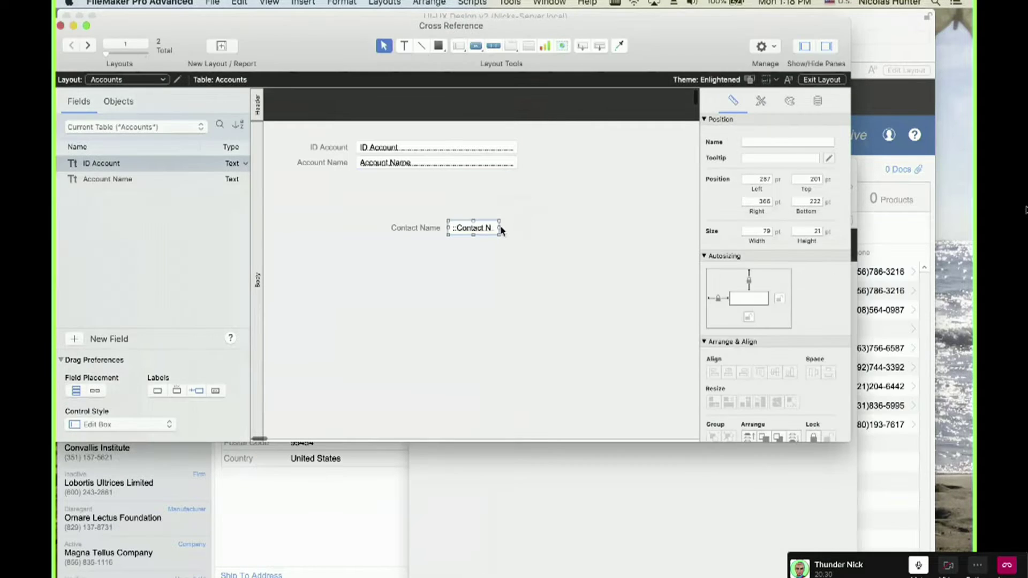
left_click_drag(499, 228, 603, 228)
left_click_drag(581, 265, 381, 199)
key("super+b")
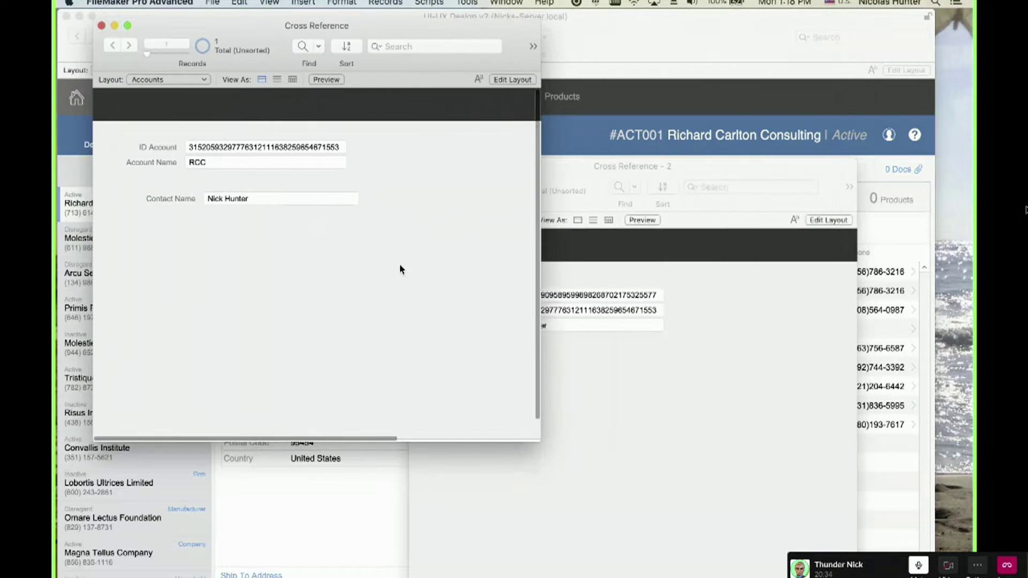
left_click(599, 357)
left_click(570, 309)
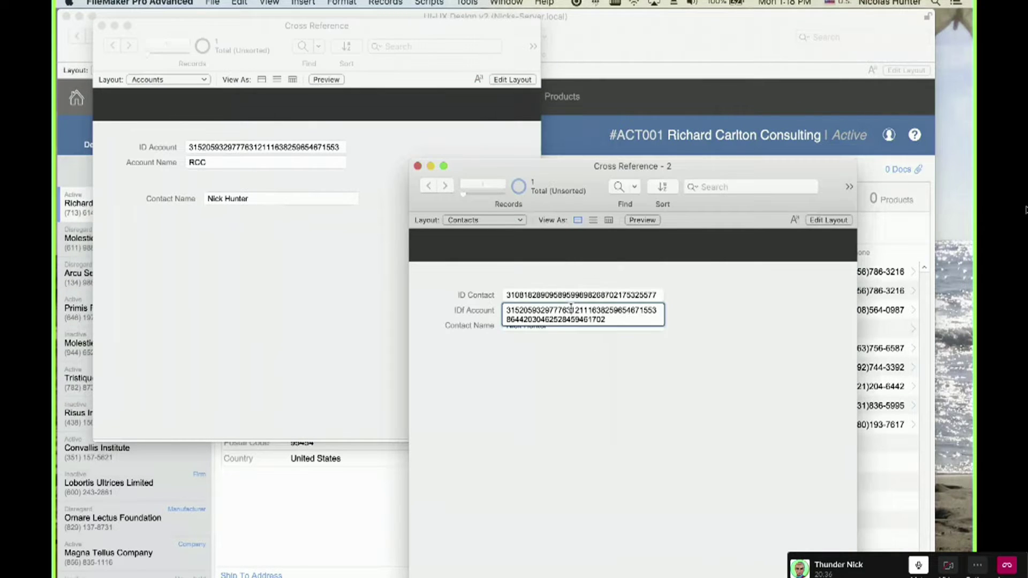
key("super+a")
key("super+x")
left_click(613, 404)
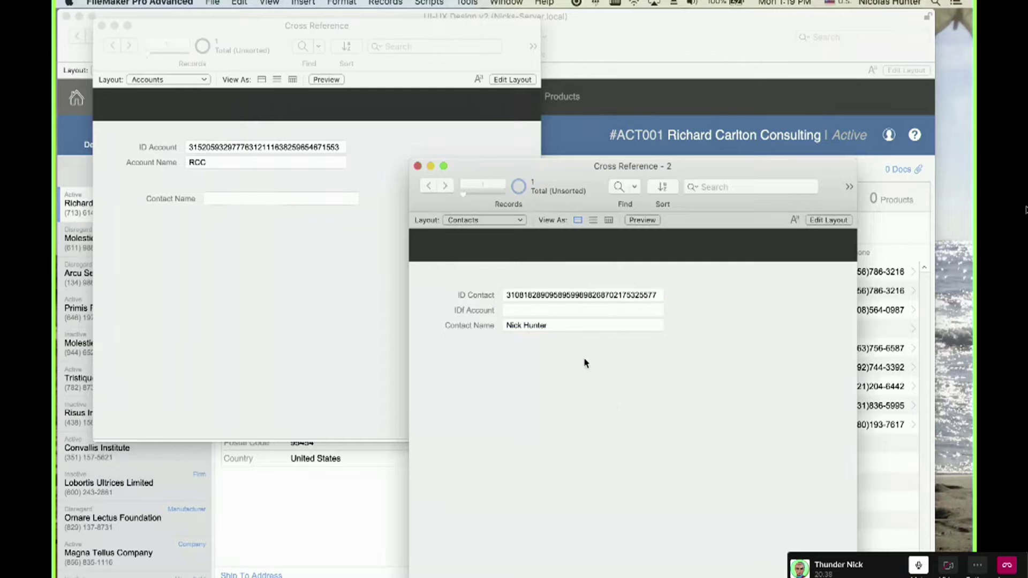
left_click(546, 310)
key("super+v")
left_click(595, 404)
left_click(224, 190)
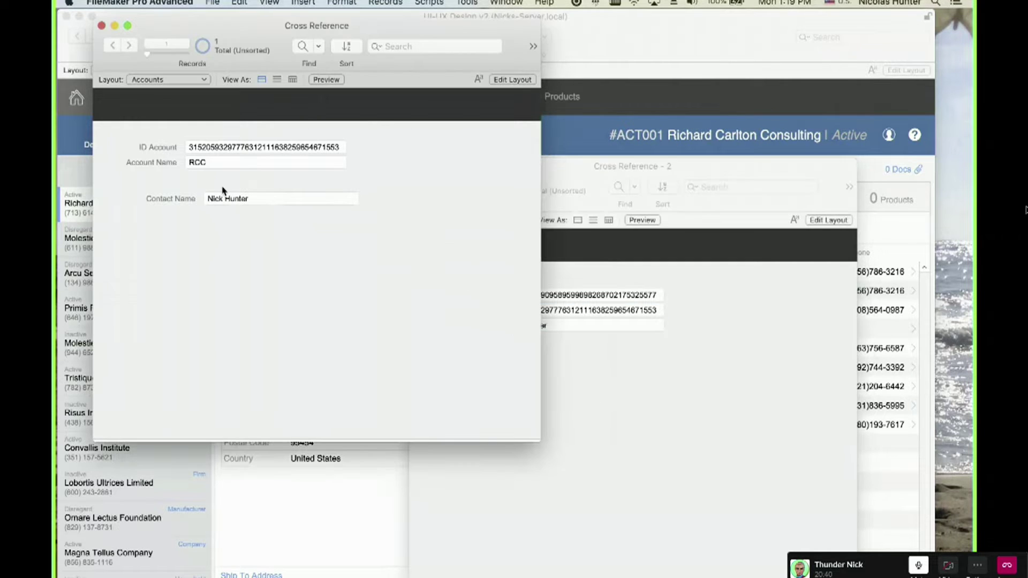
key("shift+super+d")
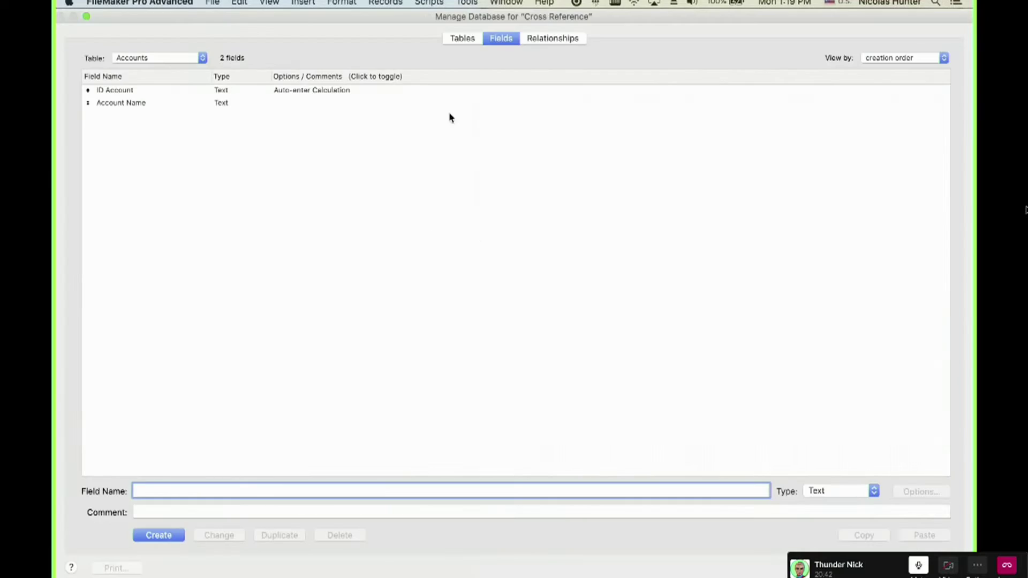
left_click(546, 45)
left_click(350, 136)
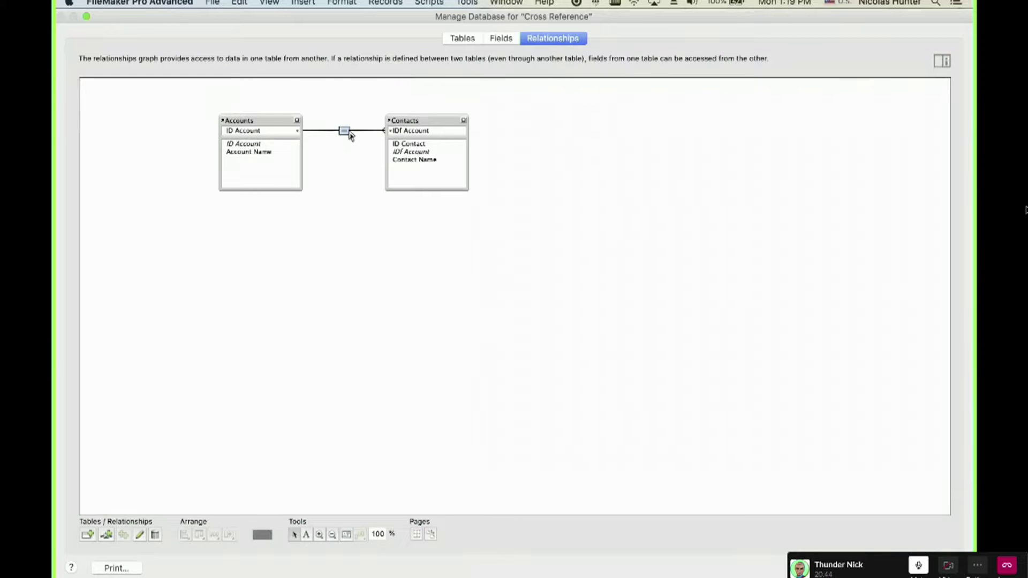
Check the Contacts record's full IDf Account value, then open the relationships graph with Cmd-Shift-D.
key("Return")
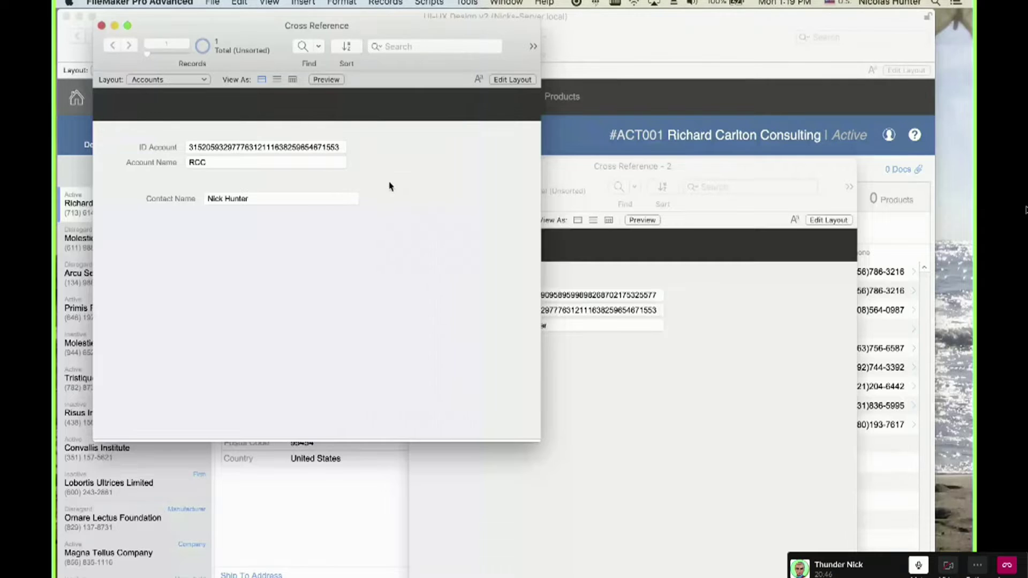
left_click(558, 297)
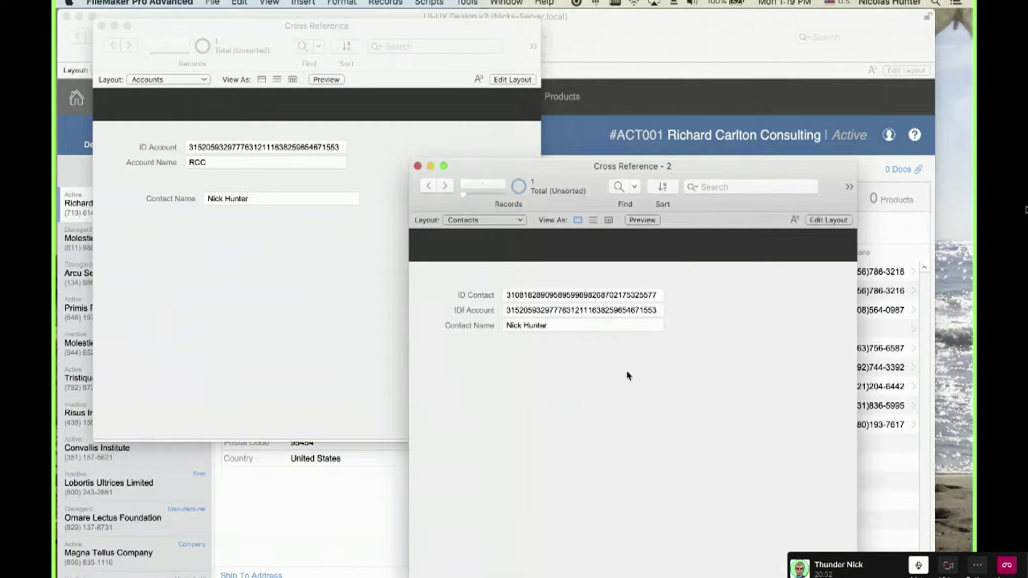
left_click(540, 315)
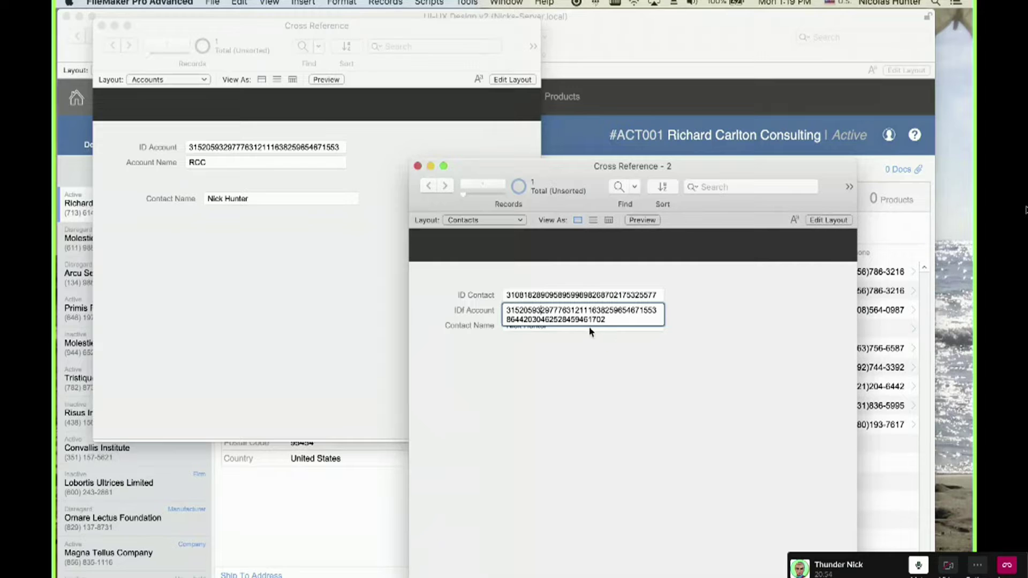
left_click(588, 349)
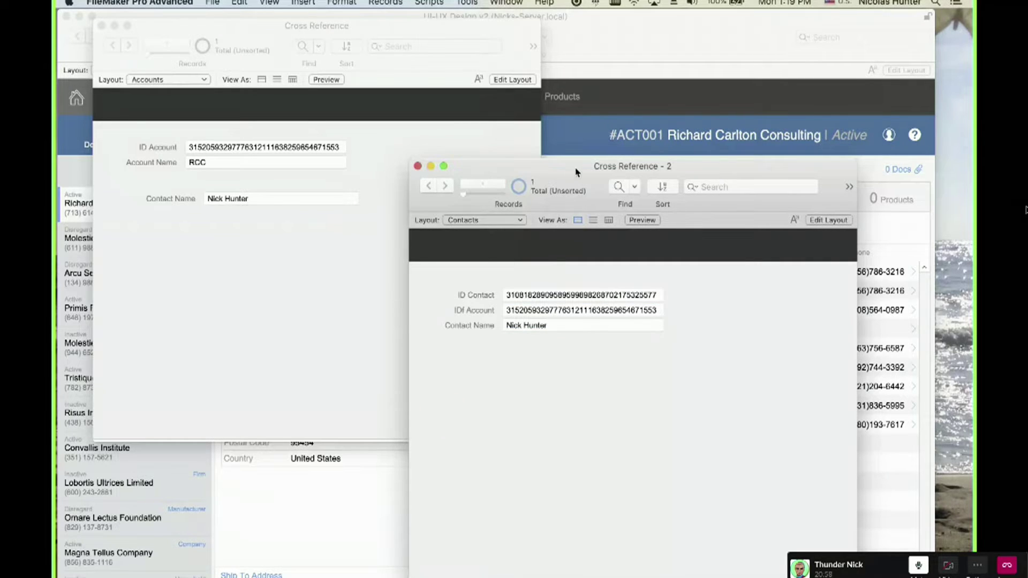
left_click_drag(576, 171, 578, 141)
key("super+shift+d")
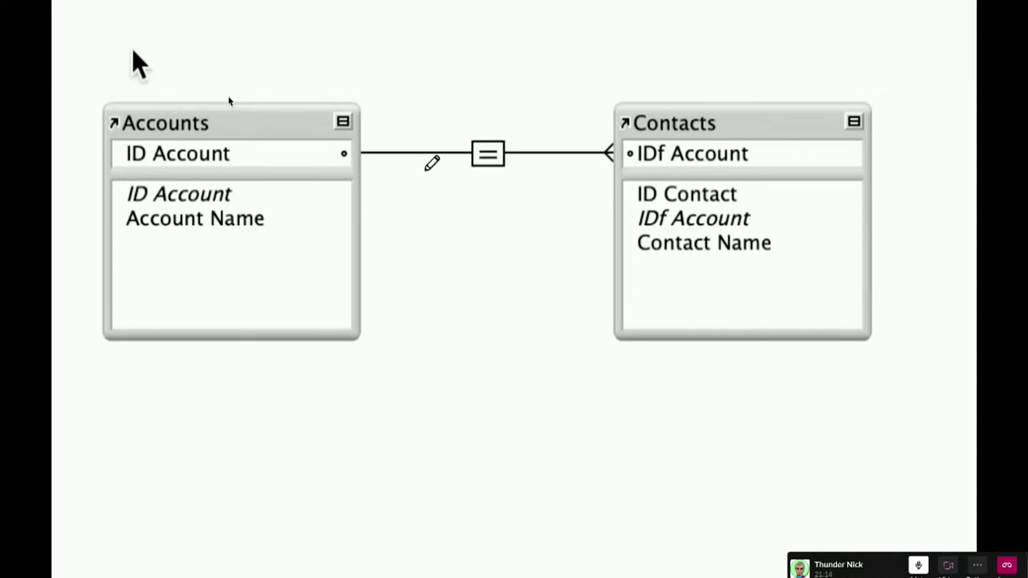
mouse_move(360, 145)
left_mouse_down()
mouse_move(370, 153)
mouse_move(359, 165)
left_mouse_up()
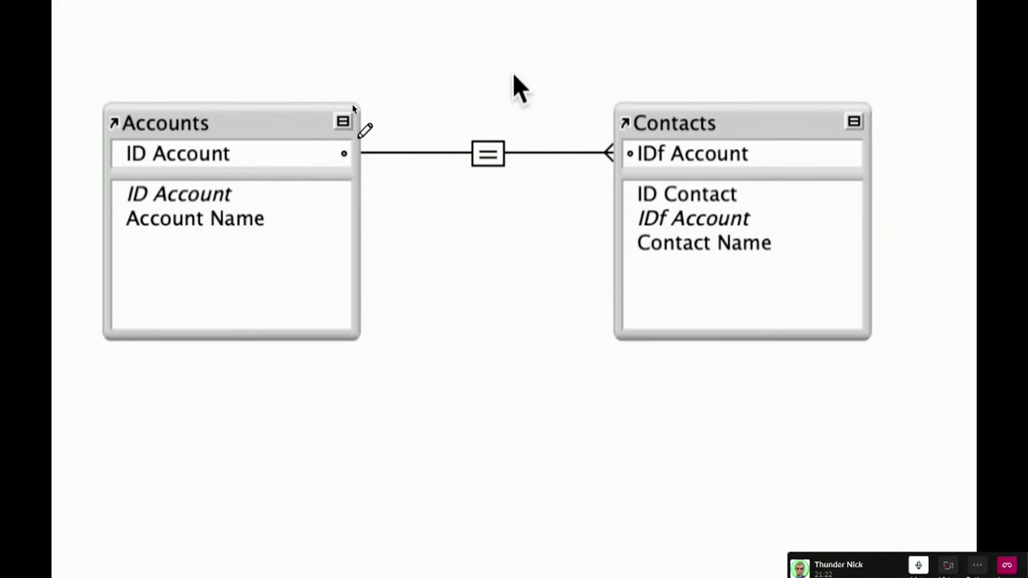
left_click(360, 140)
mouse_move(360, 141)
left_mouse_down()
mouse_move(378, 150)
mouse_move(357, 168)
left_mouse_up()
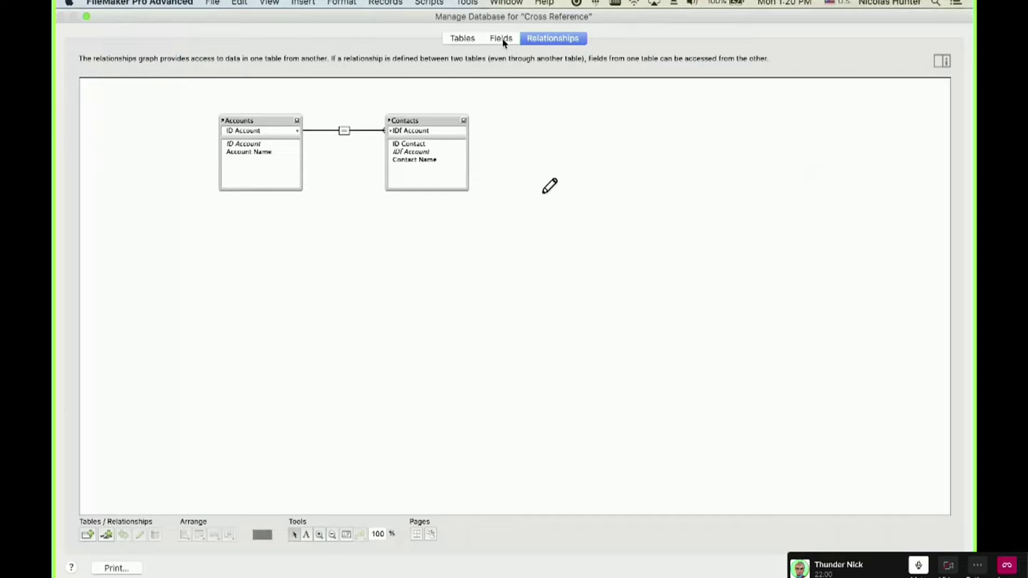
Review the Contacts table's ID Contact field, return to the relationships graph, then open the Data Viewer.
left_click(502, 40)
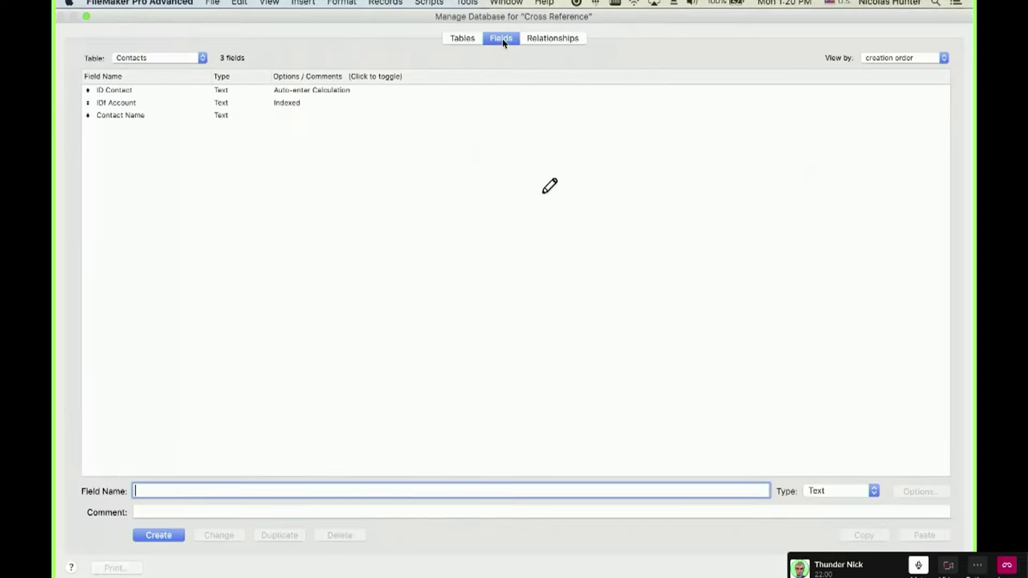
left_click(305, 92)
left_click(560, 40)
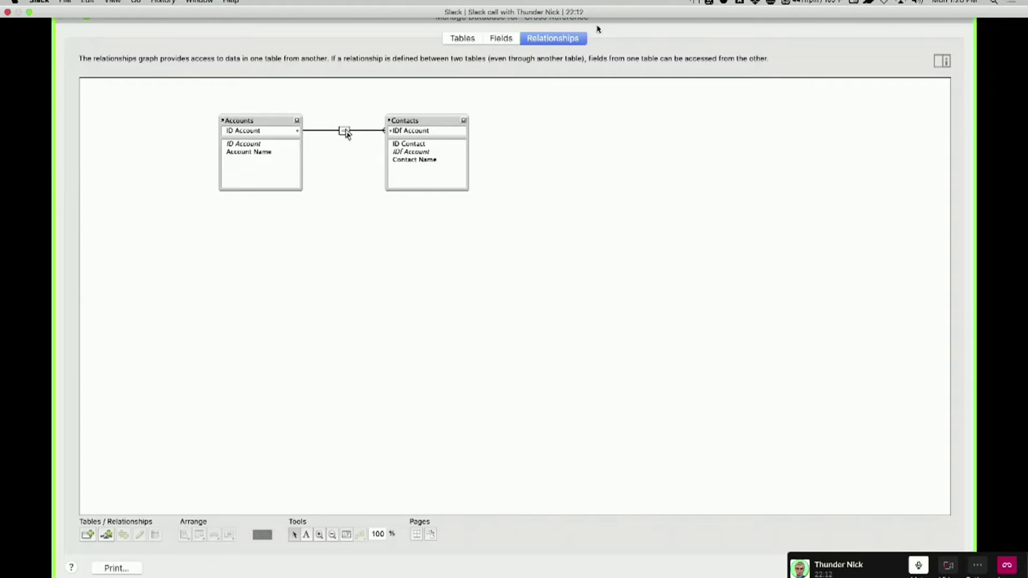
left_click_drag(390, 127, 434, 139)
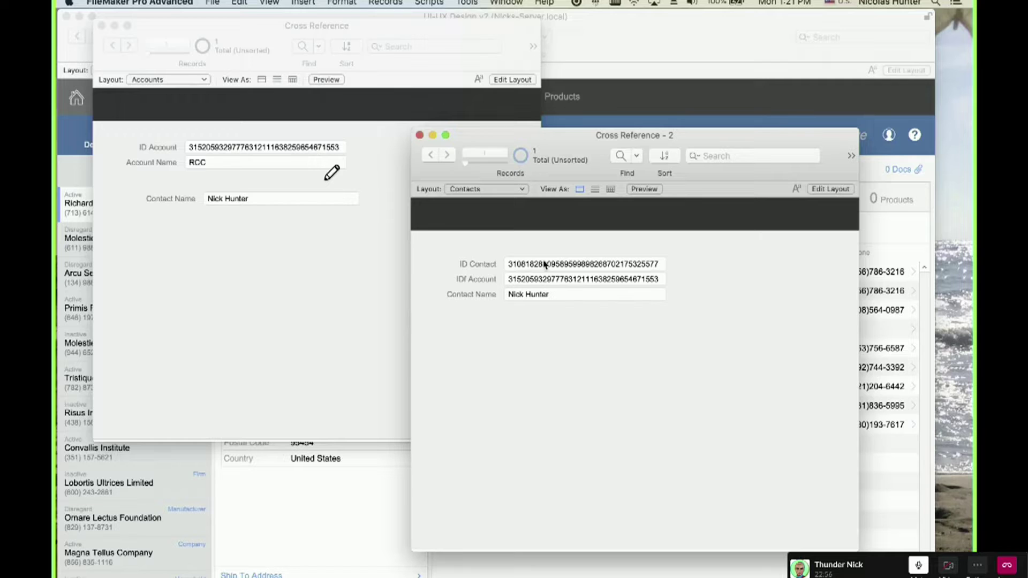
left_click(472, 3)
left_click(473, 42)
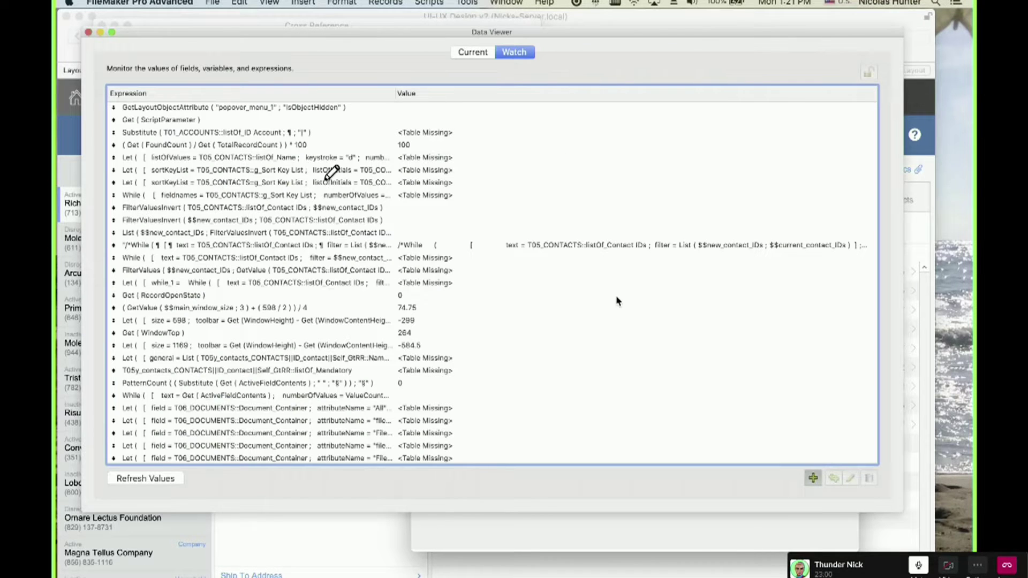
Enter the expression Get ( UUID ) in the Data Viewer's Edit Expression dialog.
type("gte")
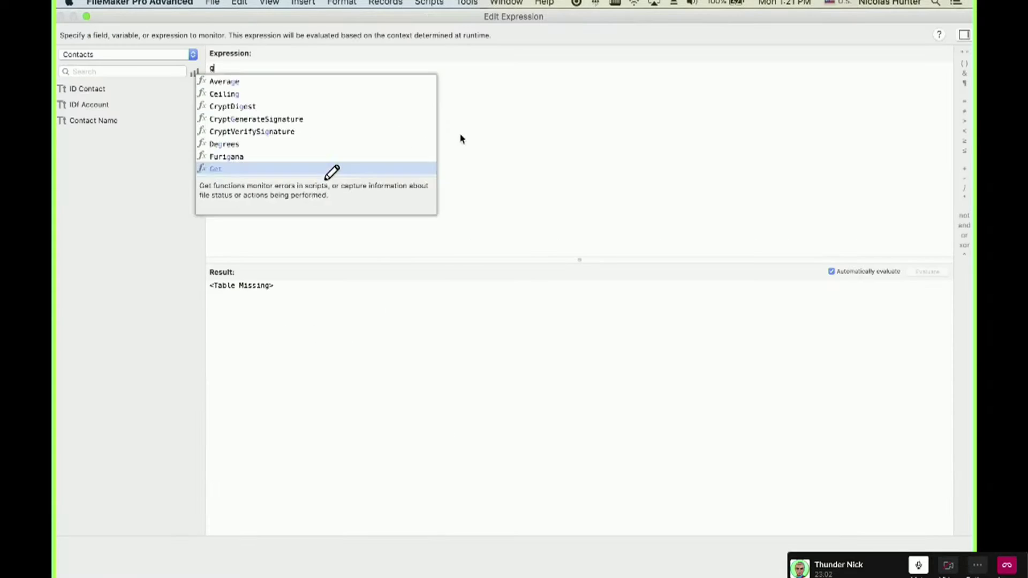
key("BackSpace")
key("BackSpace")
key("BackSpace")
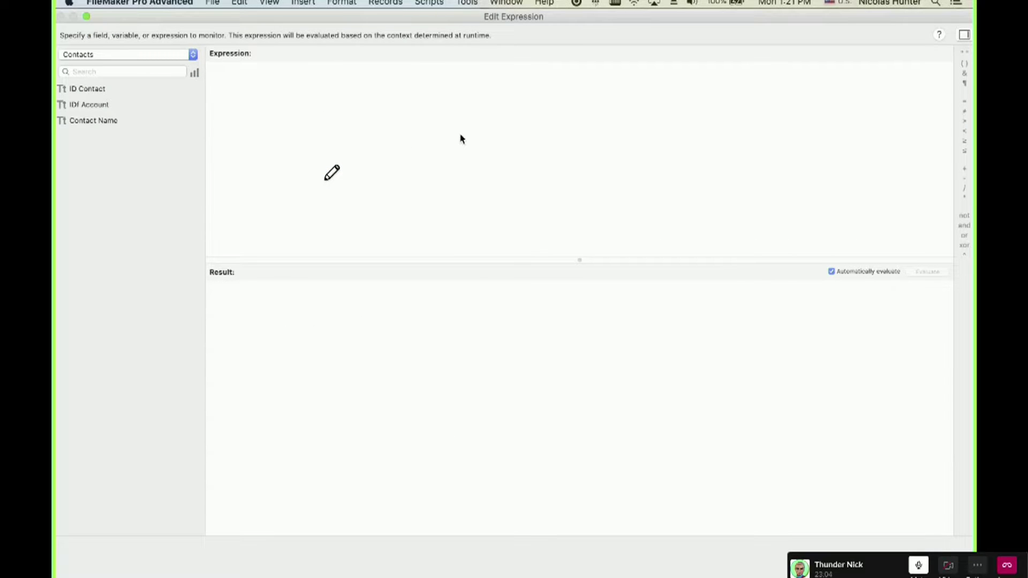
type("get")
key("Return")
type("uuid")
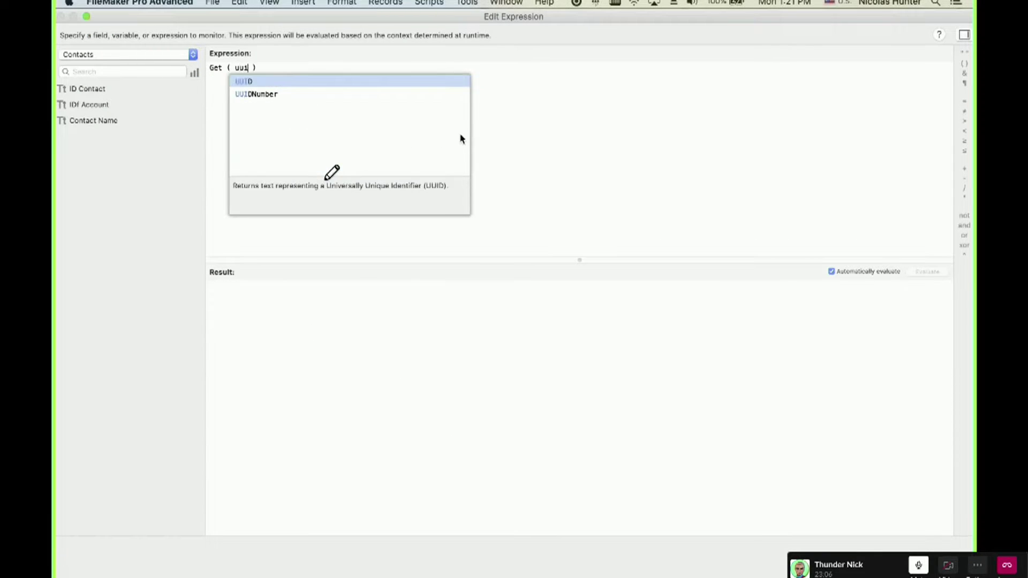
key("Down")
key("Return")
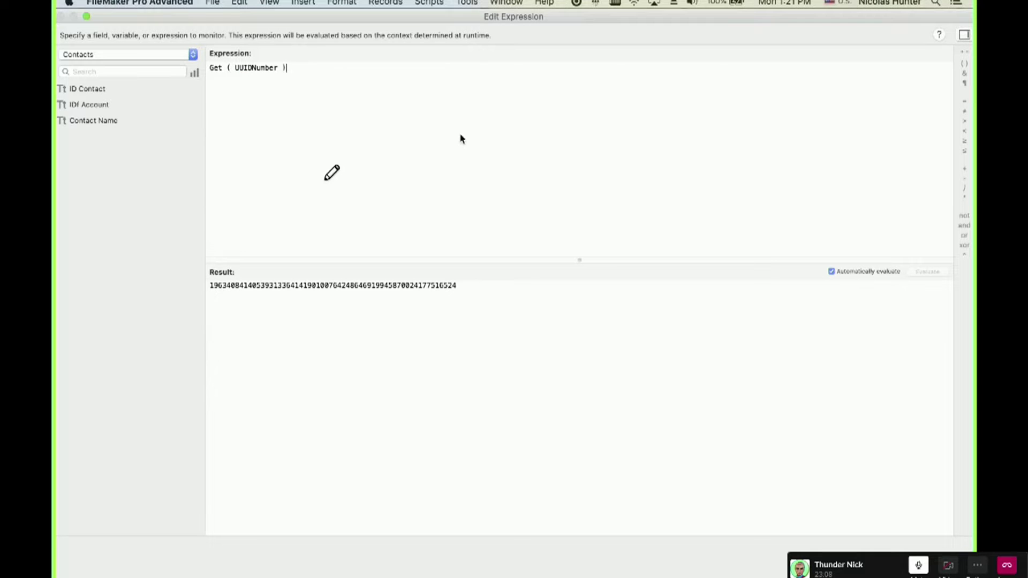
key("BackSpace")
key("BackSpace")
key("BackSpace")
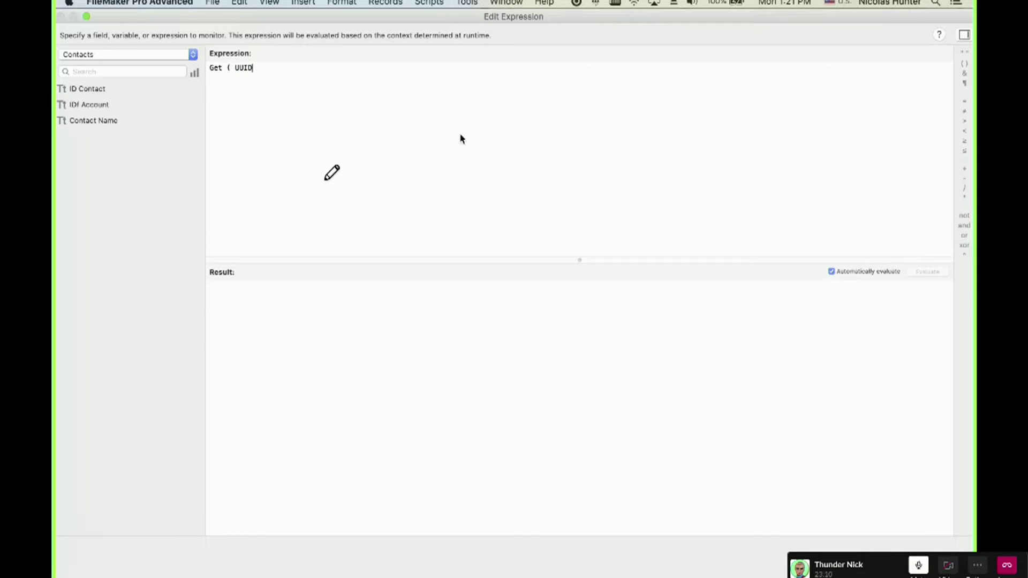
type(")")
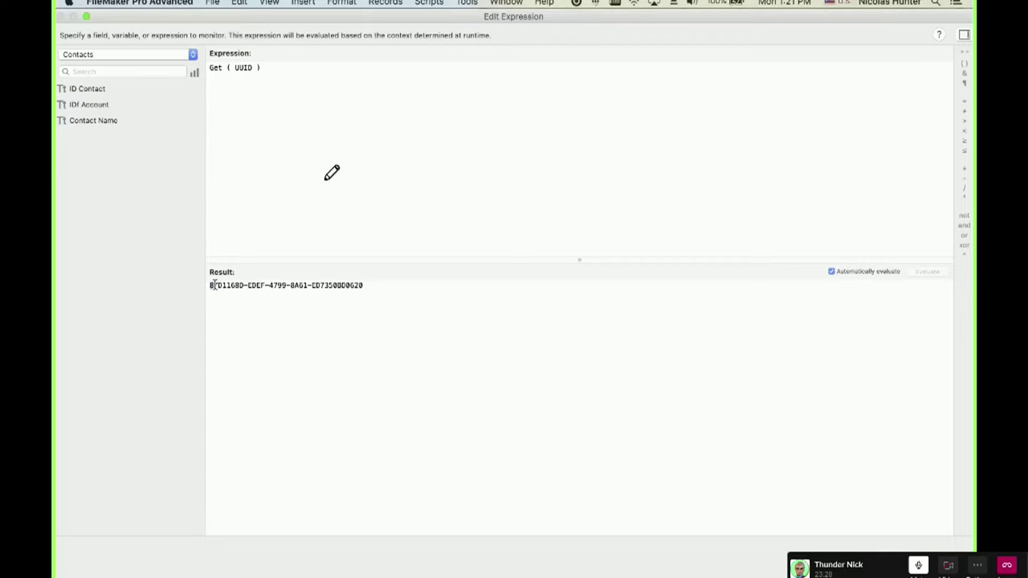
Examine the opening characters of the UUID result, then type Number to compare with Get ( UUIDNumber ).
left_click_drag(213, 286, 187, 298)
left_click(217, 297)
left_click(221, 288)
left_click_drag(244, 286, 208, 287)
left_click_drag(222, 287, 208, 286)
left_click(229, 285)
left_click_drag(231, 285, 209, 285)
type("Number")
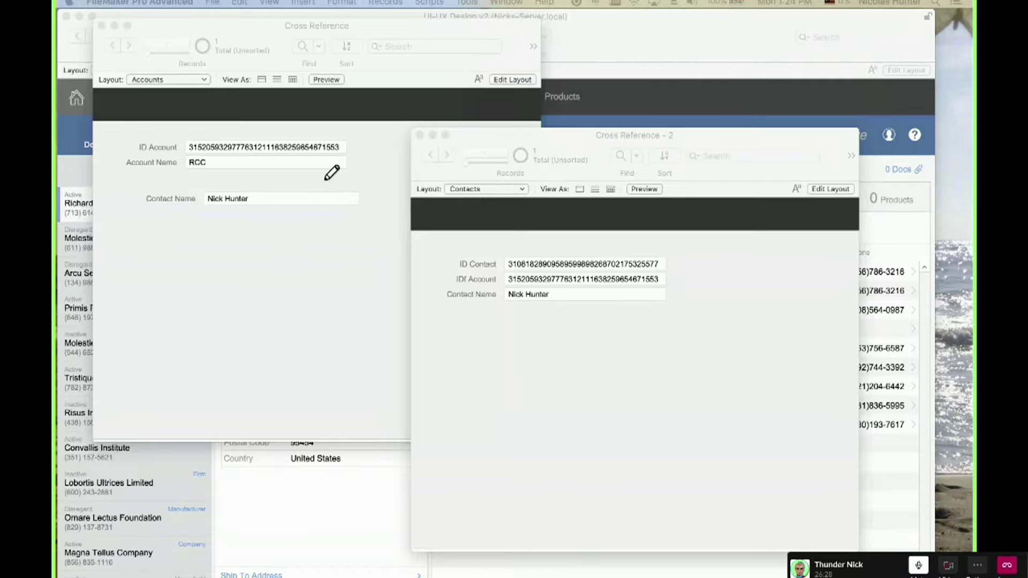
left_click(212, 3)
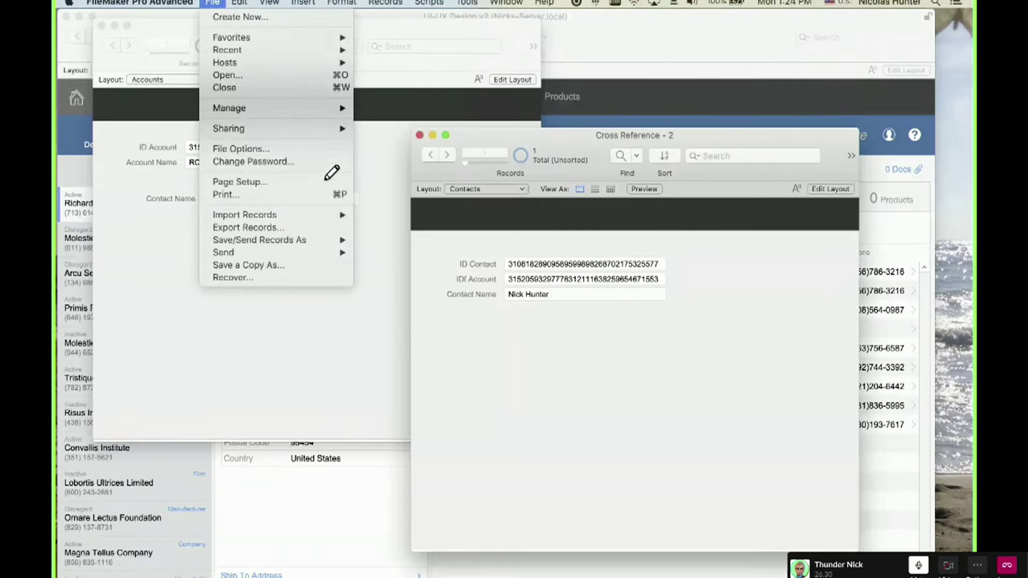
left_click(212, 2)
left_click(212, 3)
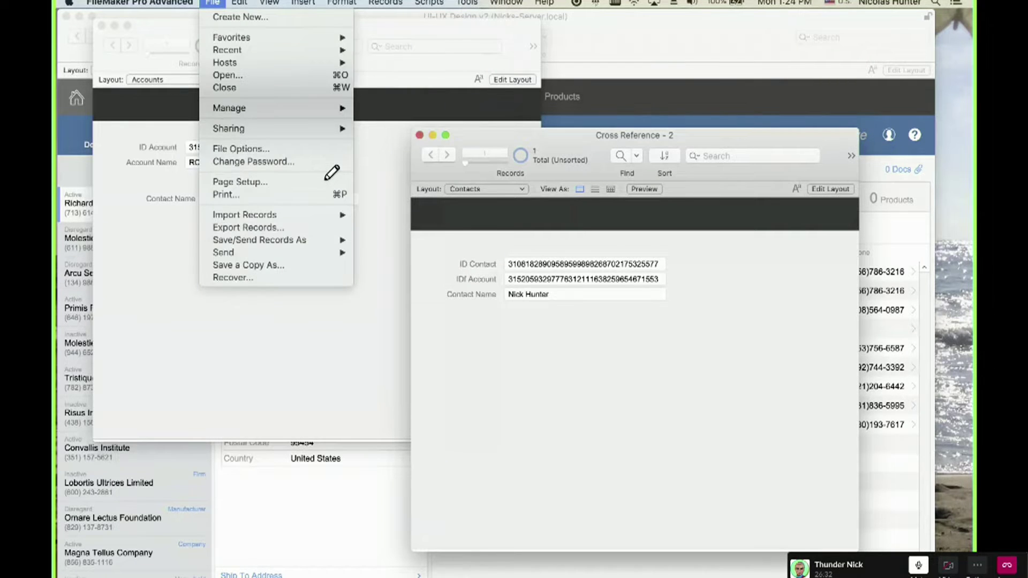
key("Escape")
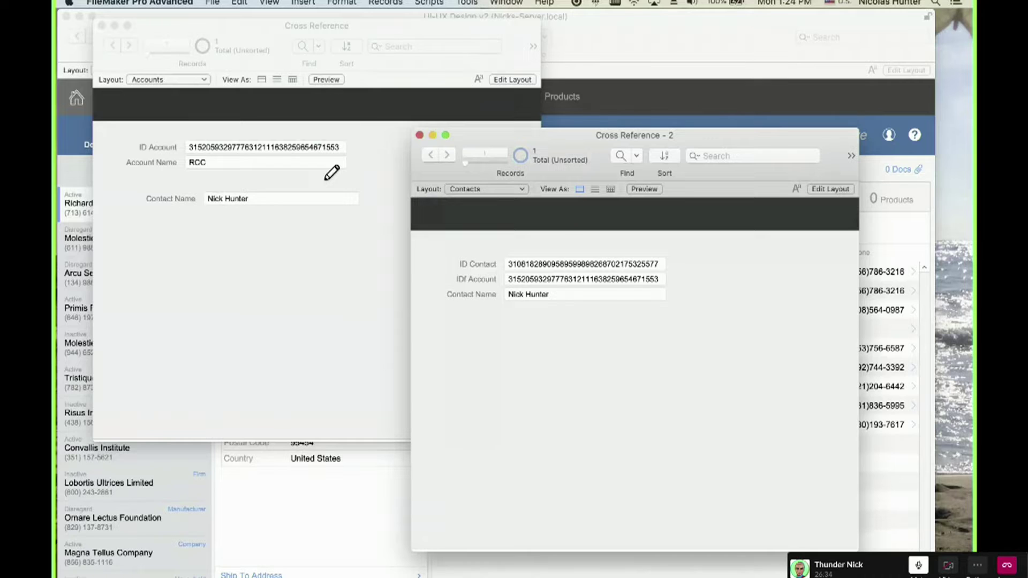
left_click(212, 2)
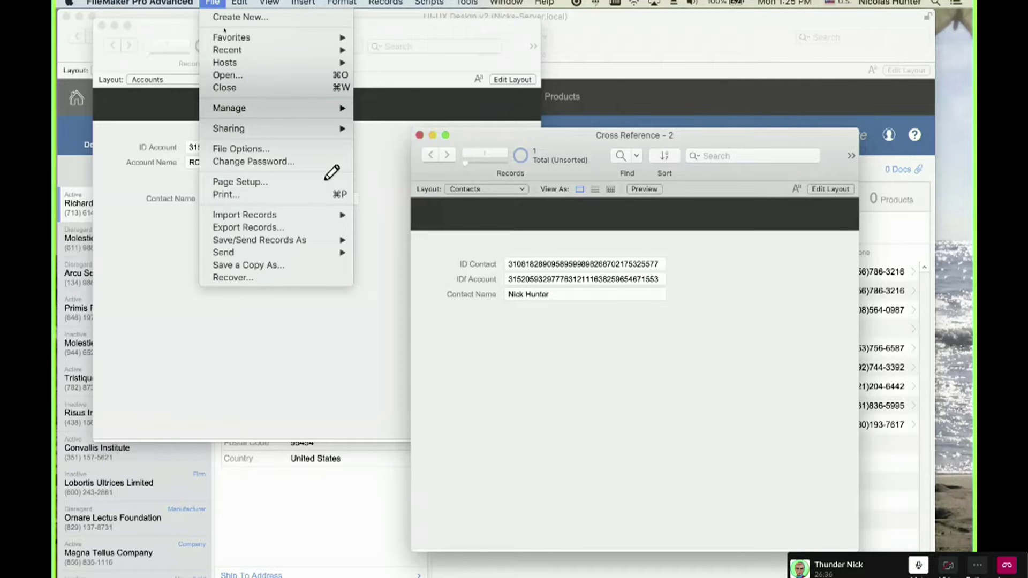
mouse_move(224, 42)
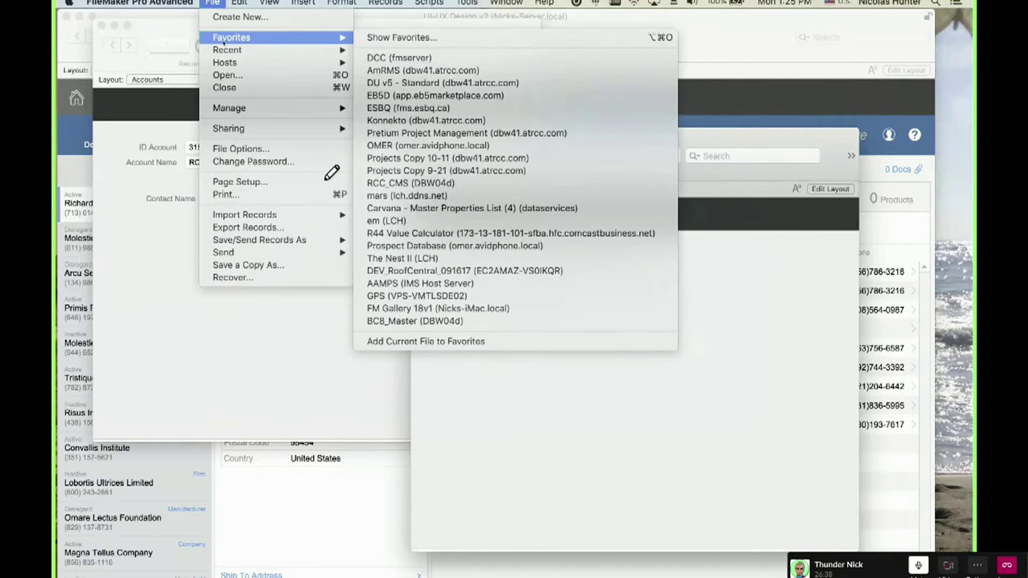
left_click(399, 36)
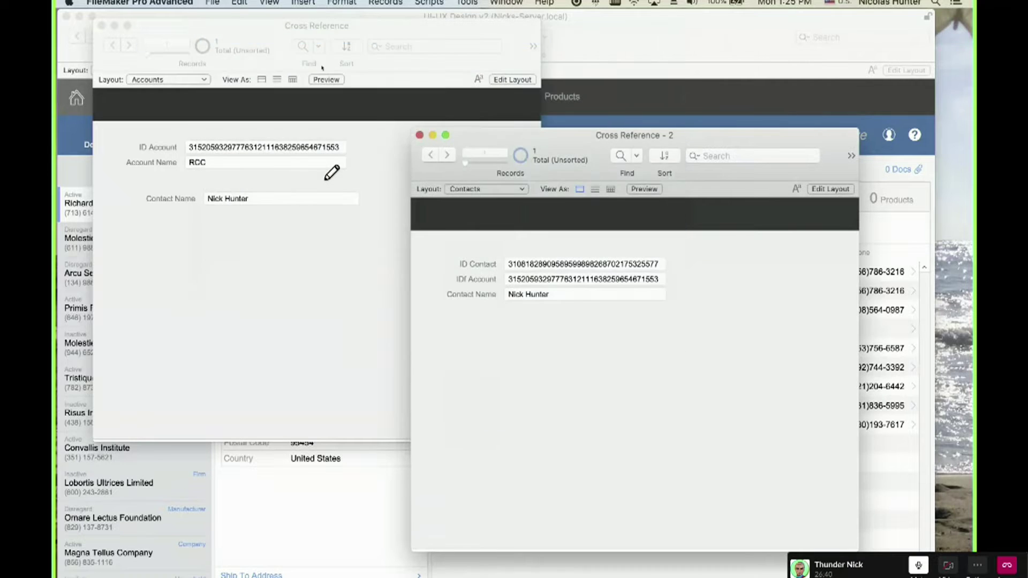
left_click(60, 16)
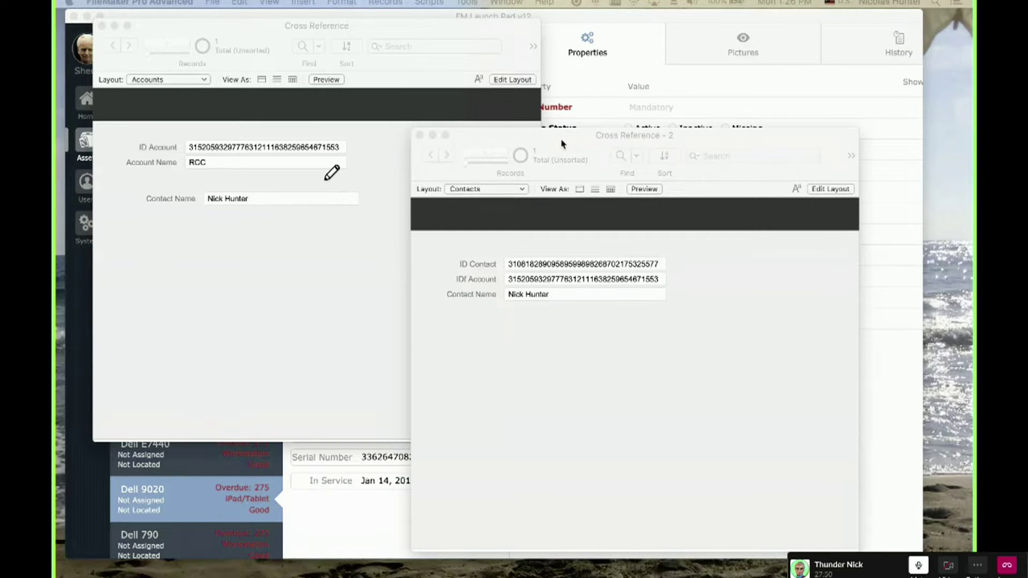
left_click_drag(562, 140, 556, 87)
key("super+h")
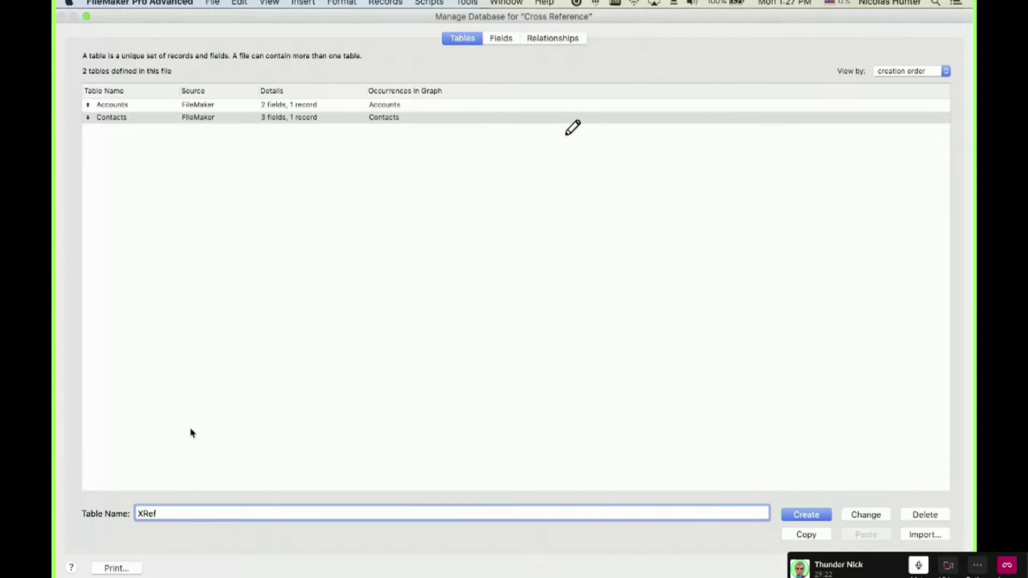
Correct the table name to 'XRef Accounts Contacts', replacing the underscore with a space, and create the table.
left_click_drag(143, 514, 137, 514)
left_click(169, 511)
type("Accounts Contacts")
key("BackSpace")
key("BackSpace")
key("BackSpace")
key("BackSpace")
key("BackSpace")
type("tacts")
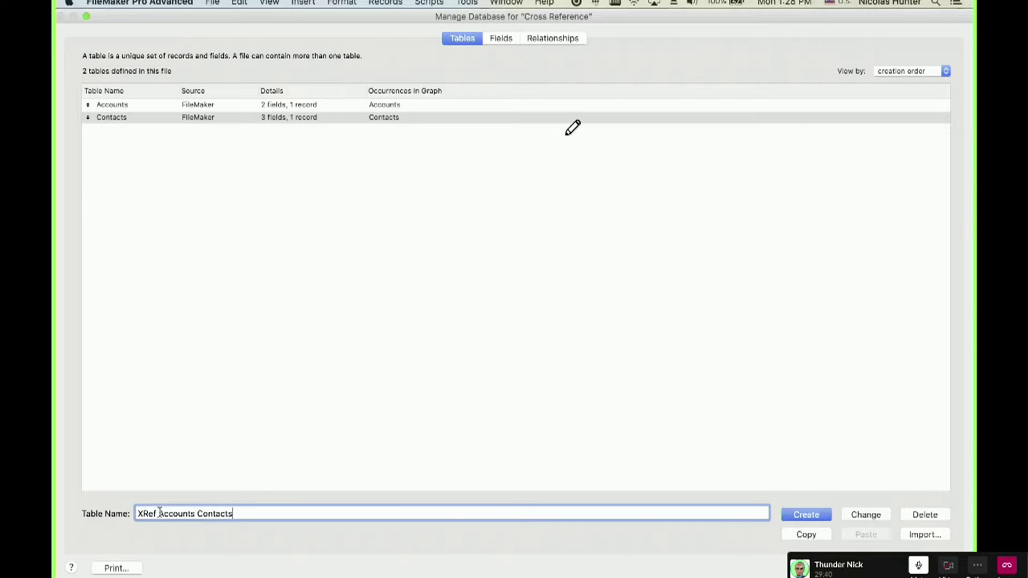
left_click(197, 514)
key("BackSpace")
left_click_drag(259, 514, 121, 510)
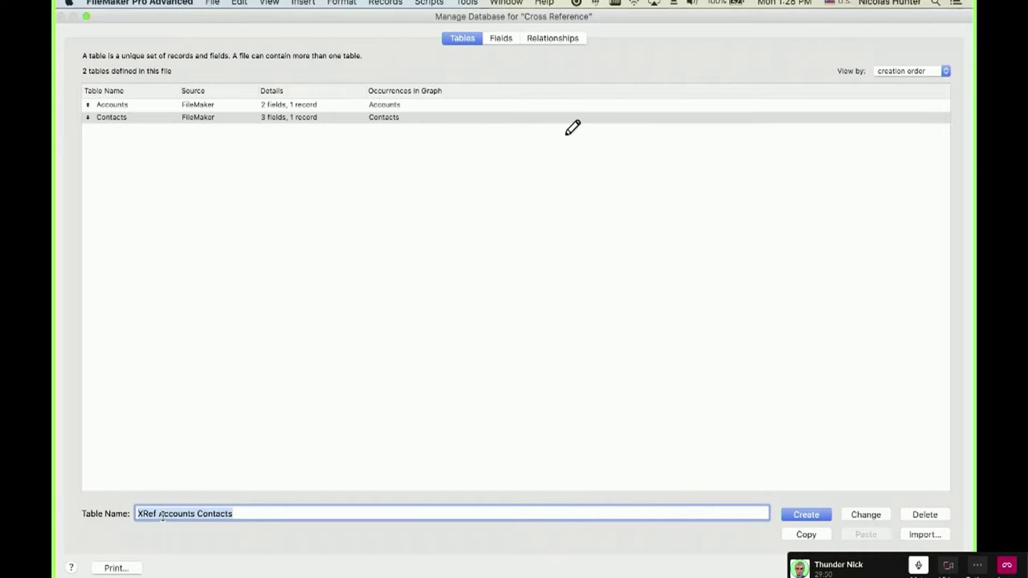
left_click(252, 513)
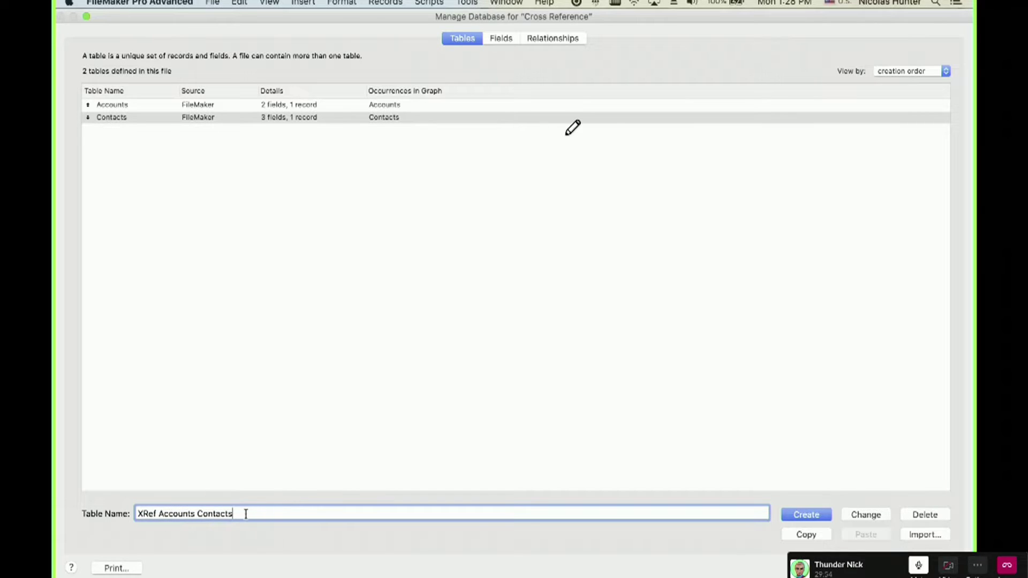
left_click_drag(245, 514, 102, 502)
left_click(798, 514)
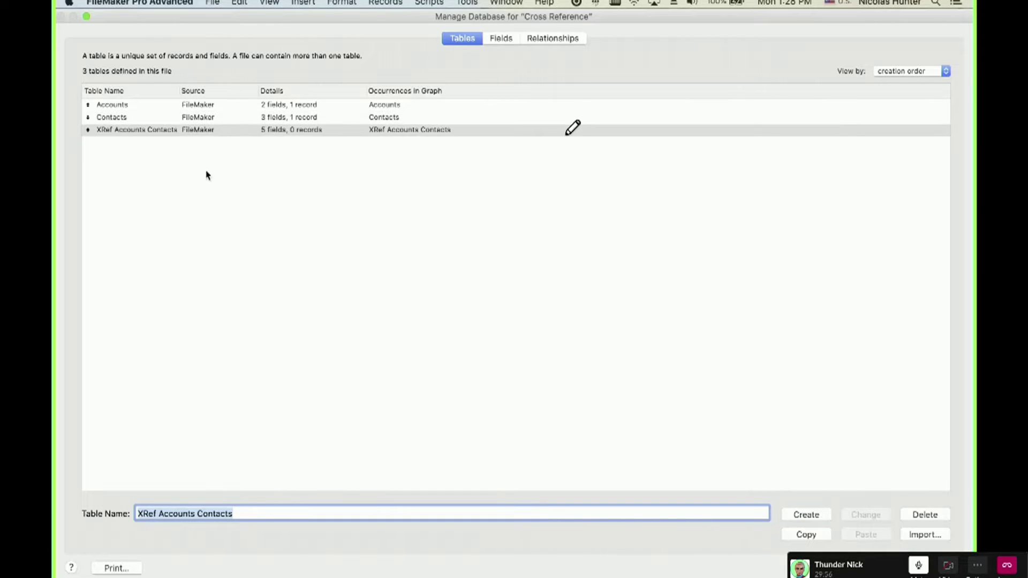
Delete all five default fields from the XRef Accounts Contacts table.
double_click(132, 132)
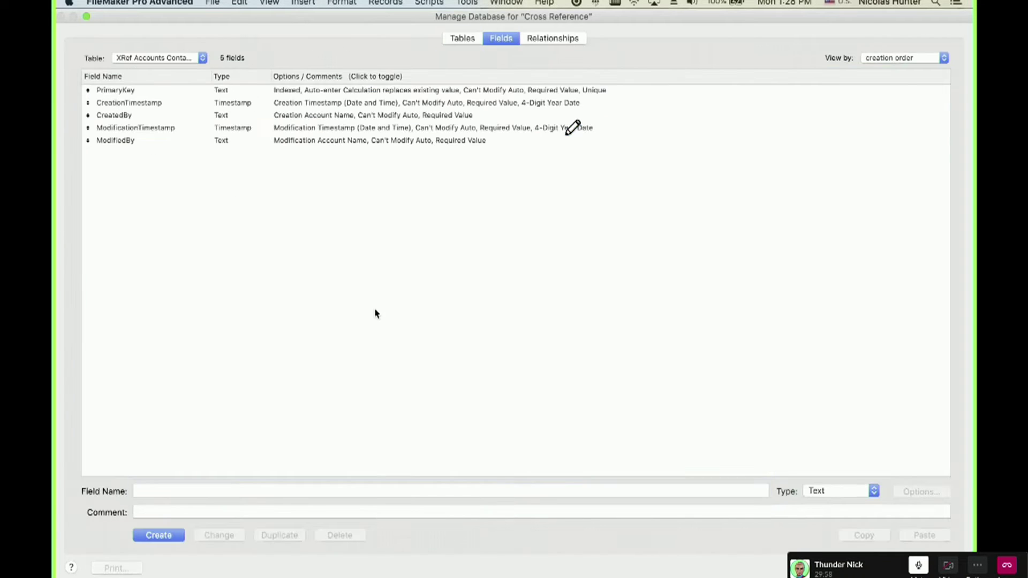
key("super+a")
key("BackSpace")
left_click(271, 133)
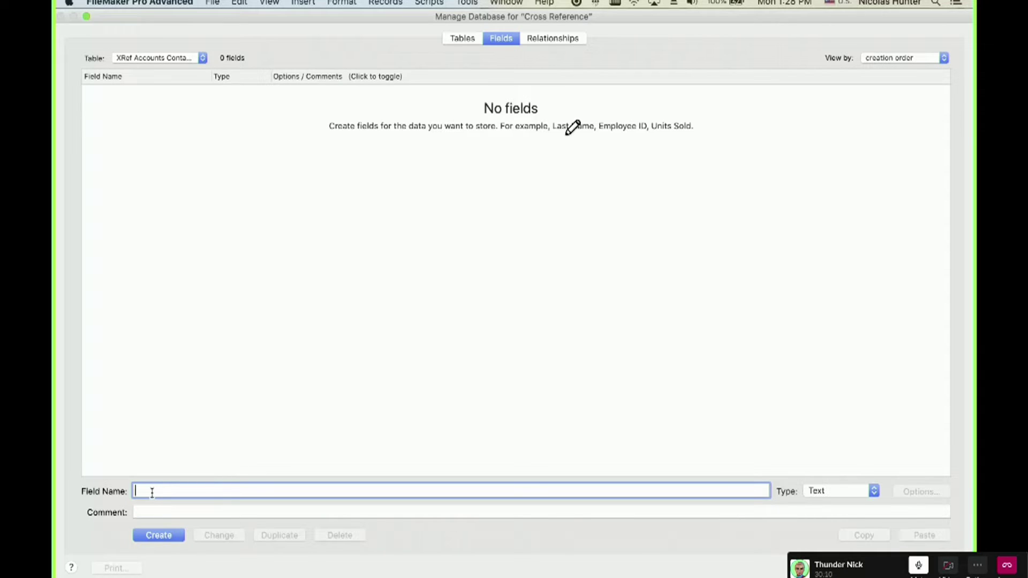
Create the text fields IDf Account and IDf Contact.
type("IDf Account")
left_click(167, 539)
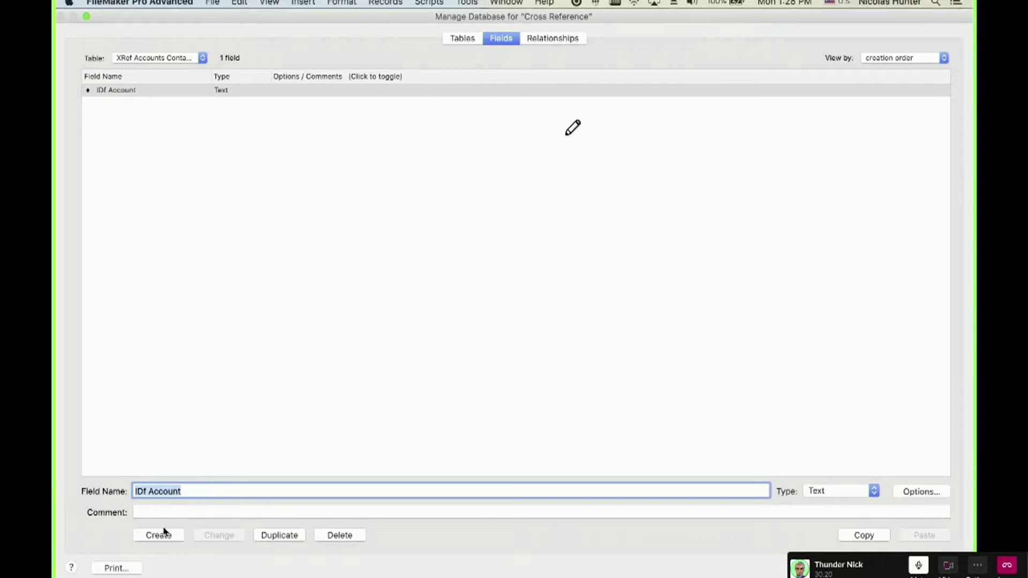
left_click(162, 492)
double_click(163, 491)
type("Contact")
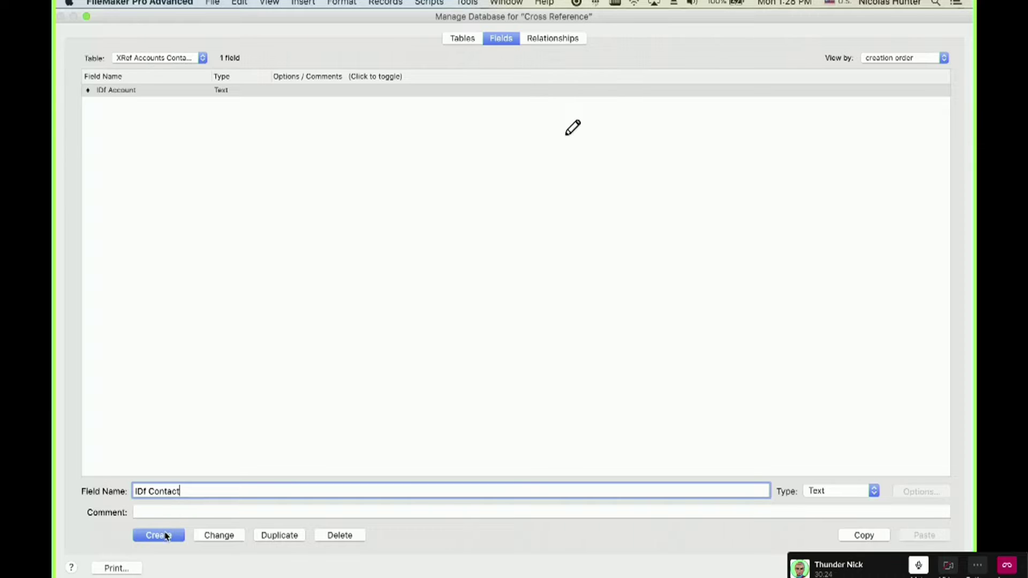
left_click(159, 535)
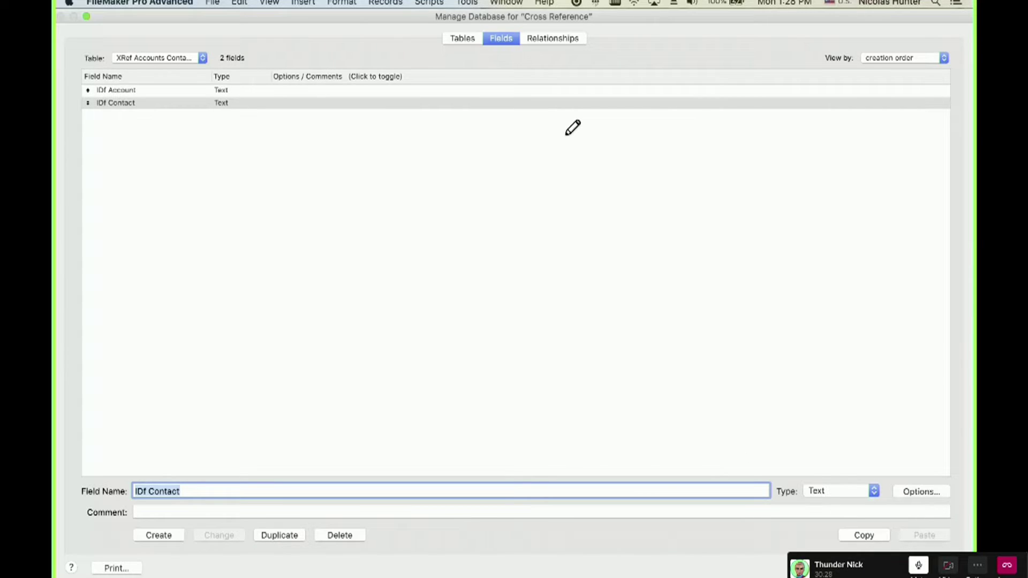
Permanently delete the IDf Account field from the Contacts table despite the match-field warning.
left_click(161, 58)
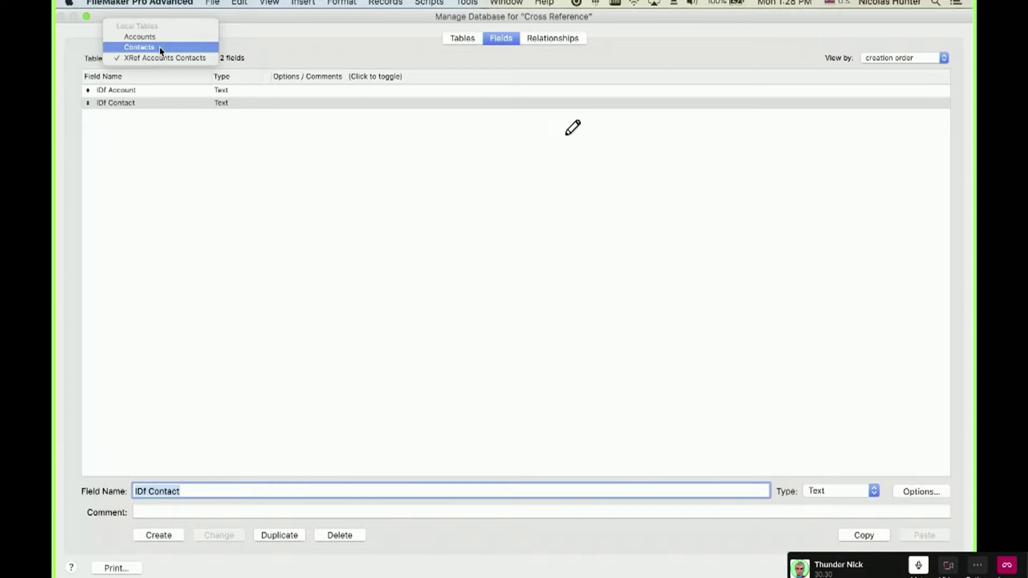
left_click(159, 46)
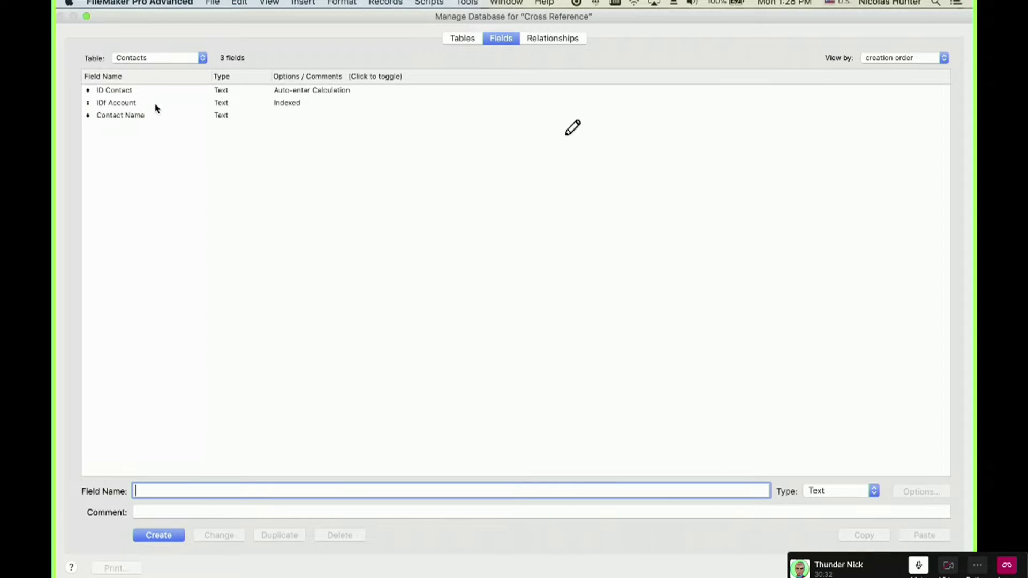
left_click(155, 105)
key("Delete")
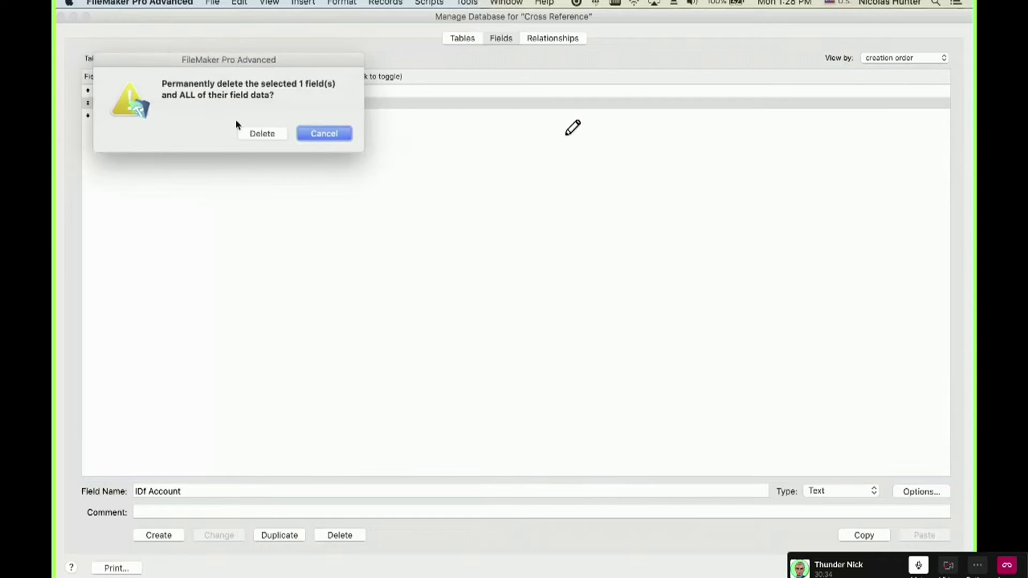
left_click(284, 138)
left_click(265, 137)
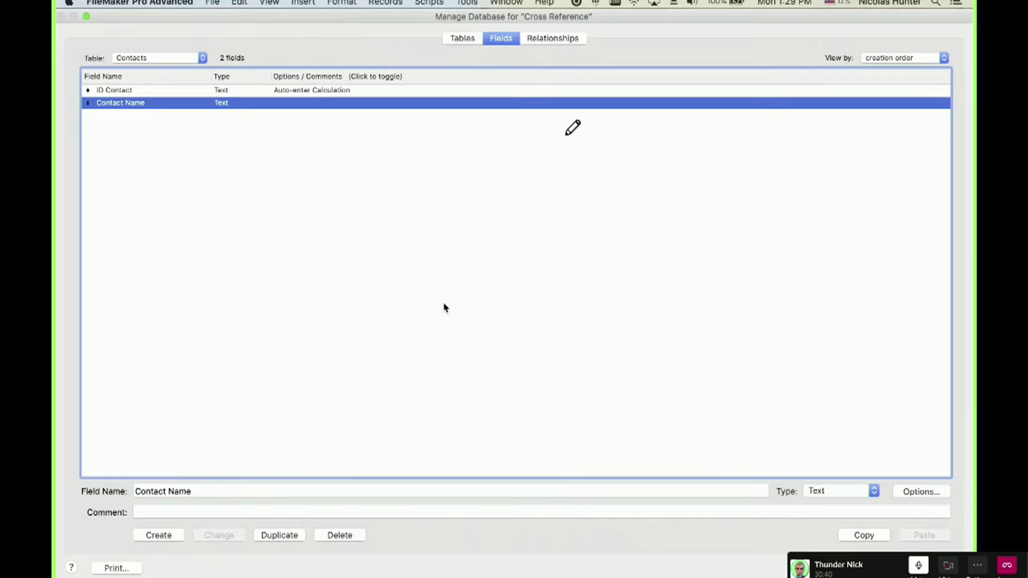
Review the Accounts–Contacts relationship in the graph without changes, then delete it.
left_click(537, 39)
left_click_drag(411, 123, 426, 130)
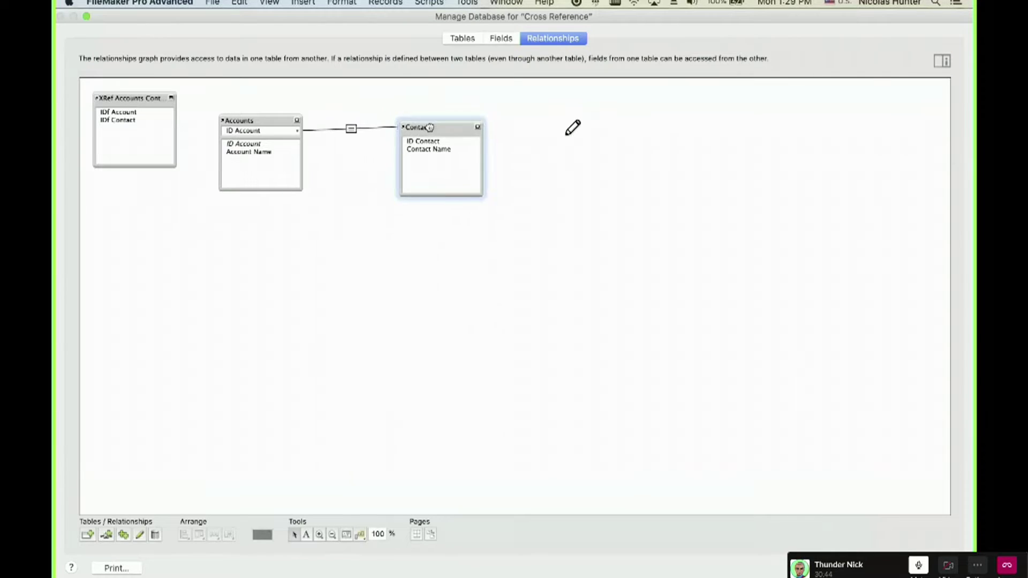
left_click(353, 130)
double_click(353, 130)
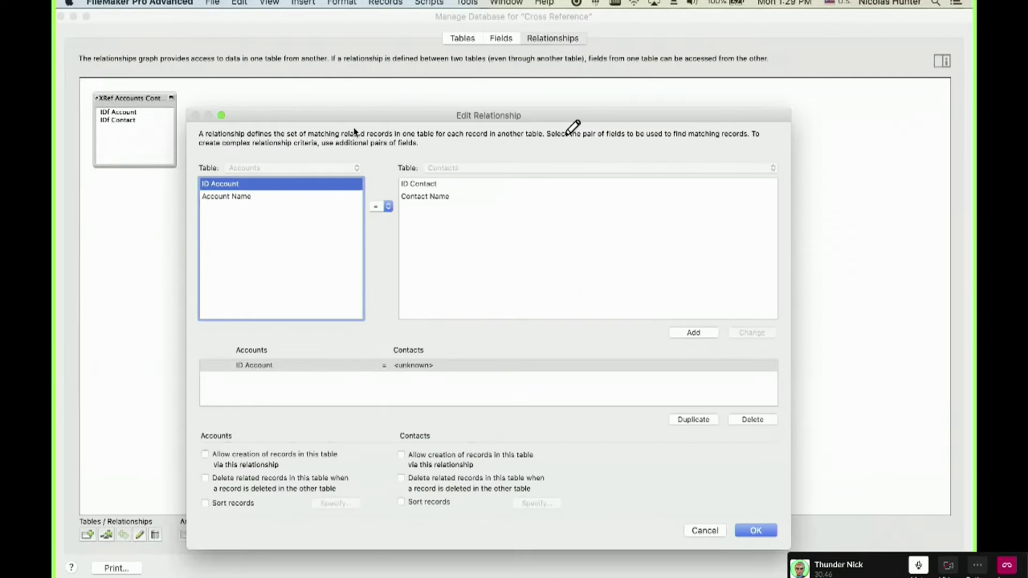
key("Escape")
double_click(352, 130)
key("Escape")
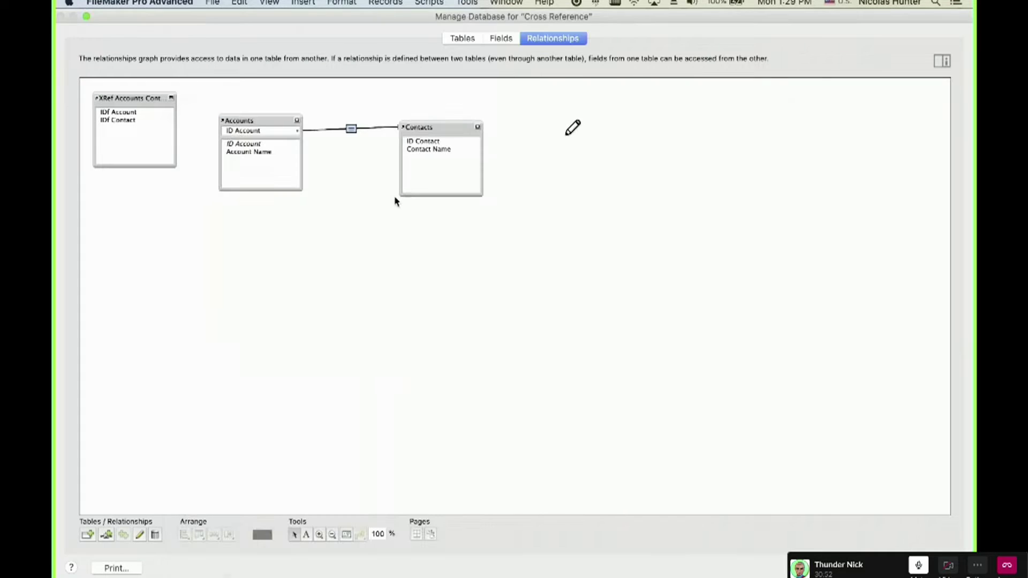
key("Delete")
Arrange the graph with XRef Accounts Contacts placed between Accounts and Contacts.
left_click_drag(431, 129, 420, 126)
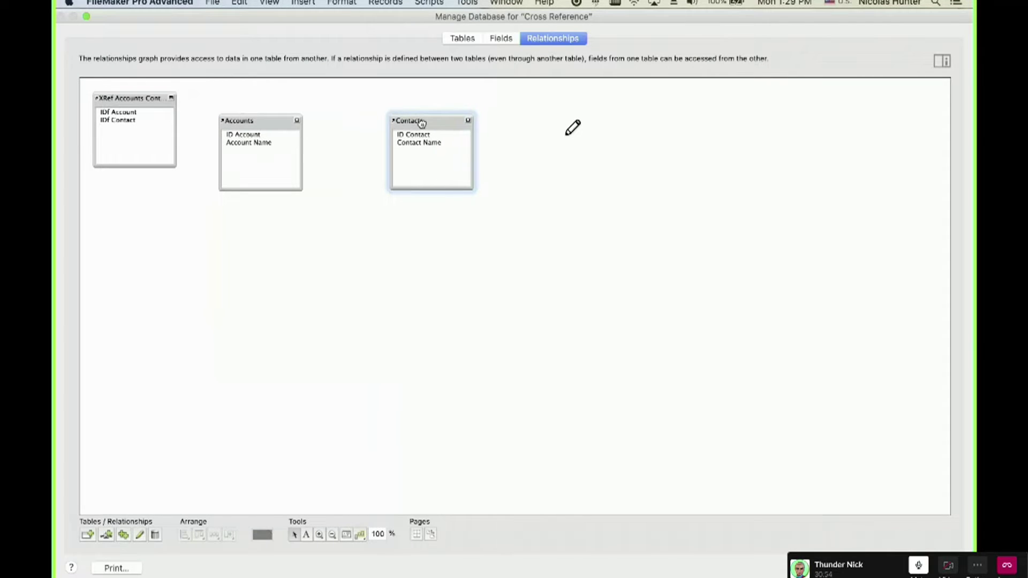
left_click_drag(151, 98, 364, 251)
left_click_drag(283, 127, 204, 122)
left_click_drag(425, 123, 477, 115)
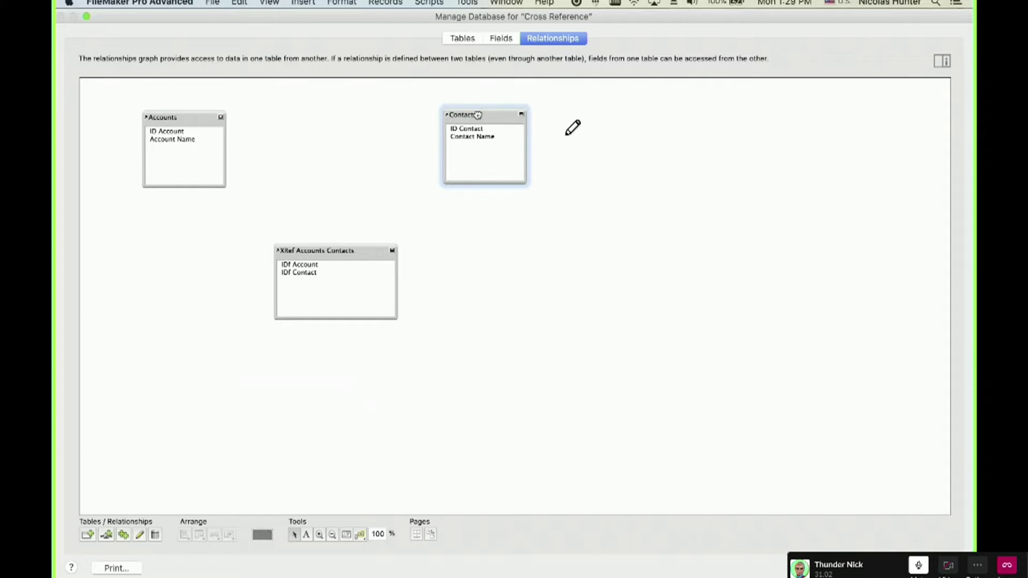
left_click_drag(187, 136, 329, 142)
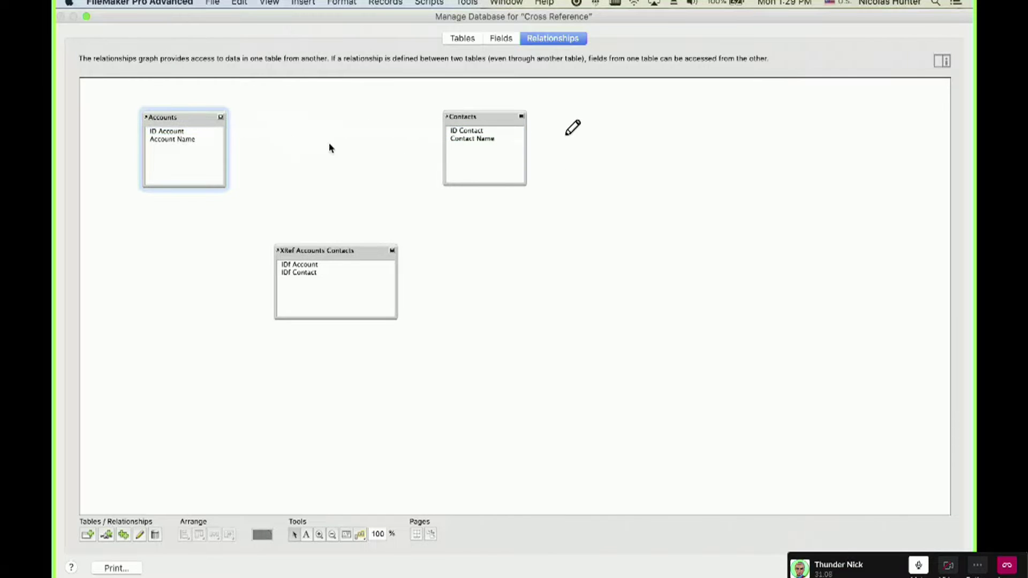
left_click_drag(308, 248, 306, 119)
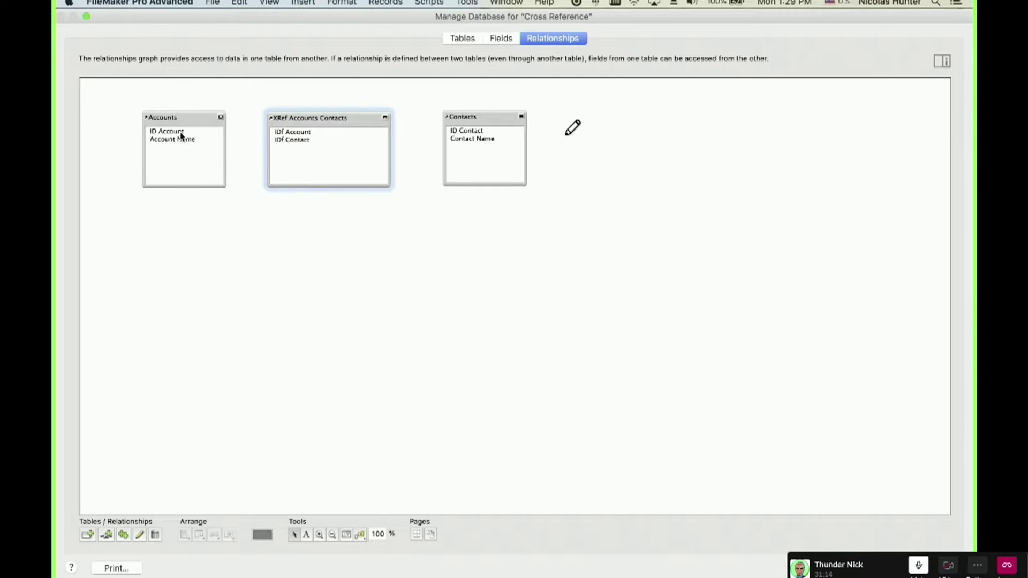
Relate ID Account to XRef IDf Account and XRef IDf Contact to ID Contact, then align the tables.
left_click_drag(181, 135, 468, 135)
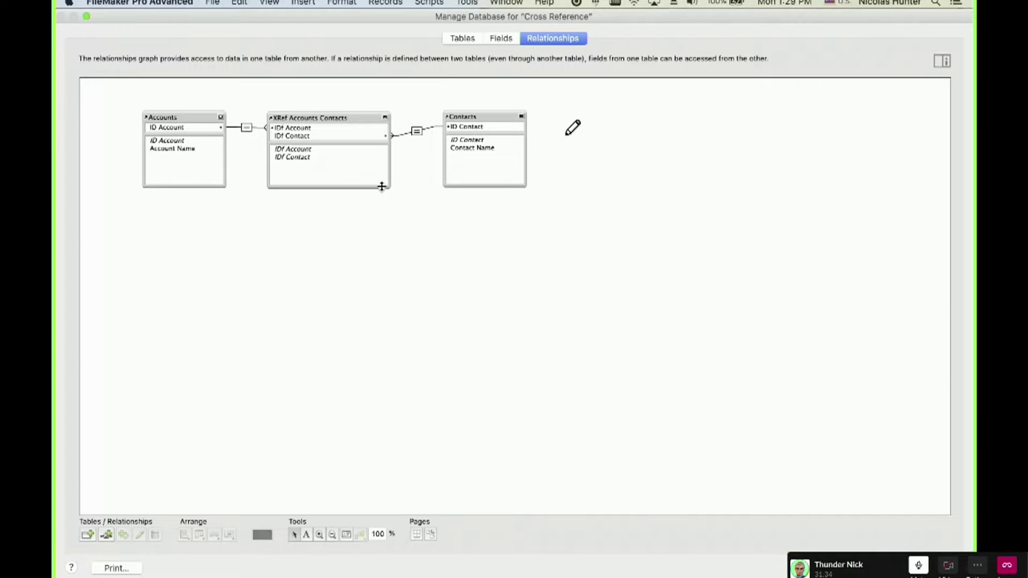
left_click_drag(187, 129, 303, 115)
left_click(300, 115)
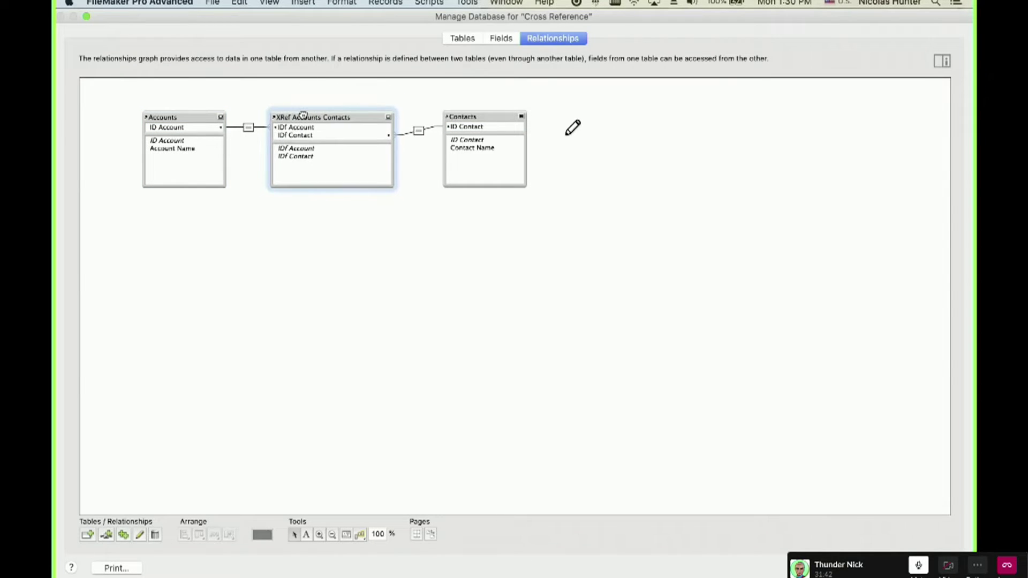
left_click(470, 117)
left_click_drag(349, 120, 343, 119)
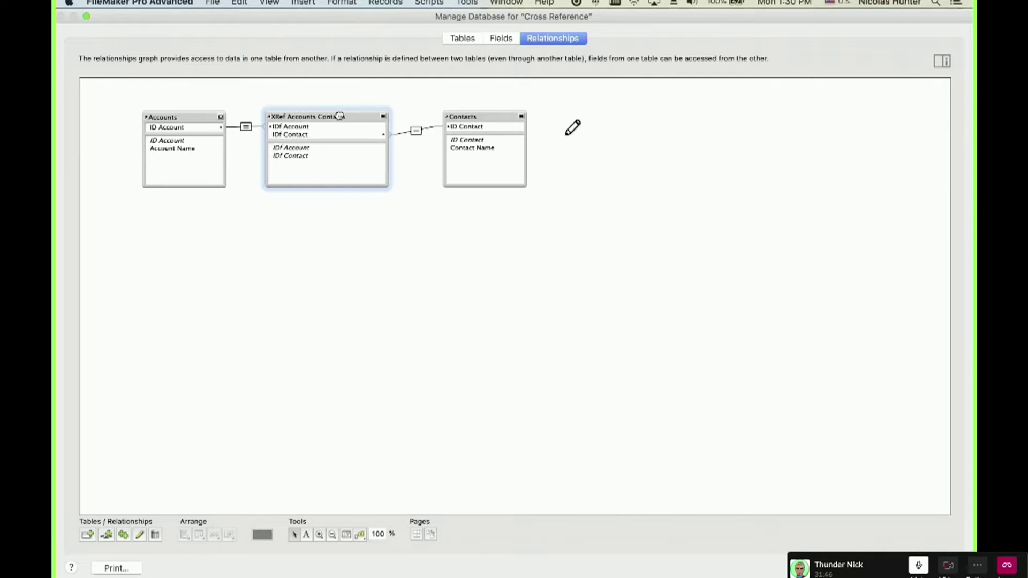
left_click_drag(179, 118, 173, 117)
left_click_drag(480, 117, 473, 118)
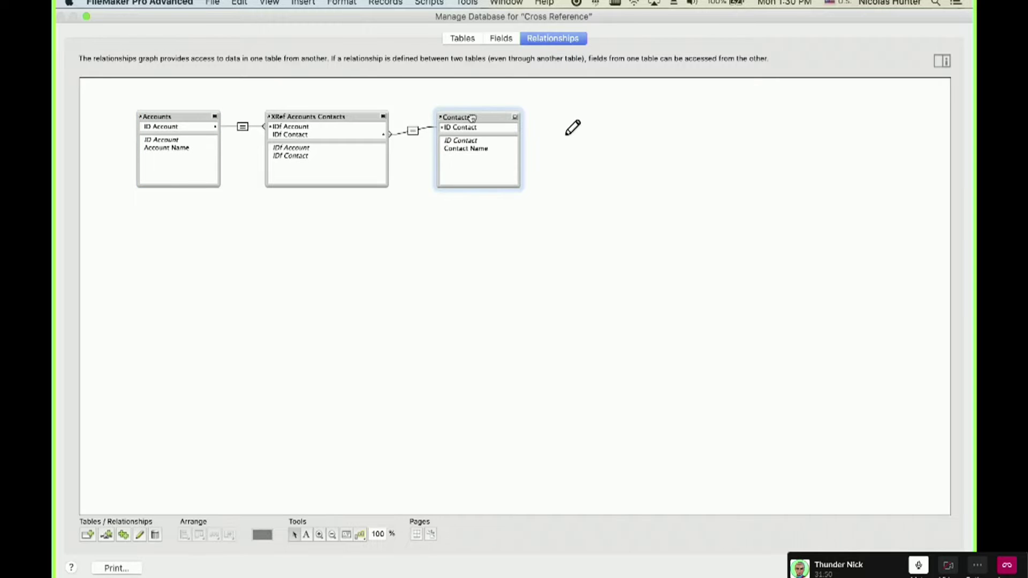
left_click(337, 117)
mouse_move(337, 117)
left_mouse_down()
mouse_move(329, 111)
mouse_move(337, 116)
left_mouse_up()
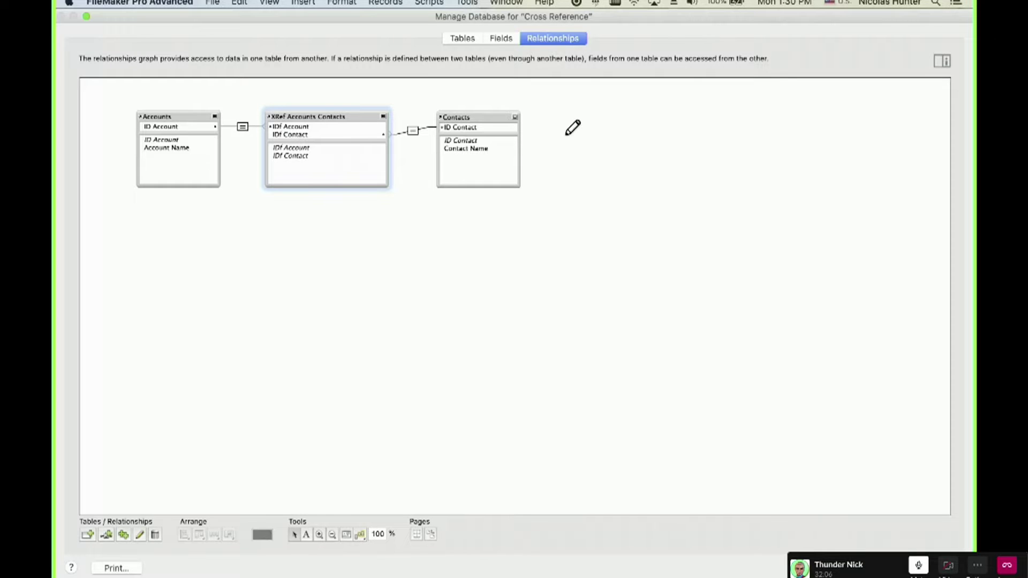
Save the database changes and move the Contacts layout's Contact Name label and field up.
key("Return")
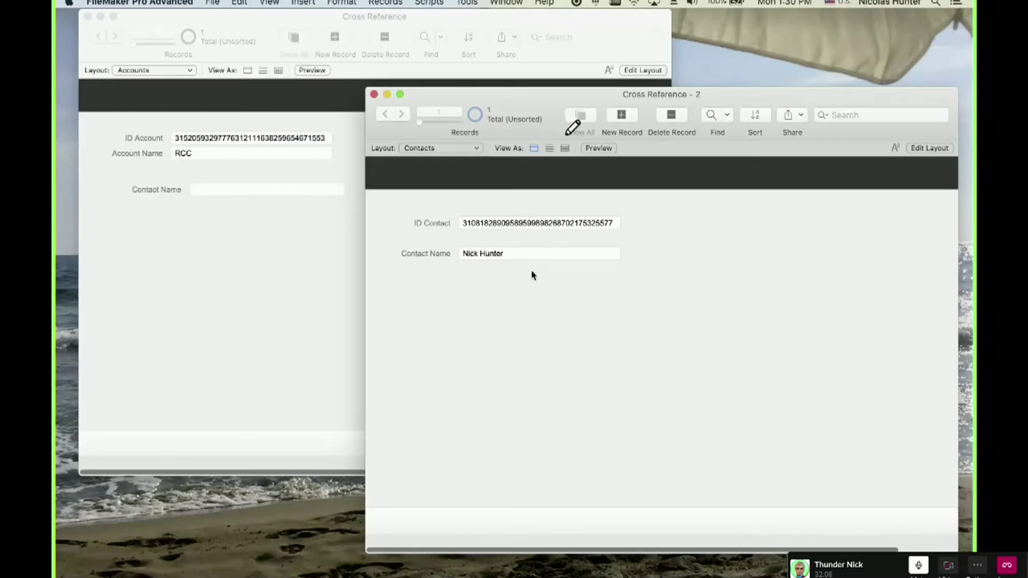
key("super+l")
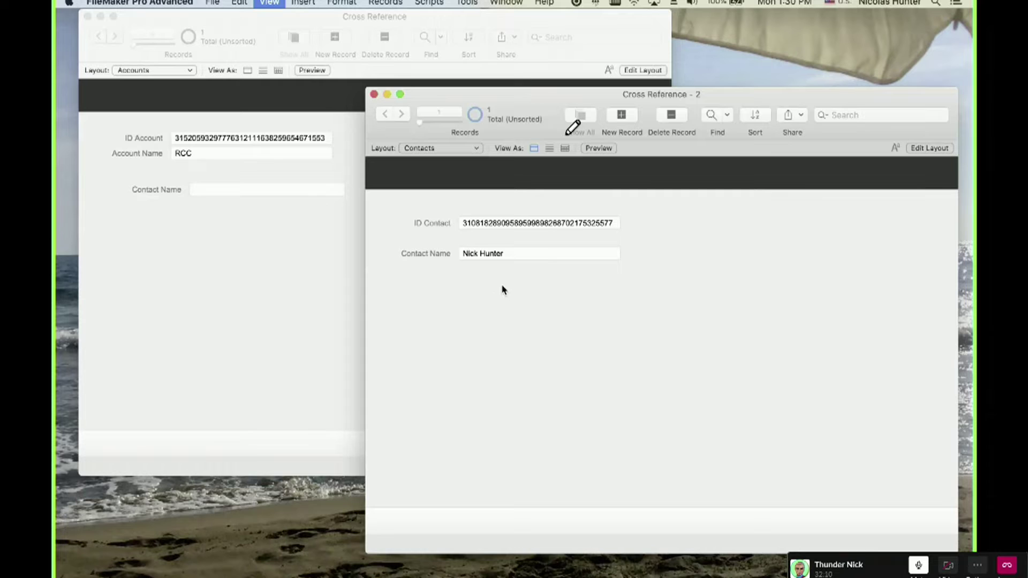
left_click_drag(489, 292, 371, 242)
left_click(369, 252)
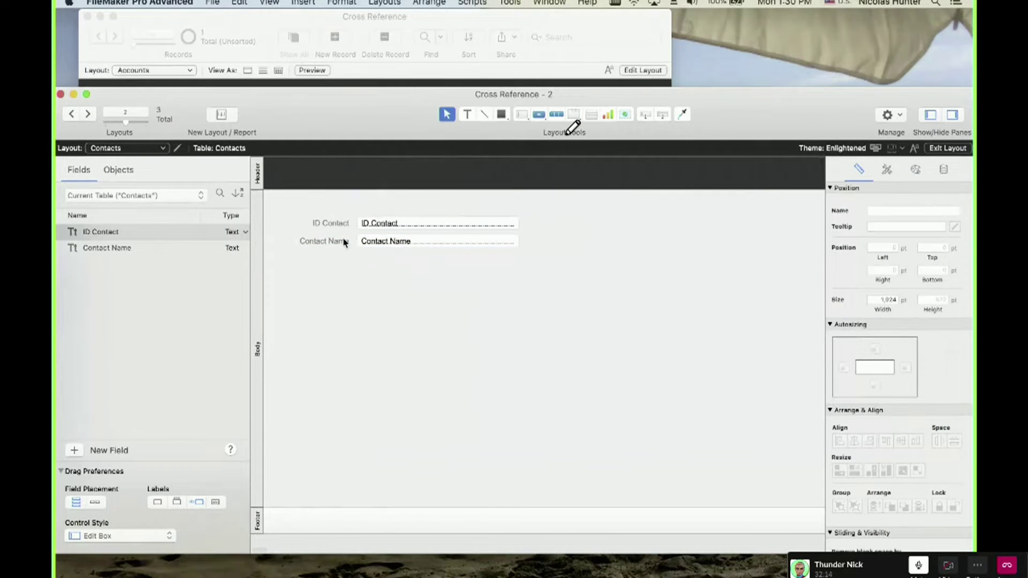
key("super+b")
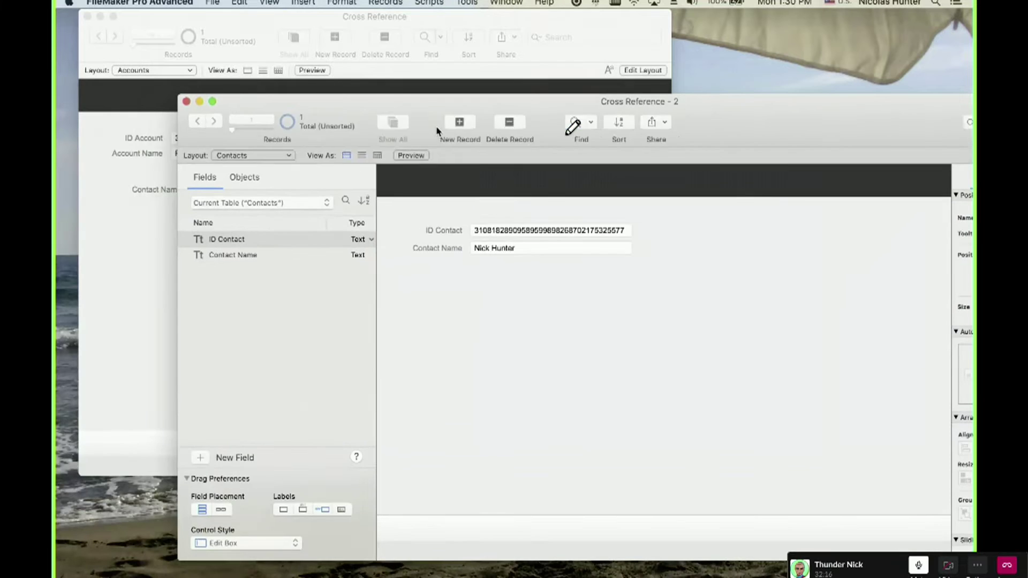
Inspect the Accounts layout's Contact Name label and related field, then bring up Manage Layouts.
left_click(294, 204)
key("super+l")
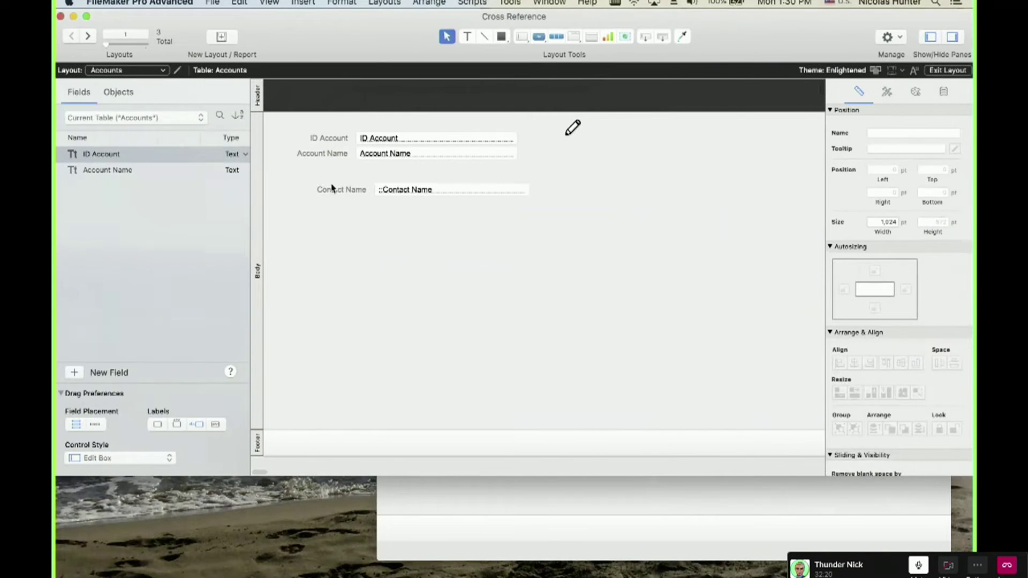
left_click(332, 189)
left_click(406, 189)
key("super+b")
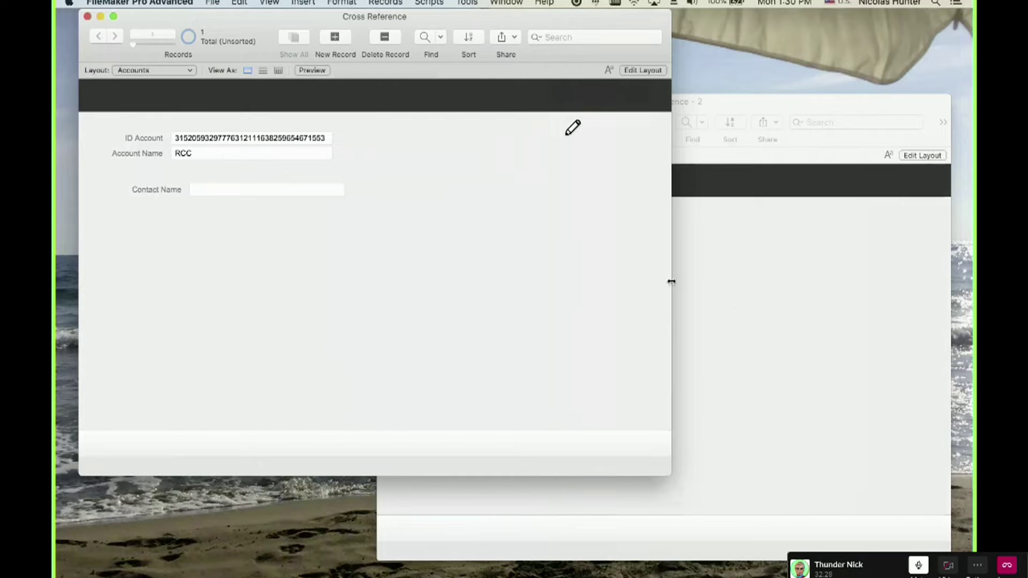
left_click(731, 303)
key("super+shift+l")
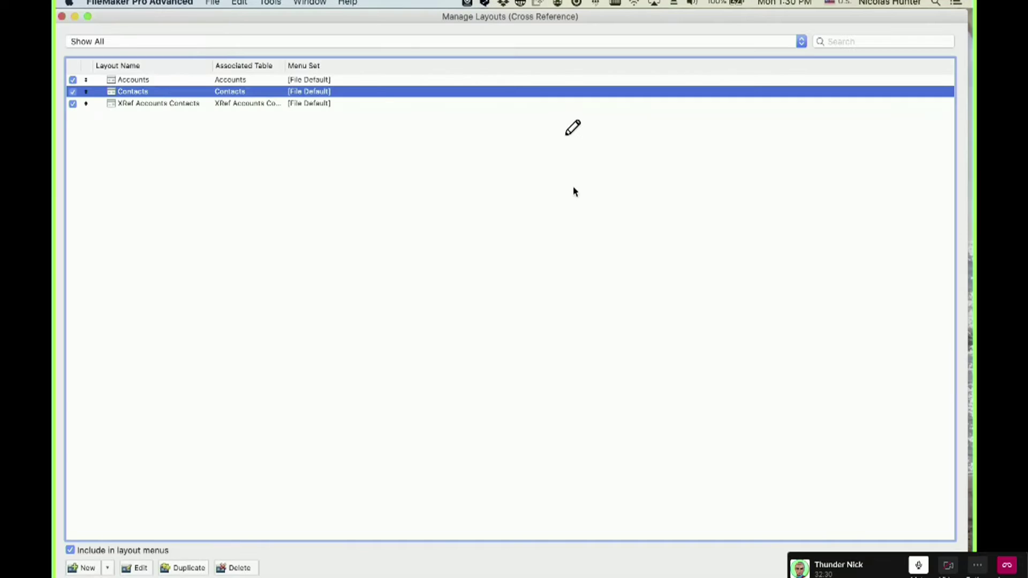
Open the XRef Accounts Contacts layout in a new window and add a new cross-reference record.
left_click(282, 104)
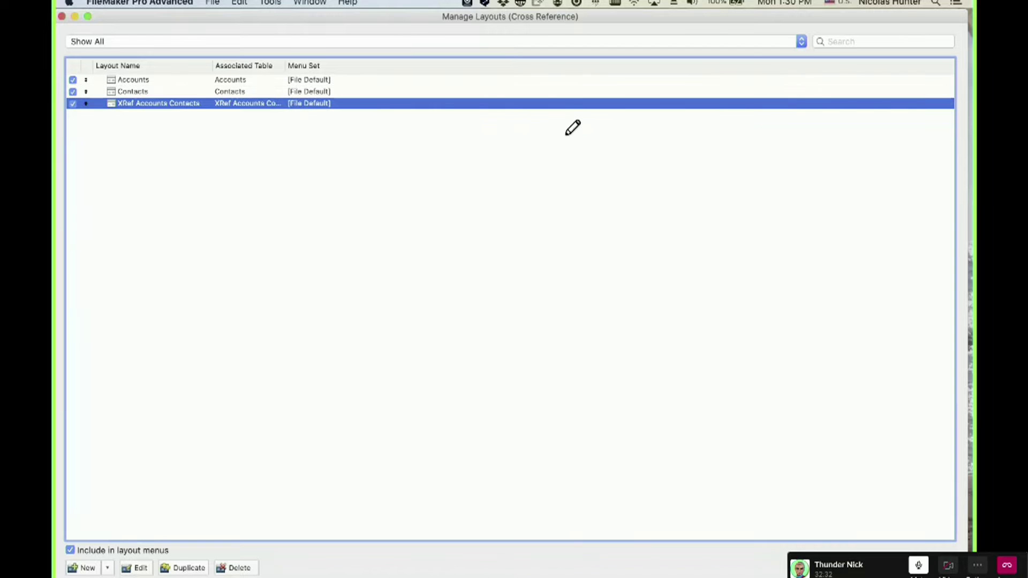
left_click(937, 567)
left_click_drag(553, 124, 378, 407)
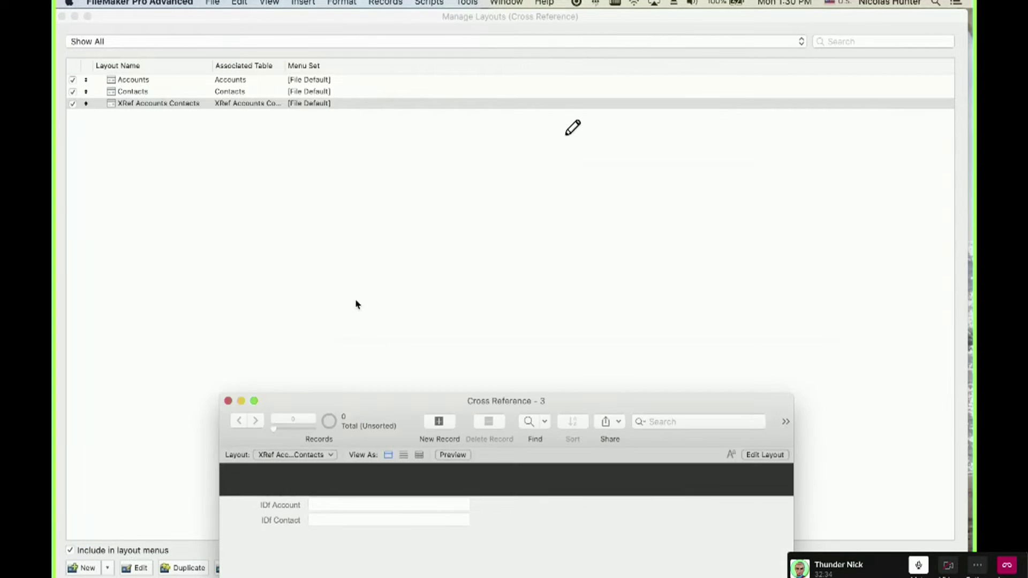
left_click(357, 303)
key("super+w")
left_click_drag(443, 406, 374, 343)
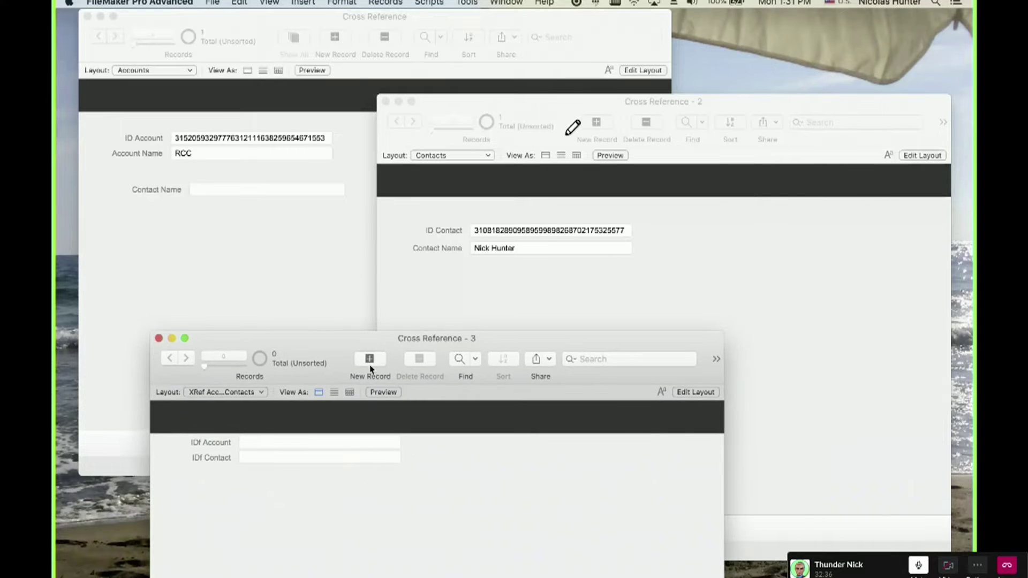
left_click(369, 360)
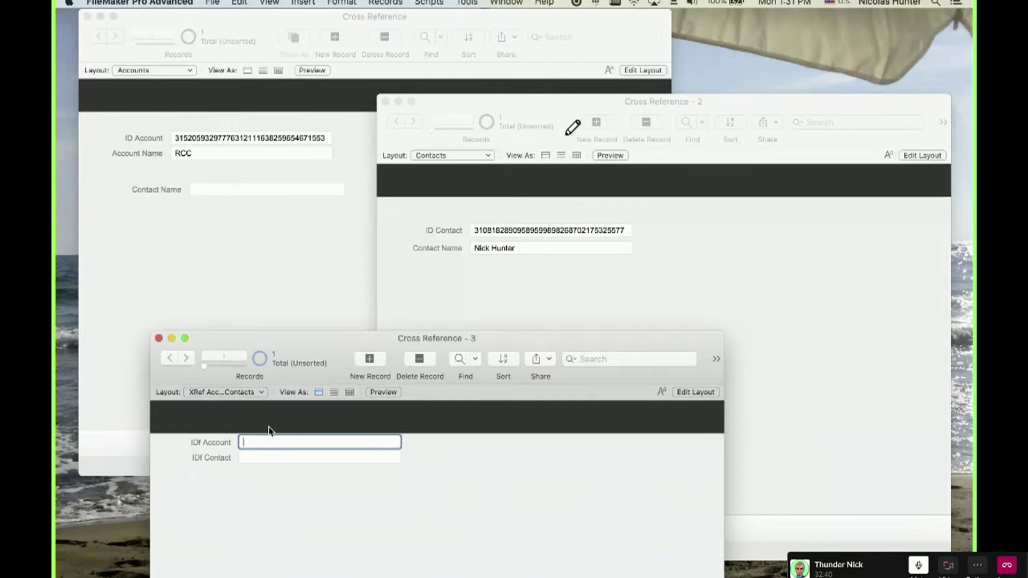
Copy the account's ID Account value into the XRef record's IDf Account field.
left_click(262, 266)
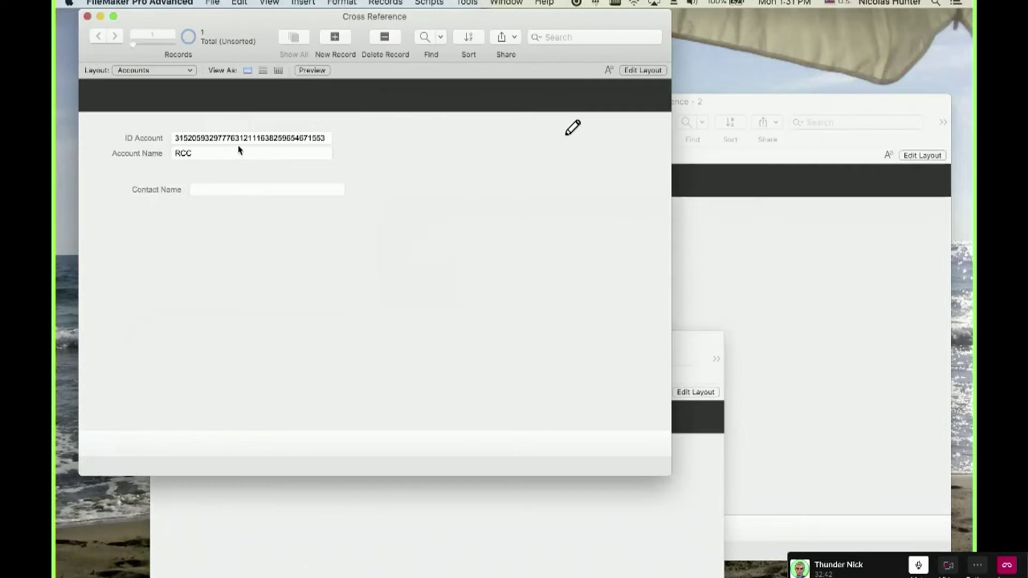
left_click(239, 139)
double_click(240, 138)
key("super+c")
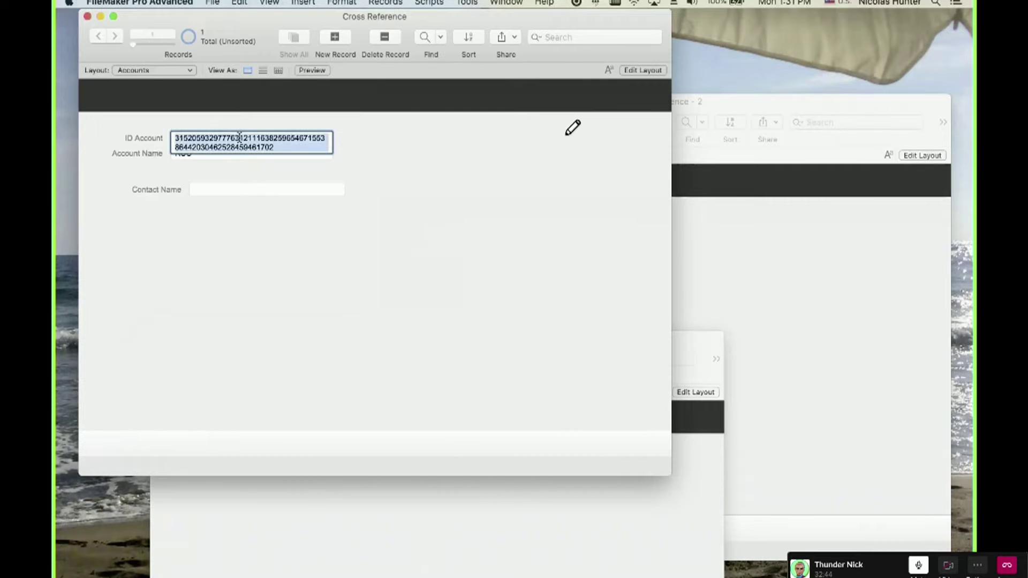
left_click(294, 482)
key("super+v")
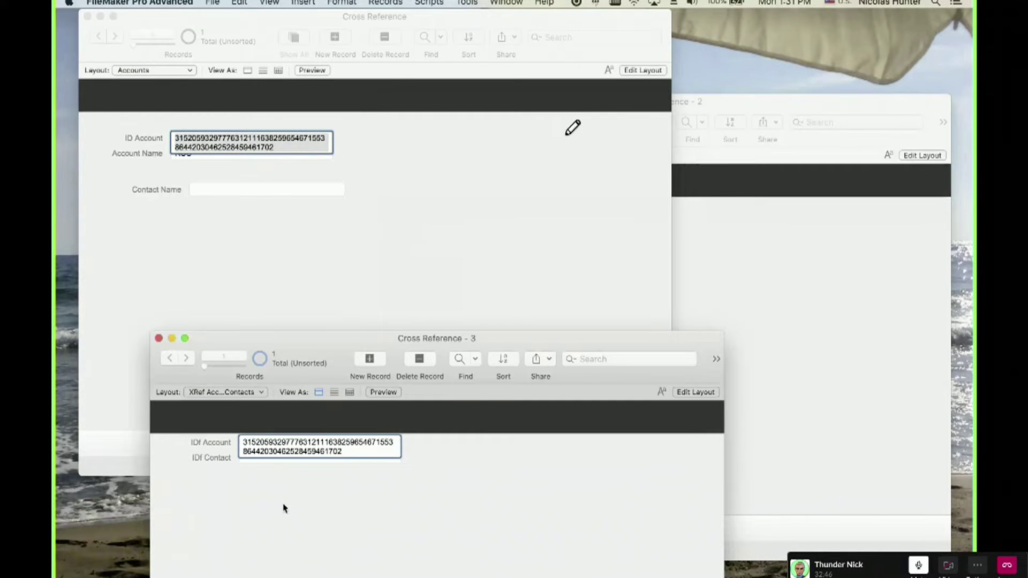
left_click(284, 509)
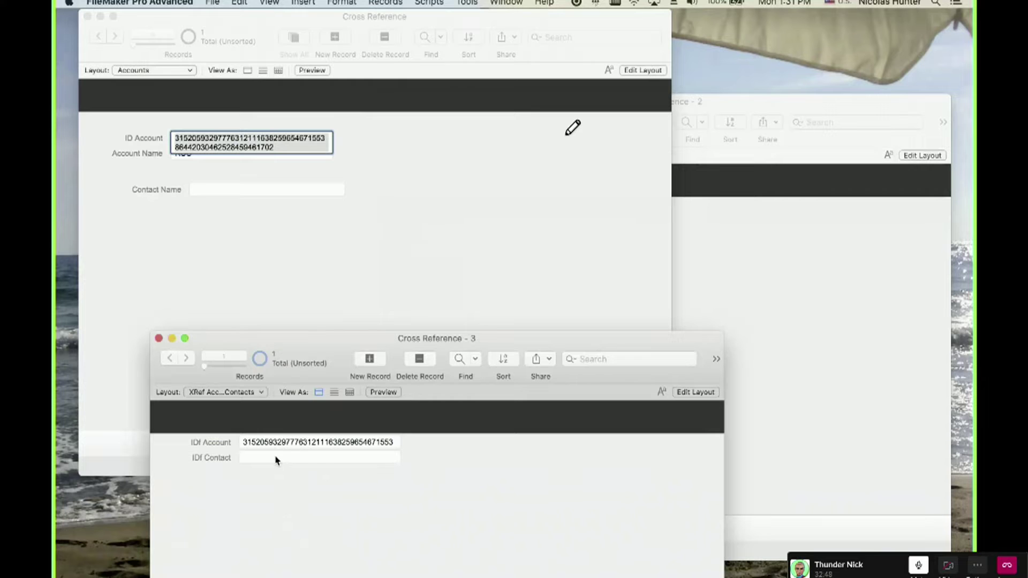
Copy the contact's ID Contact value into the XRef record's IDf Contact field.
left_click(815, 243)
left_click(532, 236)
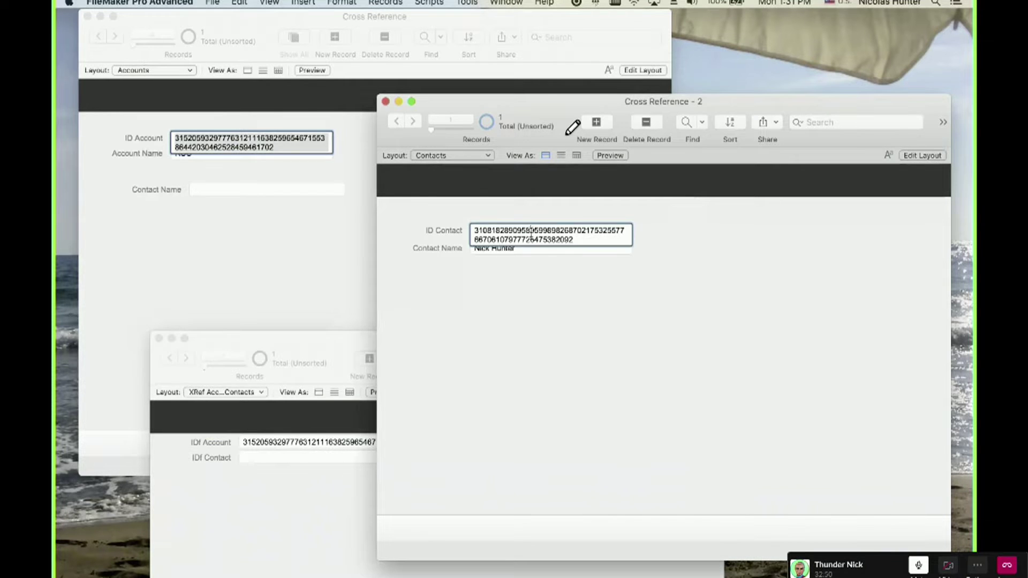
key("super+a")
key("super+c")
left_click(498, 360)
left_click(281, 471)
left_click(281, 458)
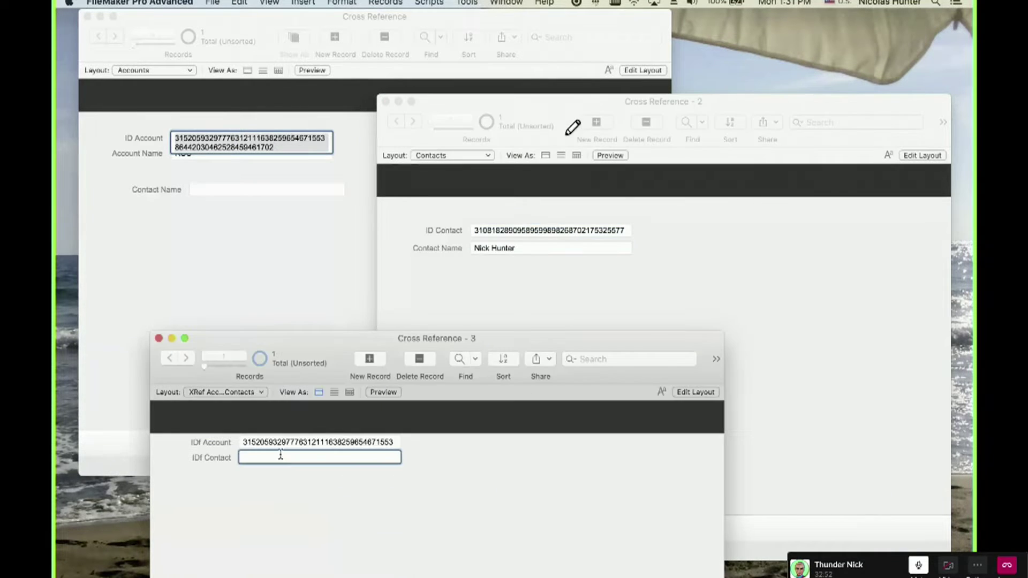
key("super+v")
left_click(300, 515)
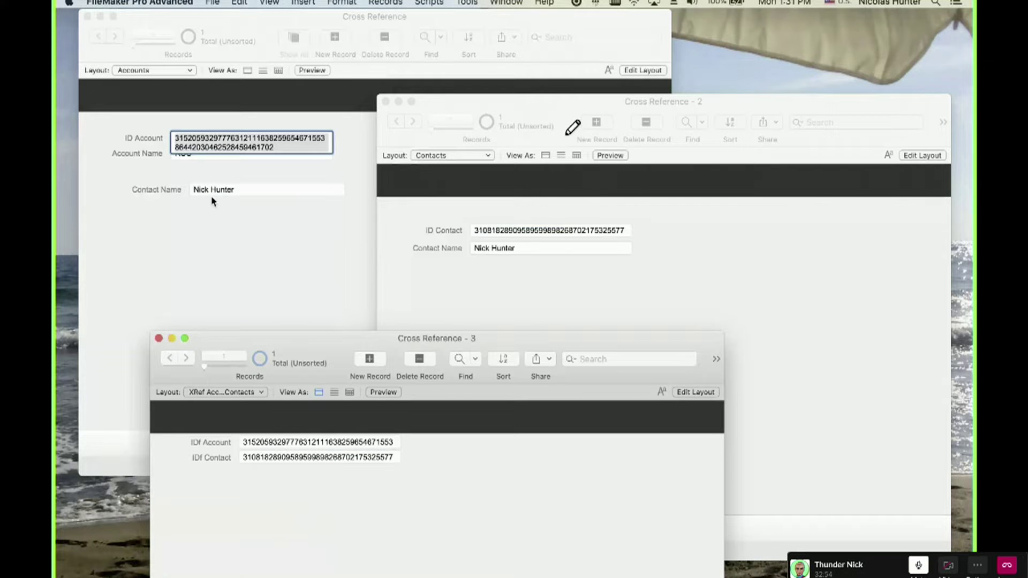
Clear the garbled IDf Contact value and paste the contact ID in again.
triple_click(261, 460)
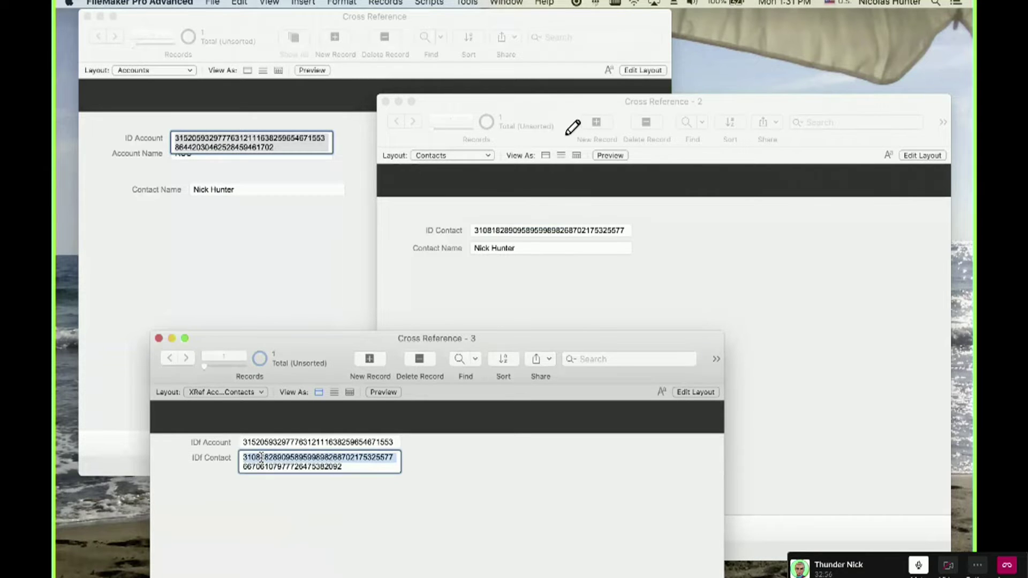
key("BackSpace")
key("super+a")
key("BackSpace")
left_click(244, 526)
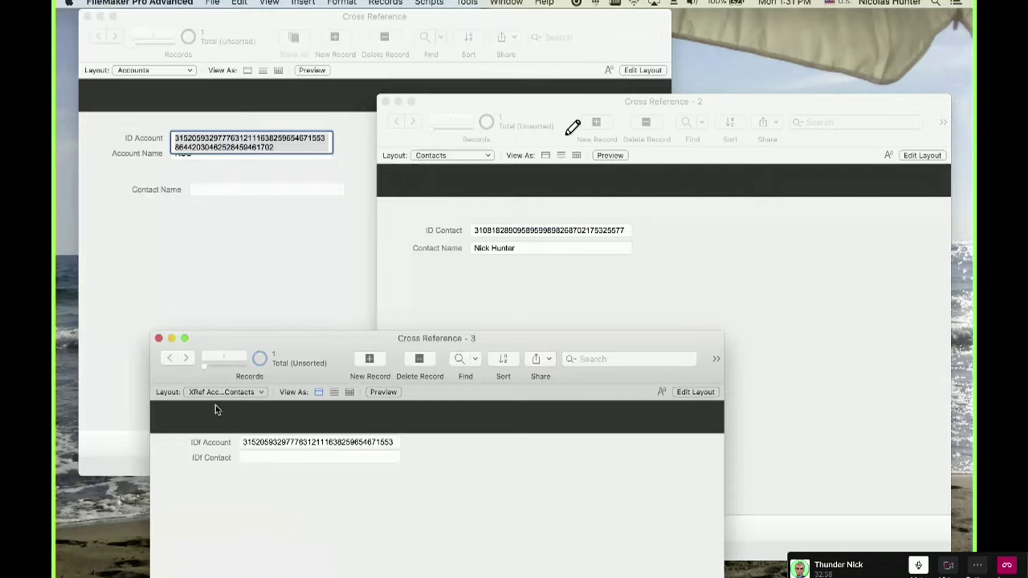
left_click(246, 459)
key("super+v")
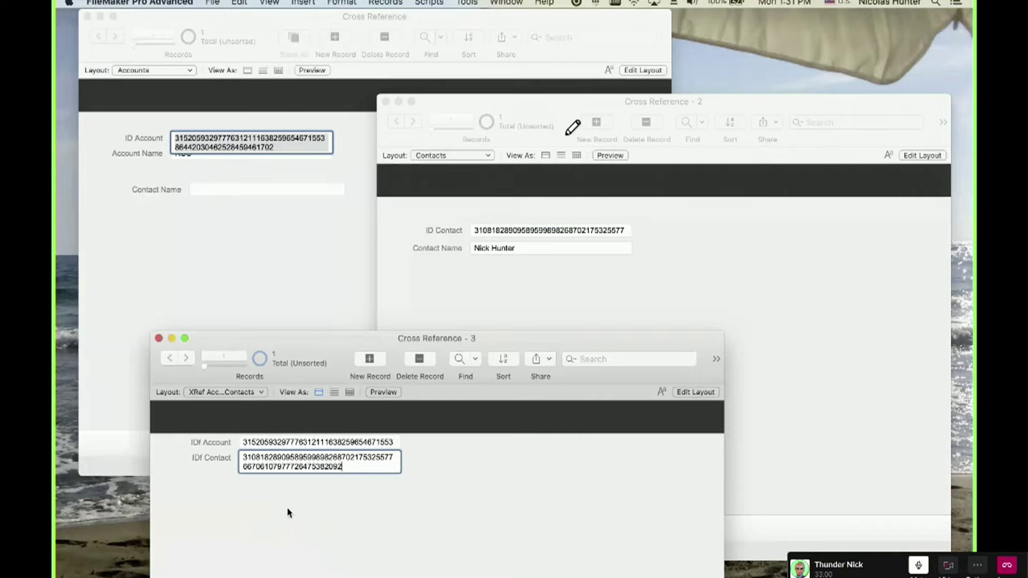
left_click(292, 487)
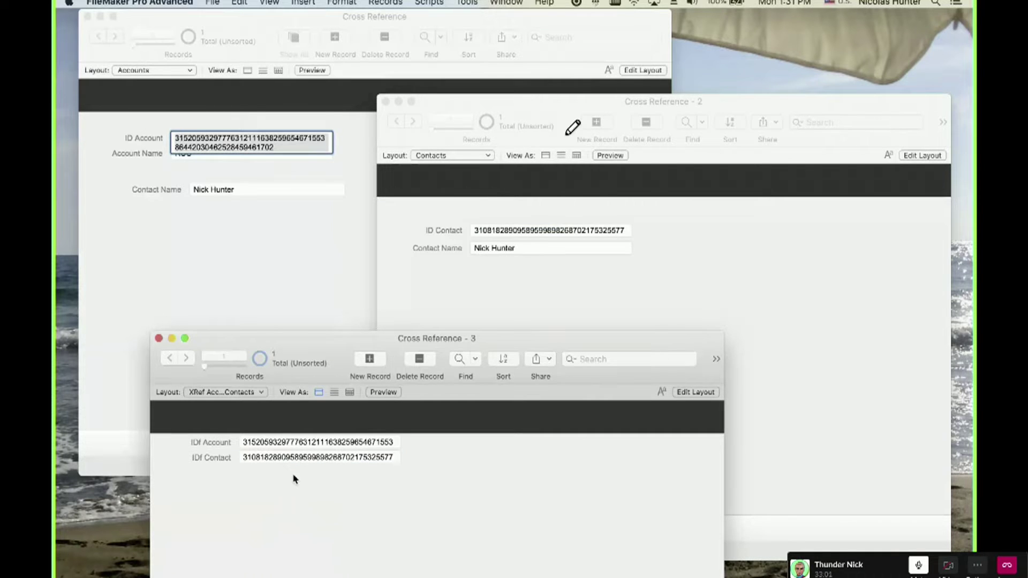
Rename the contact to 'R' and check that the Accounts record shows the new name.
left_click(249, 252)
left_click(737, 270)
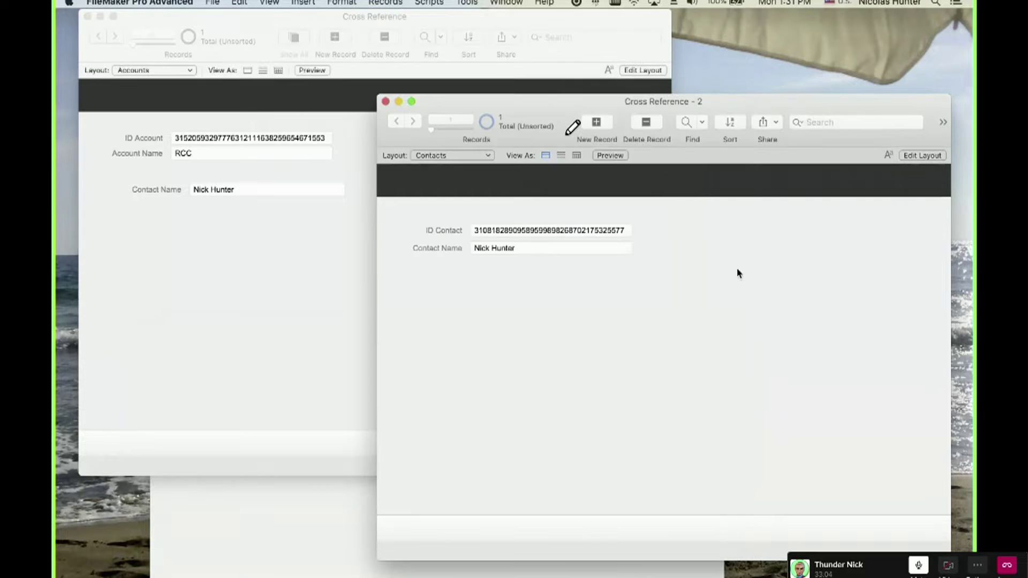
left_click_drag(528, 111, 522, 78)
left_click(517, 212)
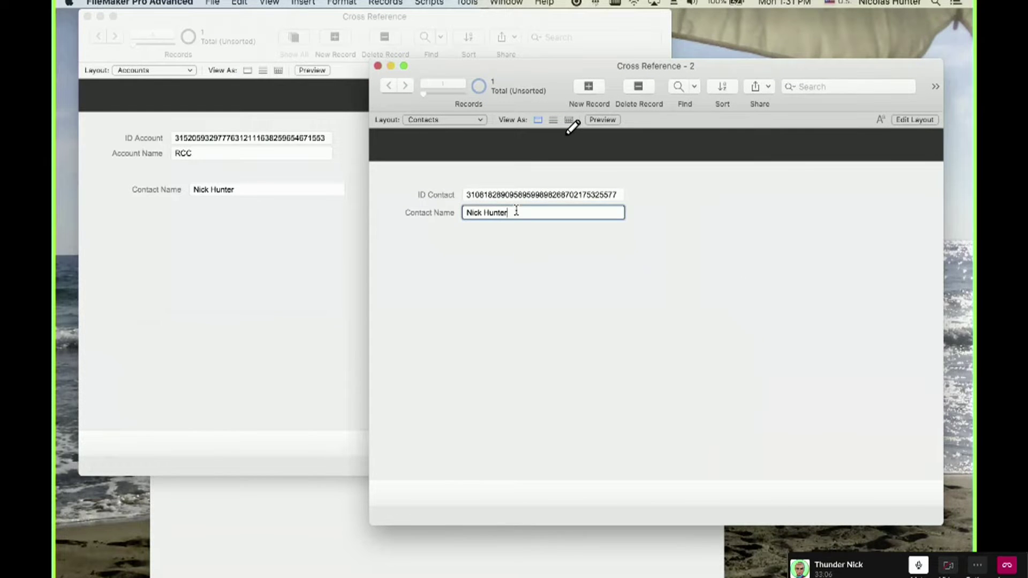
key("BackSpace")
key("BackSpace")
key("BackSpace")
key("super+a")
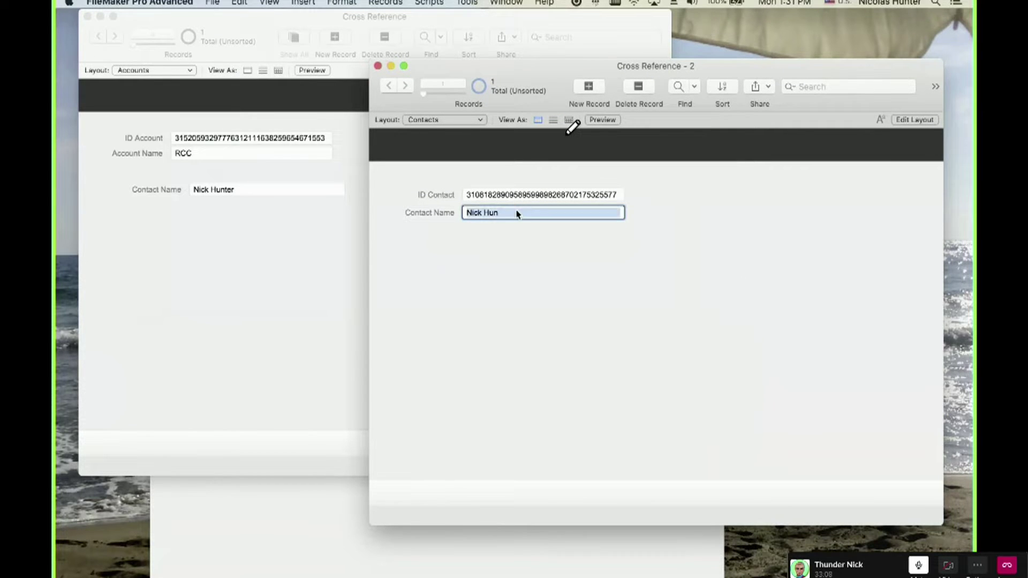
type("Richard")
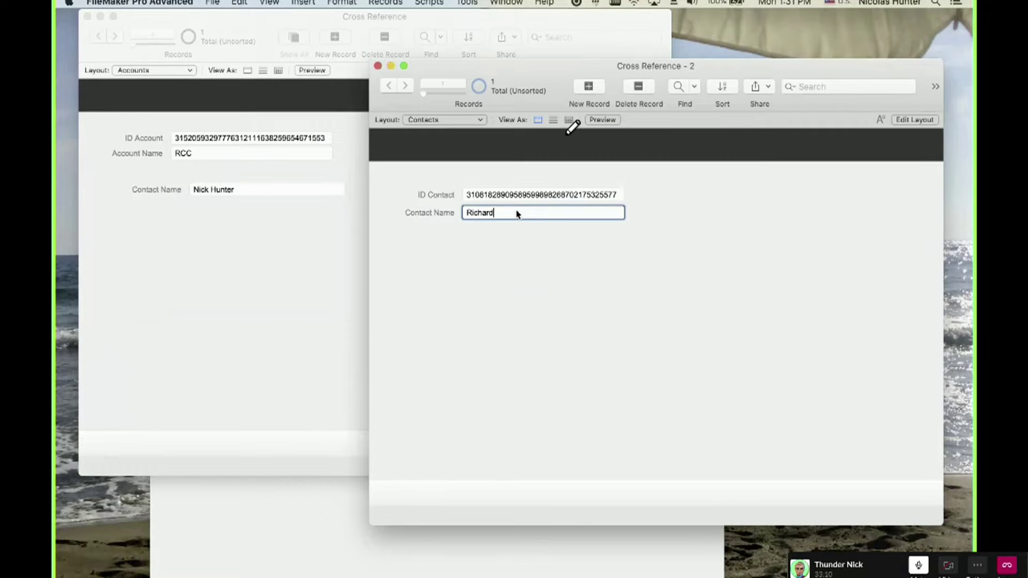
left_click(533, 278)
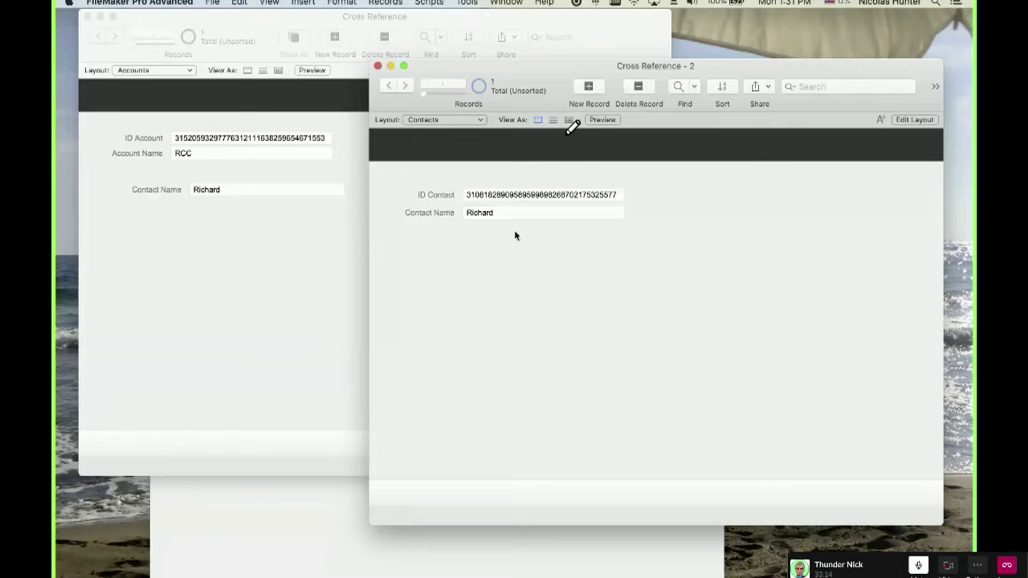
left_click(133, 238)
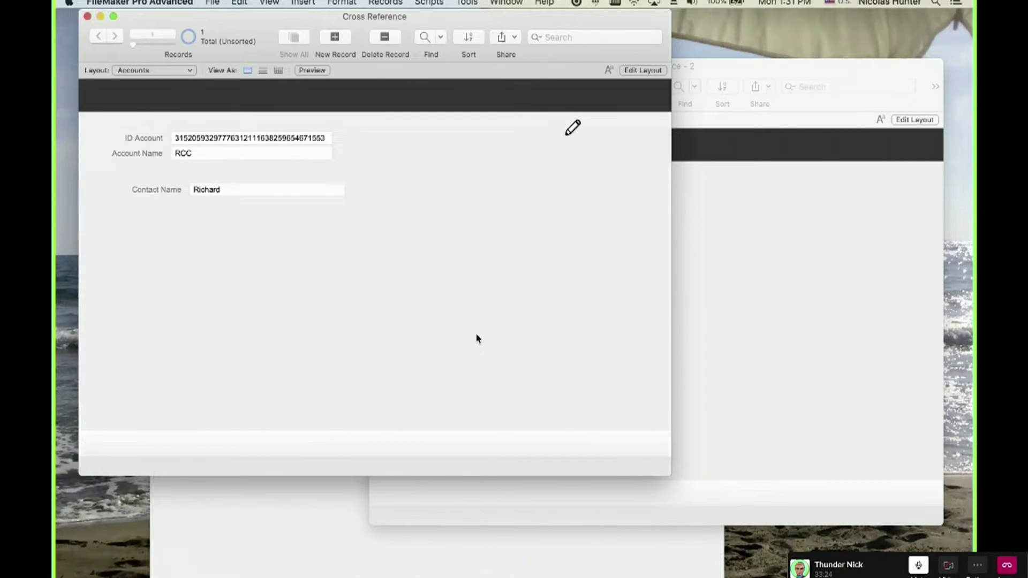
In Layout mode, draw a portal right of the account fields showing Contacts records.
key("super+l")
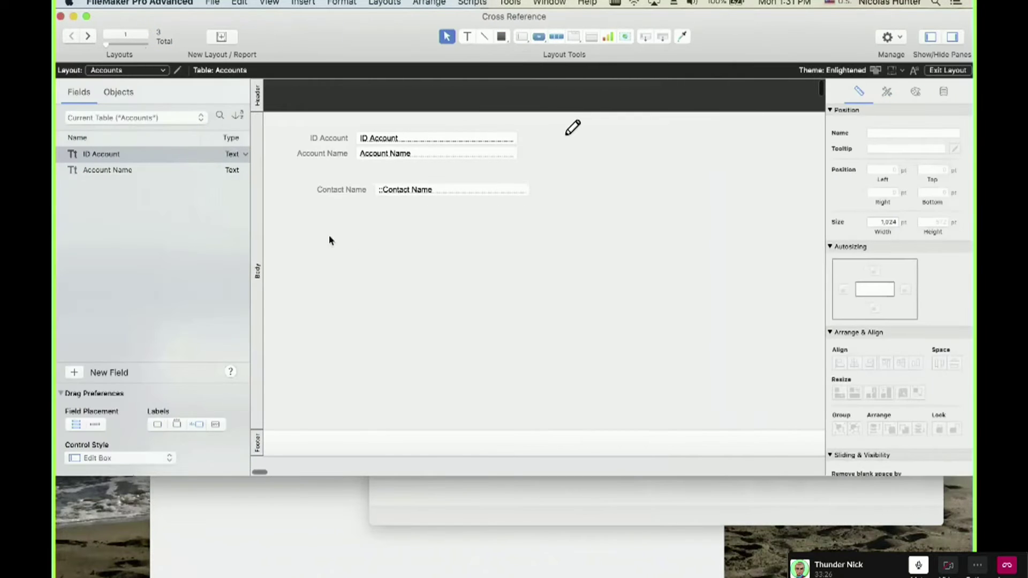
left_click_drag(417, 230, 334, 179)
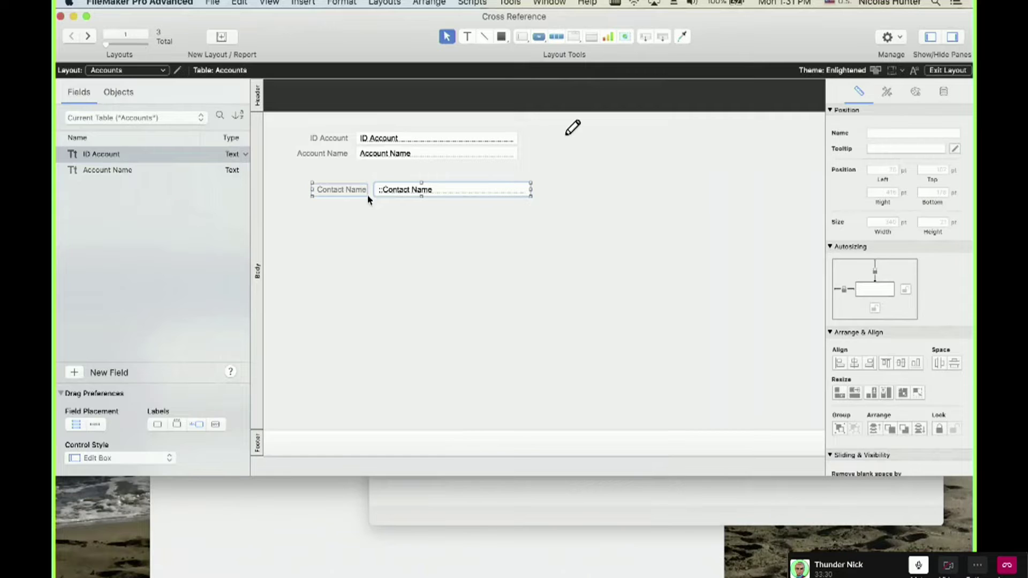
left_click(553, 200)
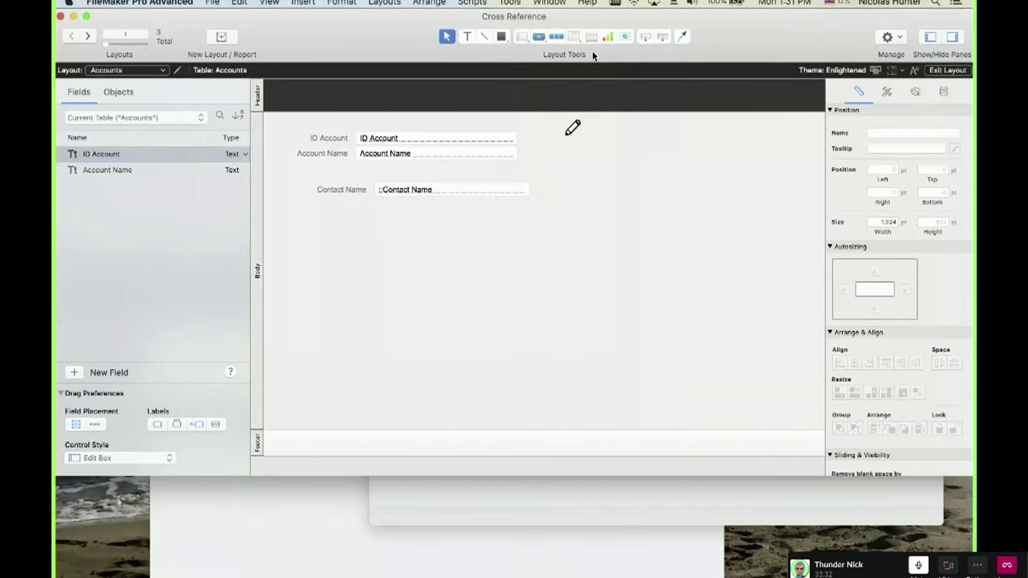
left_click(591, 36)
mouse_move(578, 135)
left_mouse_down()
mouse_move(627, 199)
mouse_move(718, 377)
mouse_move(773, 407)
left_mouse_up()
left_click(571, 264)
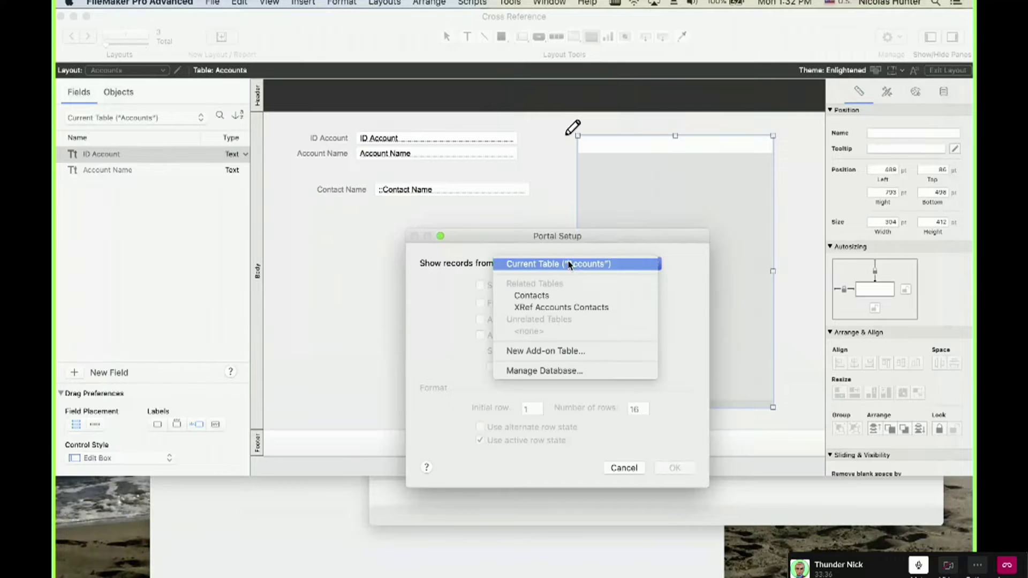
left_click(563, 296)
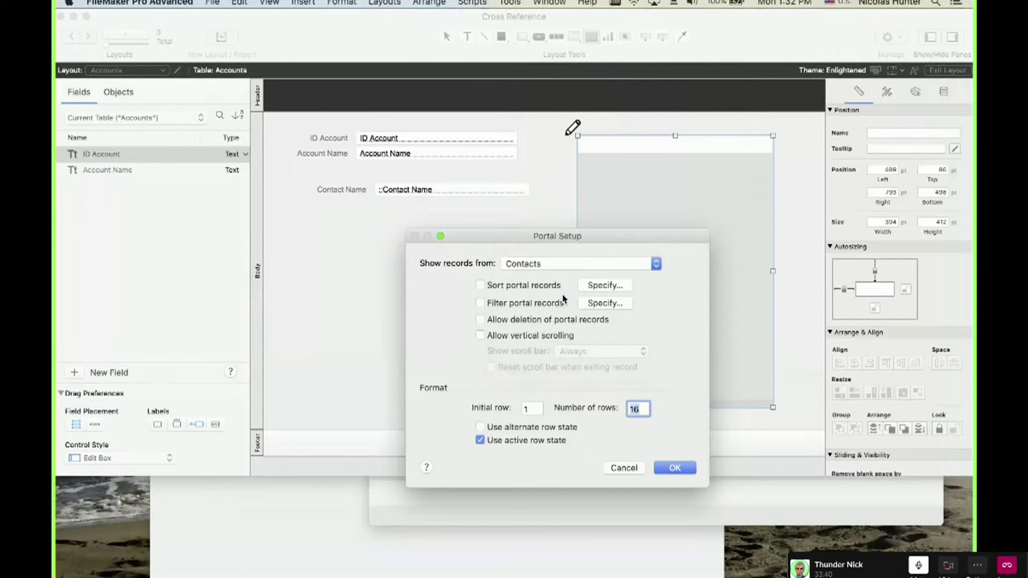
left_click(667, 470)
Add Contact Name to the portal, delete the old Contact Name field, and return to Browse mode.
left_click(231, 95)
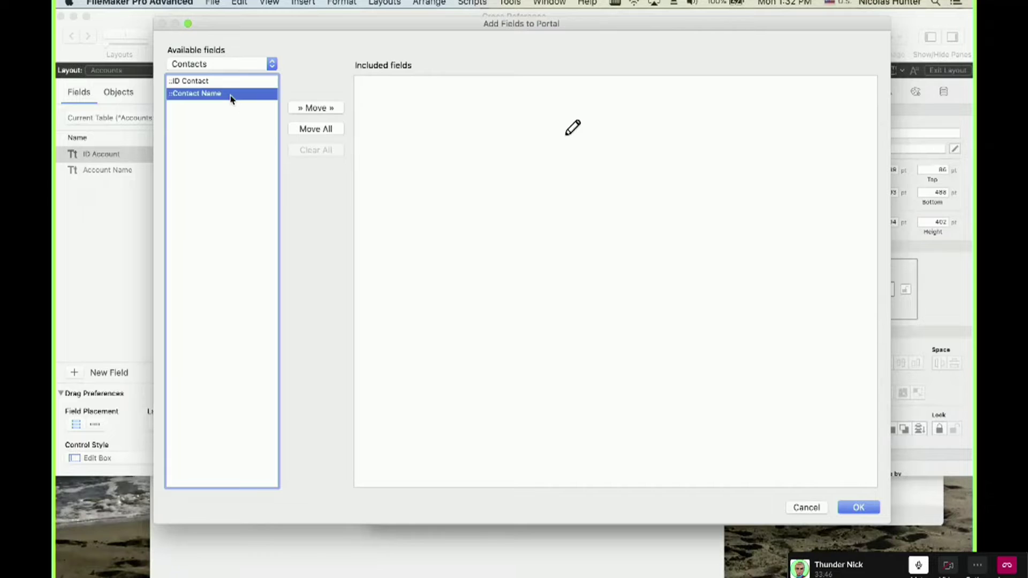
double_click(231, 95)
left_click(859, 508)
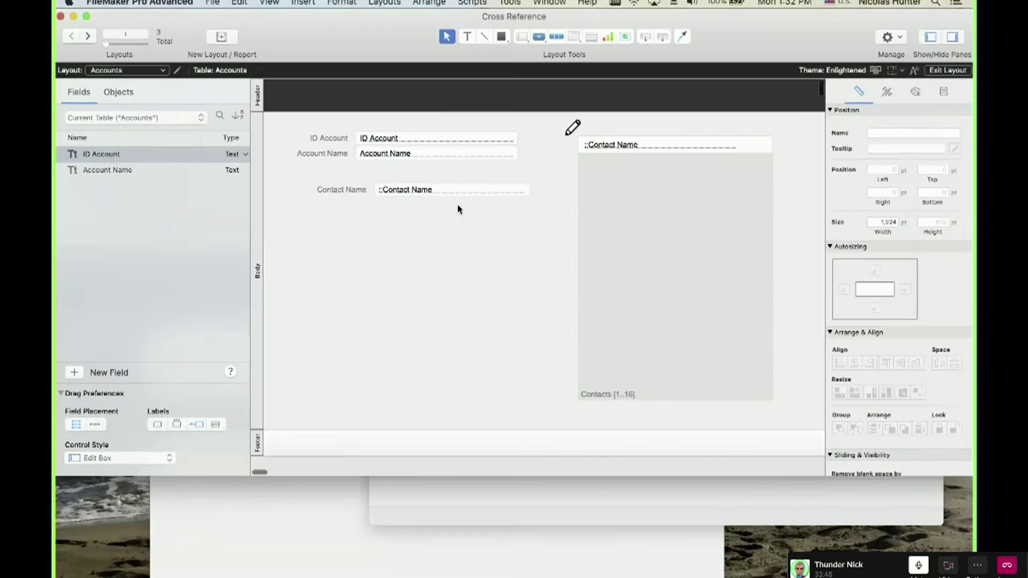
left_click_drag(457, 209, 349, 183)
key("BackSpace")
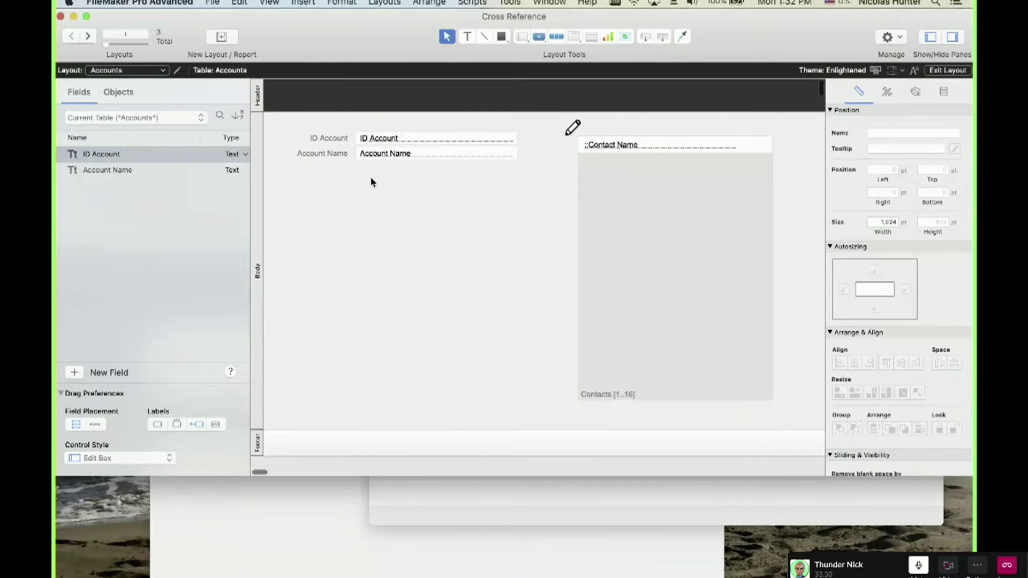
key("super+b")
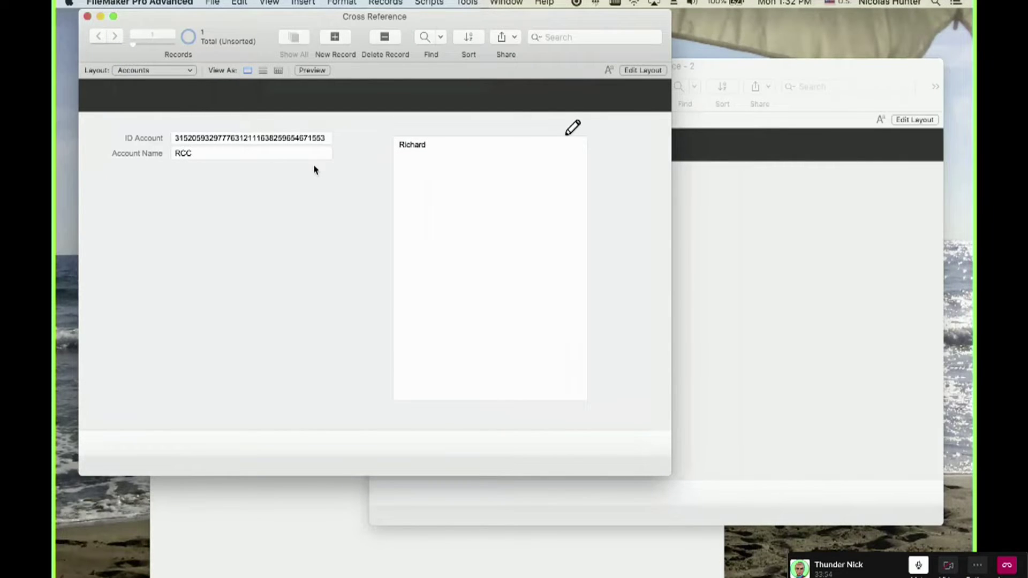
Create a new contact record and enter the contact's first name.
left_click(712, 172)
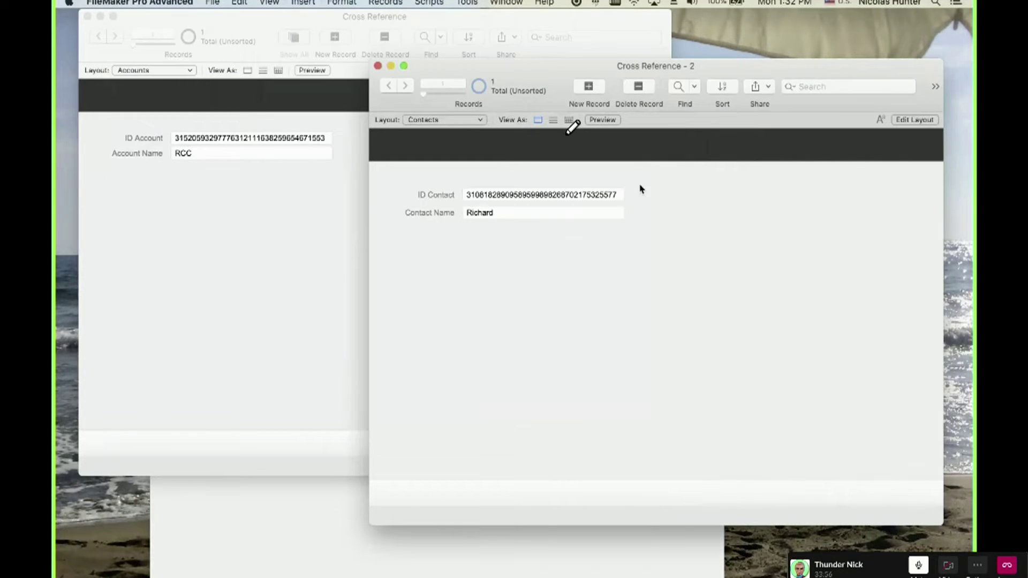
key("super+n")
left_click(649, 230)
left_click(524, 212)
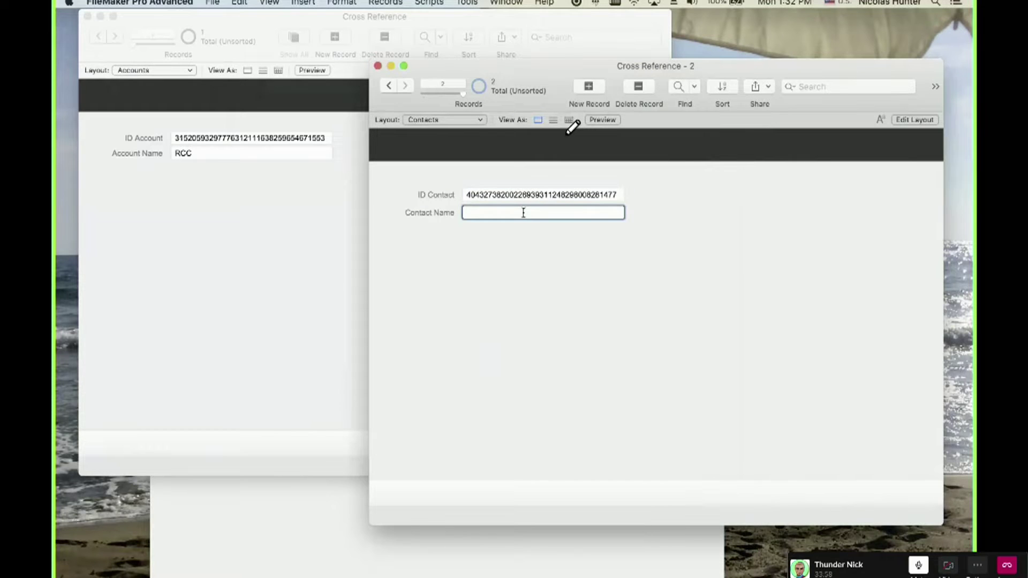
type("Nick")
left_click(544, 307)
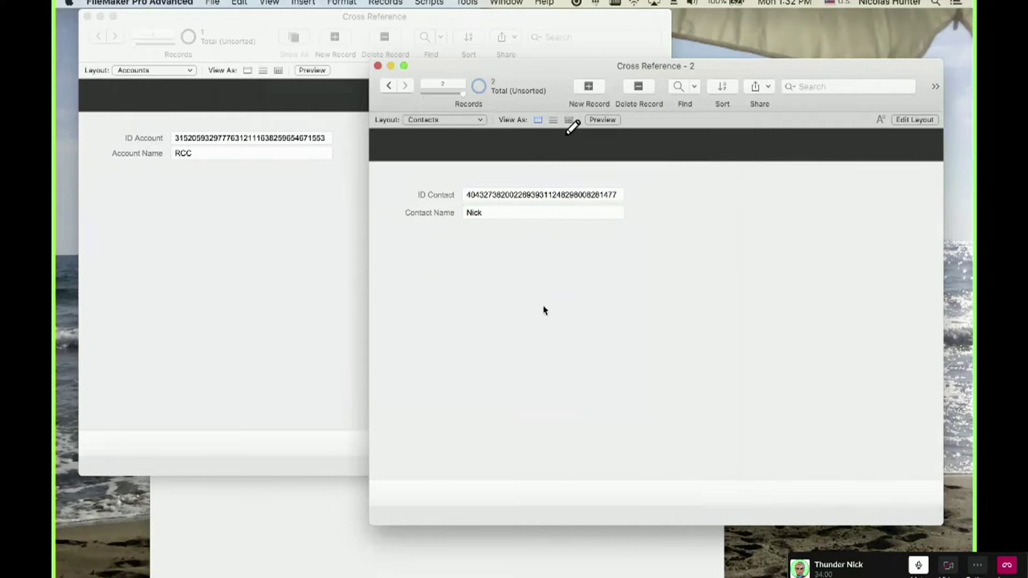
Add a new join record with the RCC account ID pasted into IDf Account.
left_click(319, 239)
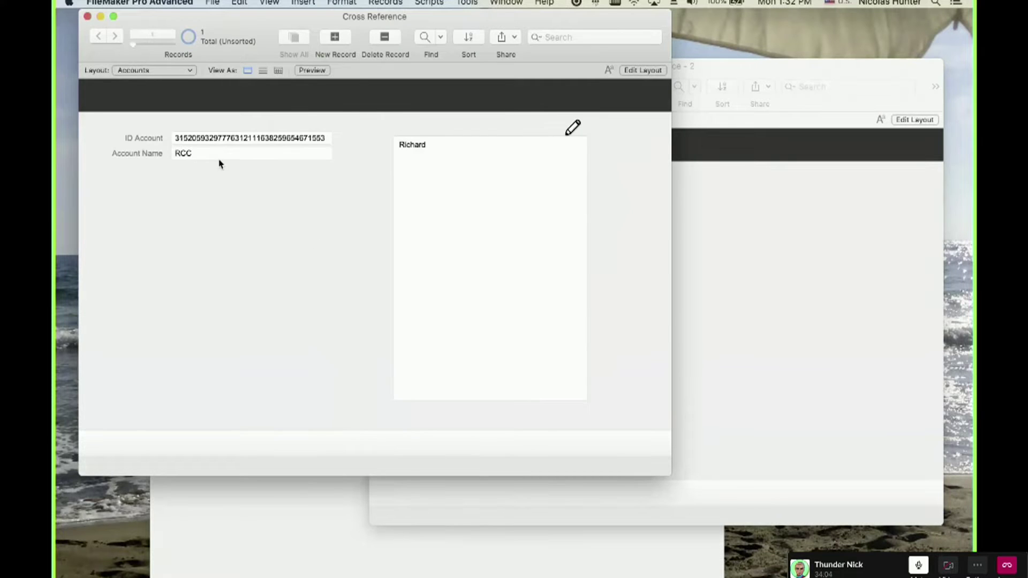
left_click(252, 483)
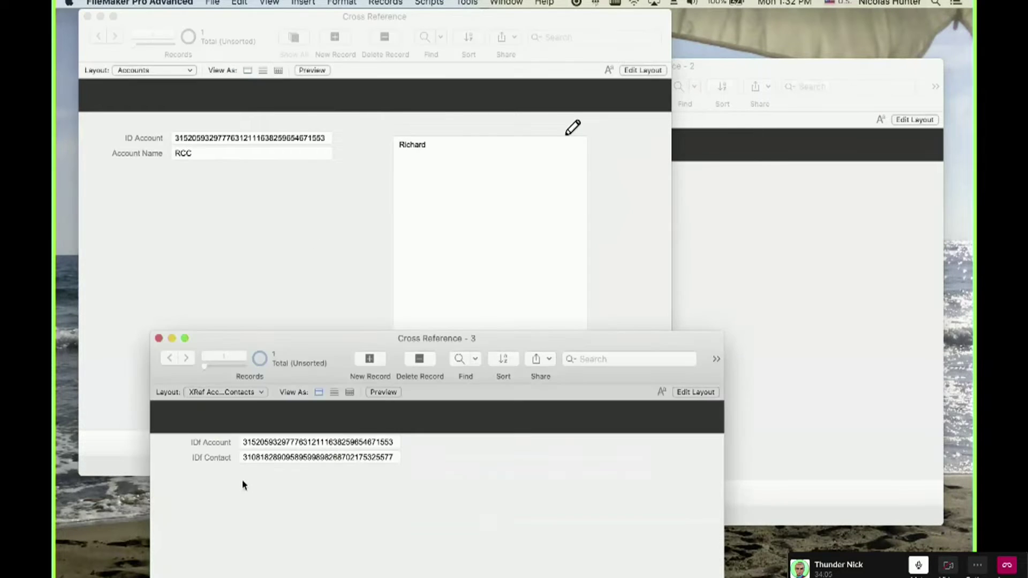
left_click(254, 444)
key("super+a")
key("super+c")
left_click(300, 549)
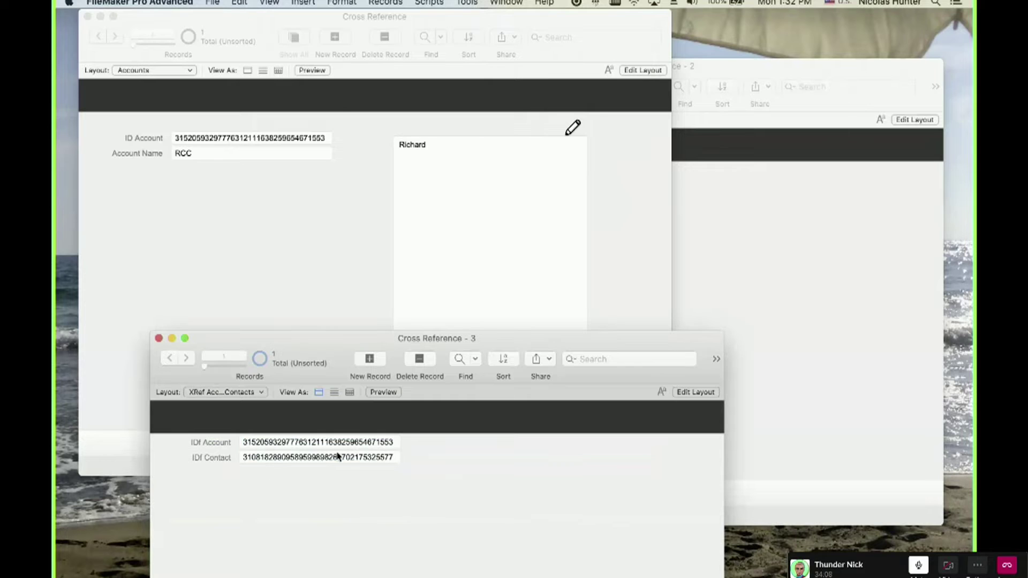
left_click(381, 364)
key("super+v")
left_click(334, 490)
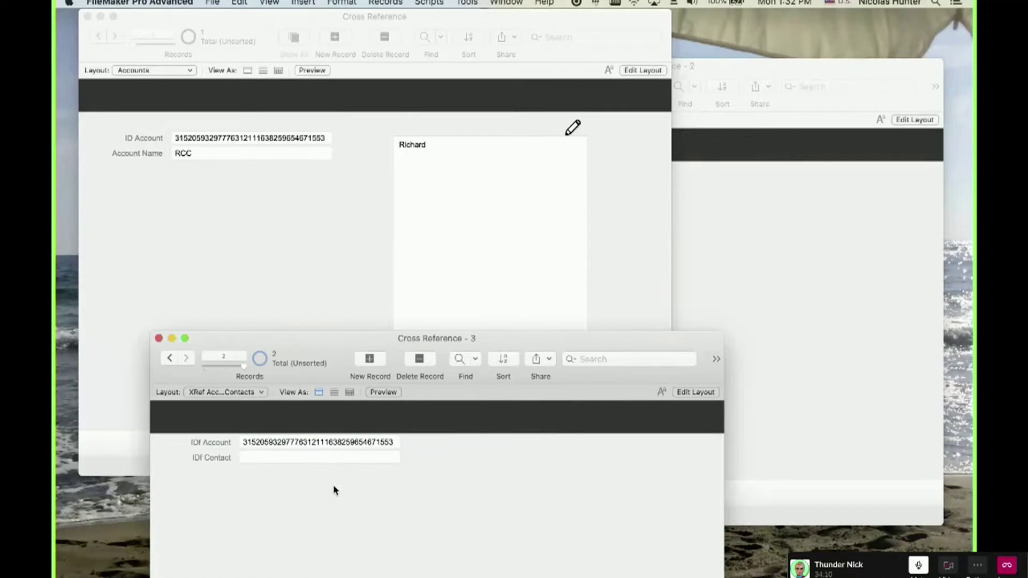
Show the join records as a table and widen the IDf Account and IDf Contact columns.
left_click(349, 392)
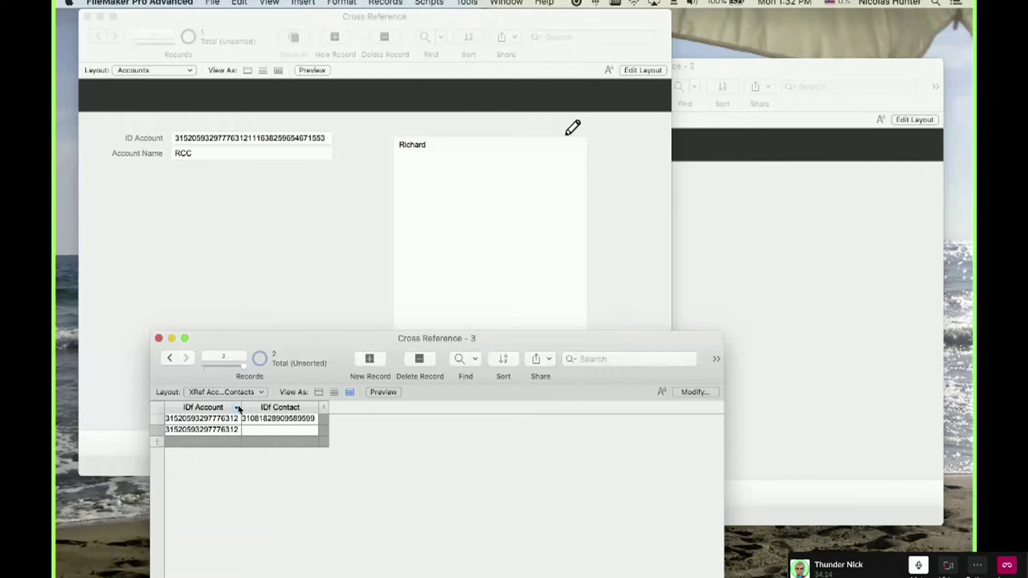
left_click_drag(241, 407, 311, 407)
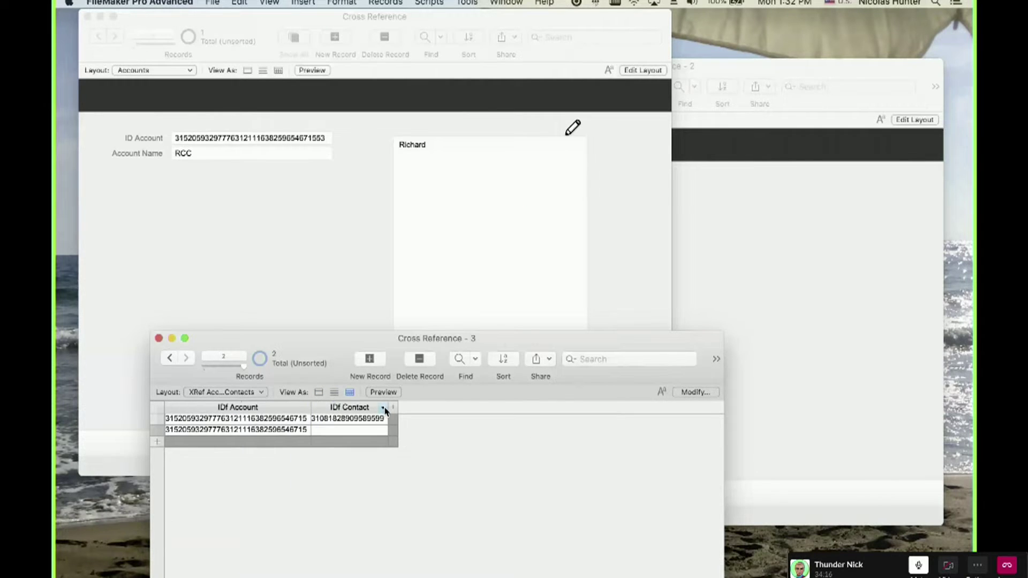
left_click_drag(388, 408, 507, 410)
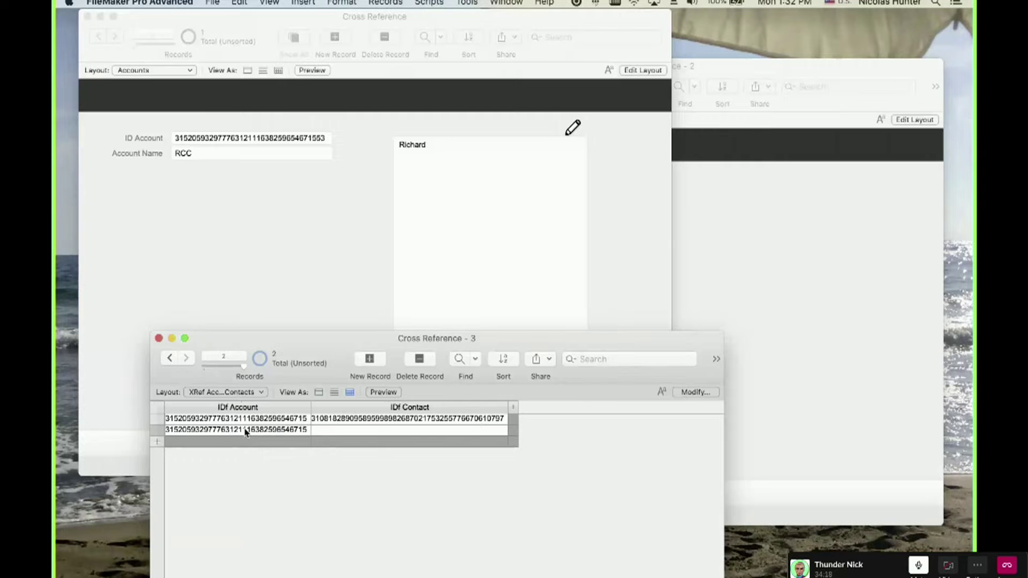
left_click_drag(311, 408, 409, 408)
Copy the new contact's ID Contact and paste it into row 2's IDf Contact cell.
left_click(192, 431)
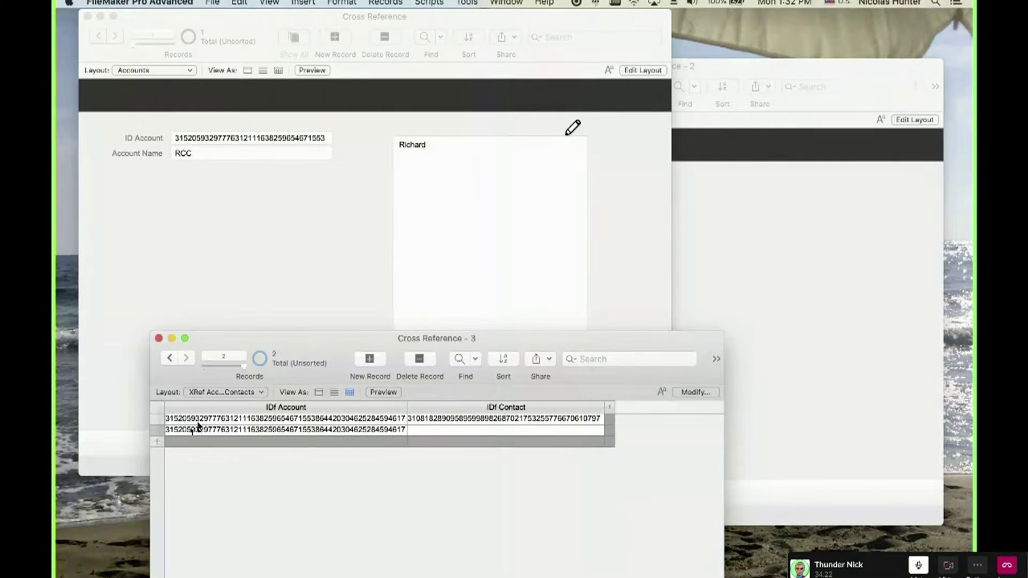
left_click(597, 210)
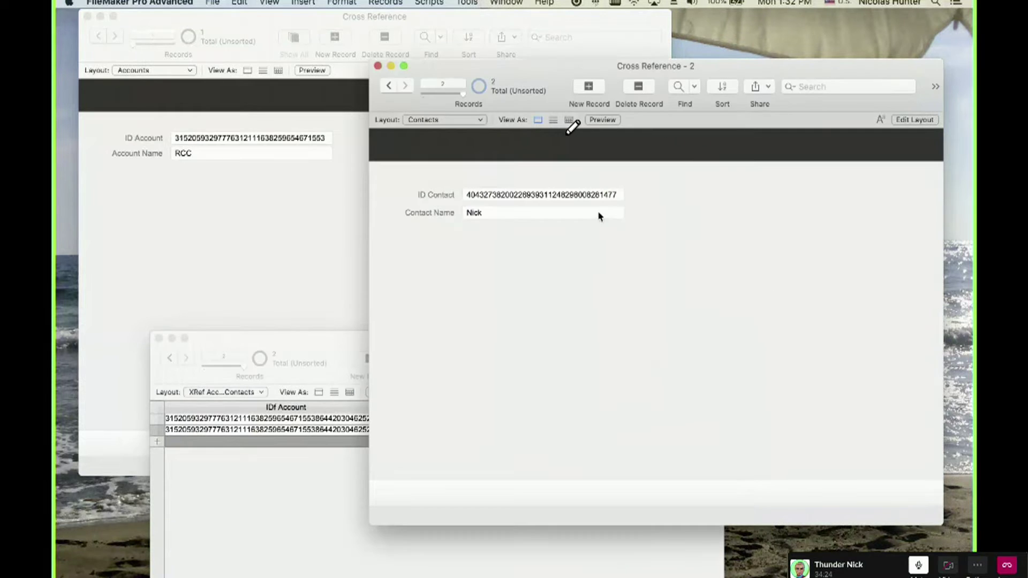
left_click(573, 199)
left_click(592, 292)
left_click(497, 193)
double_click(497, 193)
left_click(469, 320)
left_click(282, 541)
left_click(503, 435)
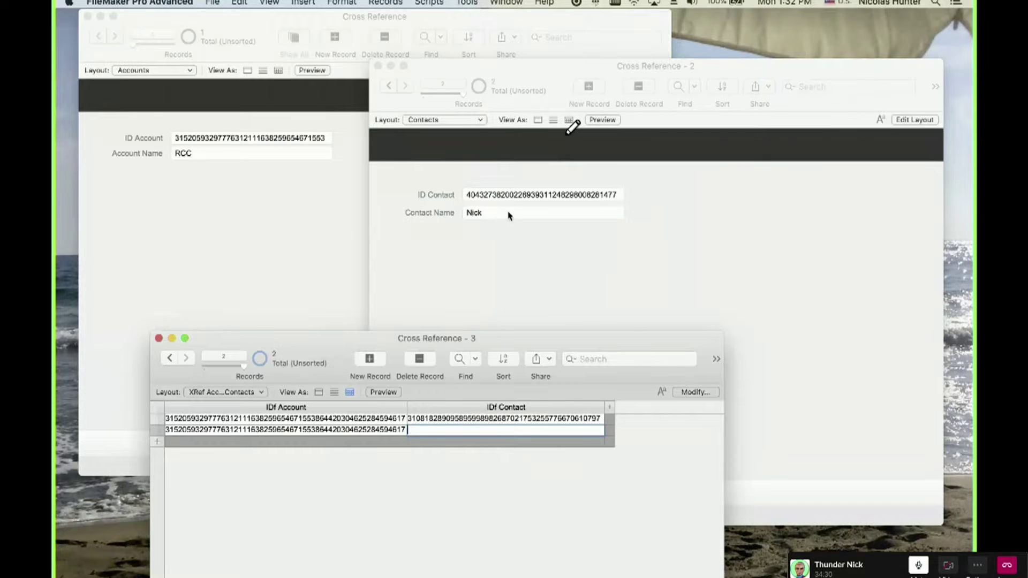
left_click_drag(511, 63, 783, 69)
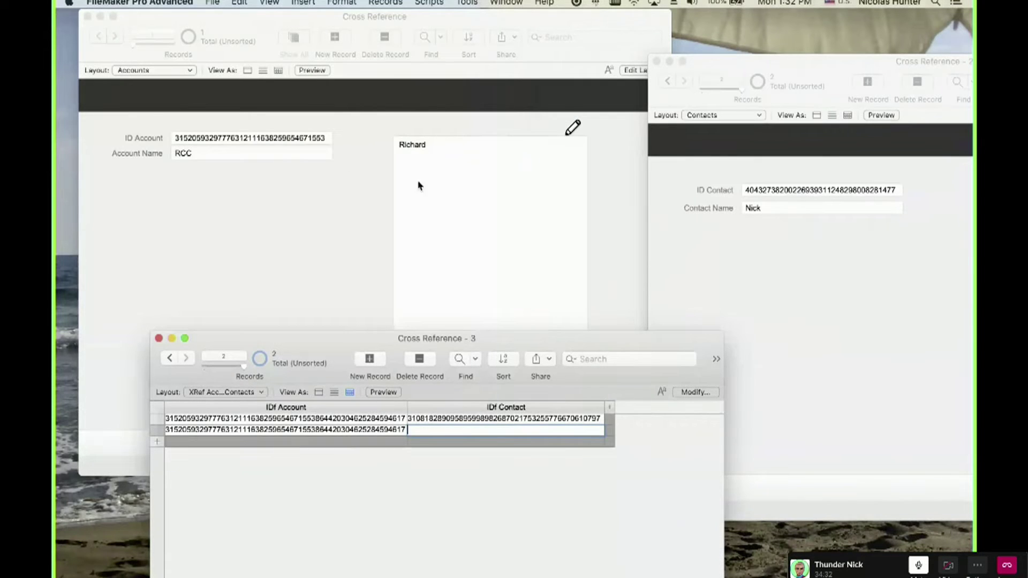
key("super+v")
left_click(459, 523)
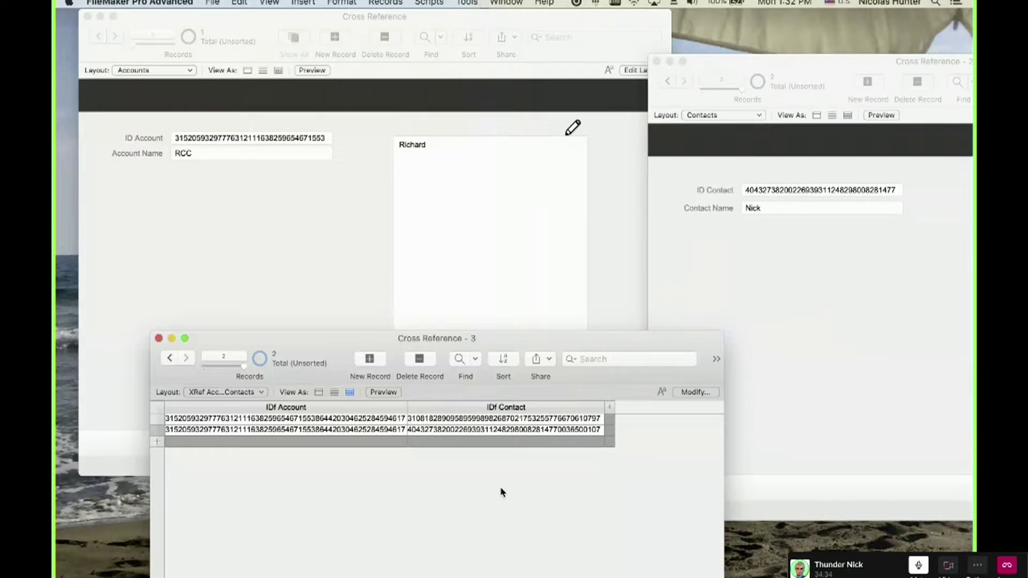
Check the windows and the relationships graph, then return to Browse mode.
left_click(658, 230)
left_click(602, 225)
left_click(822, 273)
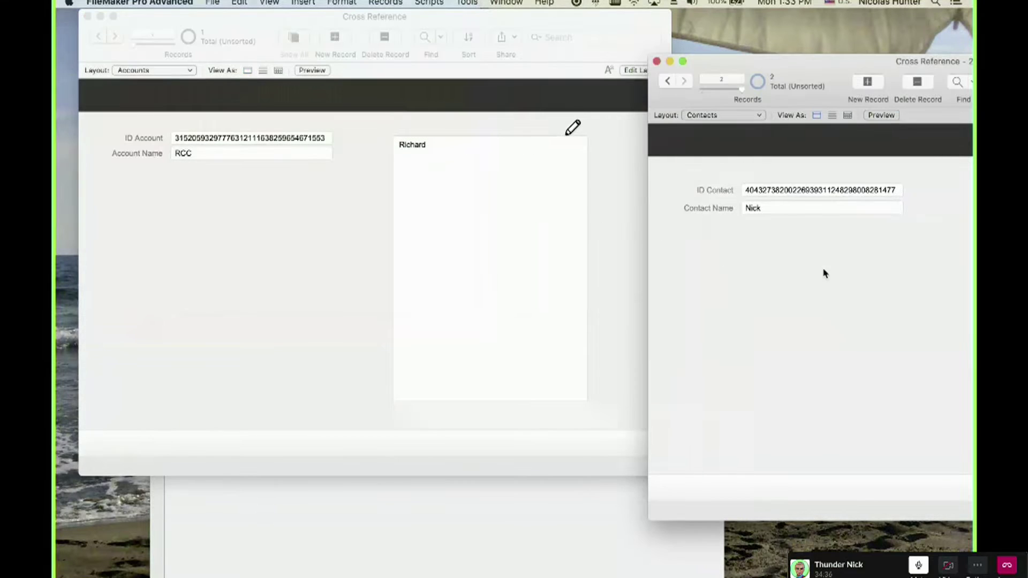
left_click(450, 495)
left_click(299, 425)
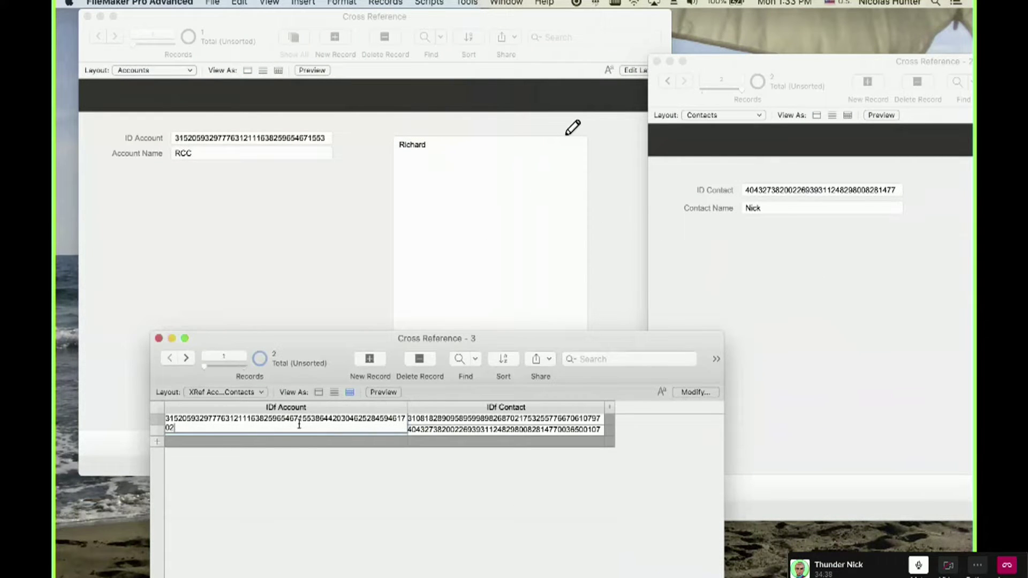
left_click(275, 234)
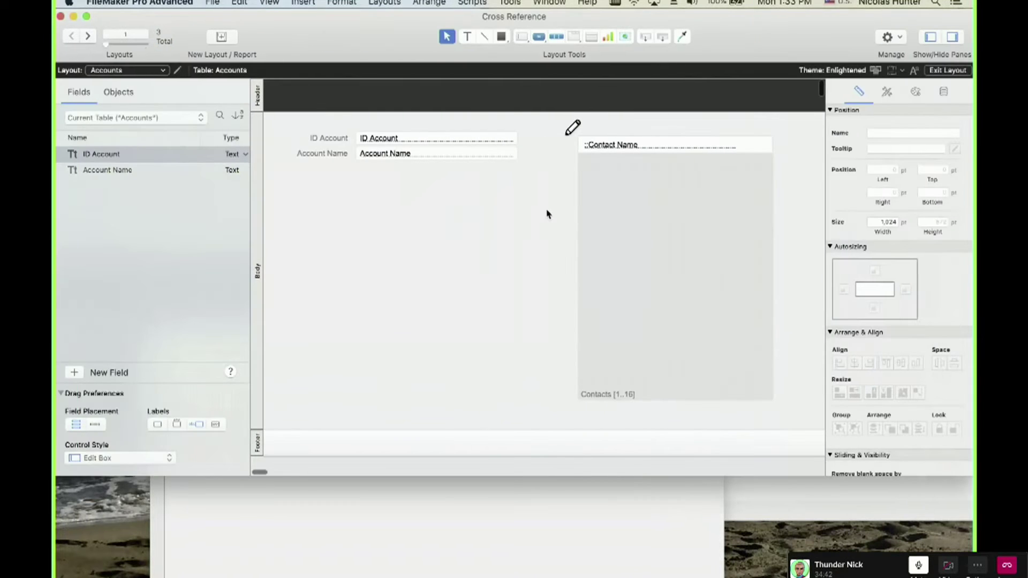
key("super+shift+d")
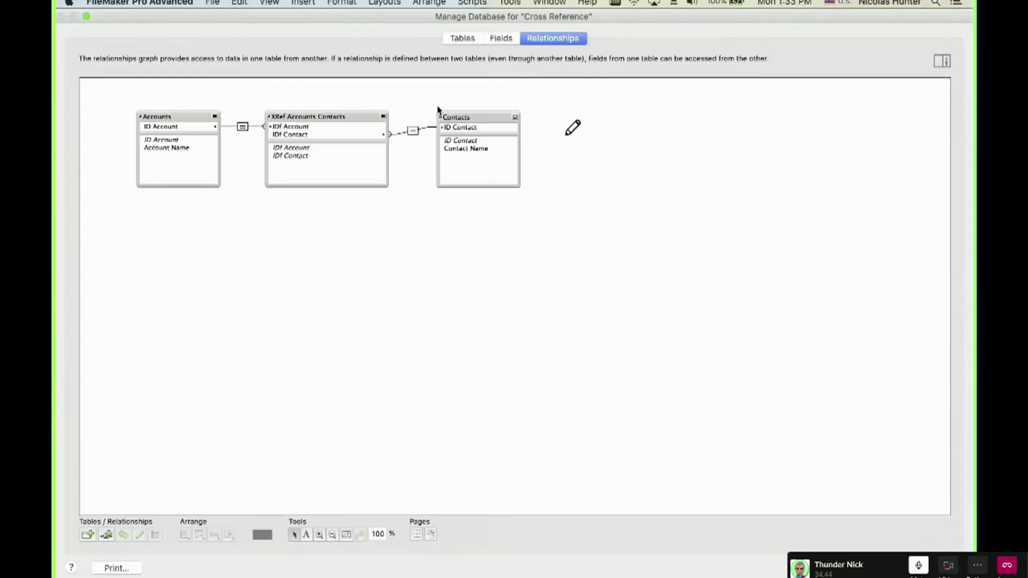
key("Return")
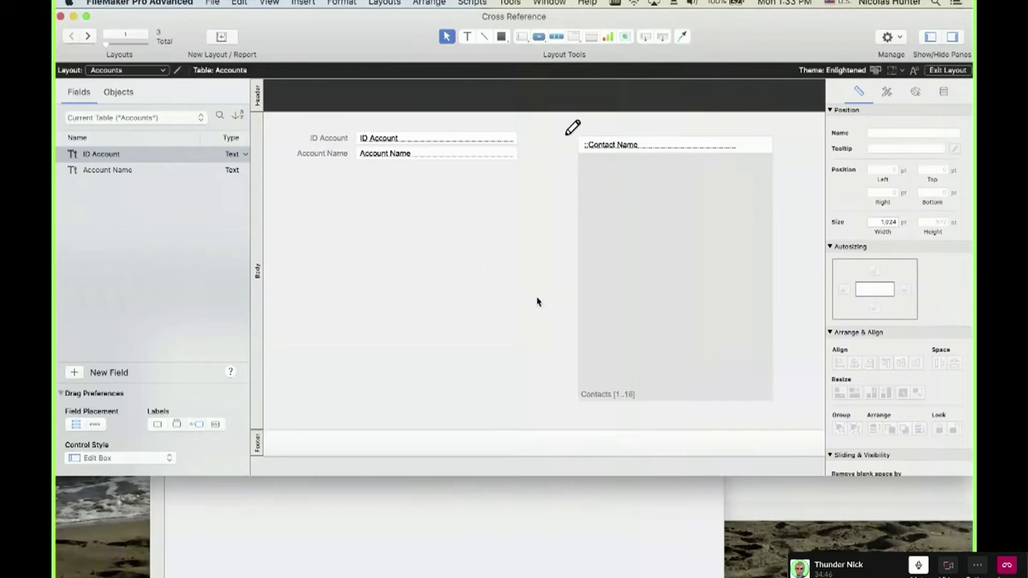
key("super+b")
Arrange the join table, Contacts and Accounts windows, shifting the join table left.
left_click(480, 522)
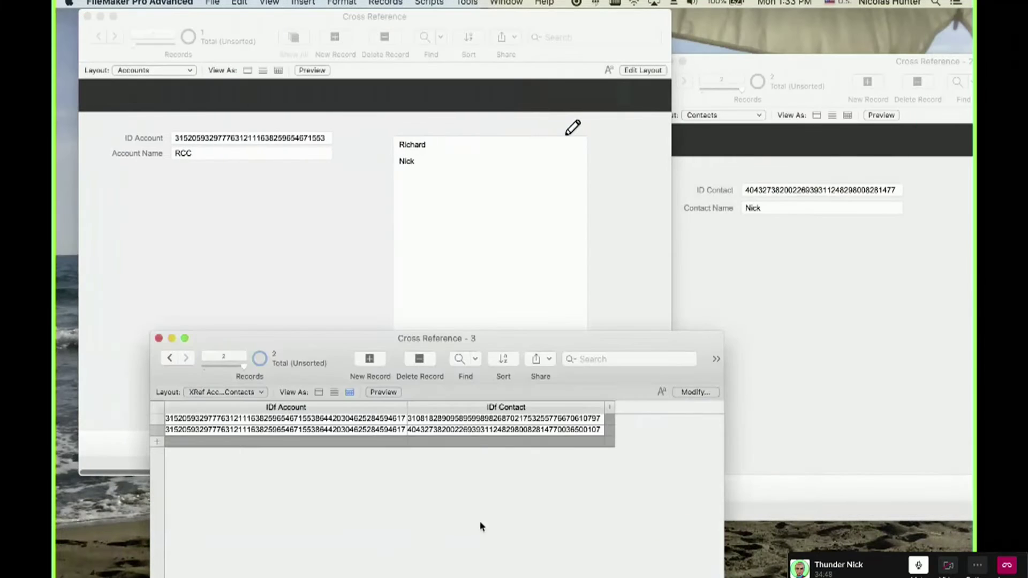
left_click(743, 309)
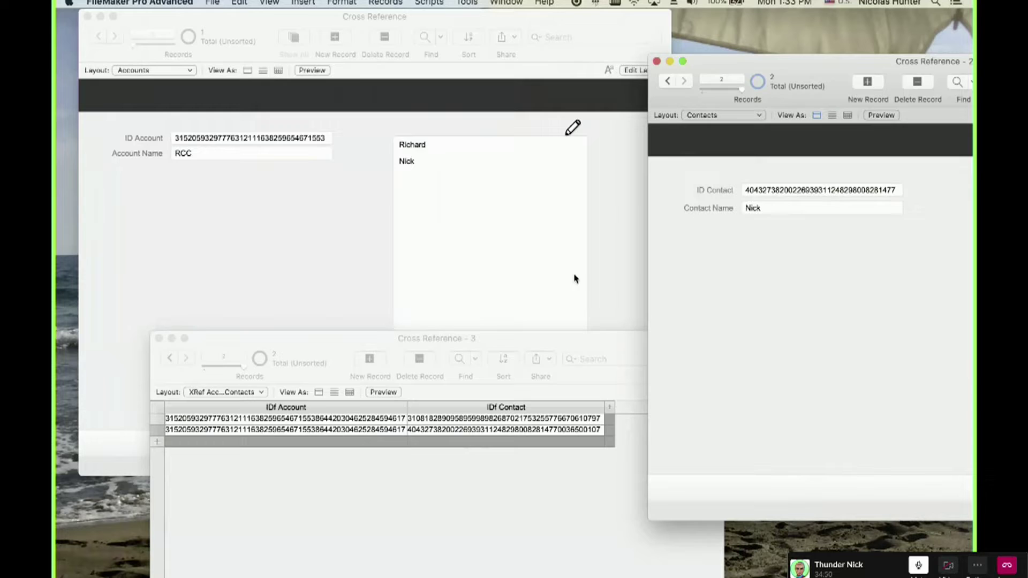
left_click(319, 266)
left_click(396, 518)
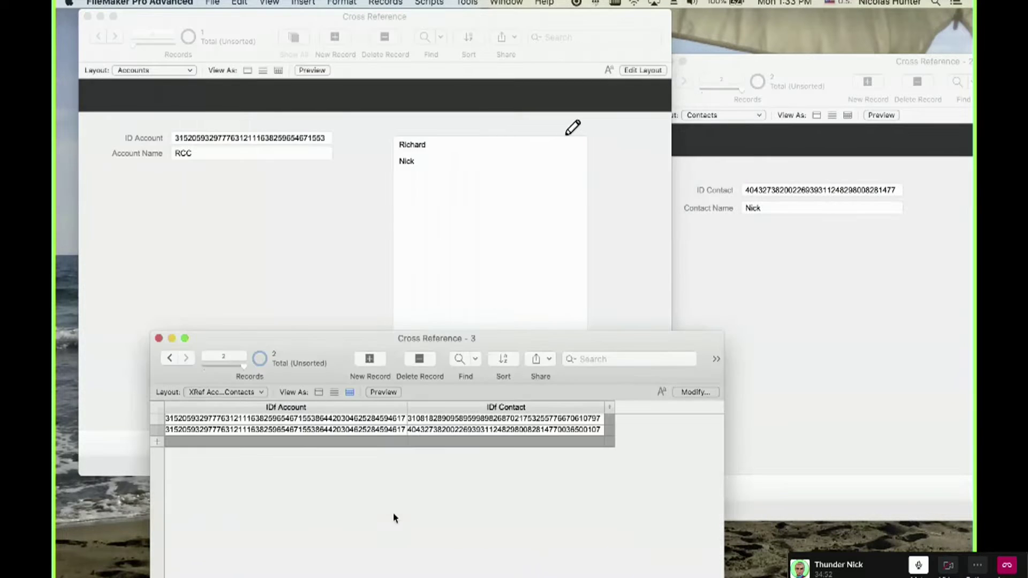
left_click_drag(406, 343, 358, 344)
left_click(752, 326)
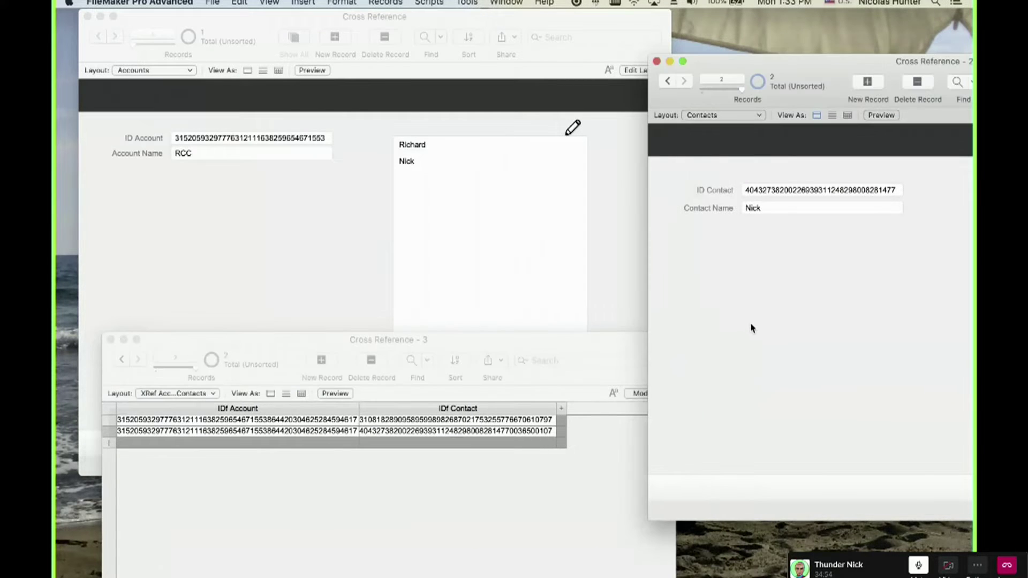
Create a new contact record, enter the contact's name, and select its new ID.
key("super+n")
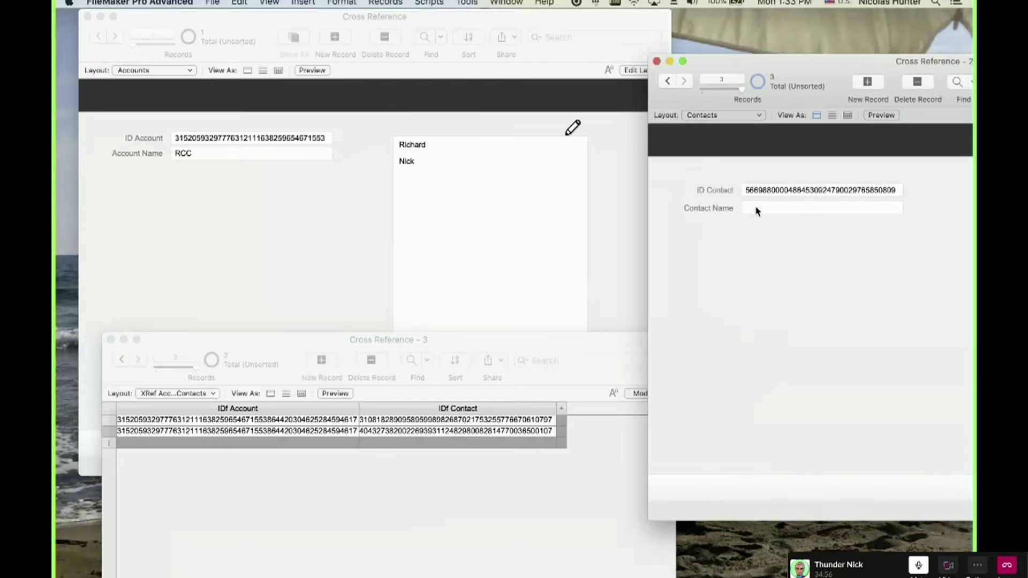
left_click(757, 209)
type("Knosti")
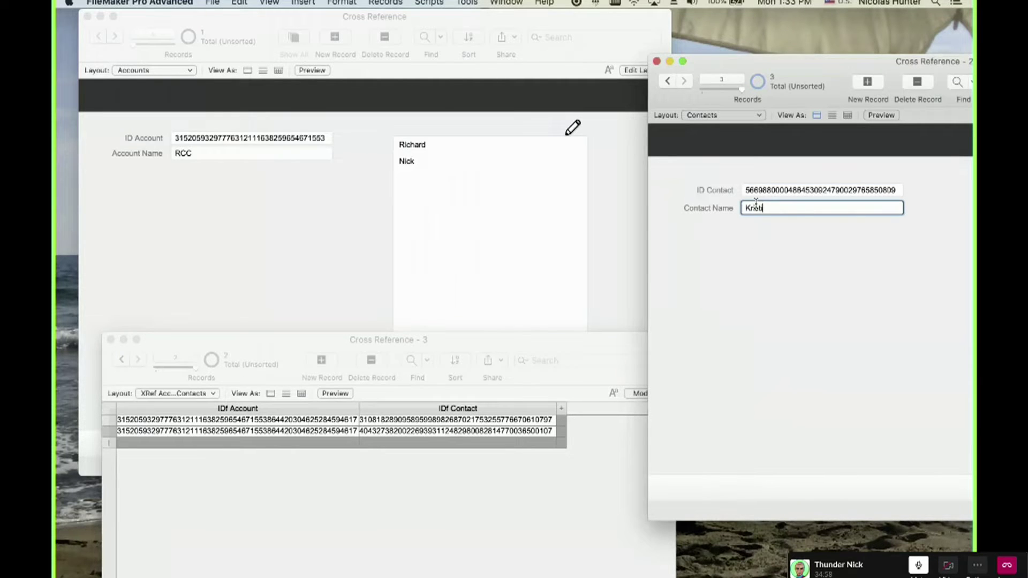
type("an")
left_click(771, 289)
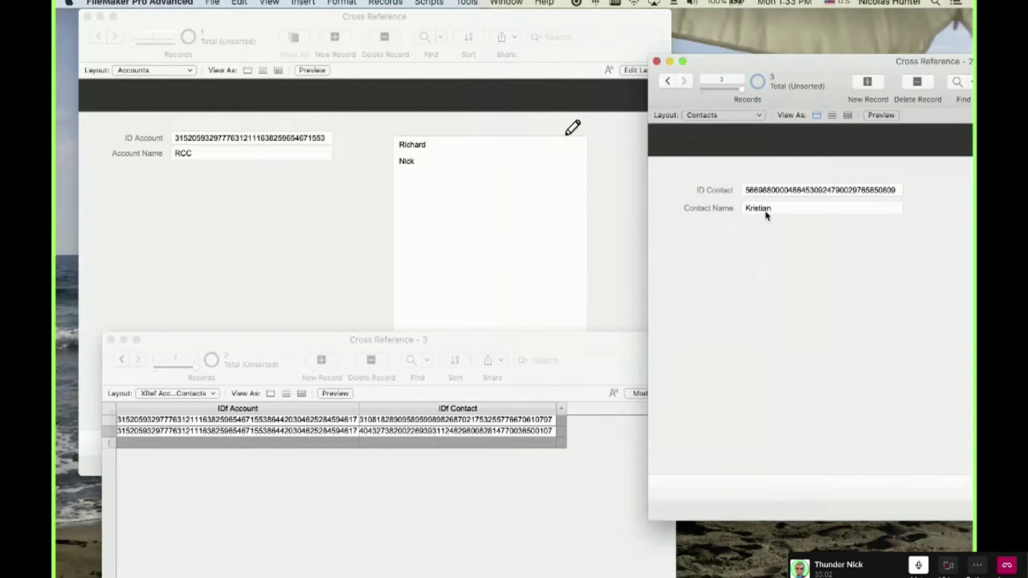
left_click(763, 191)
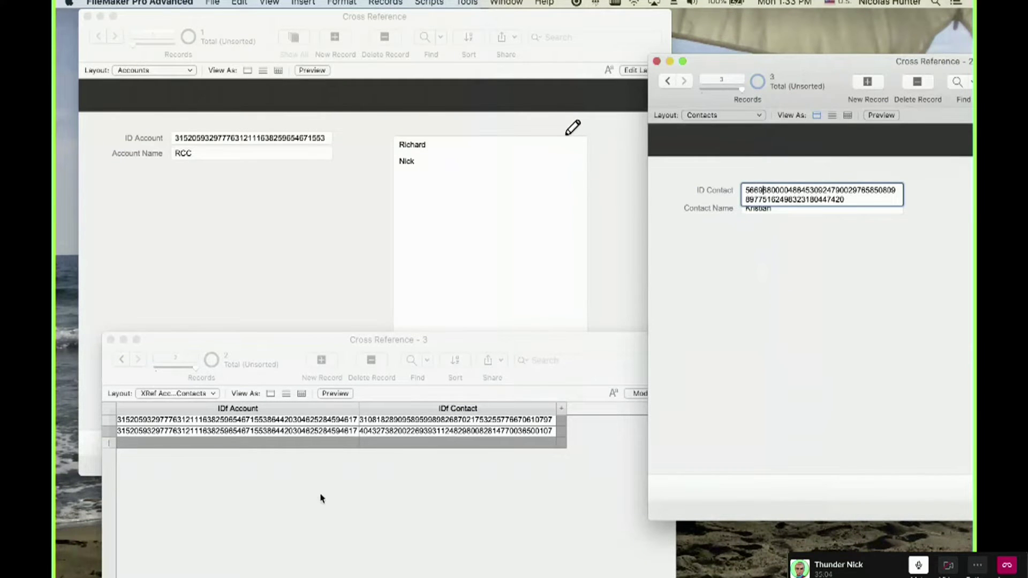
left_click(303, 505)
Add a new join record and paste the RCC account ID into row 3's IDf Account.
left_click(321, 360)
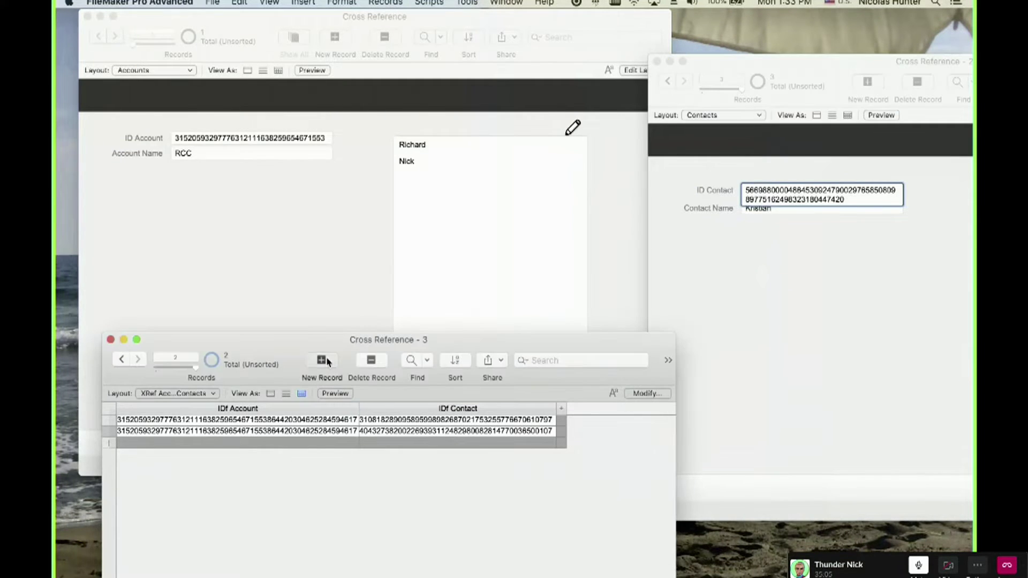
left_click(275, 433)
key("super+c")
left_click(265, 509)
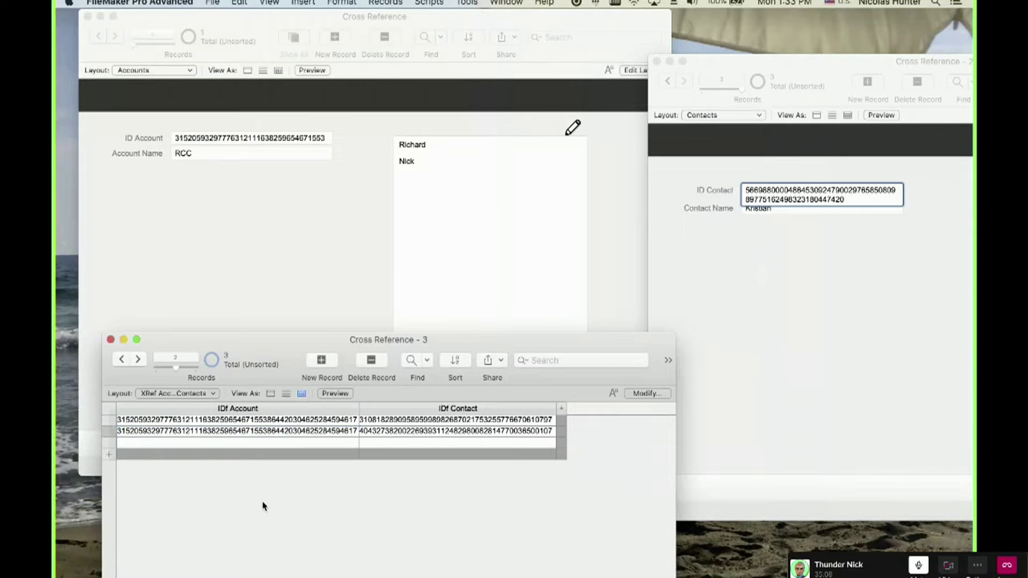
left_click(249, 443)
key("super+v")
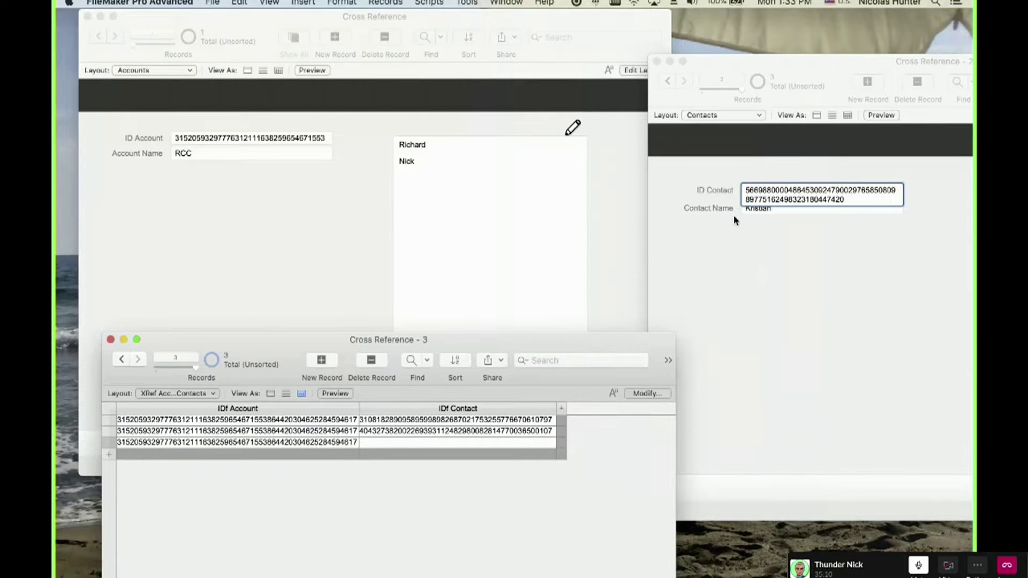
Paste the new contact's ID into row 3's IDf Contact and cancel the delete prompt.
left_click(734, 214)
left_click(801, 281)
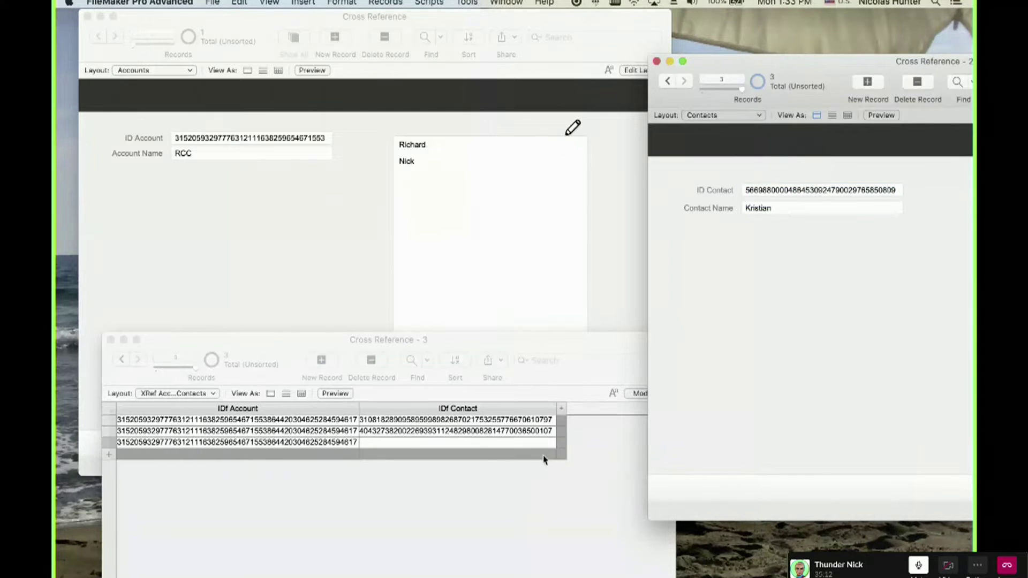
left_click(505, 480)
left_click(442, 455)
left_click(434, 444)
key("super+v")
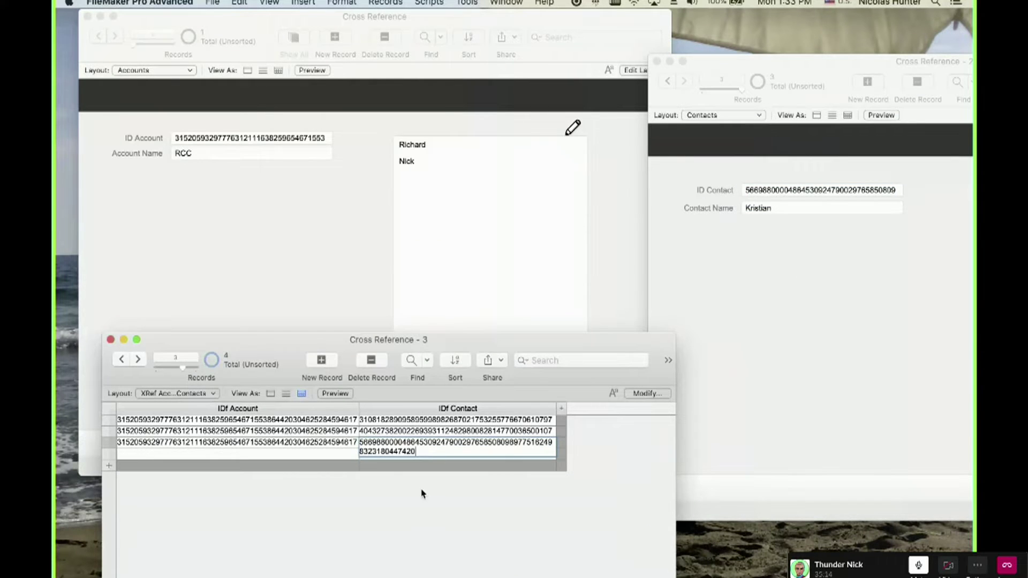
left_click(326, 454)
key("super+e")
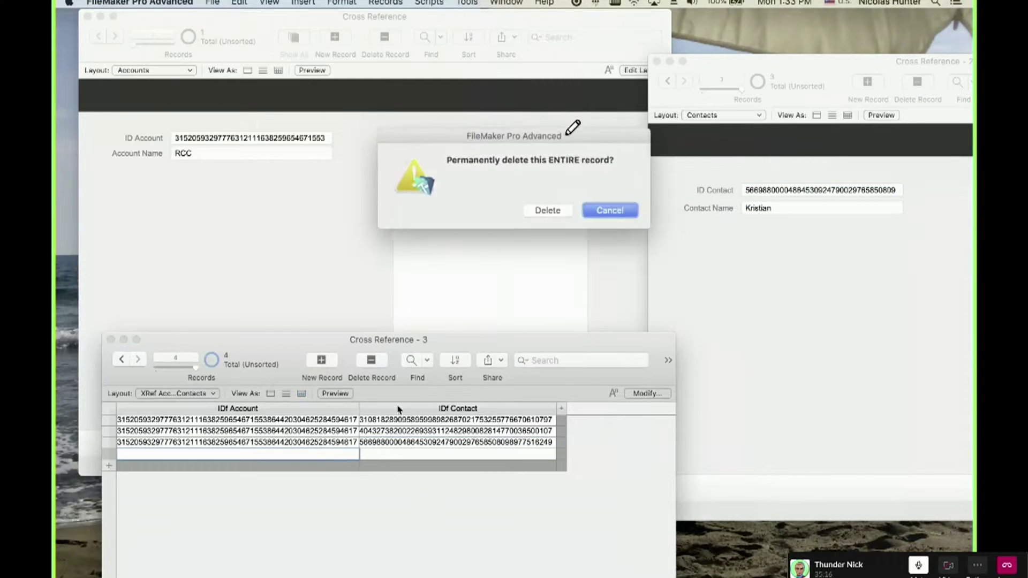
left_click(546, 212)
left_click(290, 244)
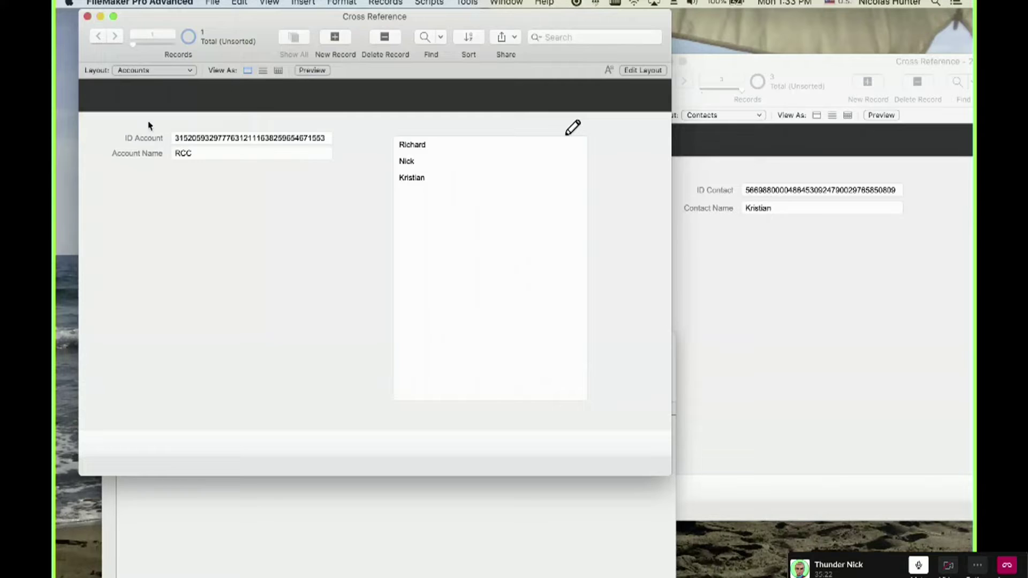
Move the Contacts window aside, view it as a table, and compare with the Accounts and XRef records.
left_click(762, 249)
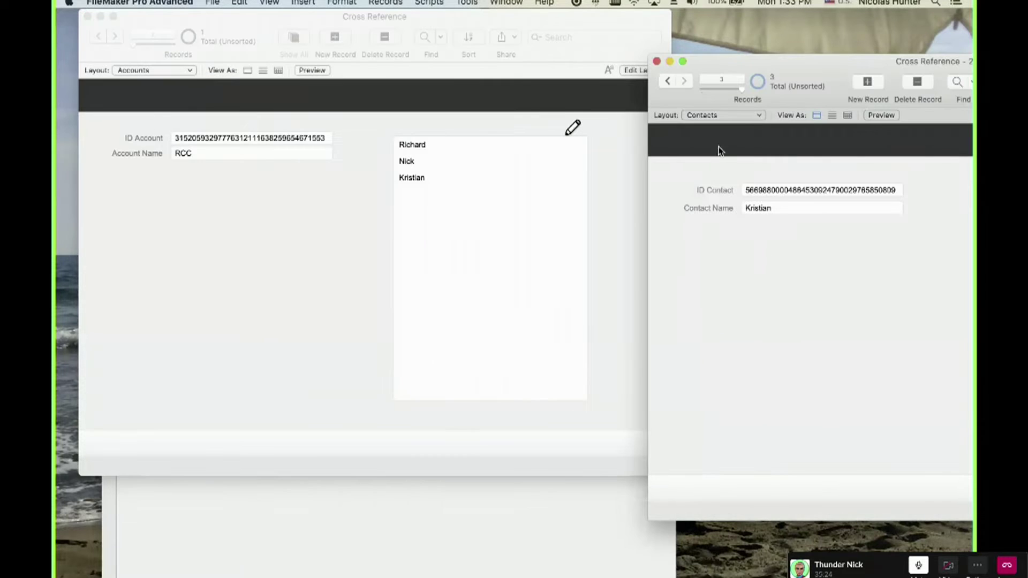
left_click_drag(804, 75, 727, 66)
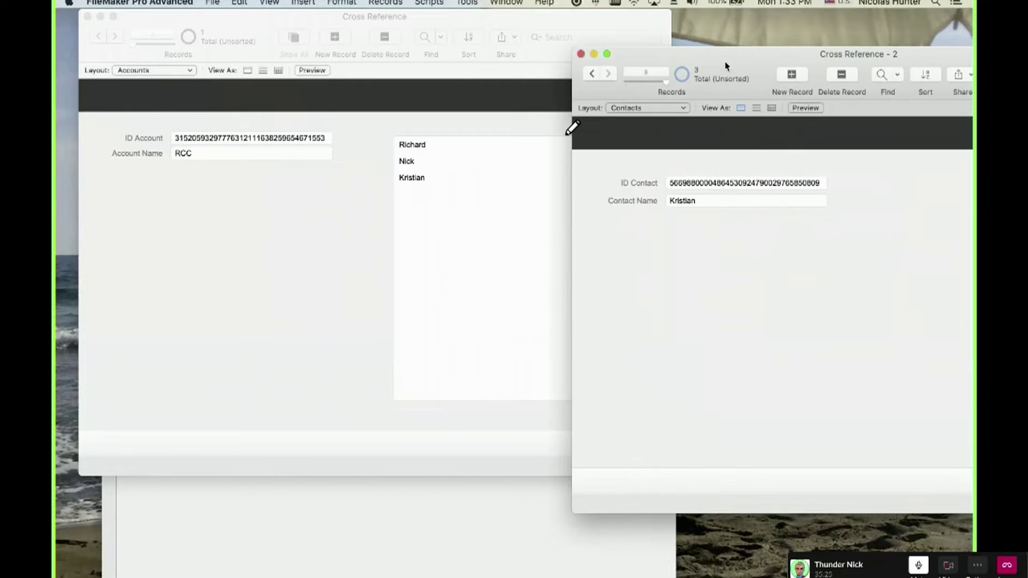
left_click(772, 108)
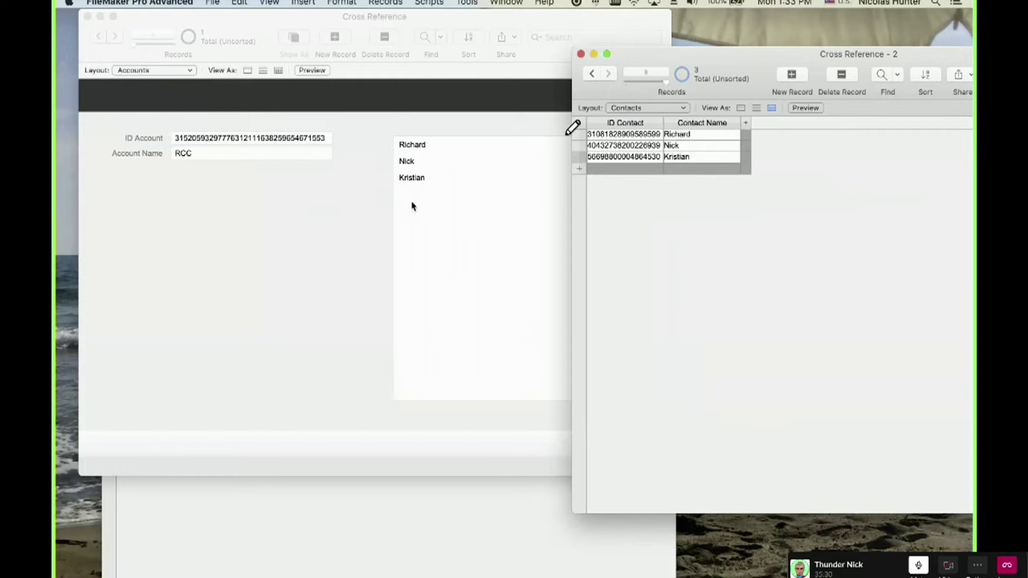
left_click(320, 212)
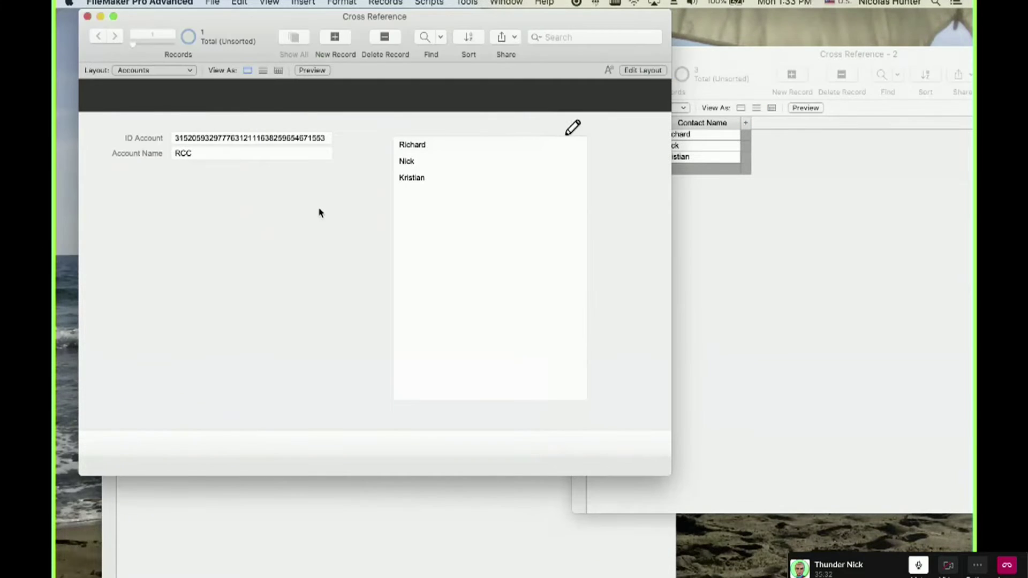
left_click(338, 527)
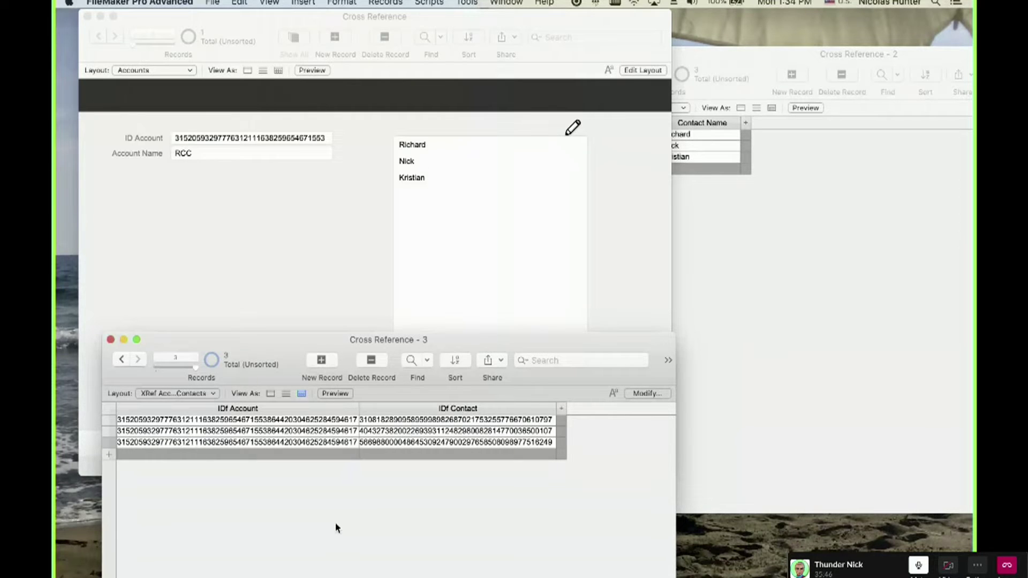
Inspect each of the three contacts listed in RCC's portal.
left_click(264, 288)
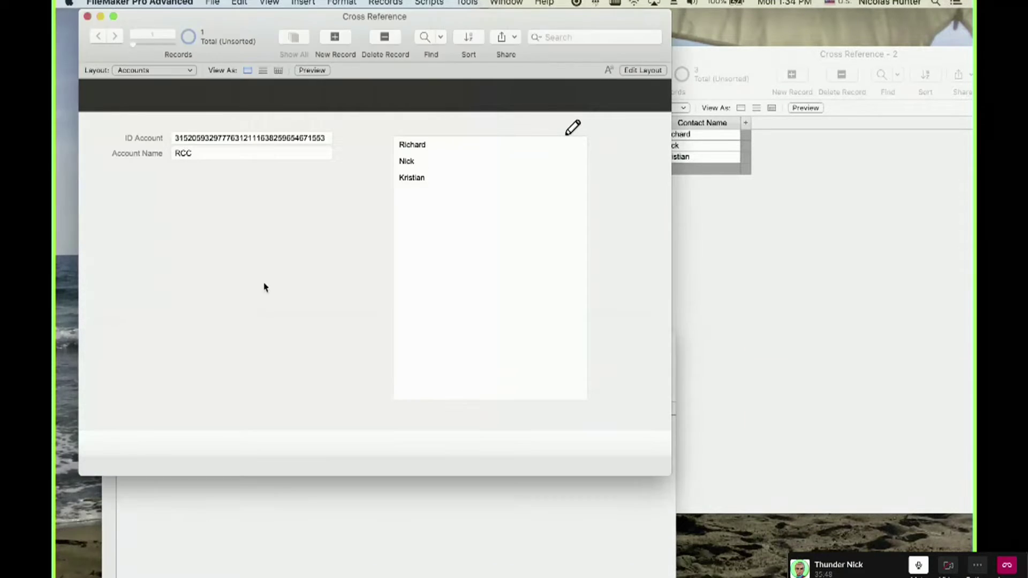
left_click(428, 144)
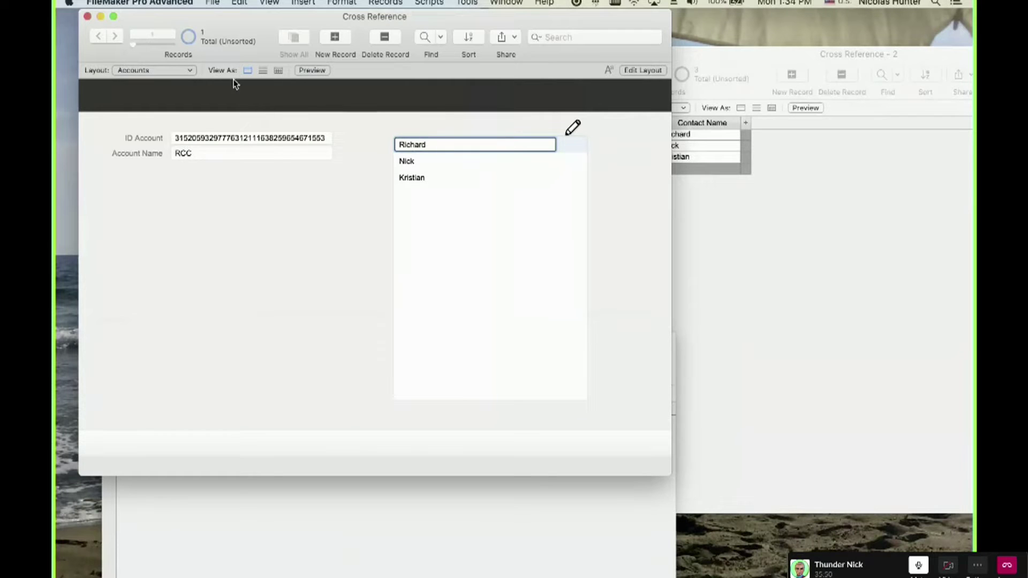
left_click(196, 152)
left_click(432, 161)
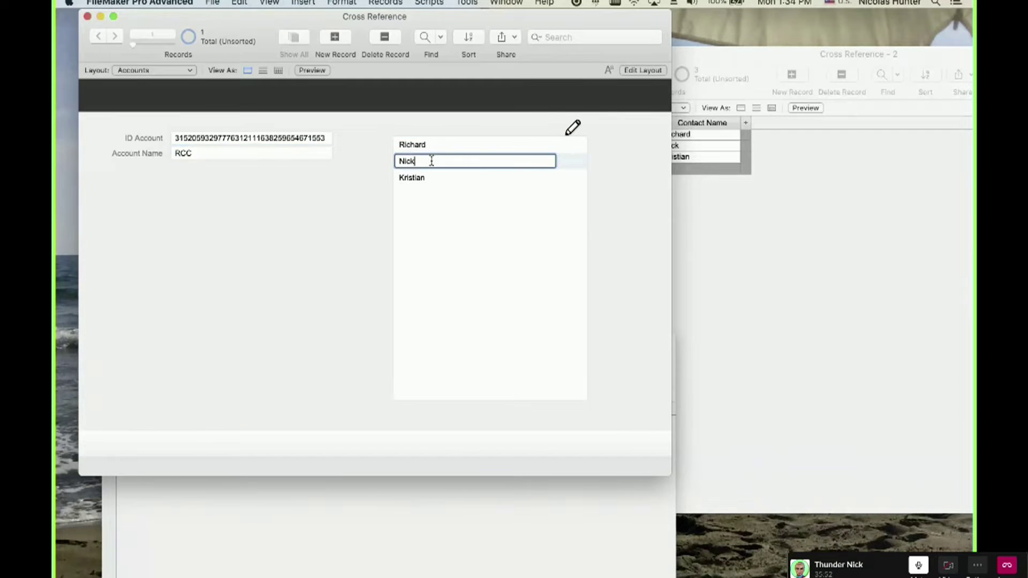
left_click(192, 157)
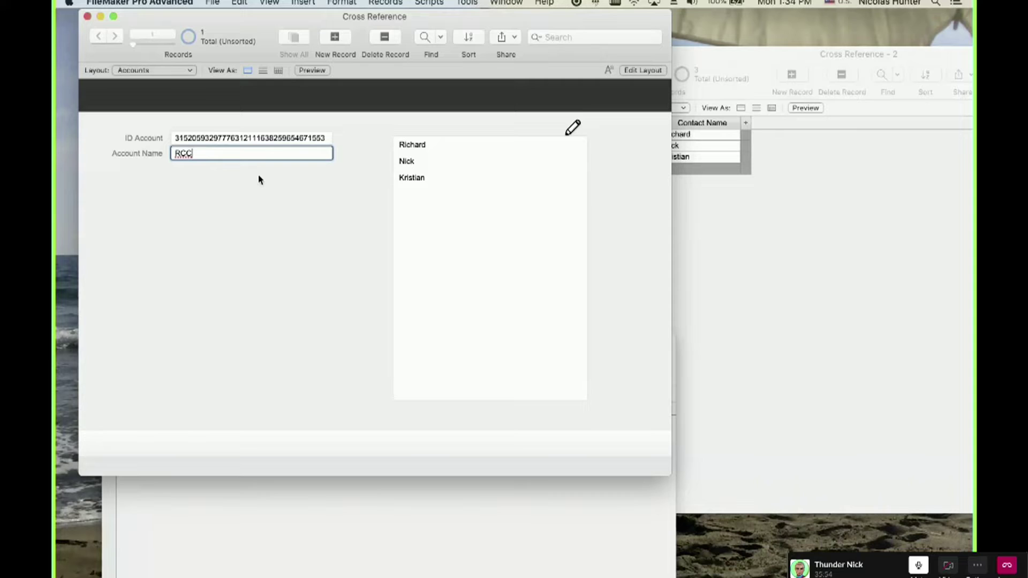
left_click(242, 203)
left_click(418, 183)
left_click(223, 207)
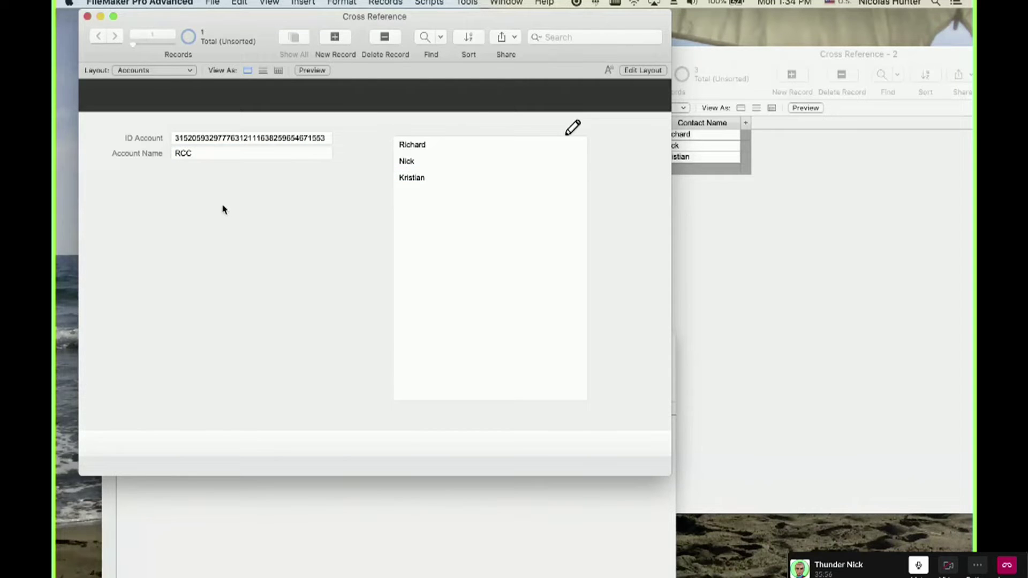
Create a new account record named CIA.
key("super+n")
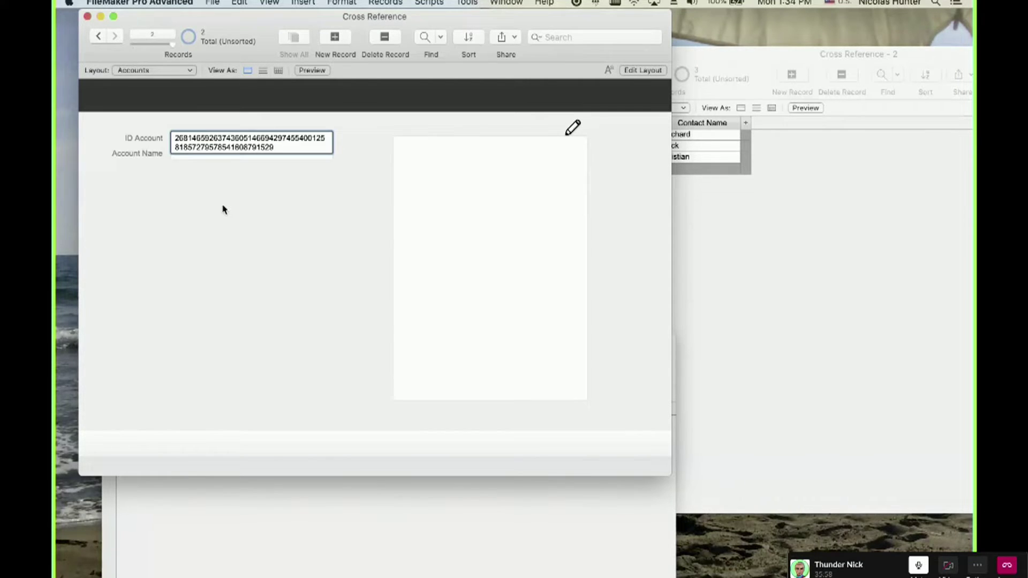
left_click(215, 153)
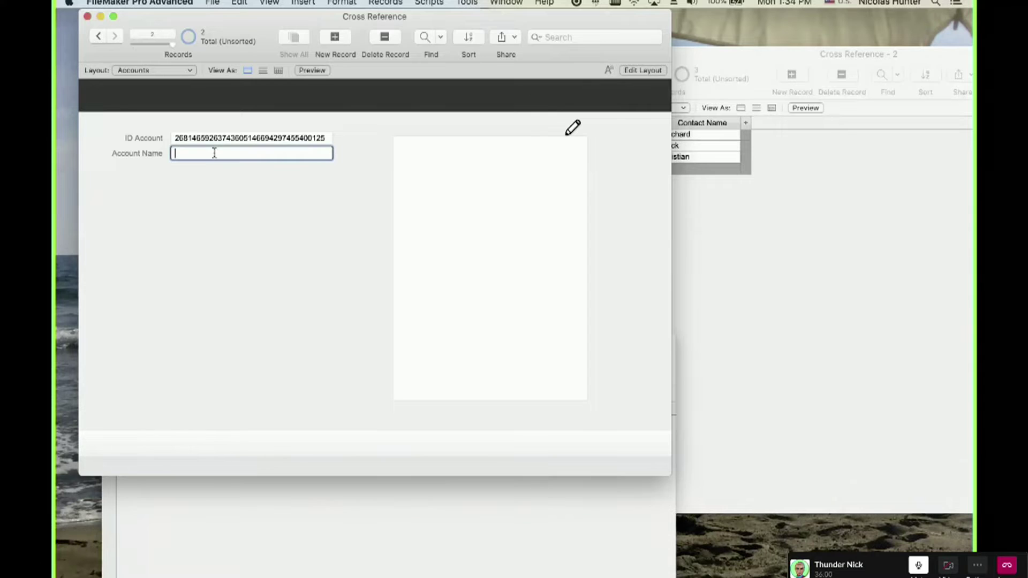
type("CIA")
left_click(224, 182)
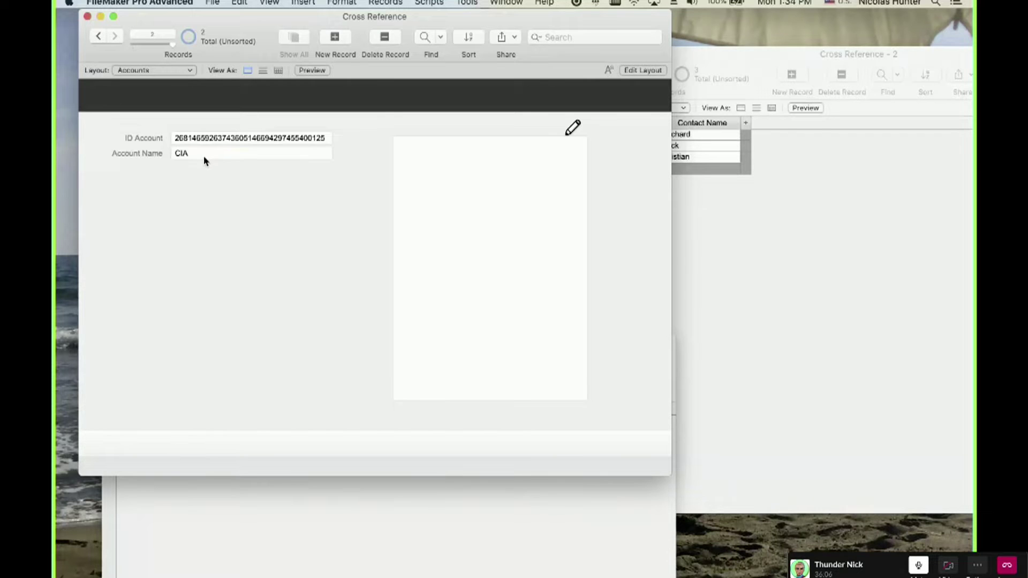
left_click(742, 242)
Reposition the XRef window and flip between the RCC and CIA account records.
left_click(358, 487)
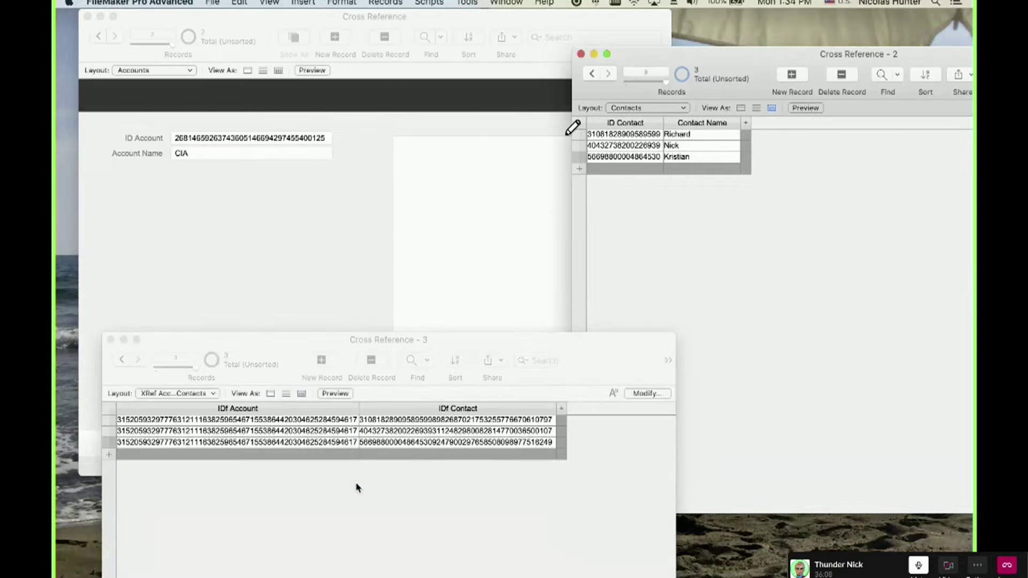
left_click_drag(283, 341, 250, 360)
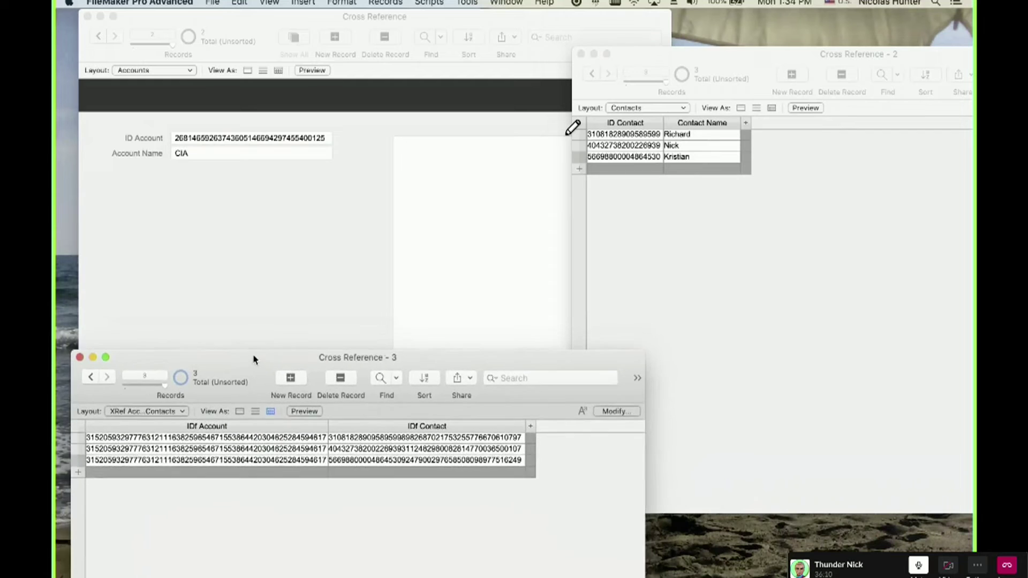
left_click(305, 290)
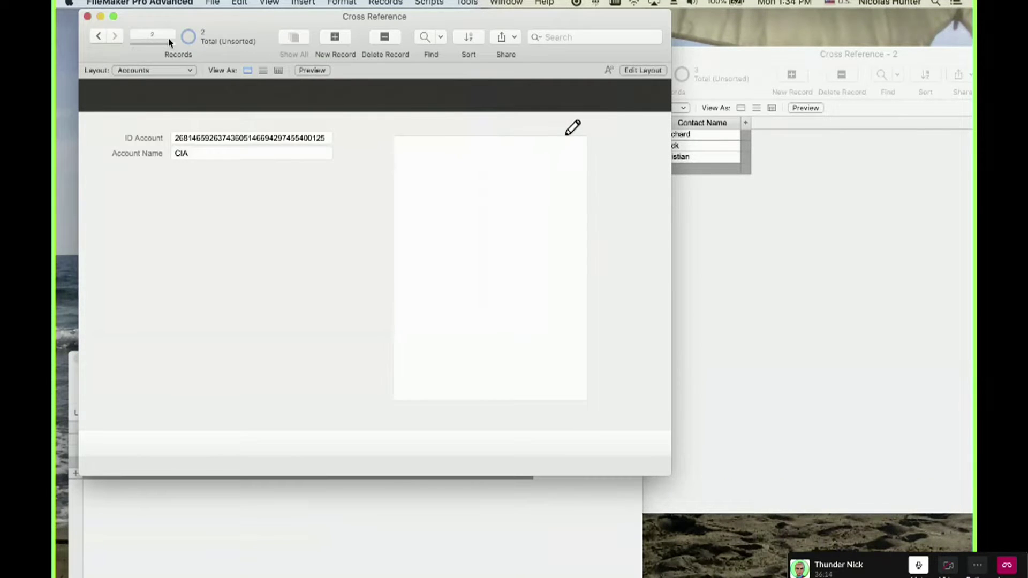
left_click(98, 36)
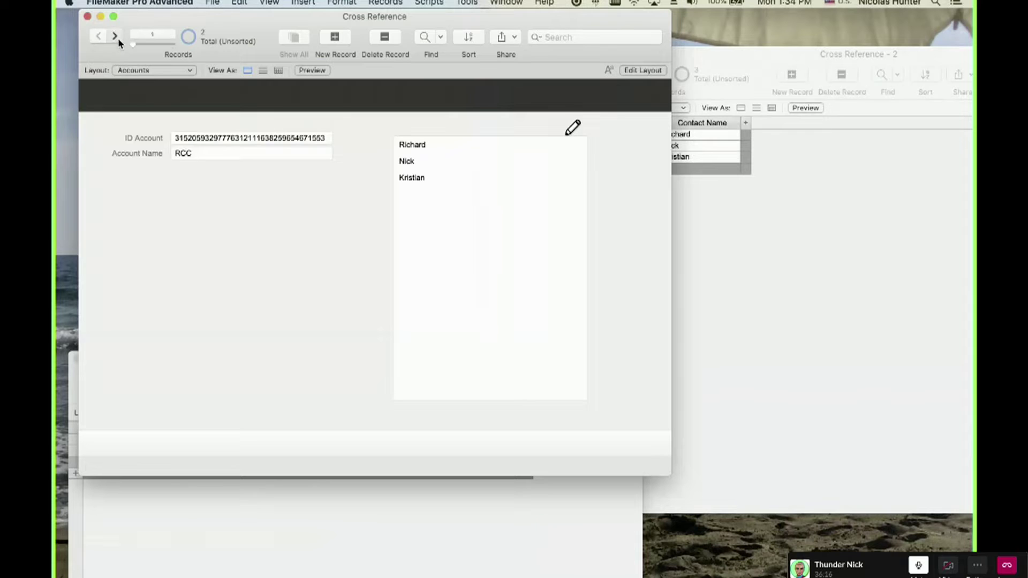
left_click(114, 36)
left_click(676, 171)
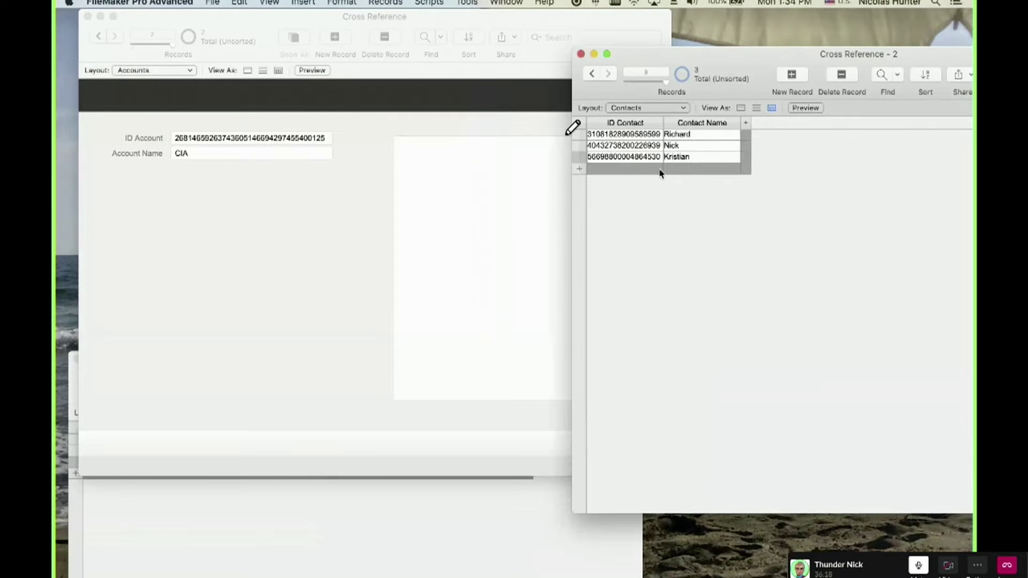
left_click(309, 226)
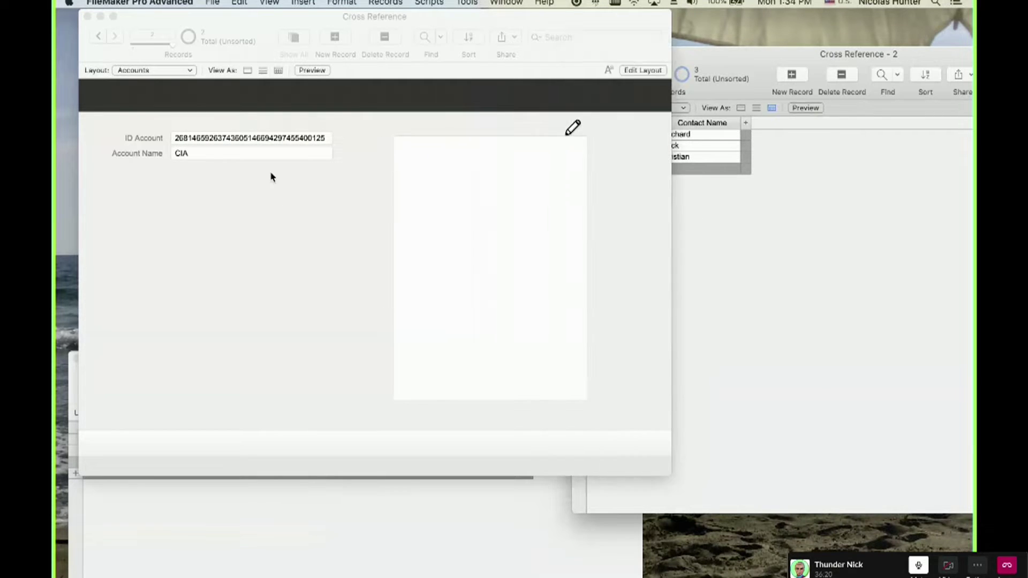
left_click(265, 542)
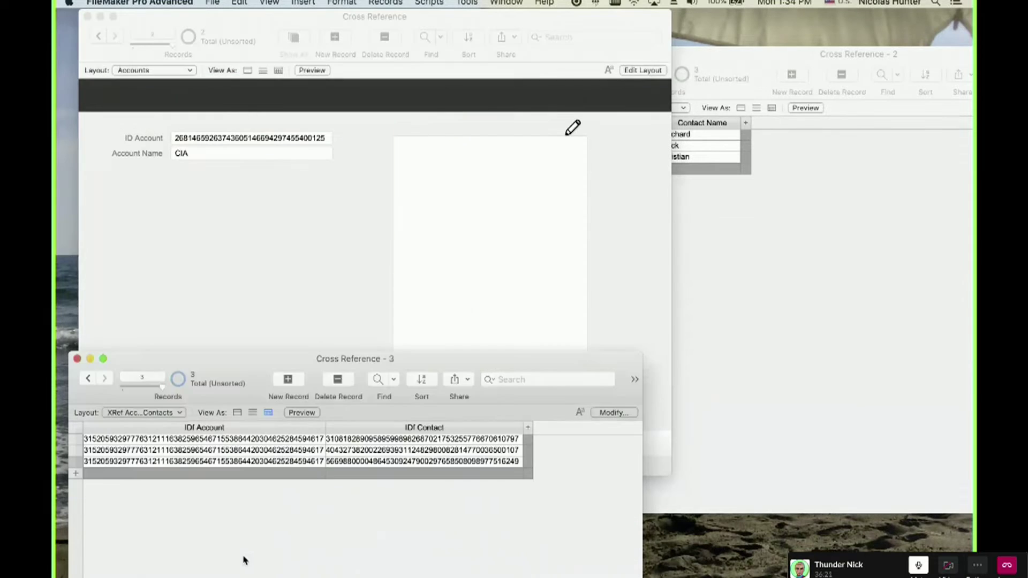
Add a new XRef link record with CIA's account ID pasted into IDf Account.
left_click(232, 472)
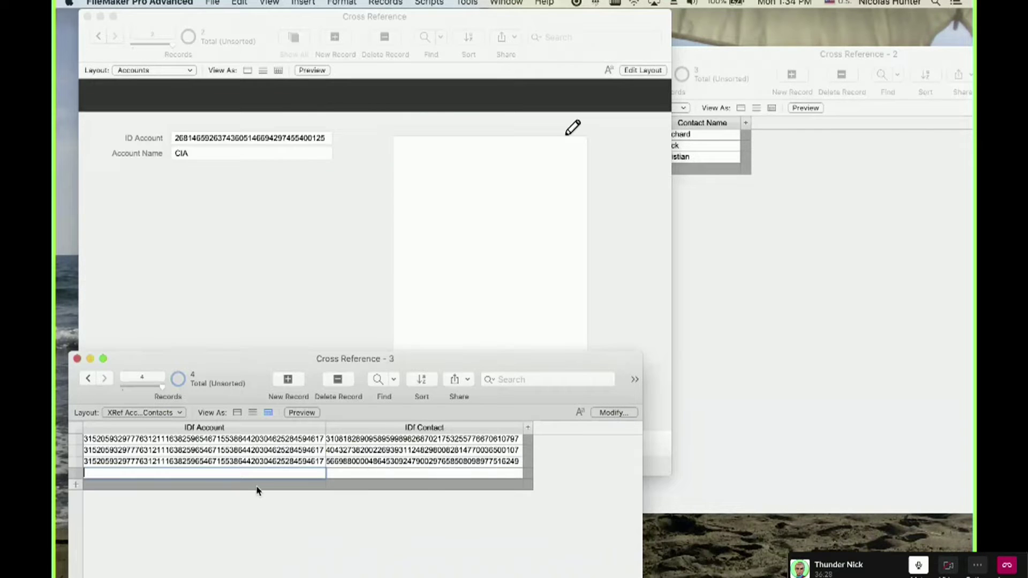
left_click(241, 176)
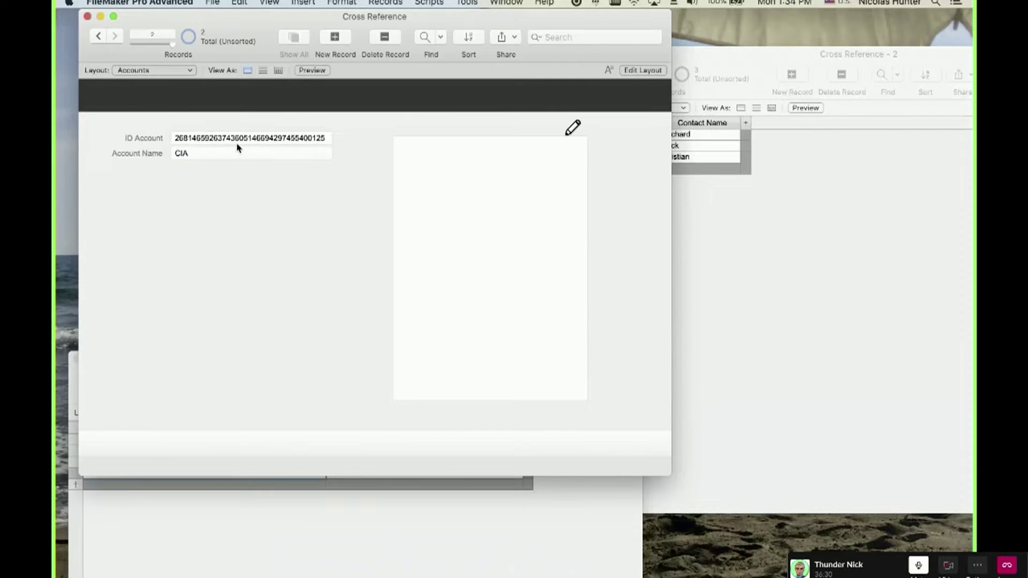
left_click(236, 142)
key("super+a")
left_click(235, 204)
left_click(231, 484)
left_click(225, 466)
key("super+v")
left_click(294, 519)
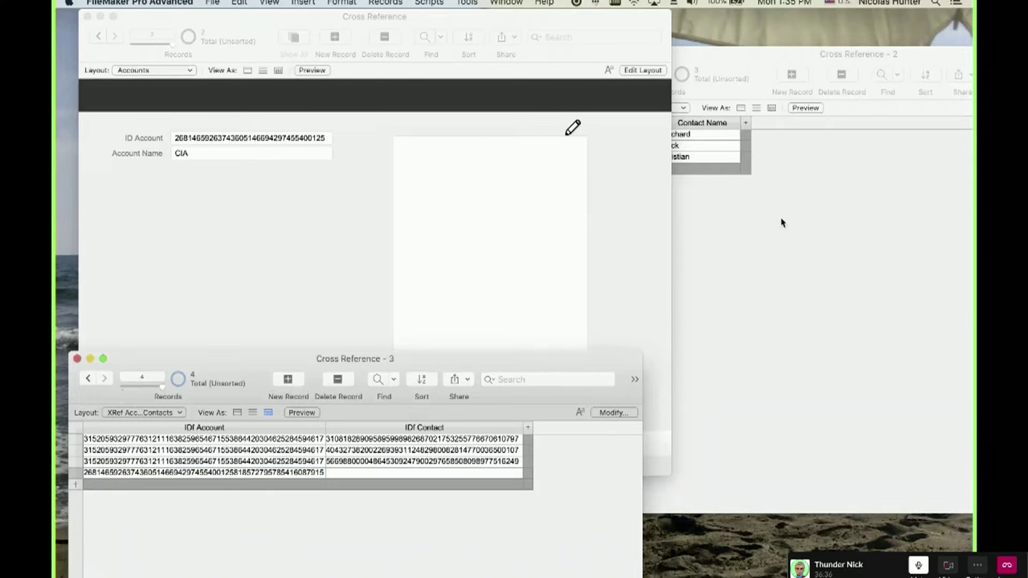
Copy the second contact's ID Contact and paste it into the new link's IDf Contact.
left_click(783, 223)
left_click(644, 145)
key("super+a")
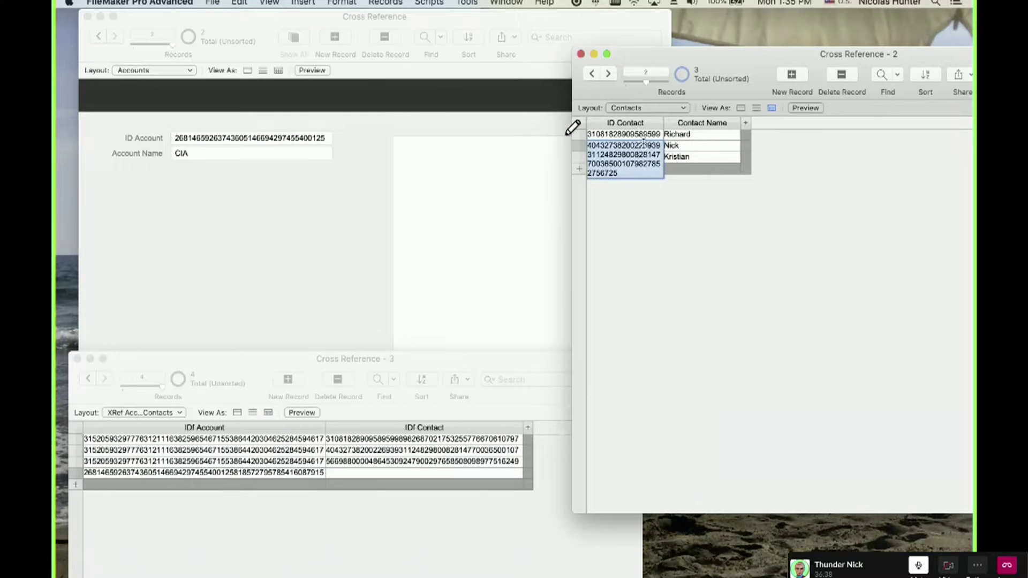
key("super+c")
left_click(711, 263)
left_click(363, 494)
left_click(361, 476)
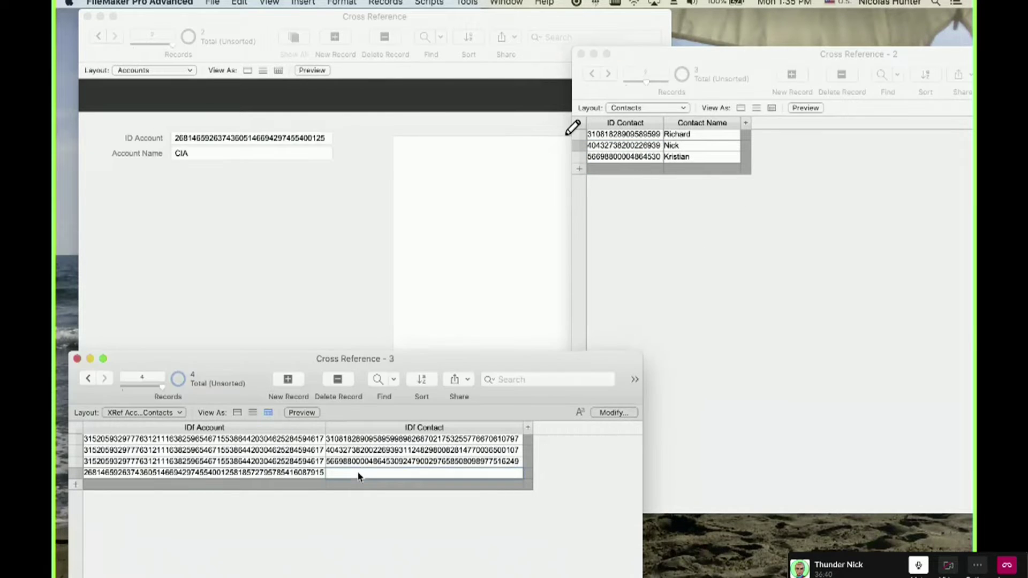
key("super+v")
left_click(329, 253)
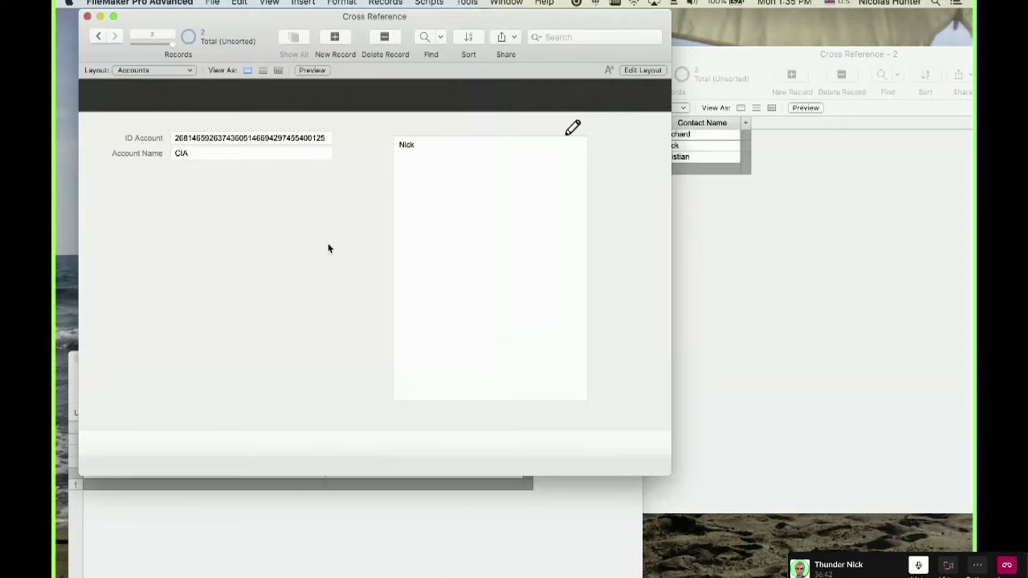
Confirm CIA's portal now lists the linked contact, then bring the Contacts window forward.
left_click(99, 37)
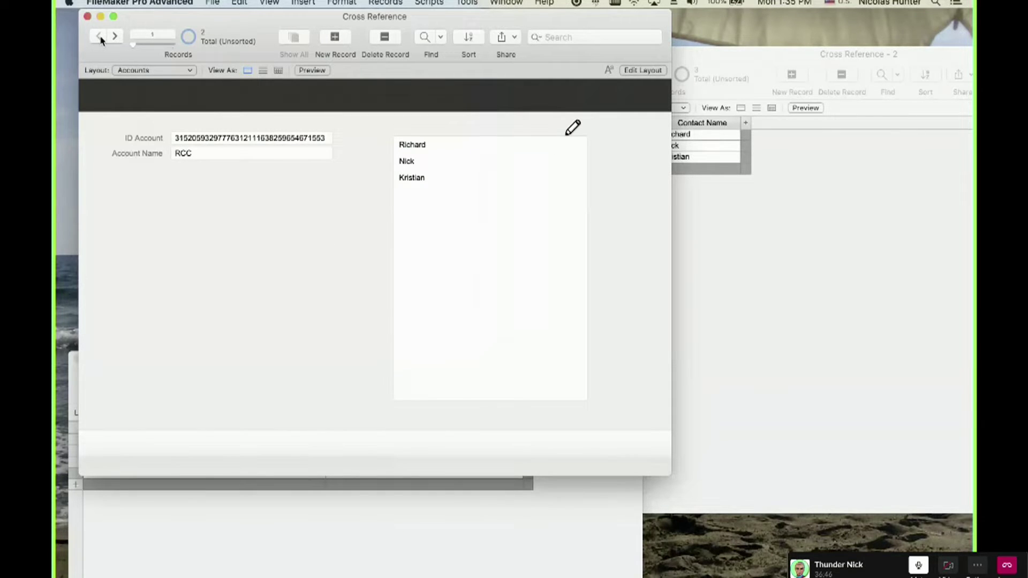
left_click(115, 36)
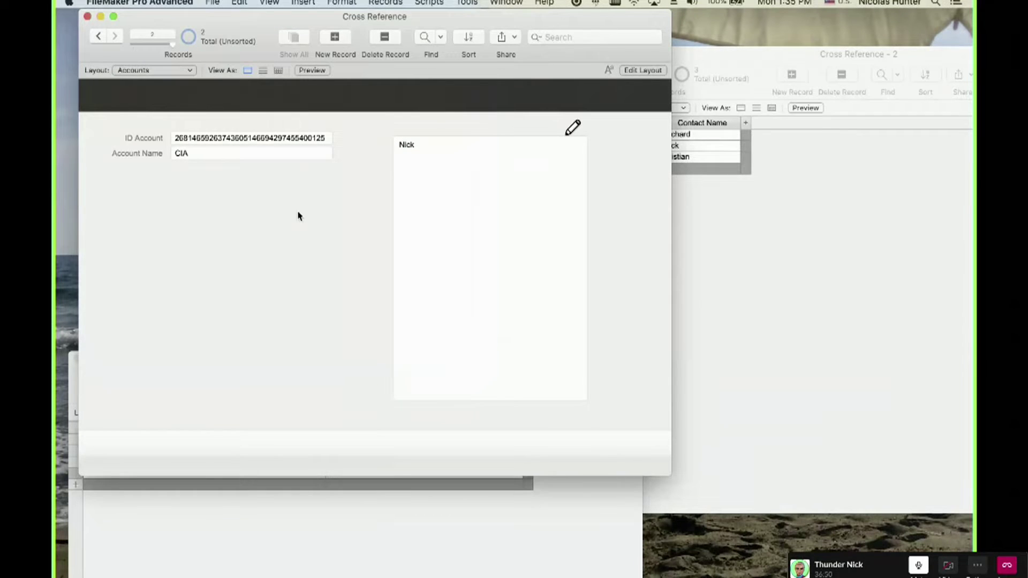
left_click(341, 530)
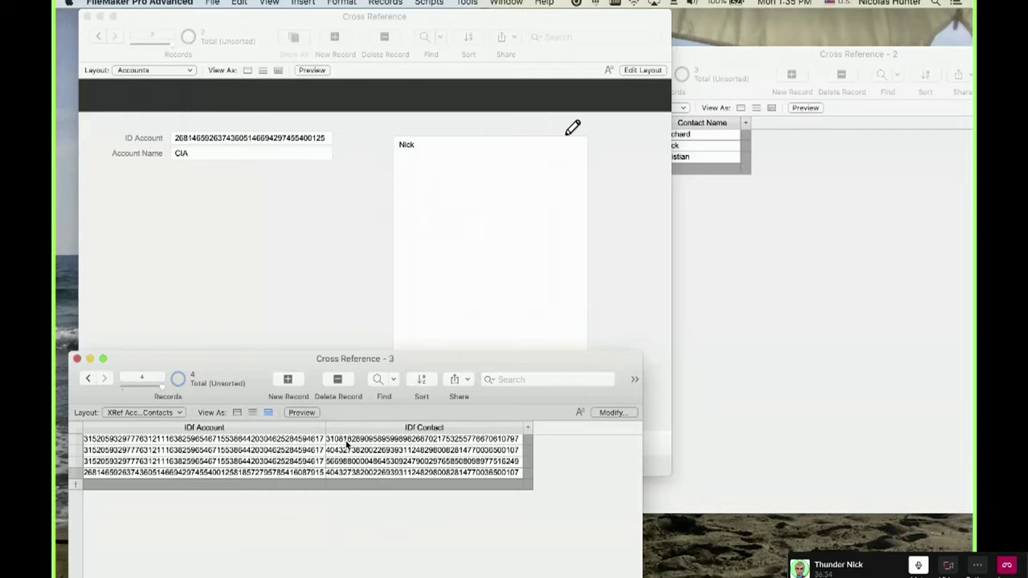
left_click(809, 287)
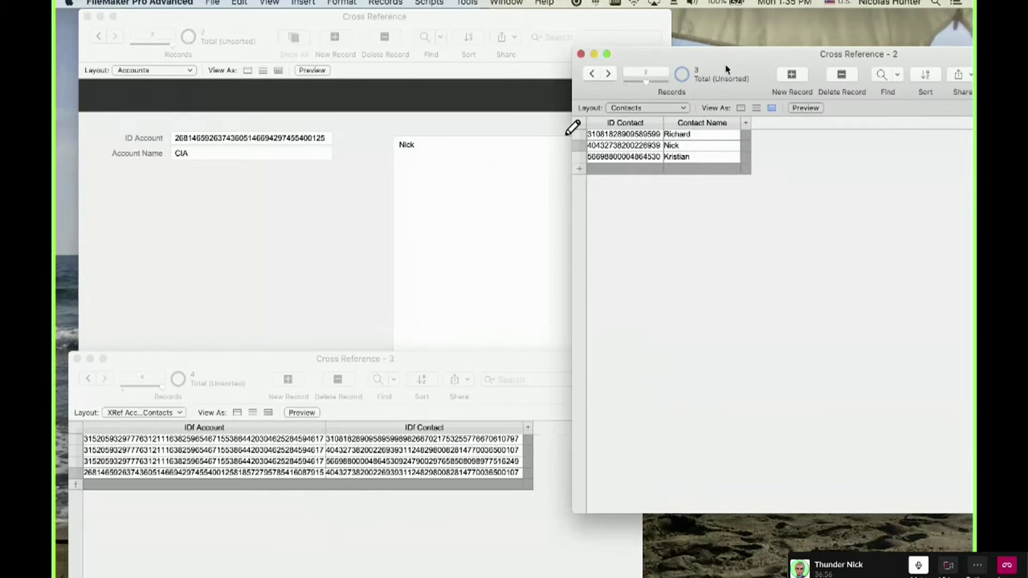
left_click_drag(727, 70, 538, 77)
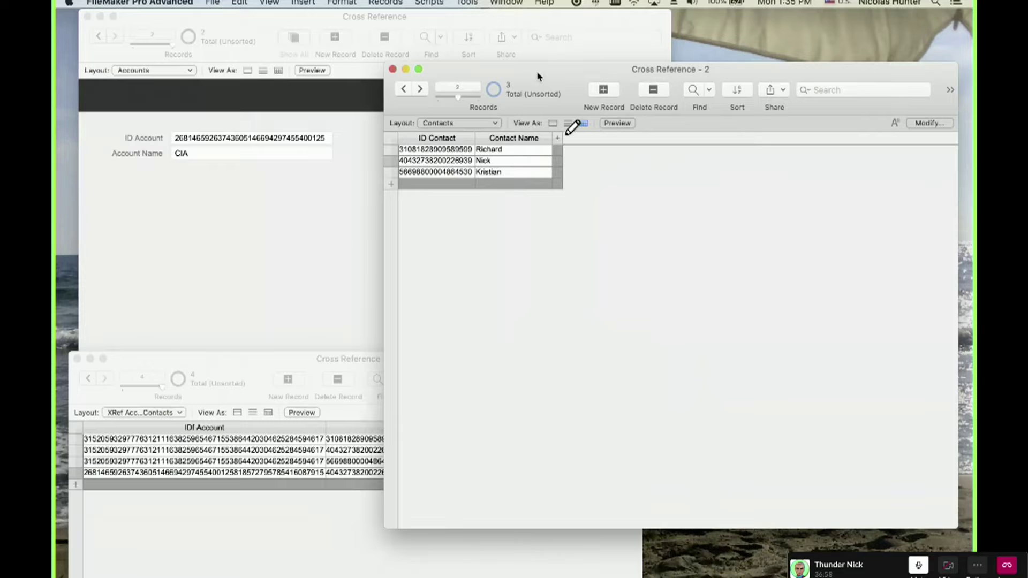
Switch Contacts to form view and draw a portal showing Accounts records.
left_click(552, 123)
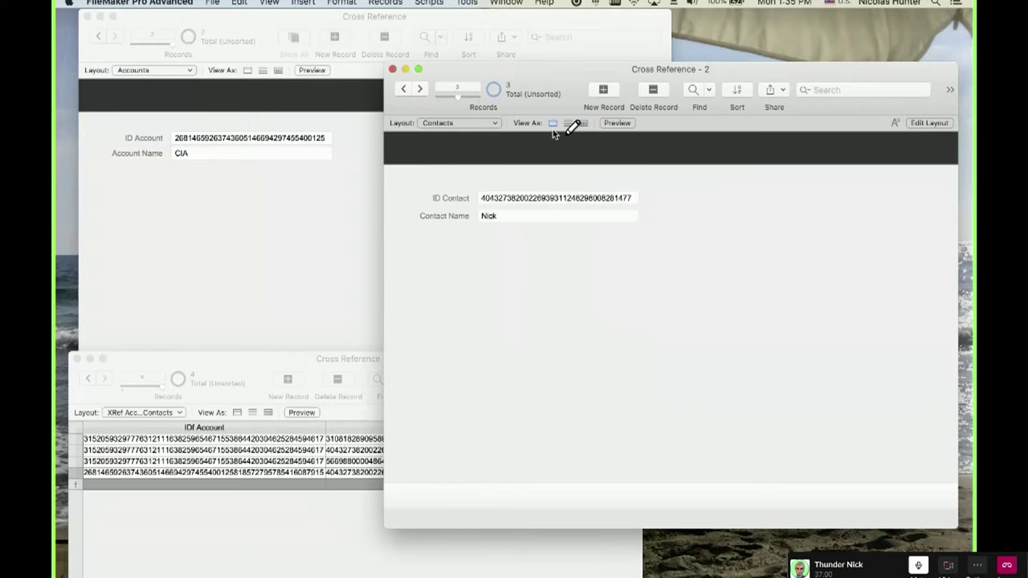
key("super+l")
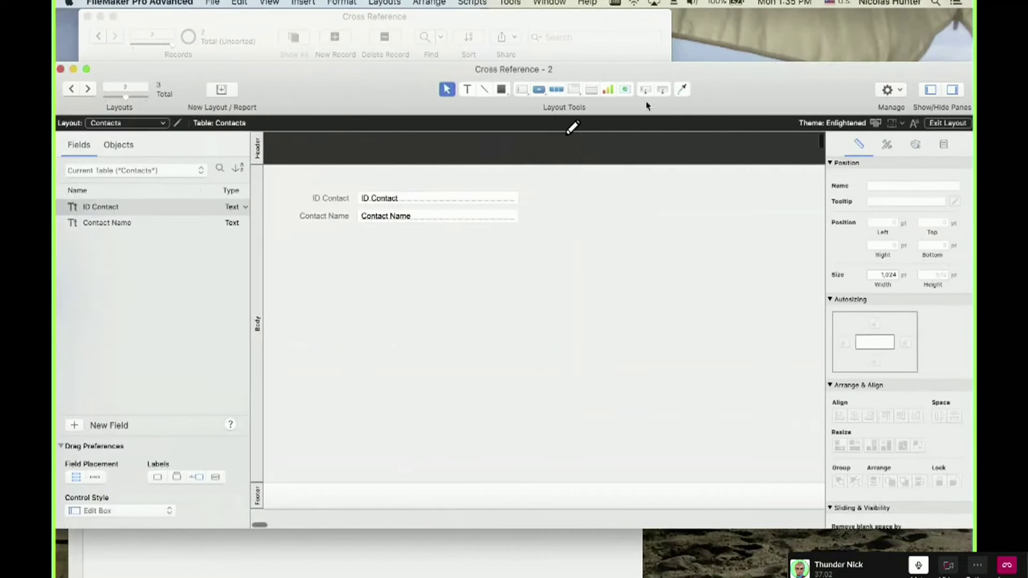
left_click(592, 90)
left_click_drag(561, 180, 738, 463)
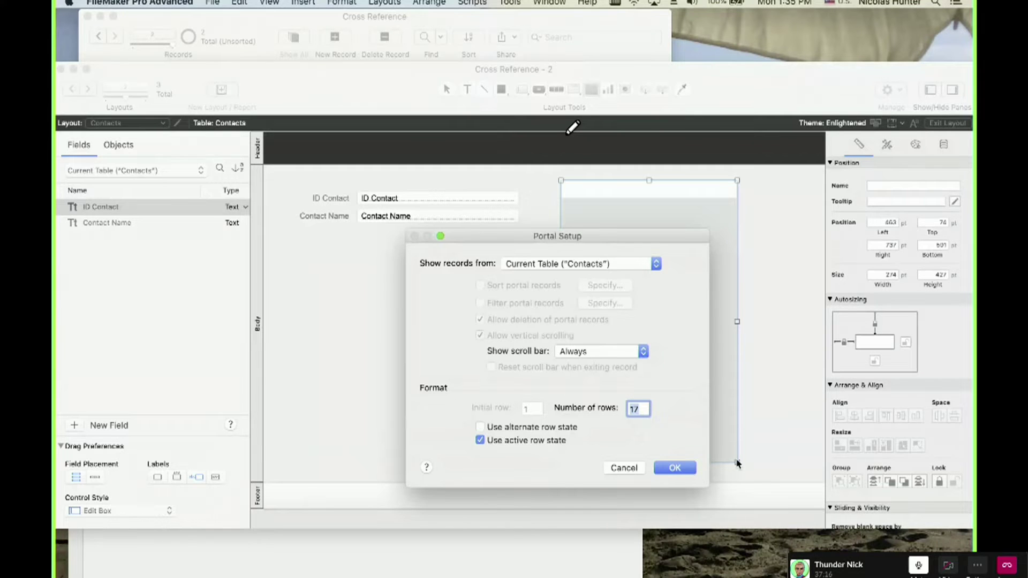
left_click(574, 265)
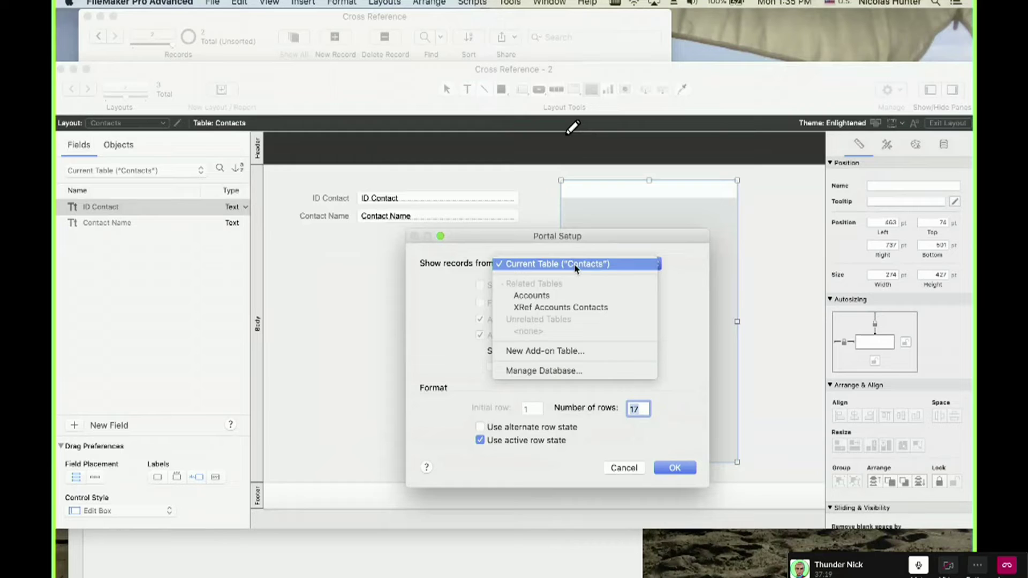
left_click(574, 295)
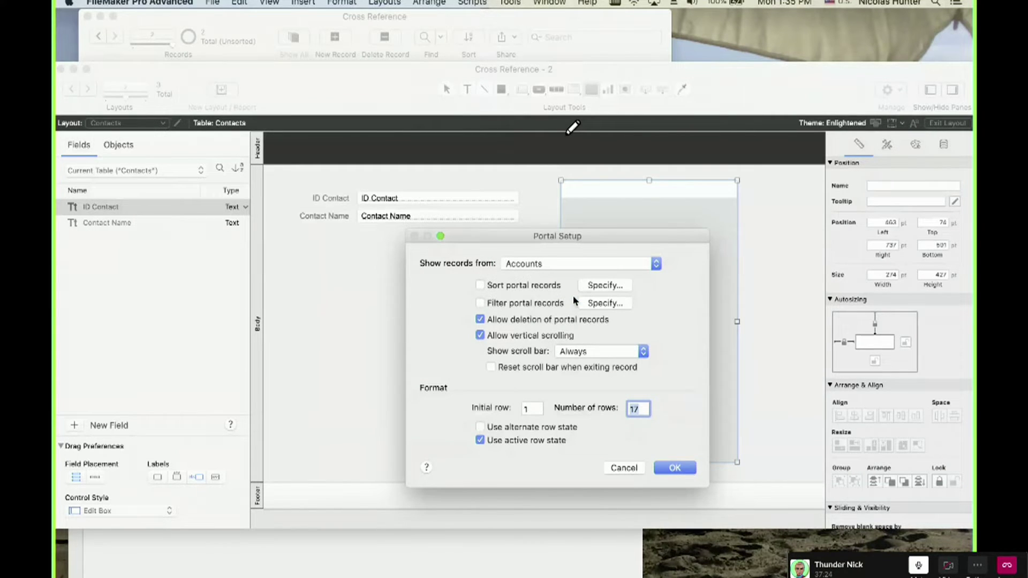
left_click(669, 467)
Show Account Name in the portal and return to Browse mode.
double_click(235, 93)
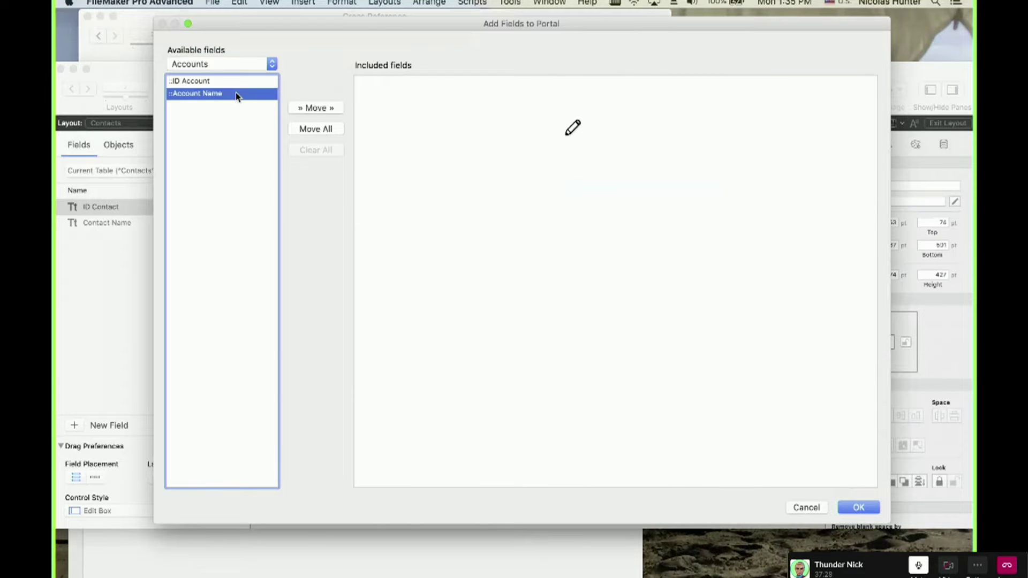
left_click(859, 507)
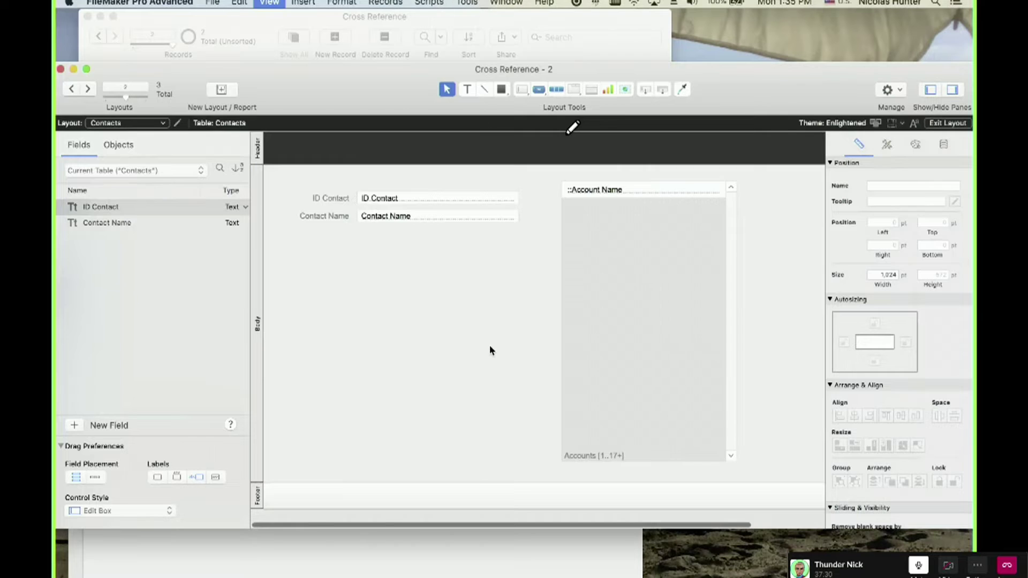
key("super+b")
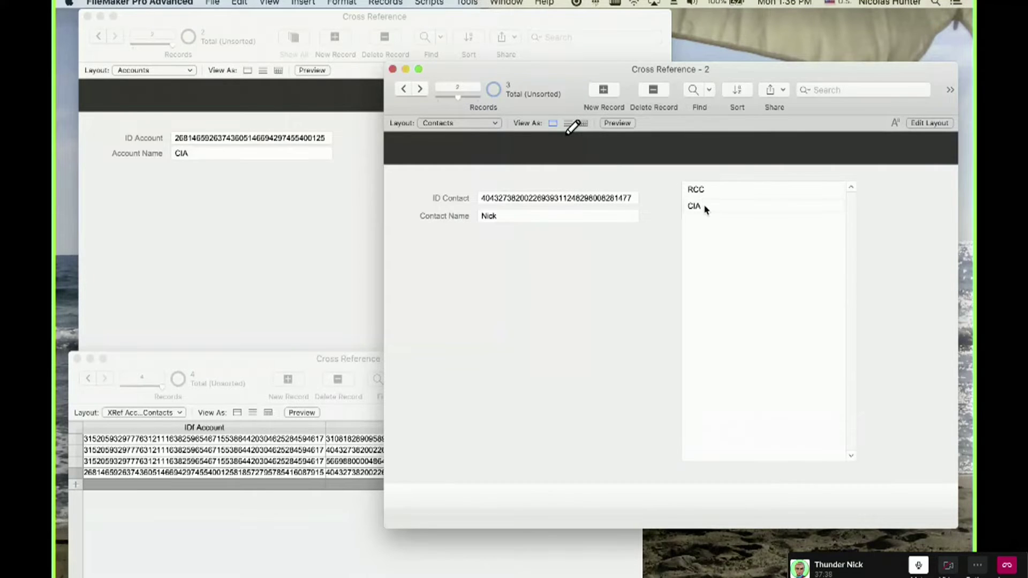
Step back to the RCC account and the previous contact record, then open the relationships graph.
left_click(188, 220)
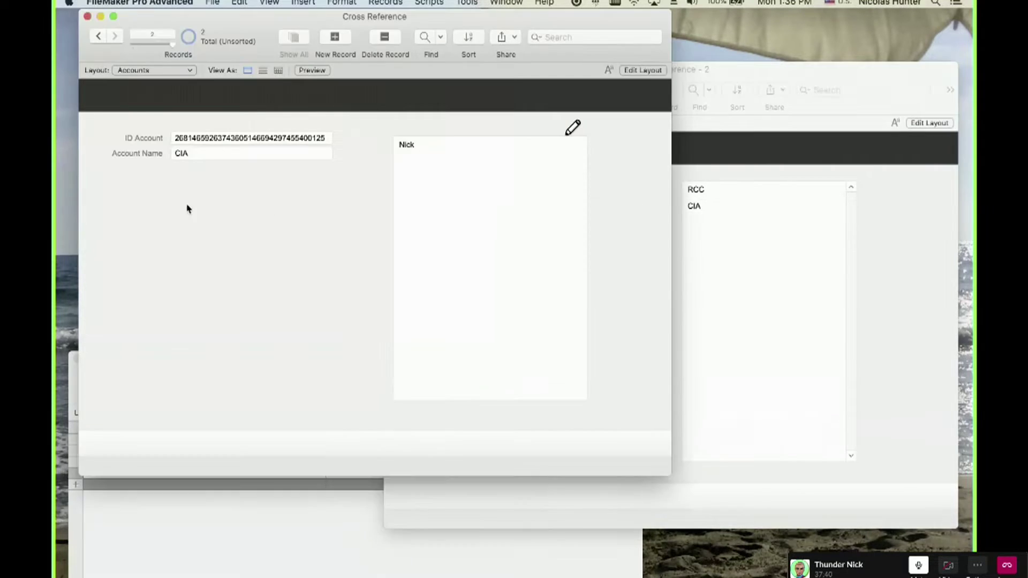
left_click(100, 37)
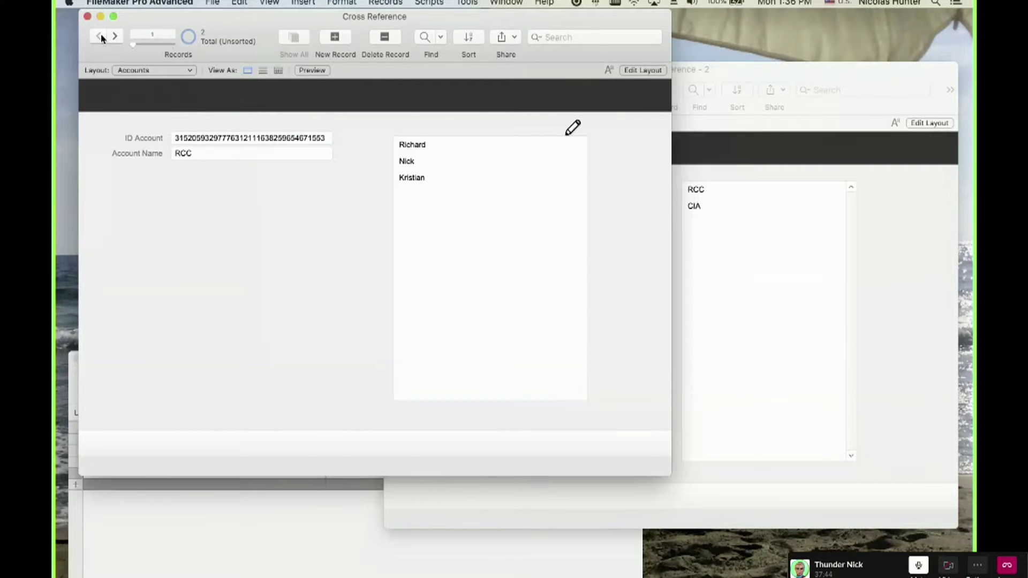
left_click(852, 316)
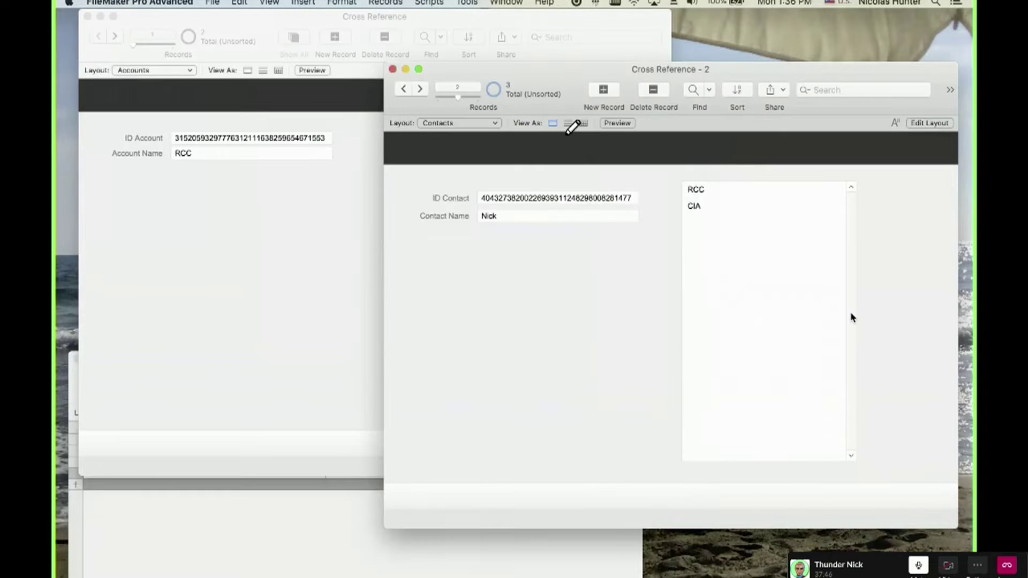
left_click(404, 90)
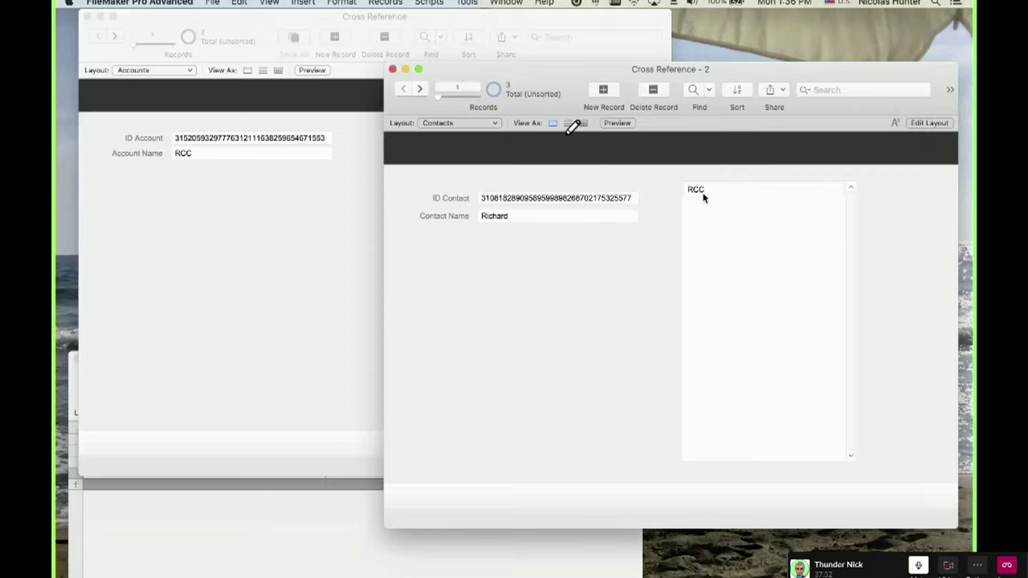
key("super+shift+d")
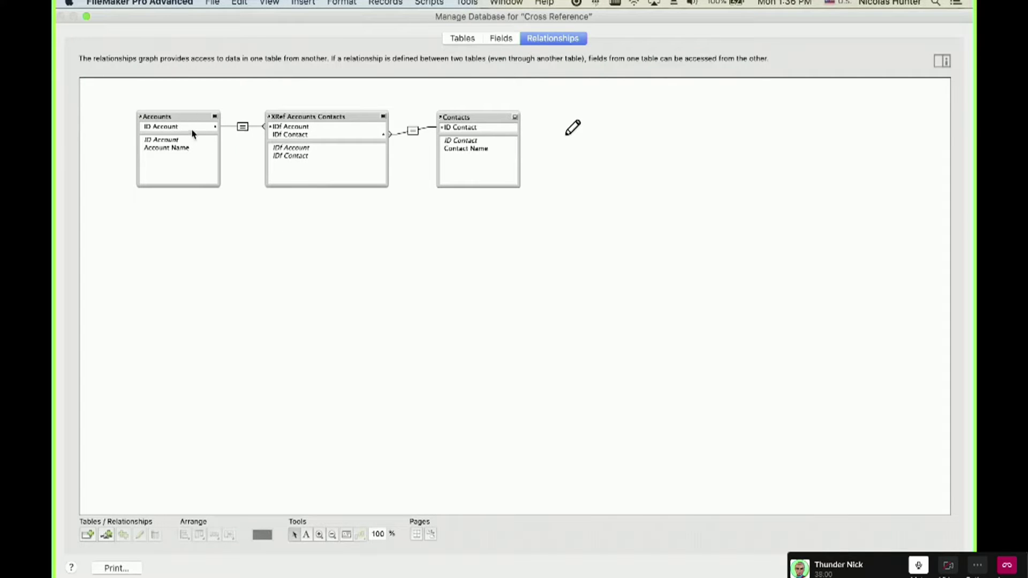
Sketch trial relationship lines from ID Account and ID Contact, then discard them and close the graph.
left_click_drag(188, 128, 453, 135)
left_click_drag(455, 129, 428, 79)
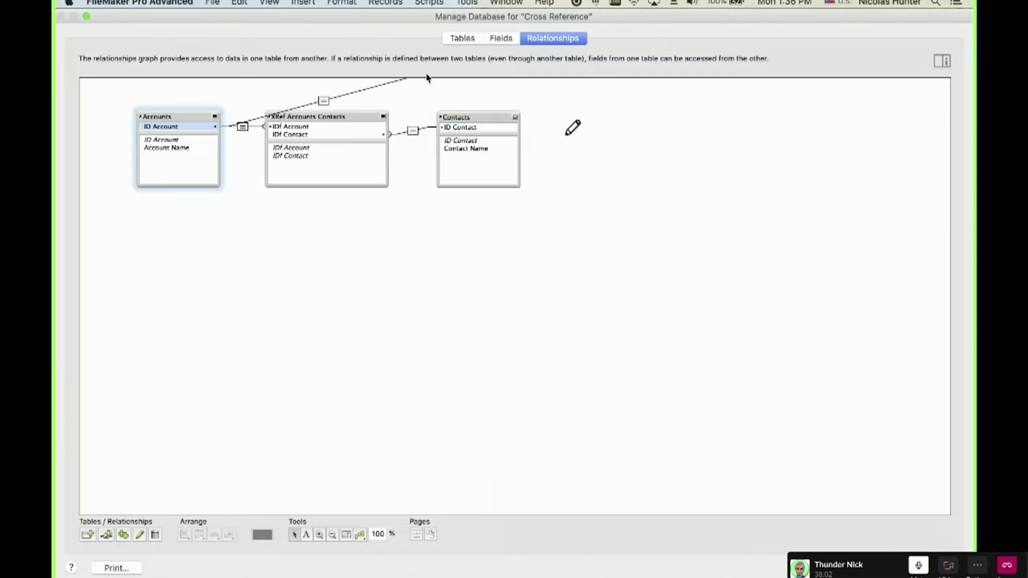
left_click(446, 129)
left_click_drag(226, 124, 233, 100)
left_click(338, 292)
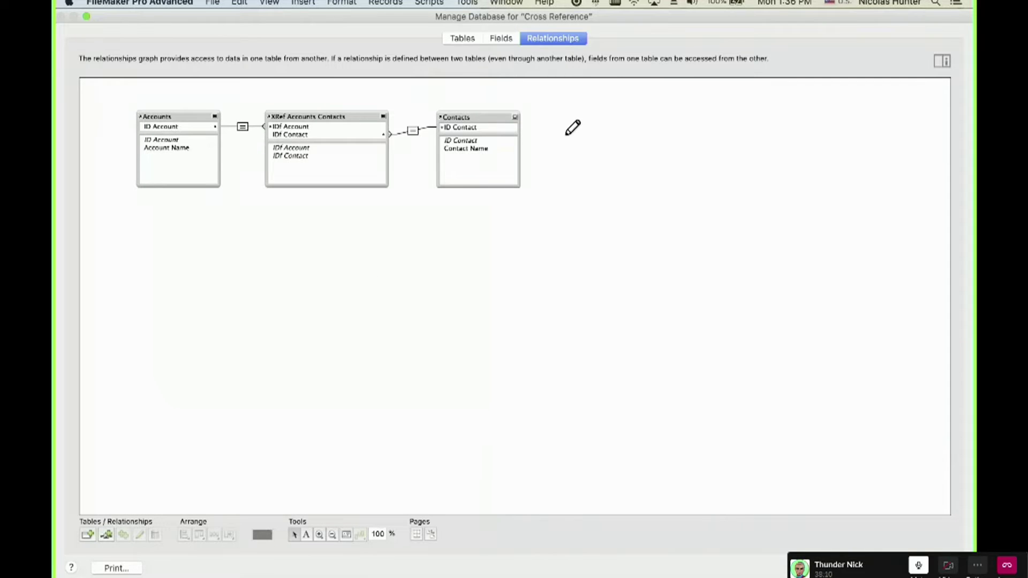
key("Escape")
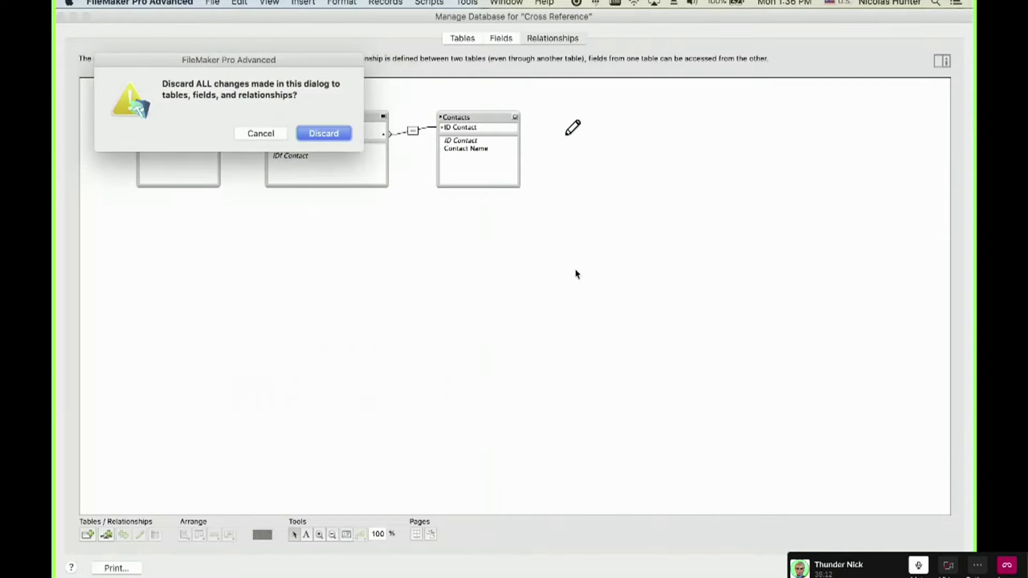
left_click(325, 134)
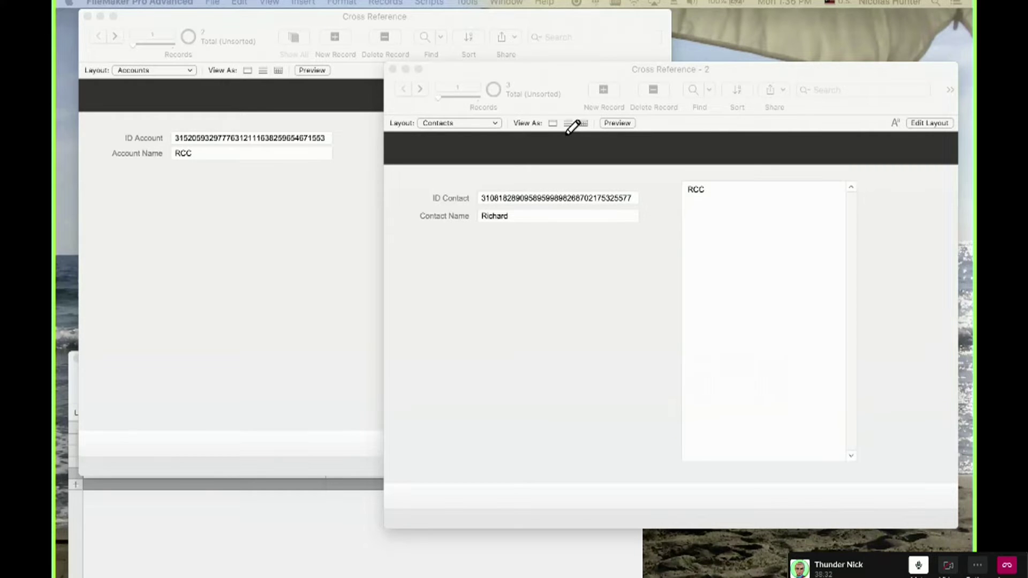
Reopen Manage Database with Shift-Cmd-D to view the Accounts–XRef–Contacts graph.
key("super+shift+d")
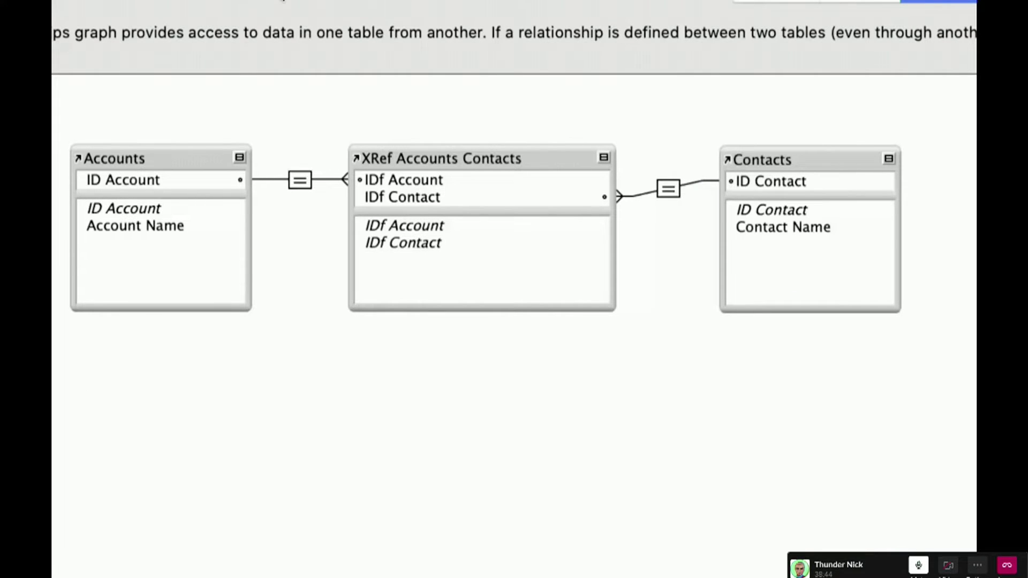
Take the Slack call window out of full screen.
mouse_move(119, 21)
left_click(29, 11)
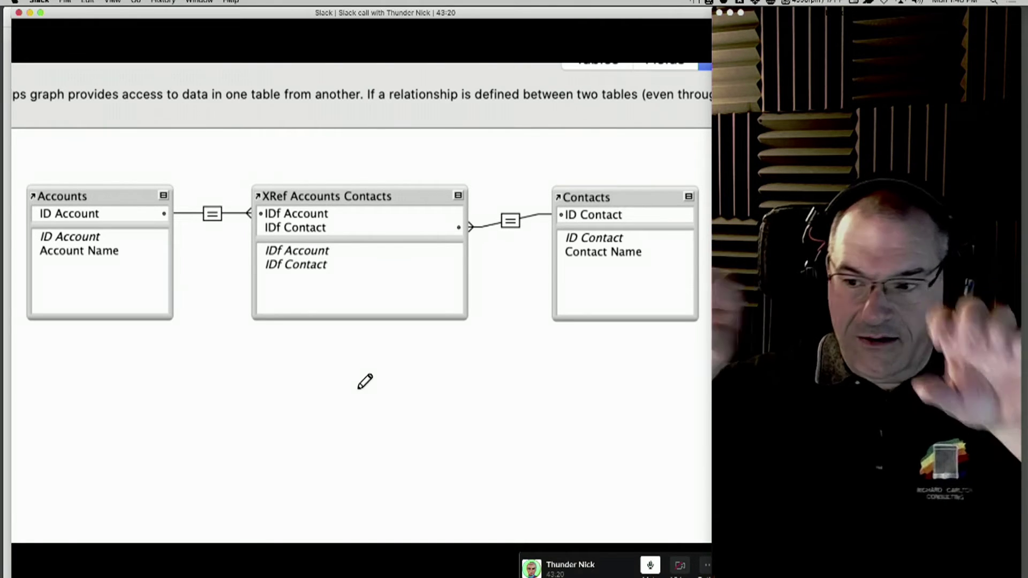
Move the webcam preview over the call window and stretch it to the screen's right edge.
left_click_drag(788, 13, 408, 18)
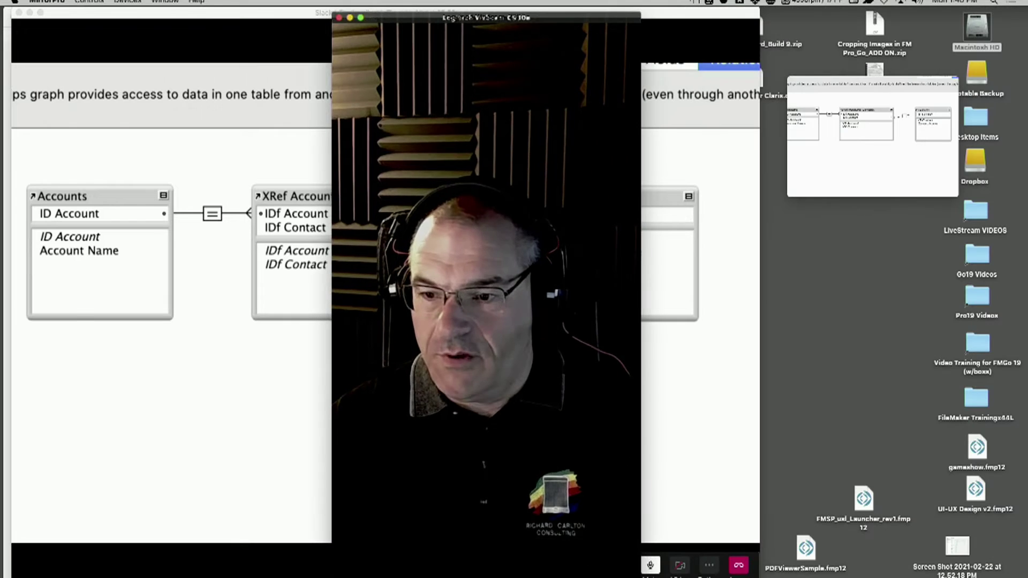
left_click_drag(641, 300, 1027, 300)
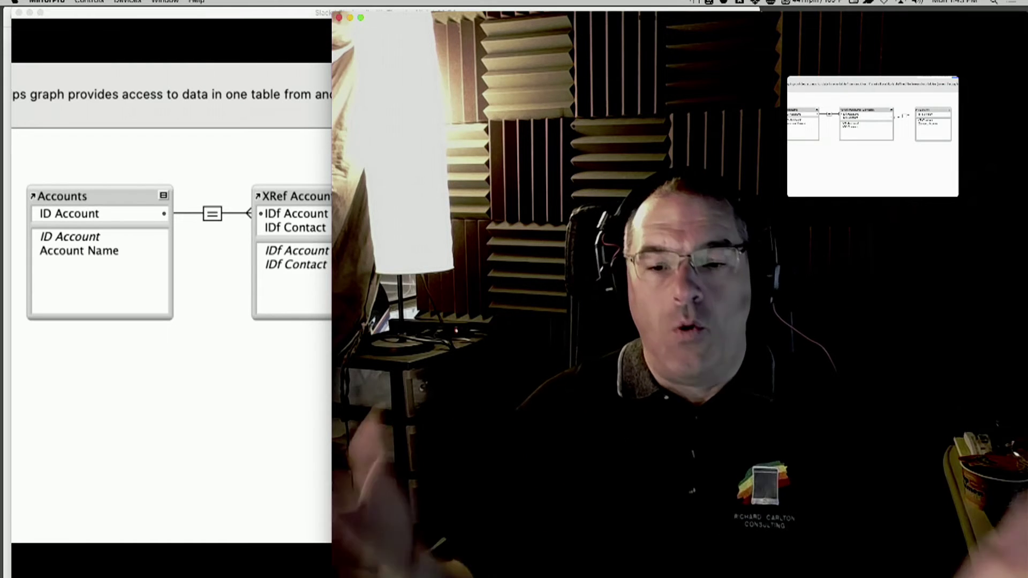
Narrow the webcam preview onto the right edge and move the call preview lower right.
left_click(405, 438)
left_click(239, 413)
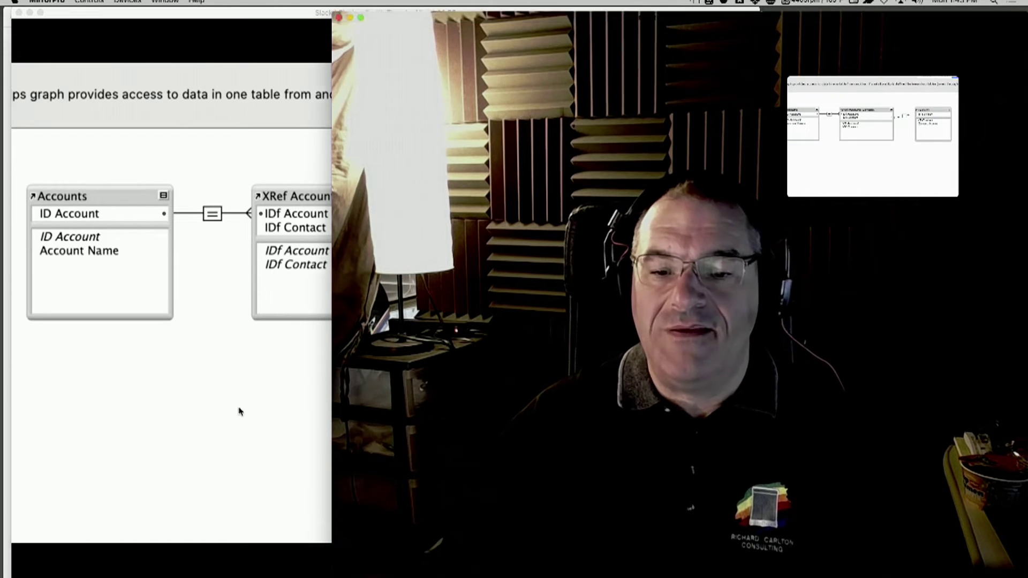
left_click_drag(1027, 577, 609, 573)
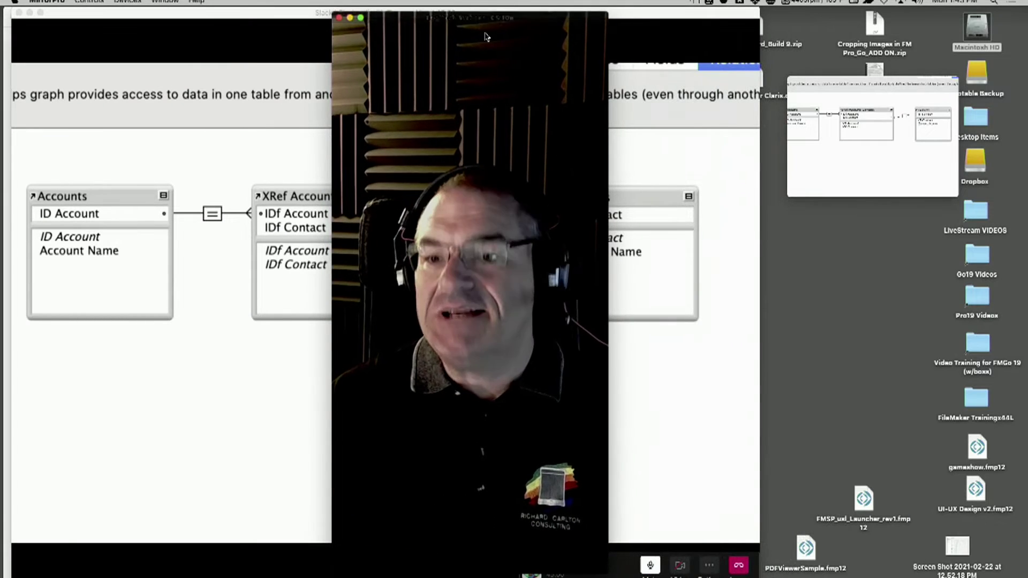
left_click_drag(470, 17, 895, 12)
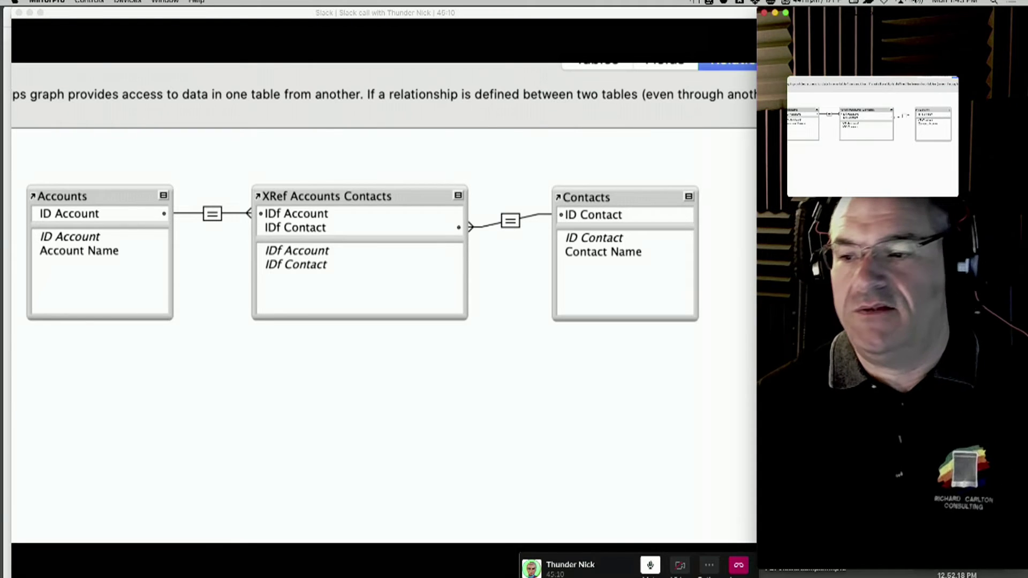
left_click_drag(865, 97, 772, 453)
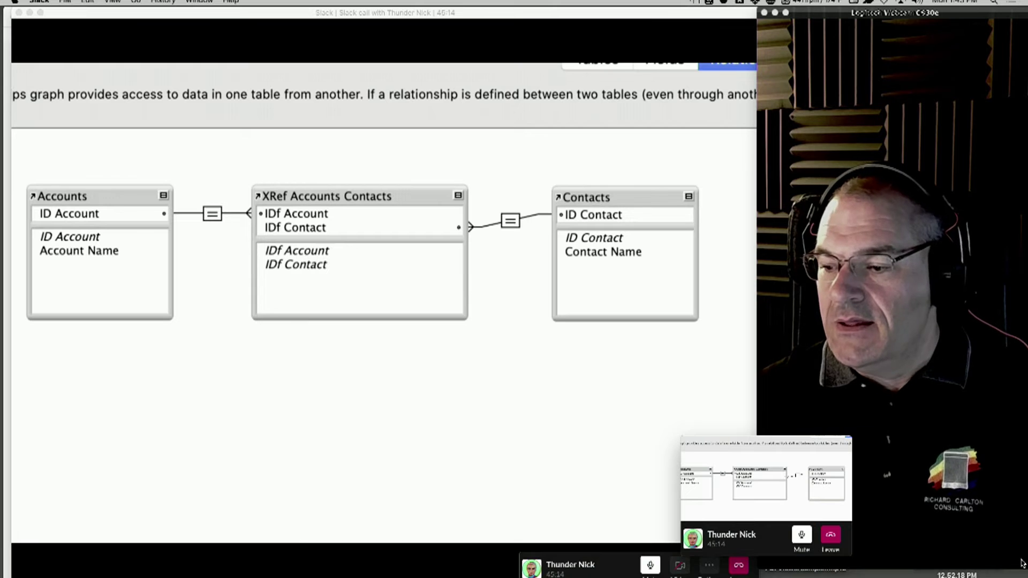
left_click_drag(990, 24, 971, 25)
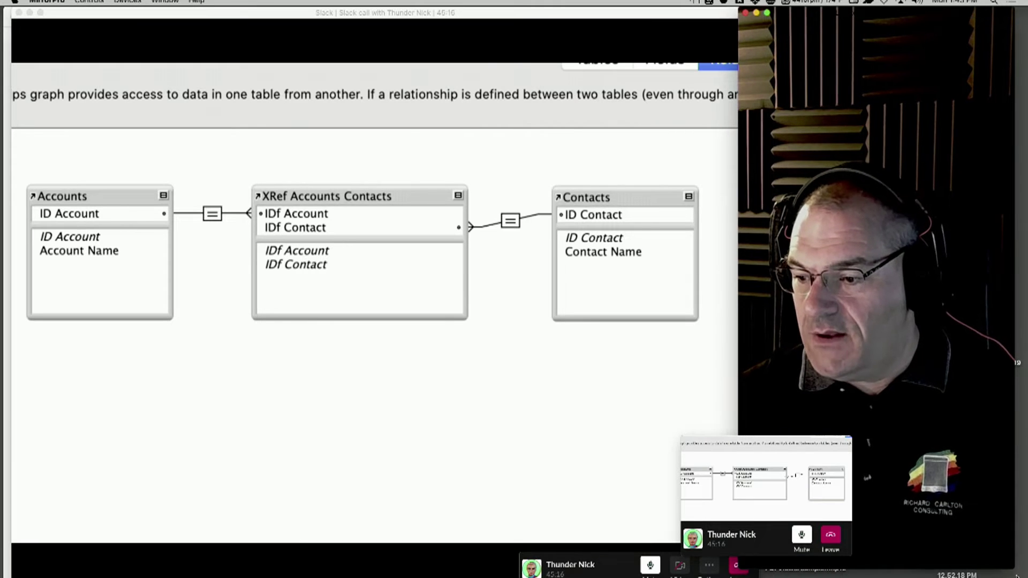
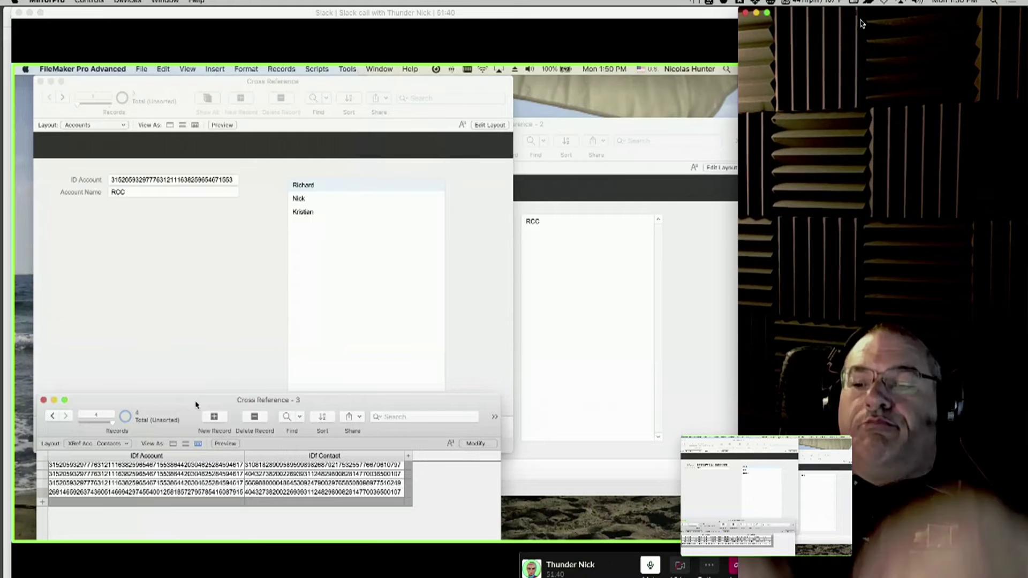
Bring the Accounts window forward and select Richard, Nick and Kristian in RCC's Contacts portal.
left_click(41, 13)
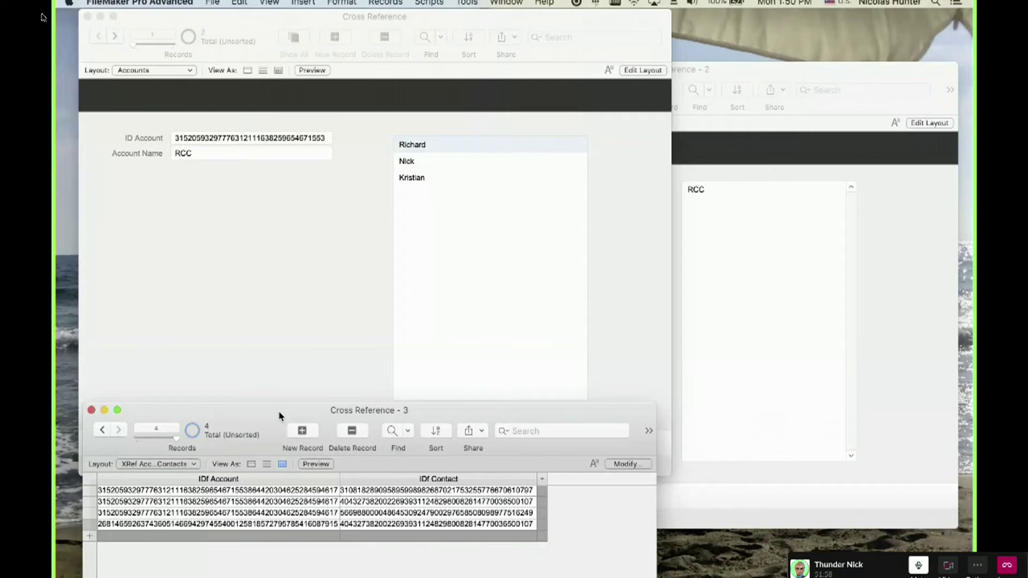
left_click(286, 321)
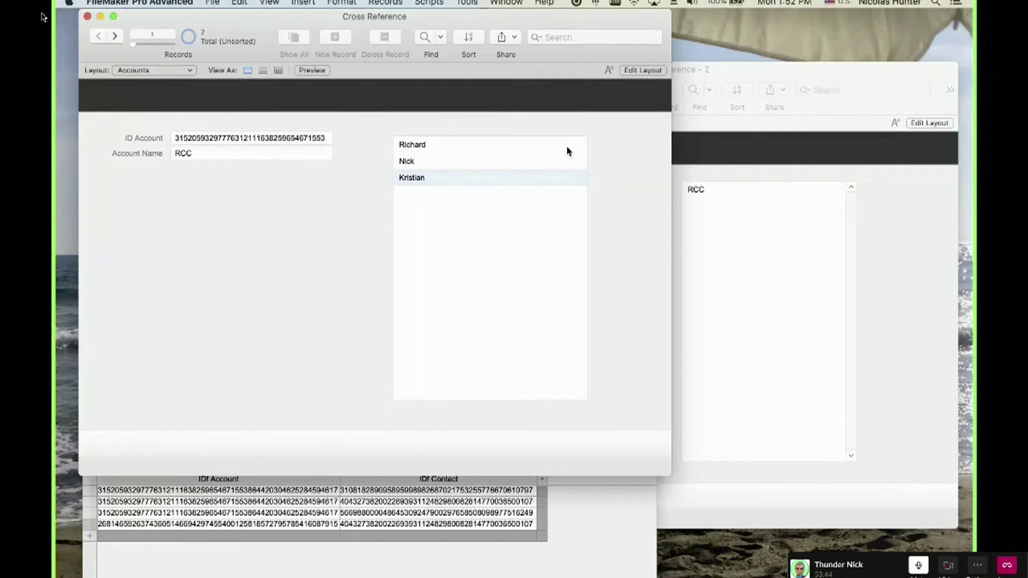
left_click(567, 147)
left_click(569, 163)
left_click(569, 180)
left_click(573, 165)
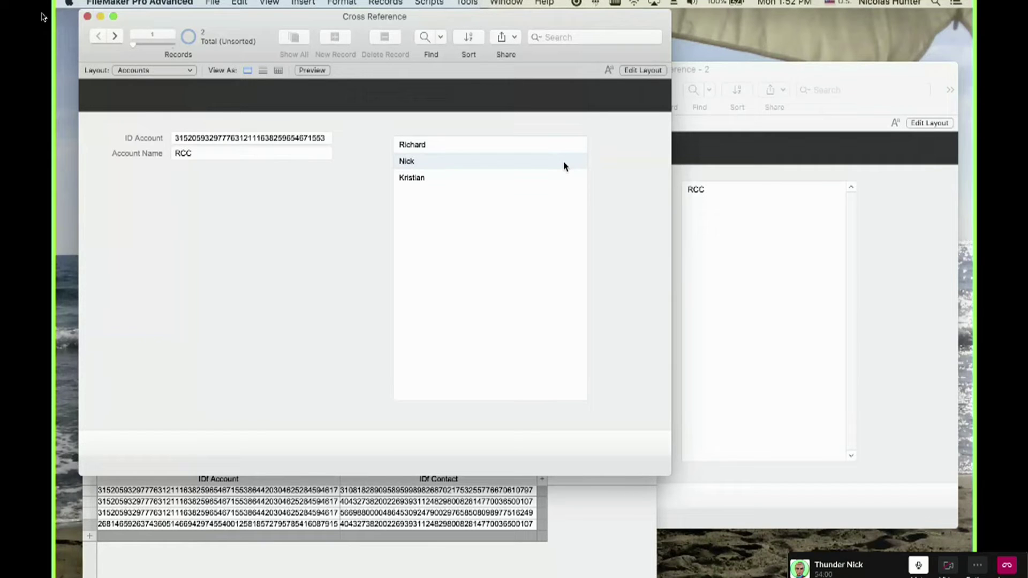
In Layout mode, inspect the Accounts, XRef Accounts Contacts and Contacts table occurrences in the relationships graph.
key("super+l")
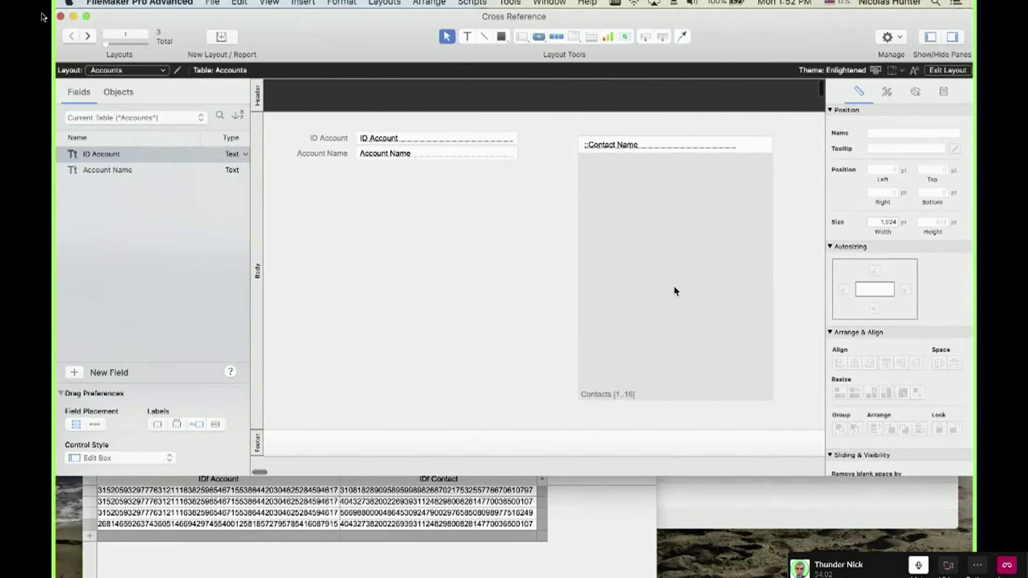
left_click(672, 290)
key("shift+super+d")
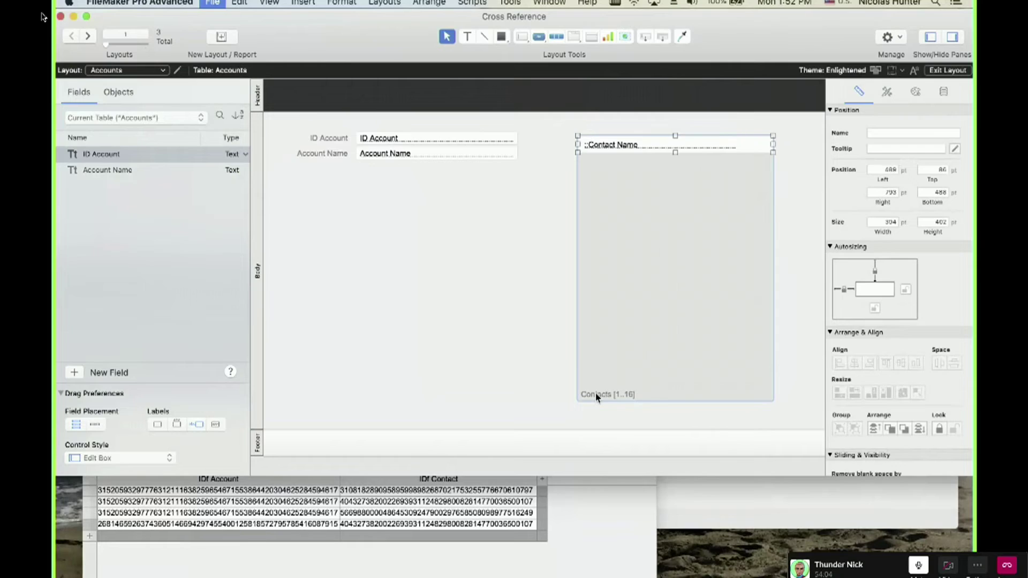
left_click(188, 118)
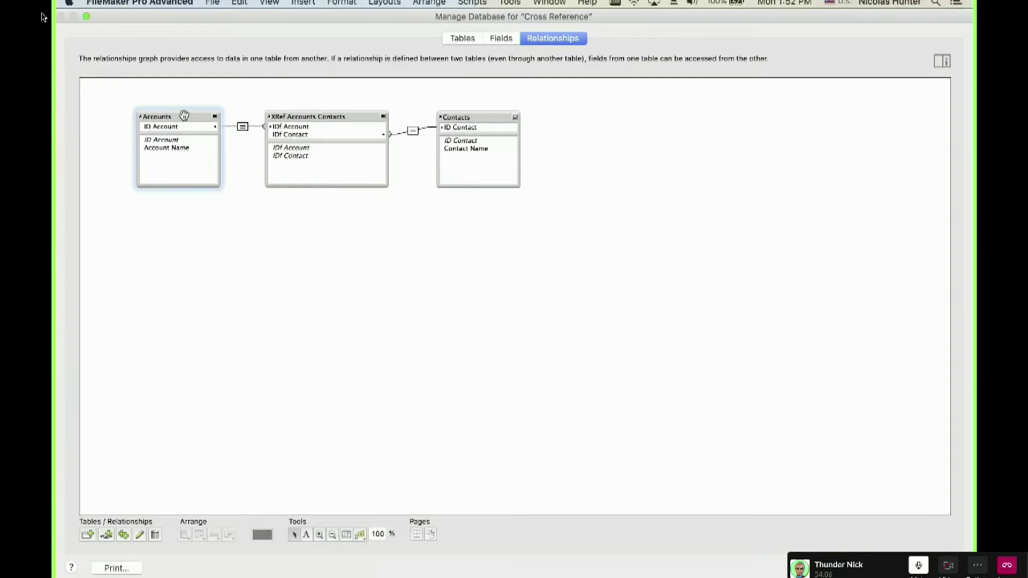
left_click(492, 116, "shift")
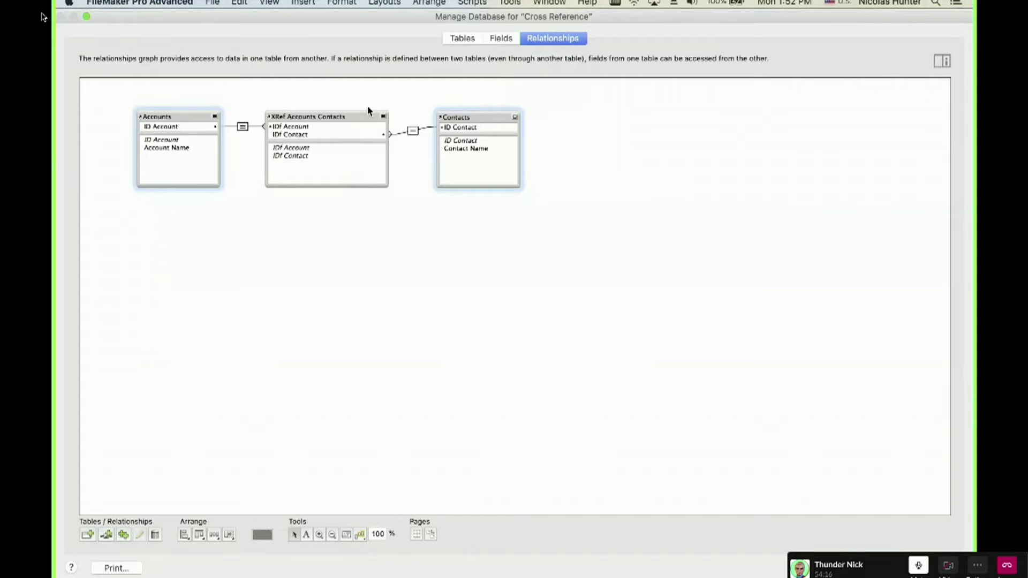
left_click_drag(303, 93, 384, 228)
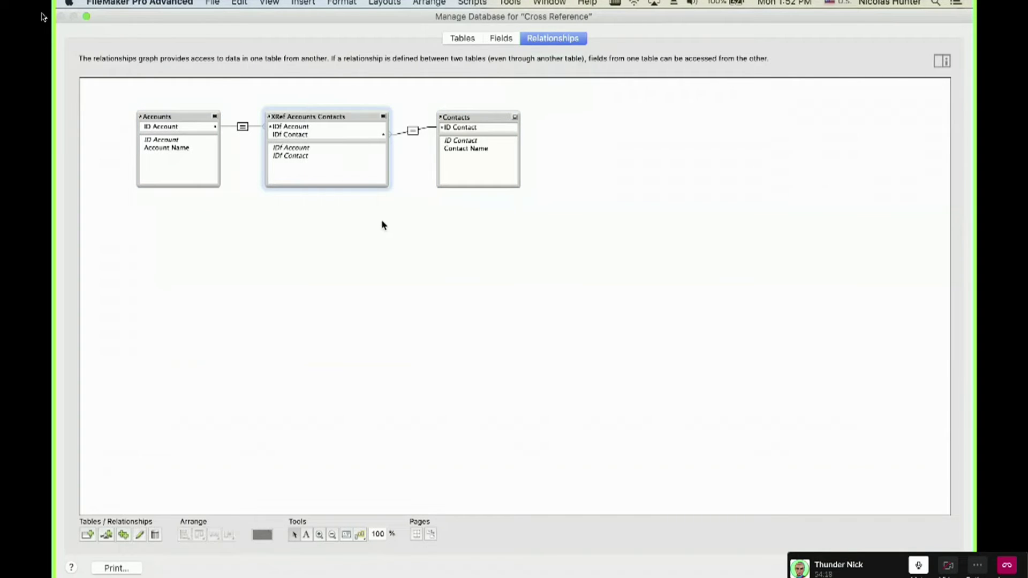
left_click_drag(278, 91, 373, 222)
left_click_drag(448, 93, 484, 145)
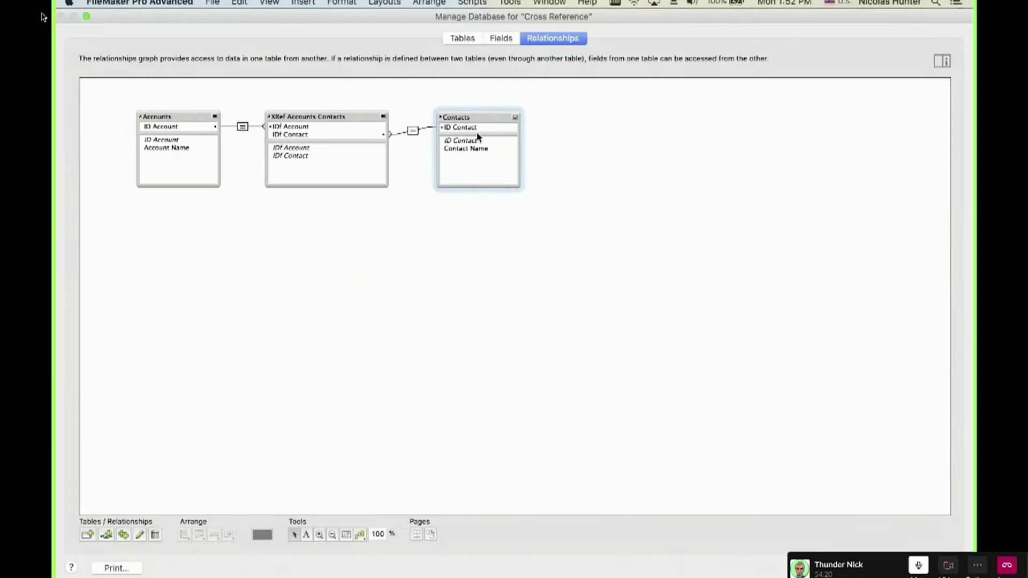
Close Manage Database, discarding changes, and go back to Layout mode on Accounts.
key("Escape")
left_click(324, 133)
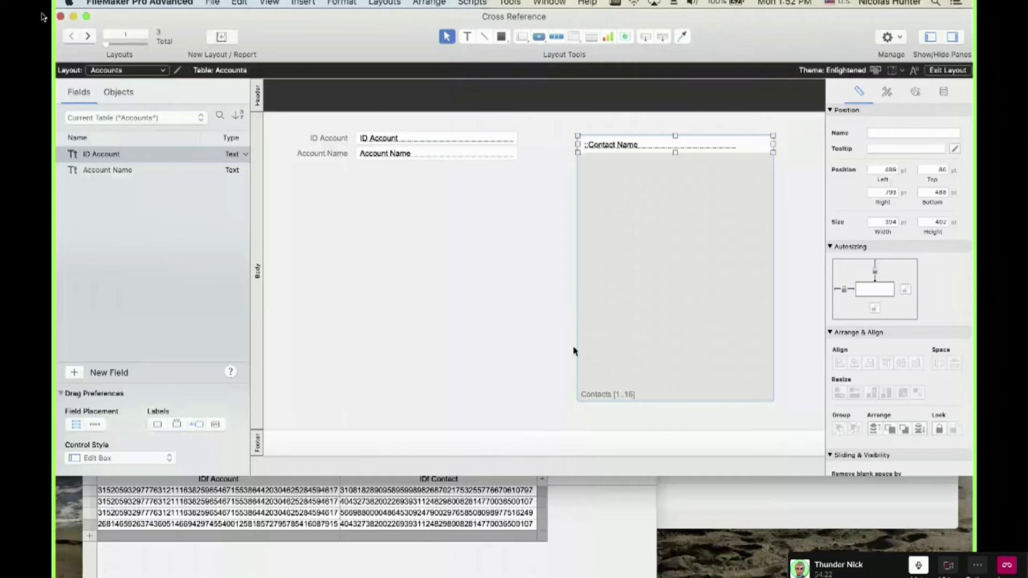
key("super+b")
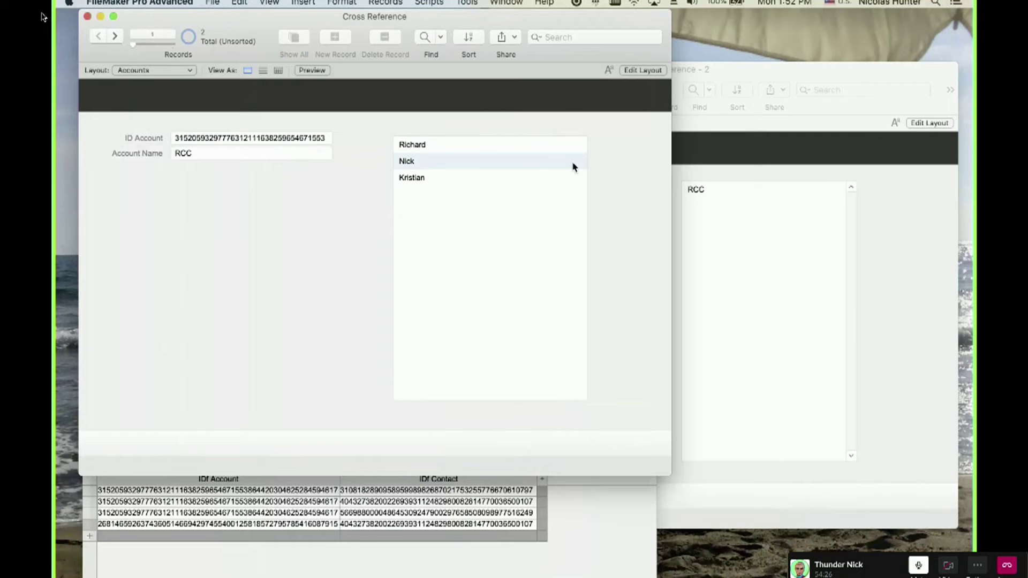
key("super+l")
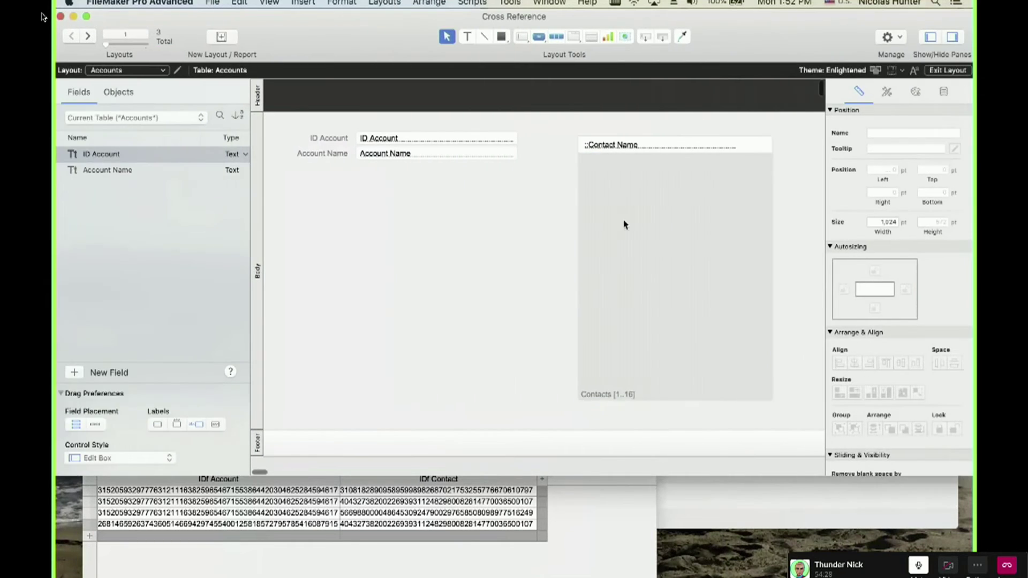
Enable 'Allow deletion of portal records' in the Contacts portal setup.
double_click(624, 223)
left_click(523, 321)
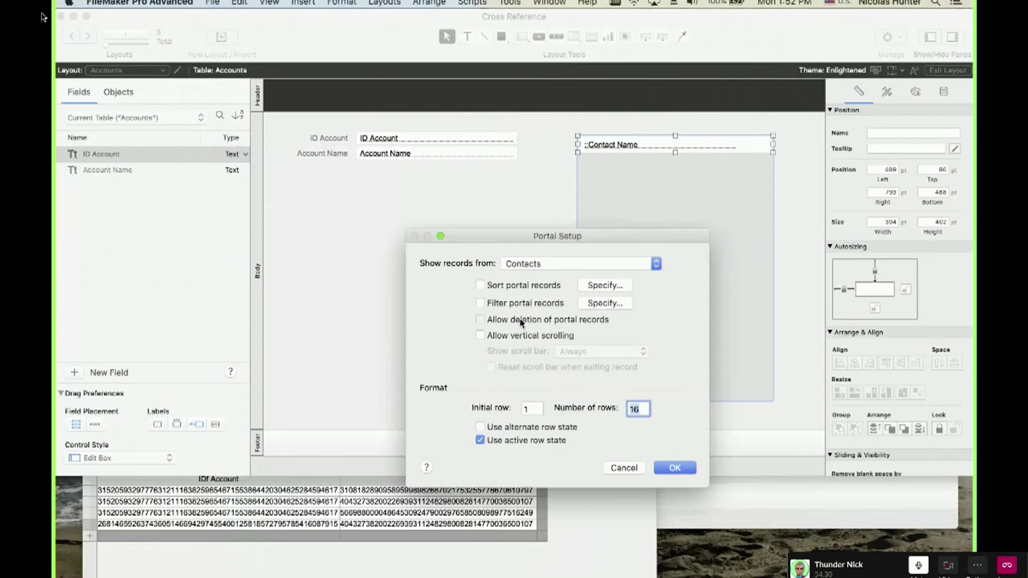
left_click(676, 468)
In Browse mode, delete Nick's related record from RCC's portal.
key("super+b")
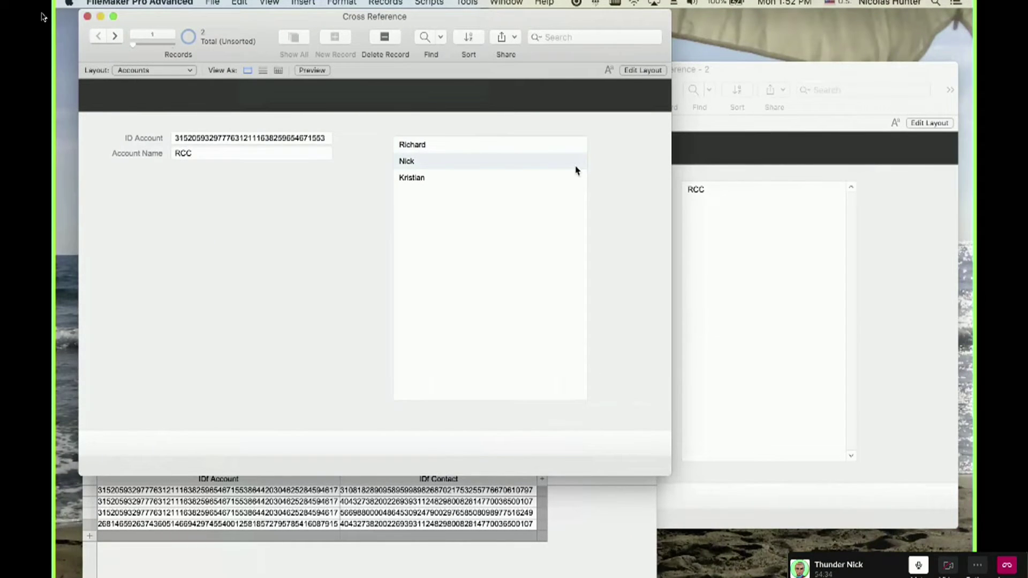
key("BackSpace")
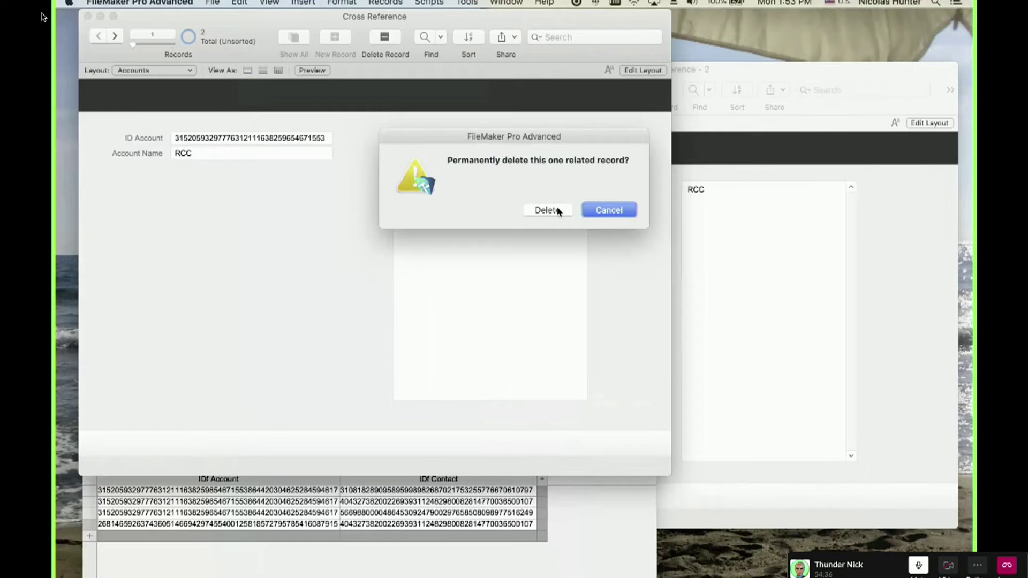
left_click(557, 211)
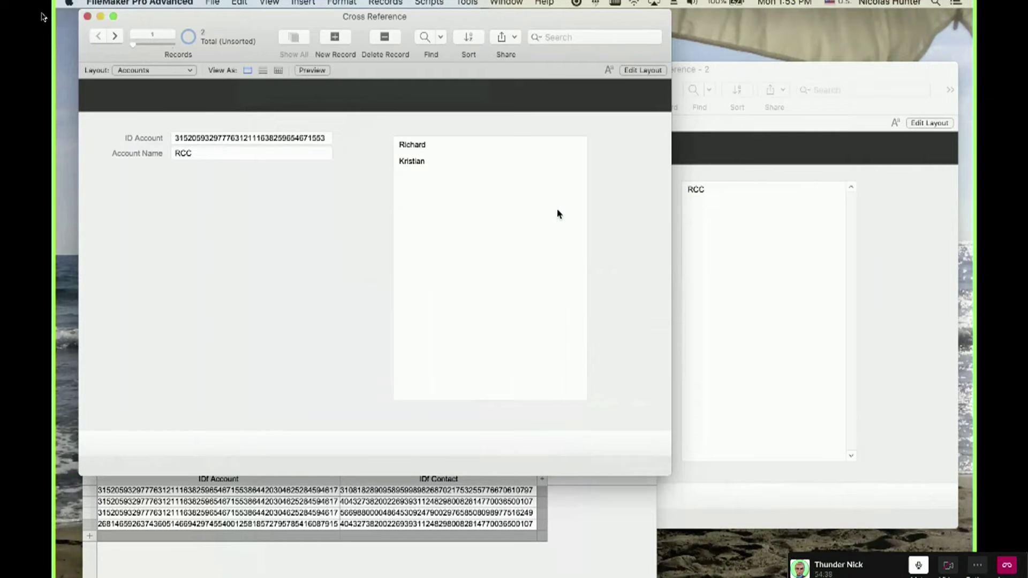
left_click(741, 257)
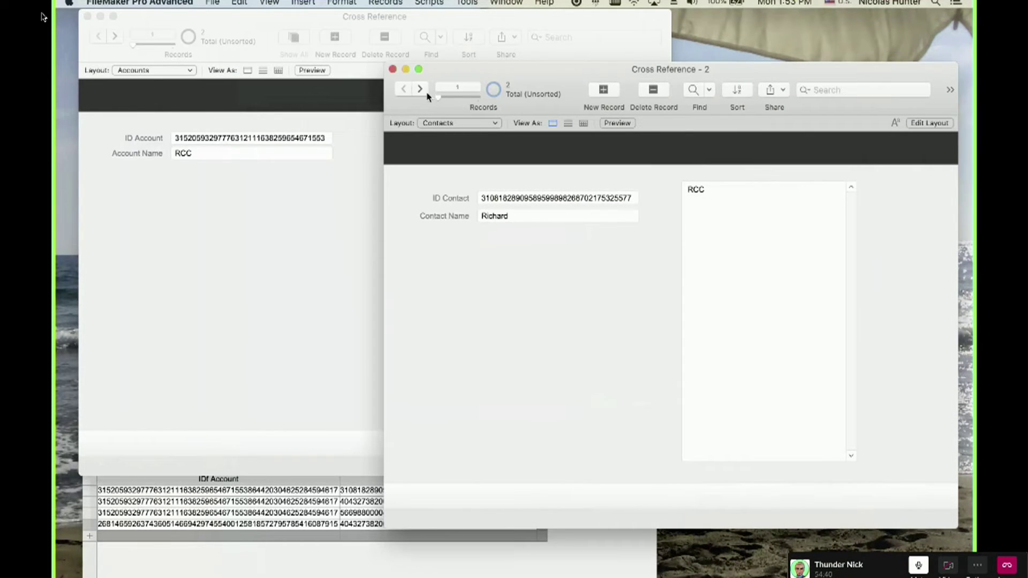
Step back and forth between Richard's and Kristian's contact records.
left_click(419, 89)
left_click(405, 89)
left_click(419, 89)
left_click(401, 89)
left_click(417, 89)
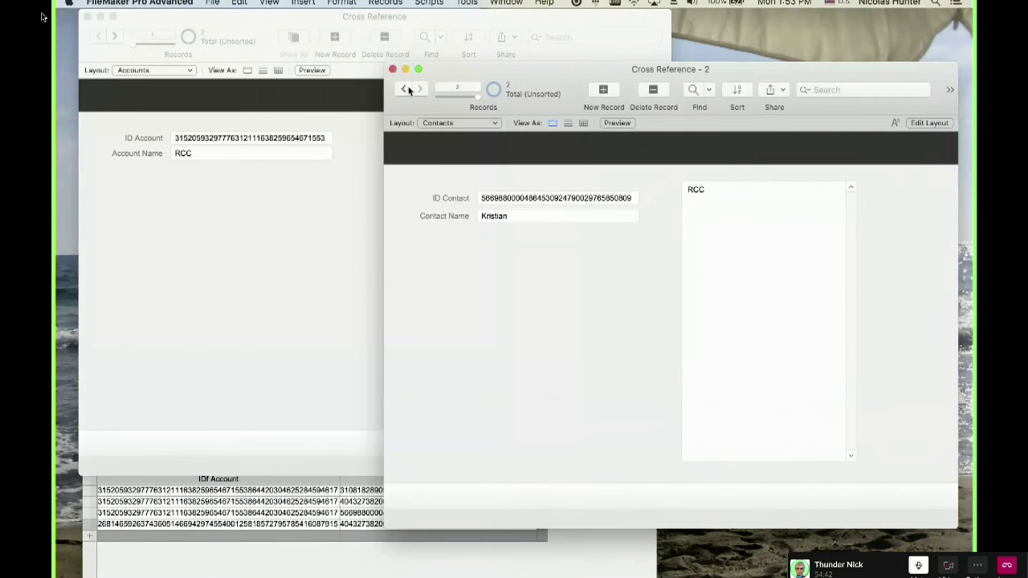
left_click(402, 90)
left_click(420, 89)
left_click(418, 90)
Go to the CIA account and check its empty Contacts portal in Layout mode.
left_click(211, 248)
left_click(117, 37)
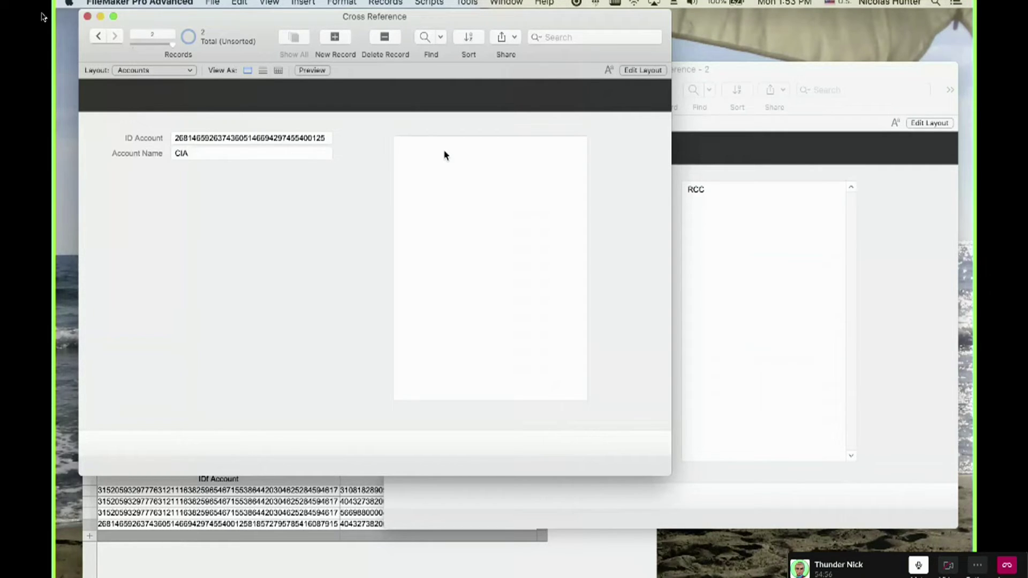
key("super+l")
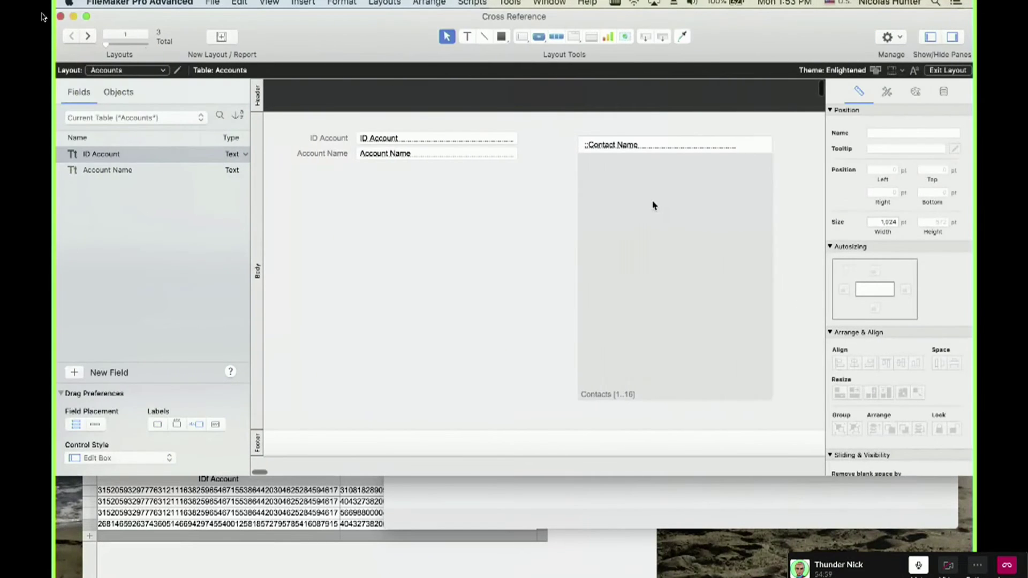
left_click(642, 212)
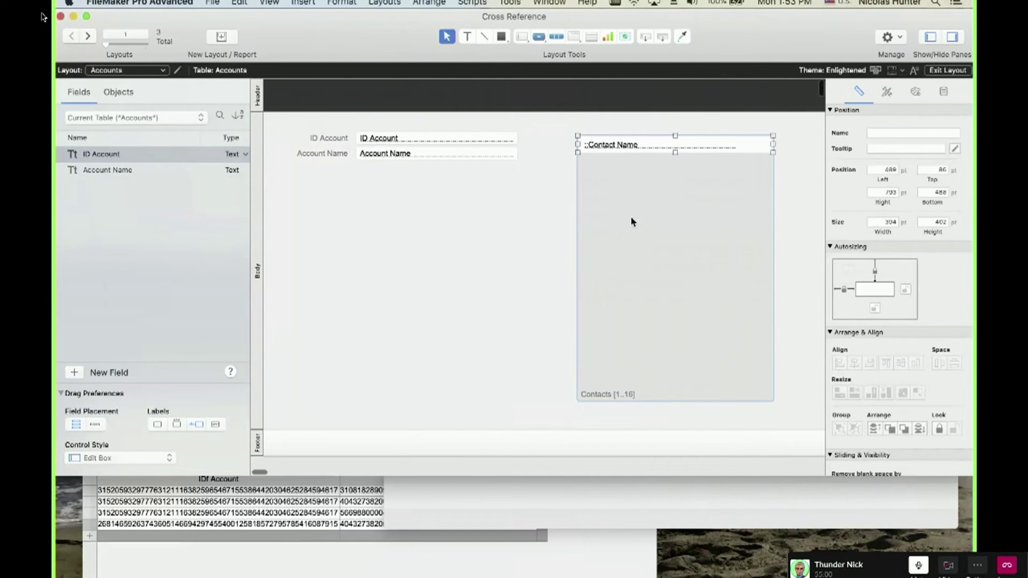
key("super+b")
Nudge the join table window up and right, then create a new contact record.
left_click(666, 200)
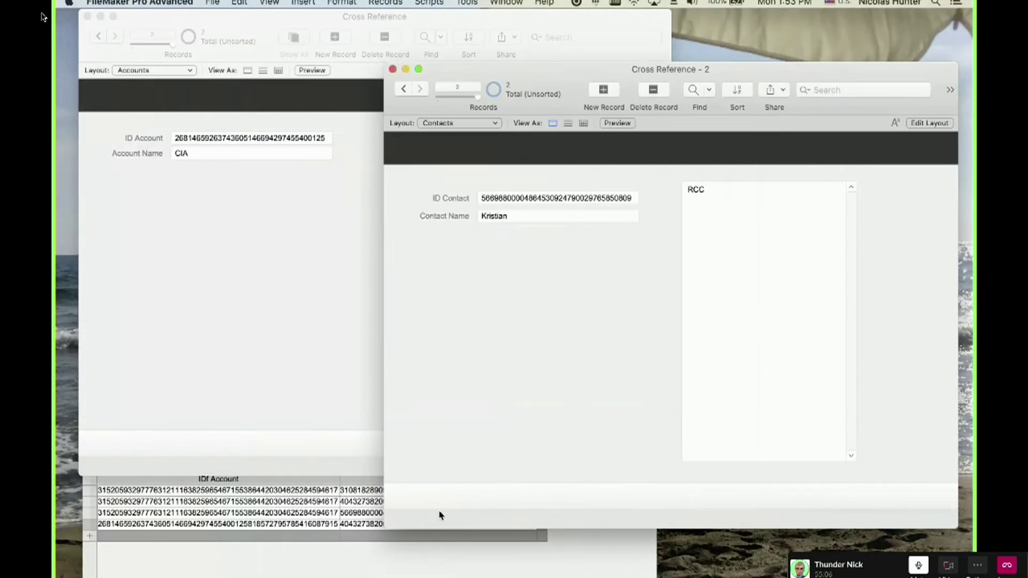
left_click(444, 560)
left_click_drag(376, 414, 407, 404)
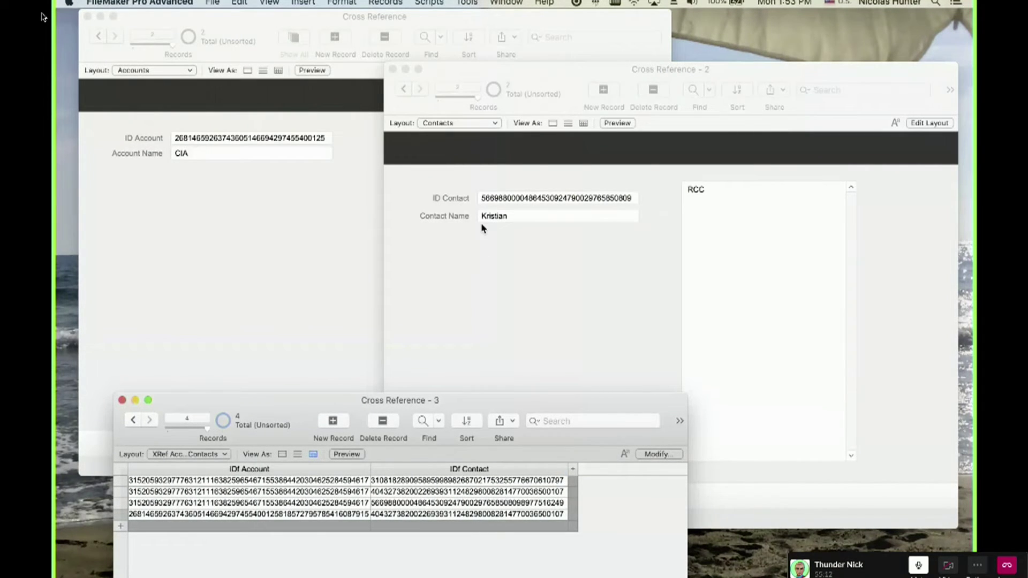
left_click(422, 89)
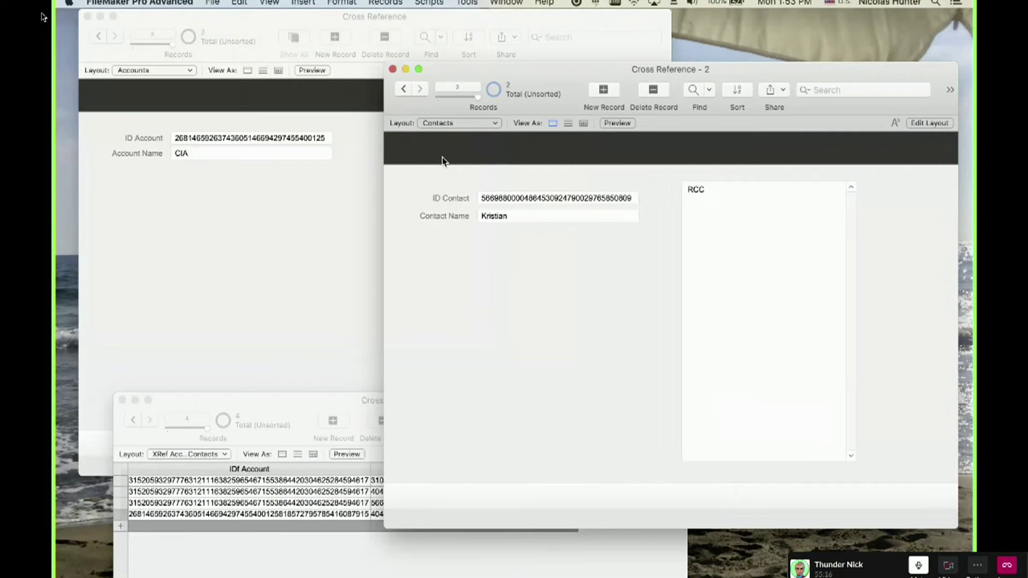
key("super+n")
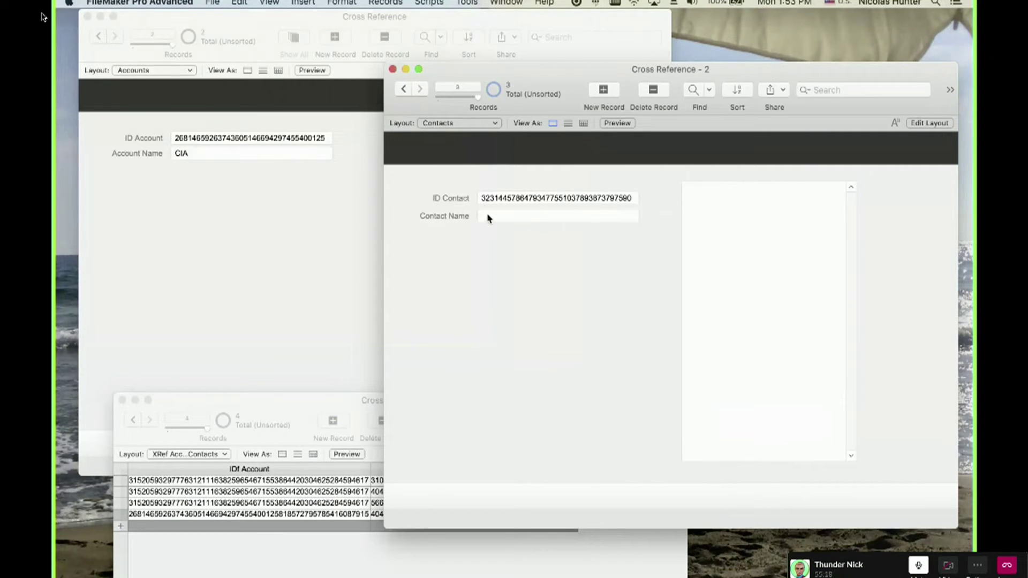
Name the new contact 'Nick' and copy its ID Contact.
left_click(488, 216)
type("Nick")
left_click(499, 228)
left_click(493, 199)
double_click(495, 198)
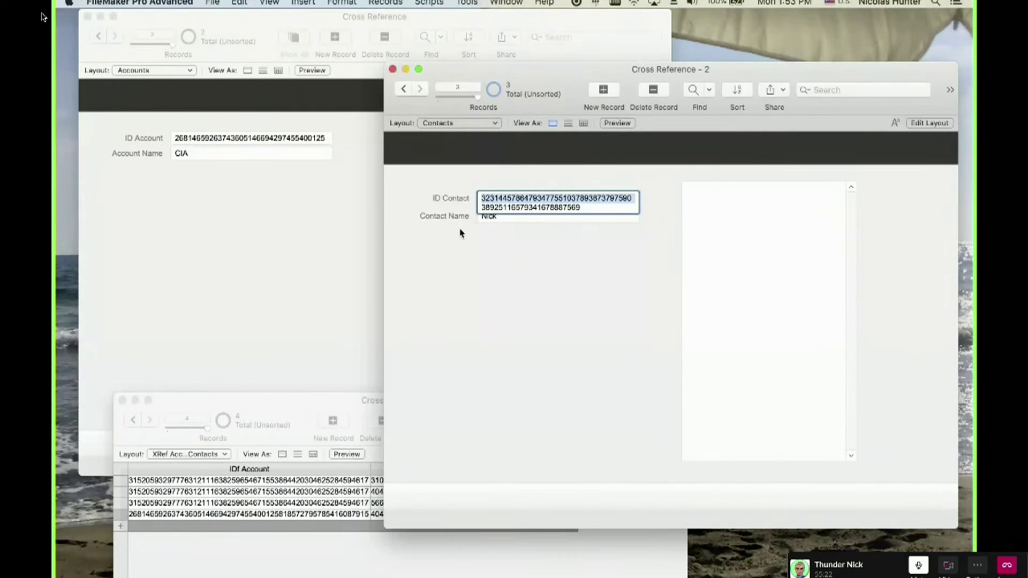
key("super+c")
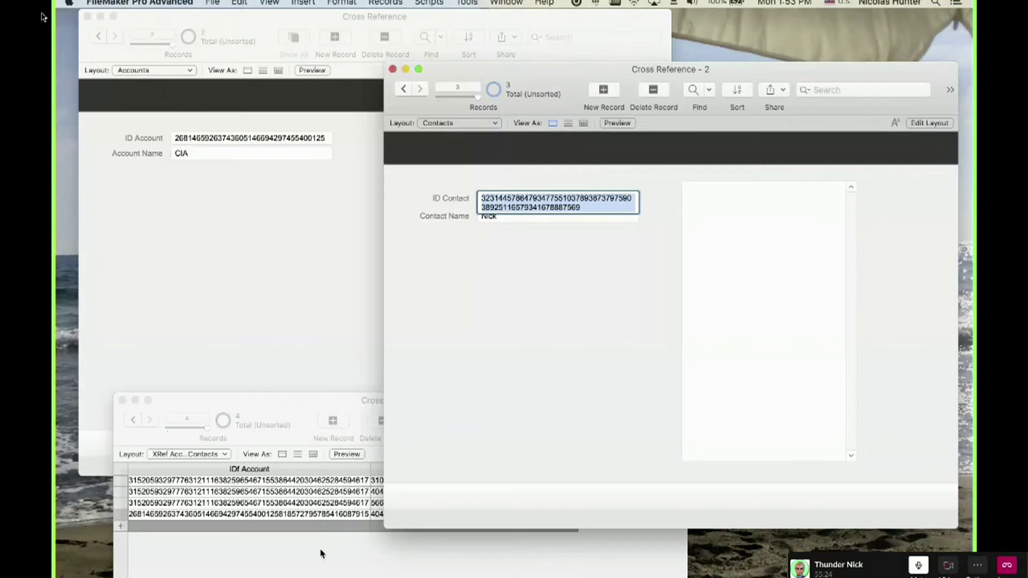
Add a new join table row and paste Nick's ID into IDf Contact.
left_click(322, 554)
left_click(200, 151)
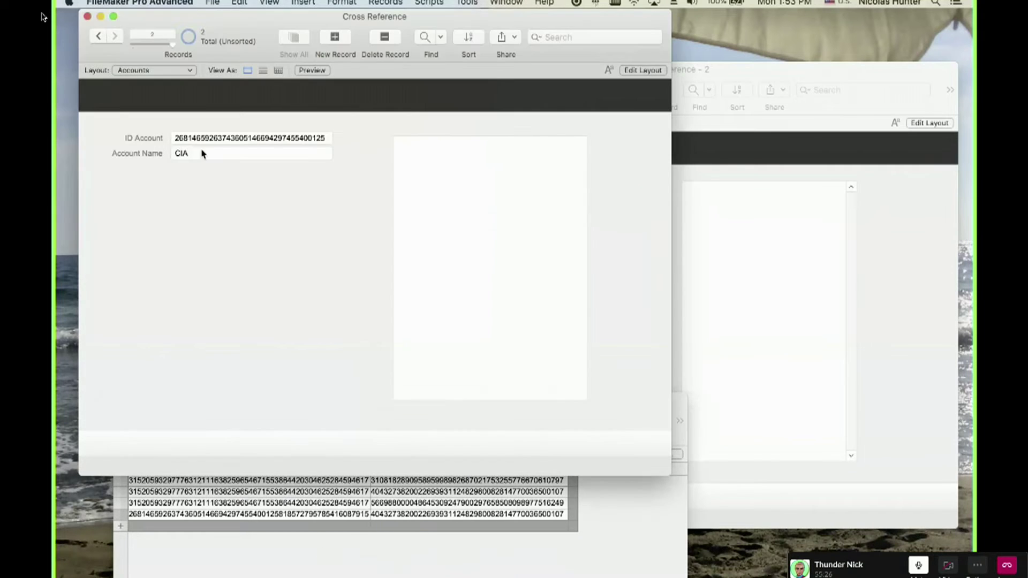
left_click(149, 519)
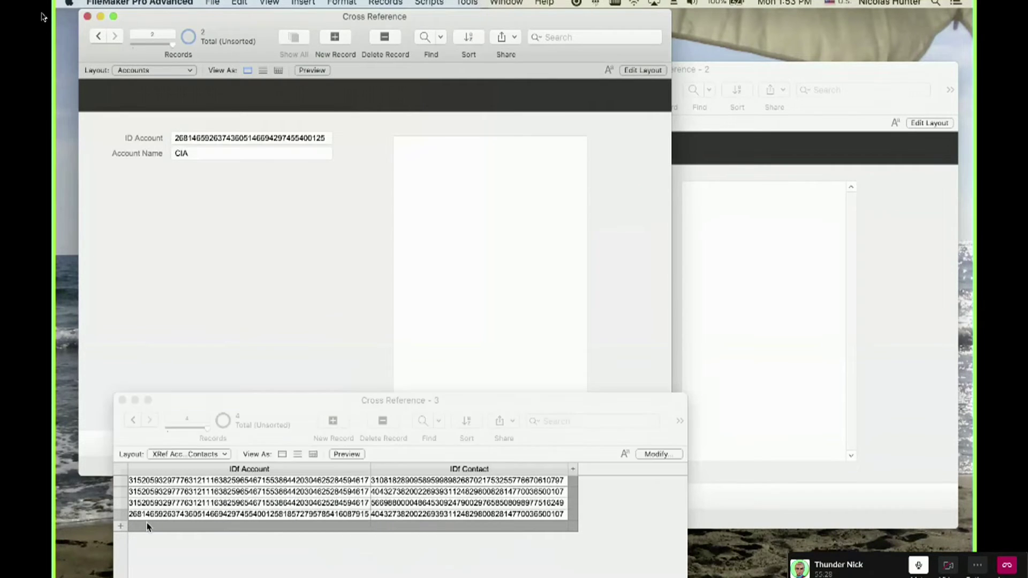
left_click(165, 529)
left_click(436, 531)
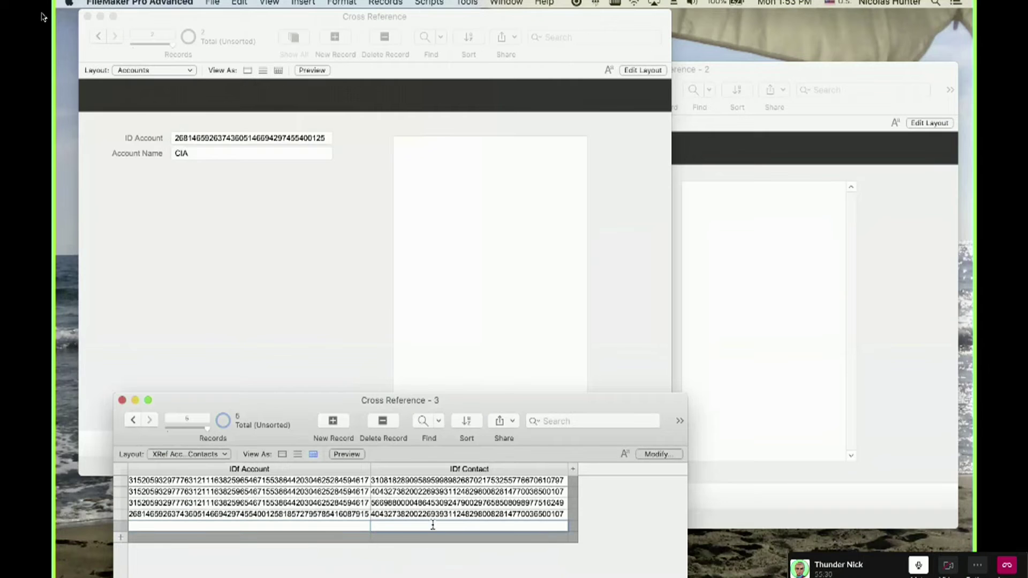
key("super+v")
left_click(278, 238)
Copy CIA's ID Account and paste it into the new join row.
left_click(236, 132)
left_click(237, 132)
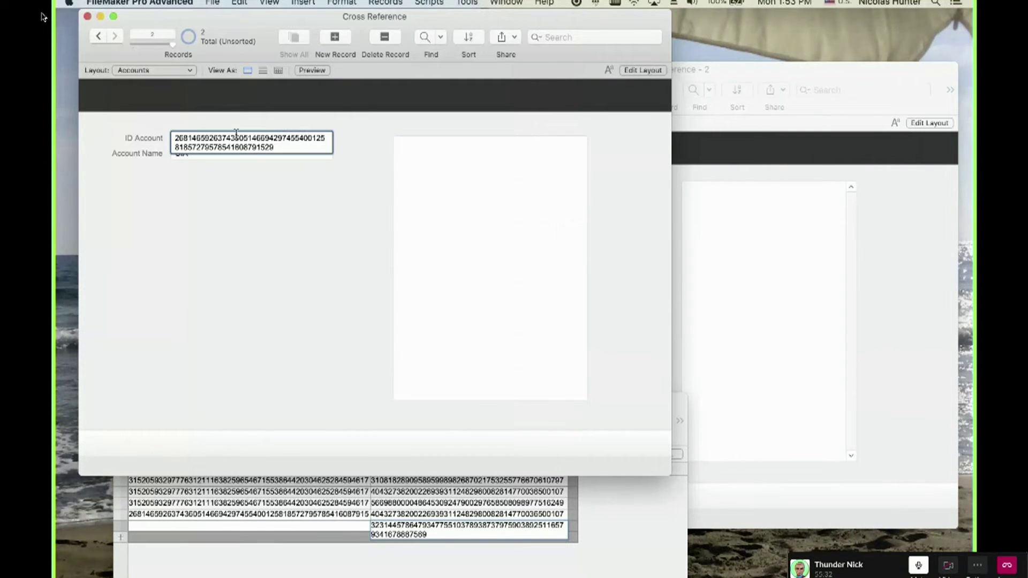
key("super+a")
left_click(209, 534)
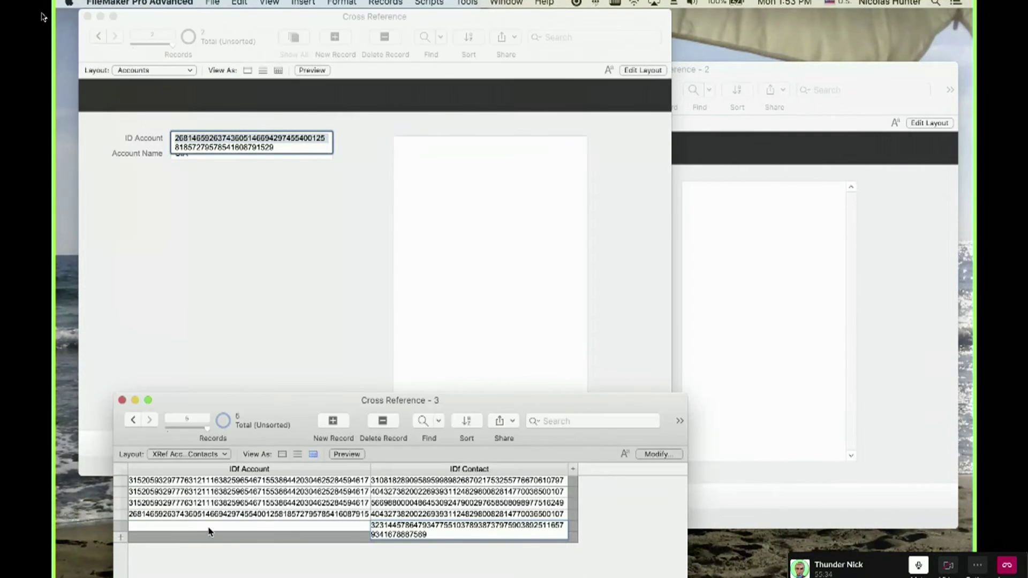
key("super+v")
Replace the row's IDf Account with the full CIA account ID and commit the join record.
left_click(241, 331)
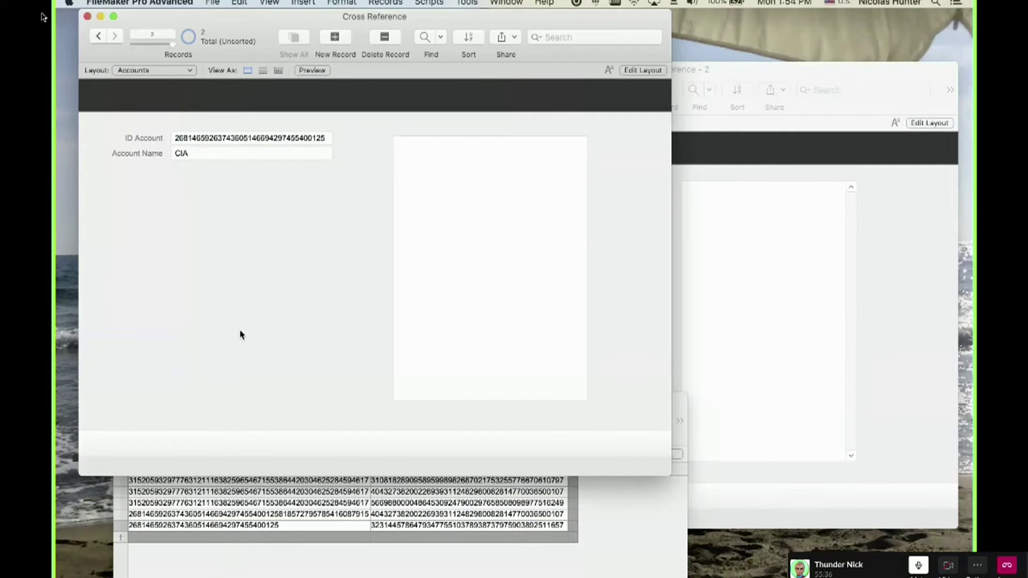
left_click(229, 143)
key("super+a")
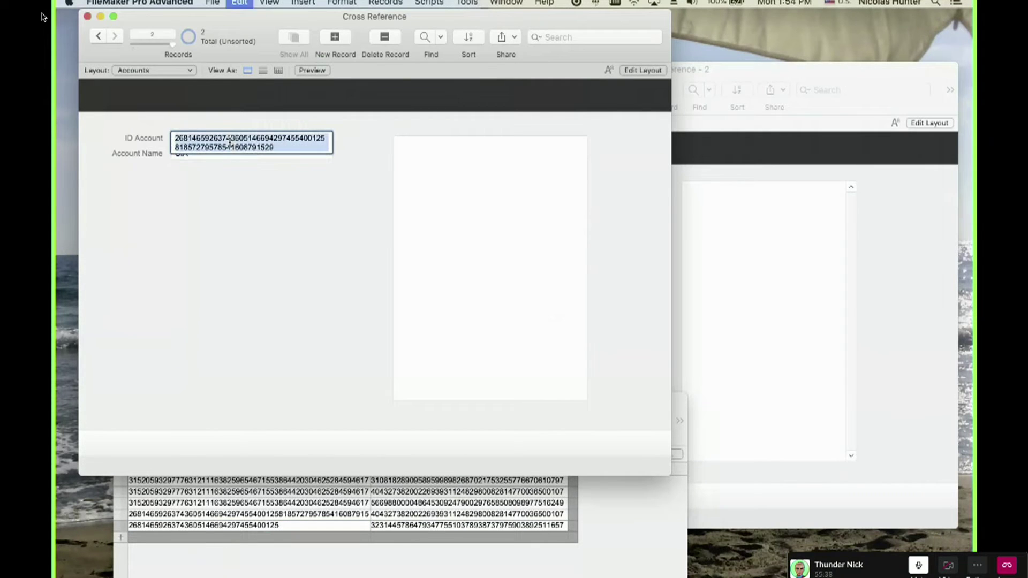
left_click(269, 550)
left_click(273, 526)
key("super+a")
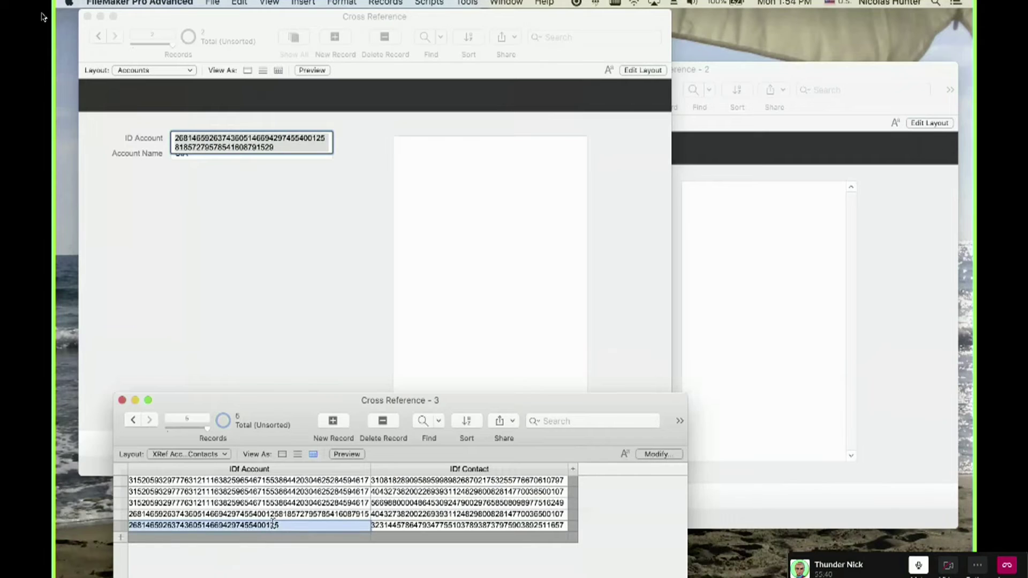
key("super+v")
left_click(275, 552)
Leave the ID Account field and go to the RCC account record.
left_click(333, 292)
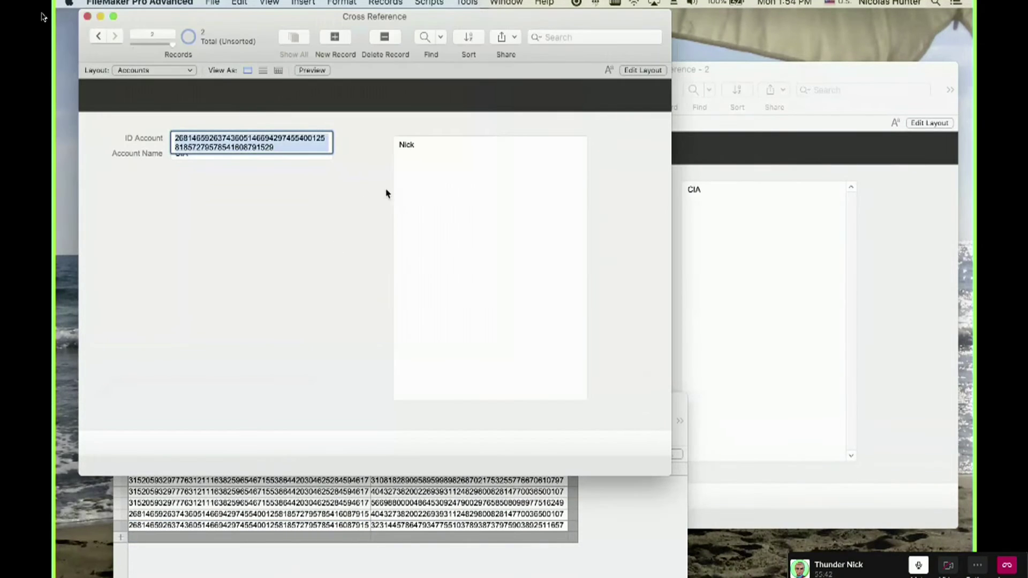
left_click(381, 199)
left_click(99, 36)
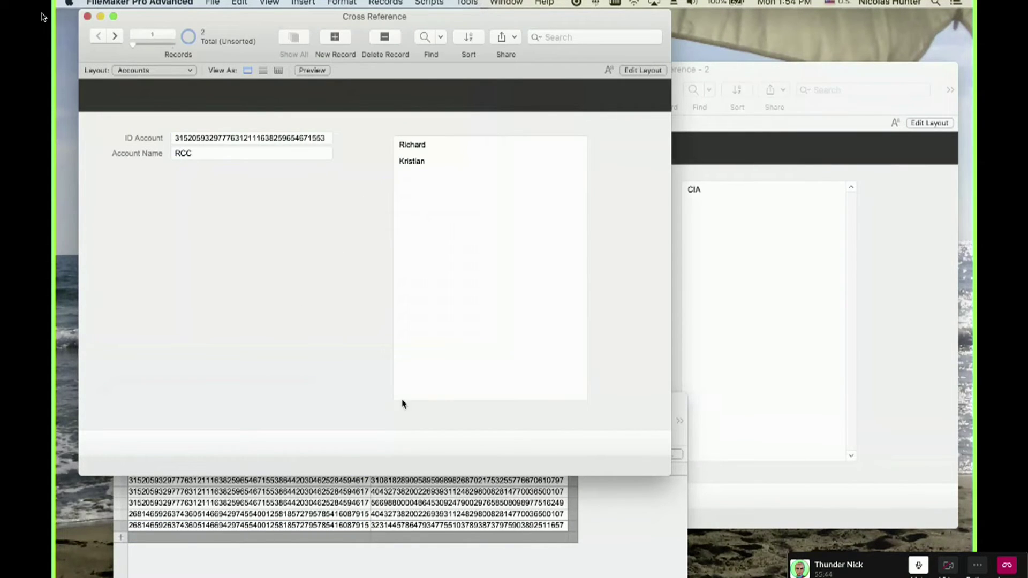
Copy RCC's ID Account into a new join table record.
left_click(200, 146)
key("super+a")
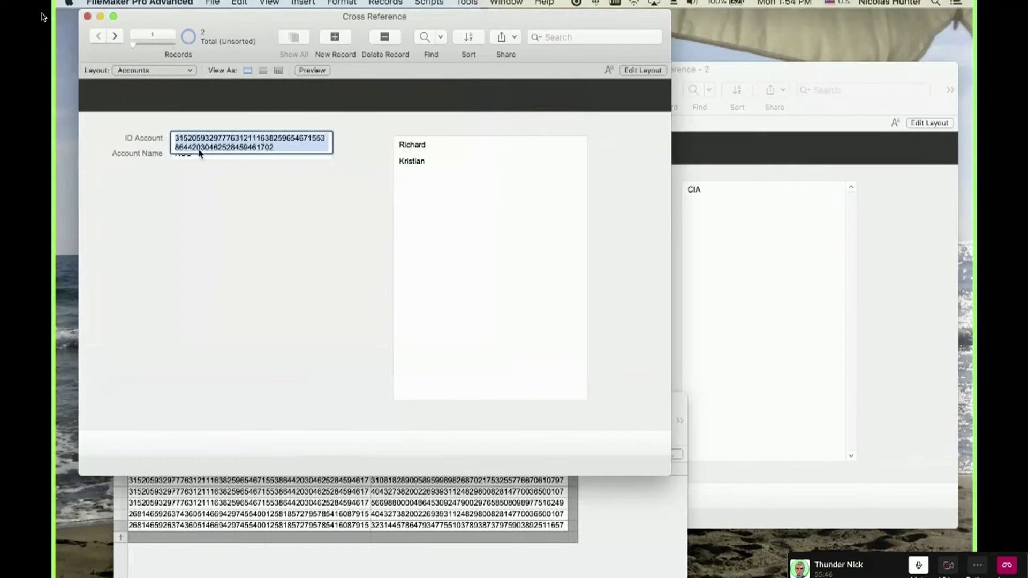
left_click(197, 475)
key("super+n")
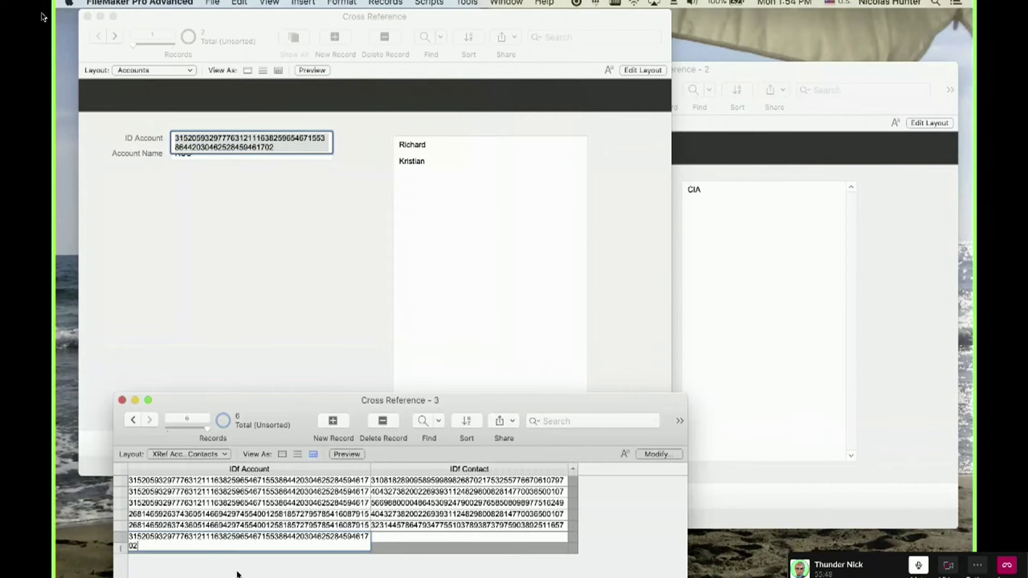
key("super+v")
Copy Nick's contact ID into the new join row's IDf Contact cell.
left_click(730, 201)
left_click(621, 255)
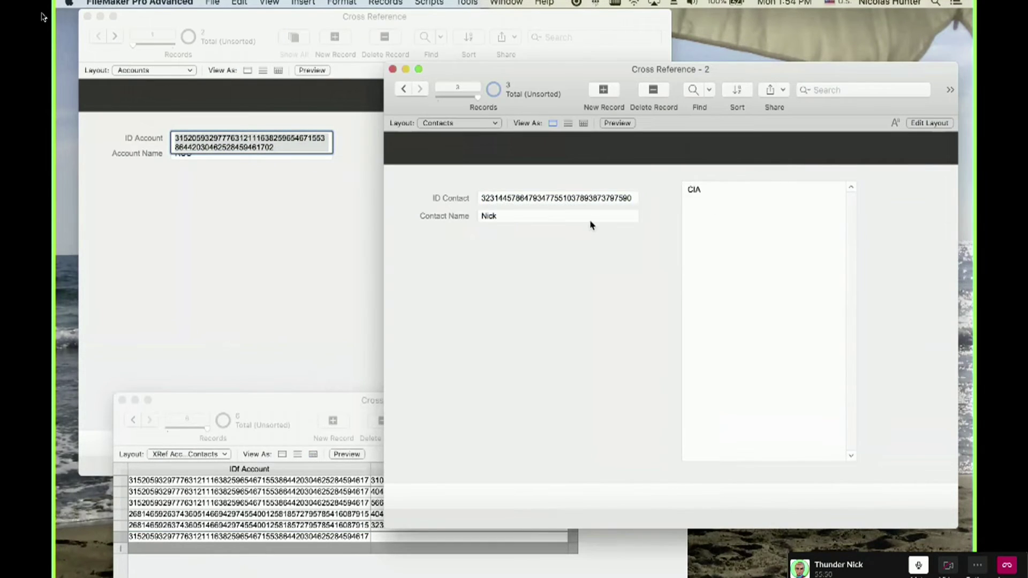
left_click(574, 197)
key("super+a")
left_click(415, 551)
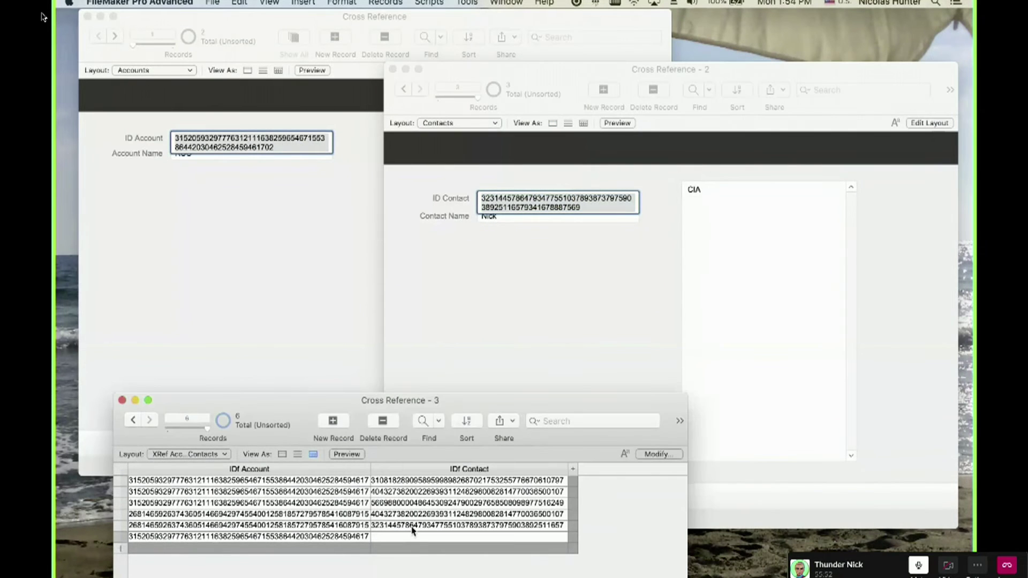
left_click(407, 538)
key("super+v")
left_click(302, 317)
left_click(314, 262)
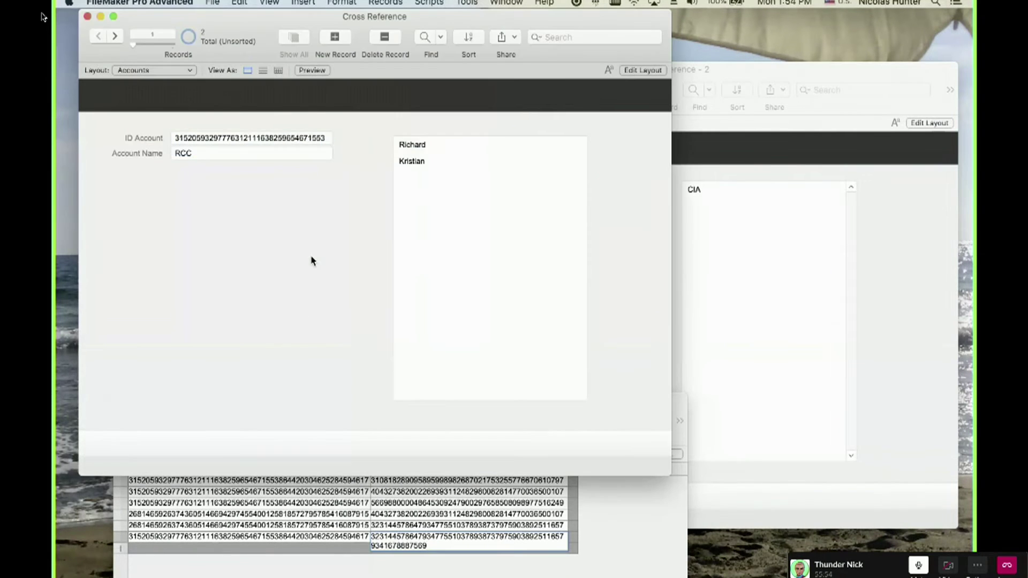
Re-paste Nick's full contact ID into IDf Contact and commit the join record.
left_click(755, 386)
key("super+c")
left_click(480, 573)
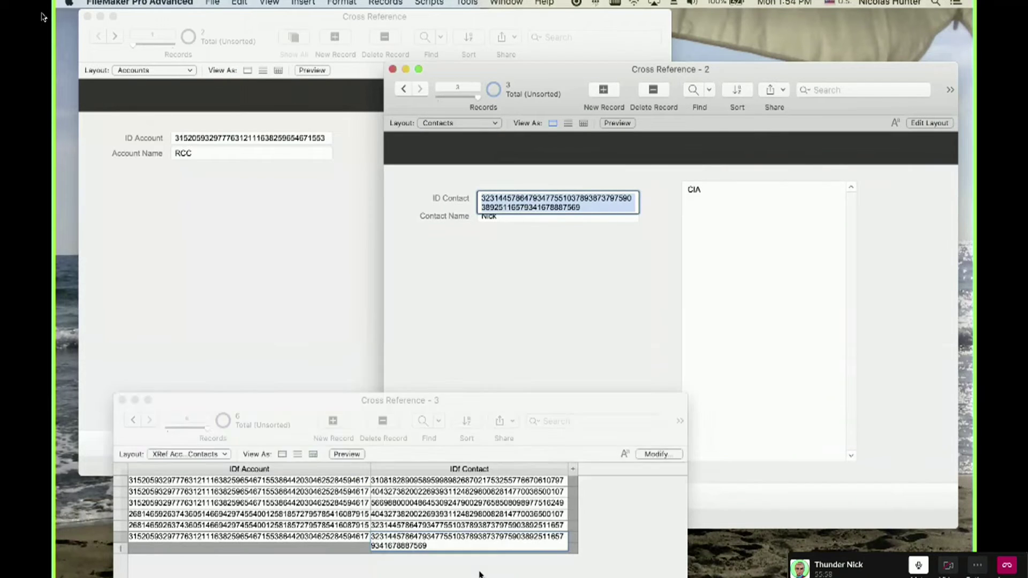
key("super+a")
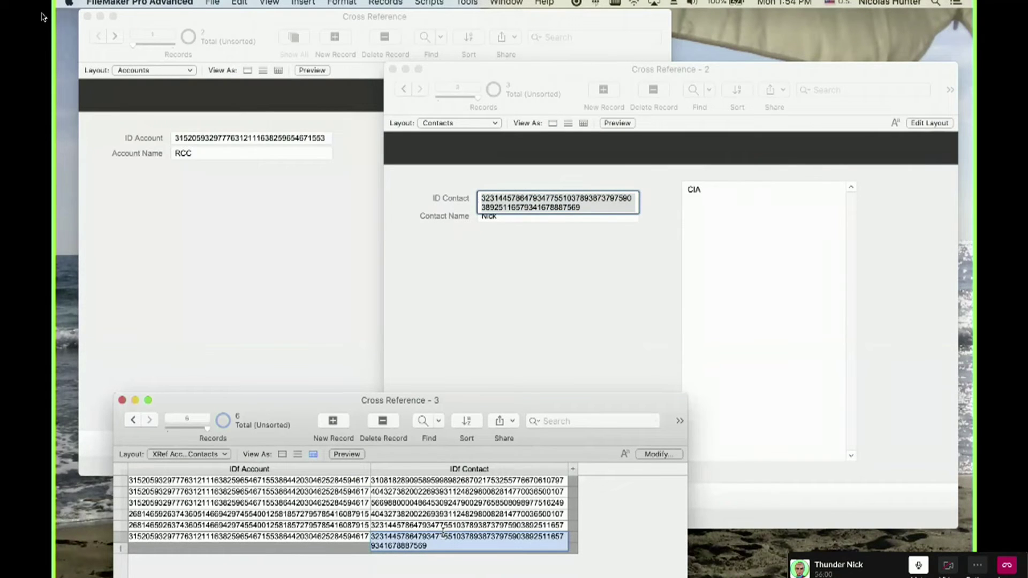
left_click(450, 563)
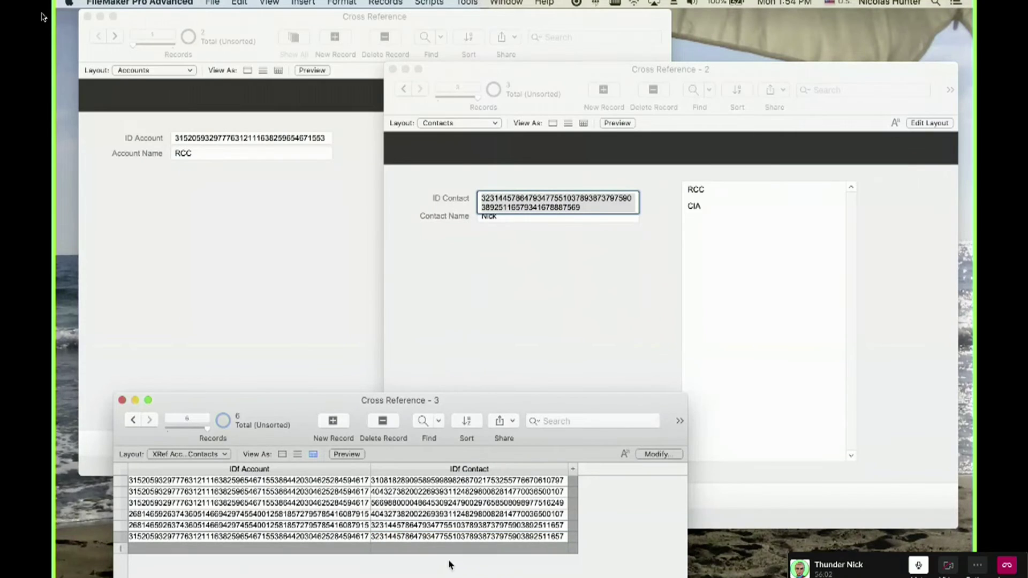
Check Nick under RCC in the Accounts and Contacts windows and move the join table window up-right.
left_click(339, 271)
left_click(803, 237)
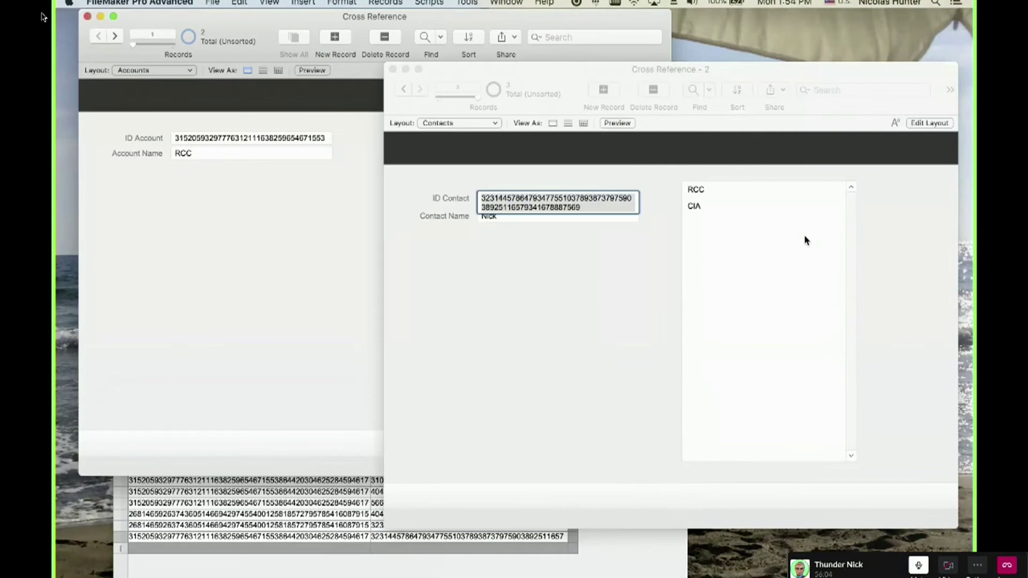
left_click(865, 233)
left_click(306, 228)
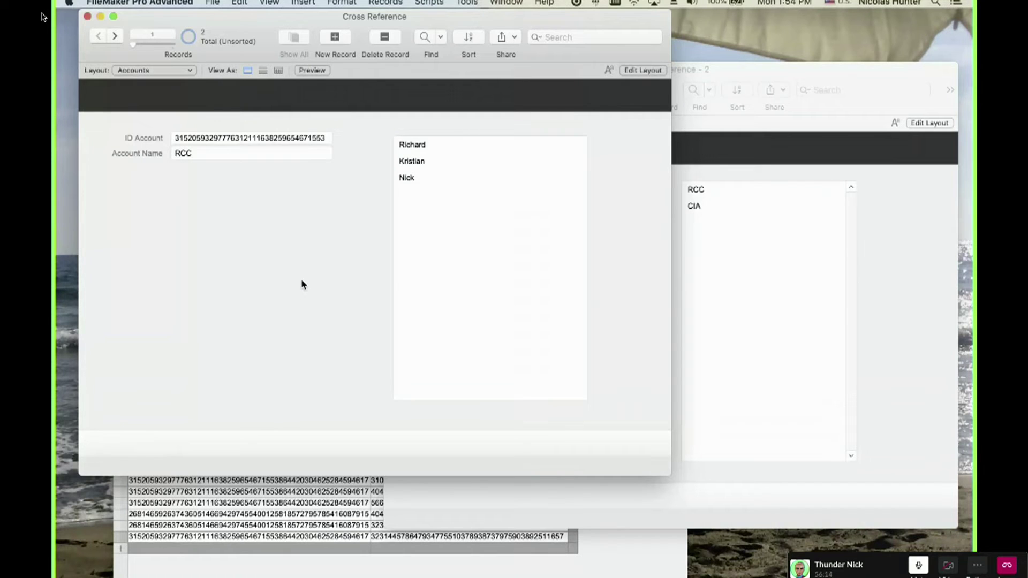
left_click(886, 278)
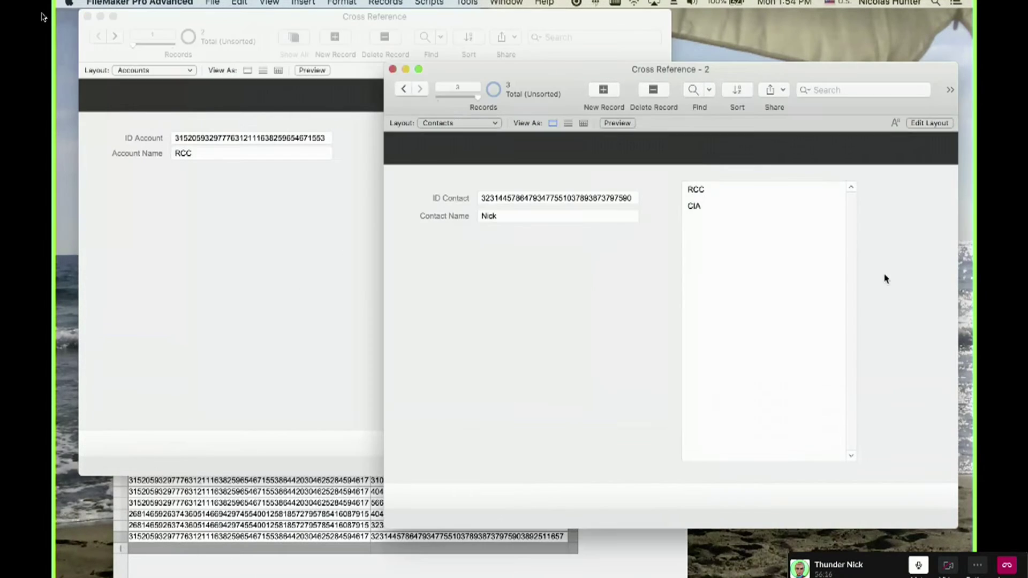
left_click(301, 488)
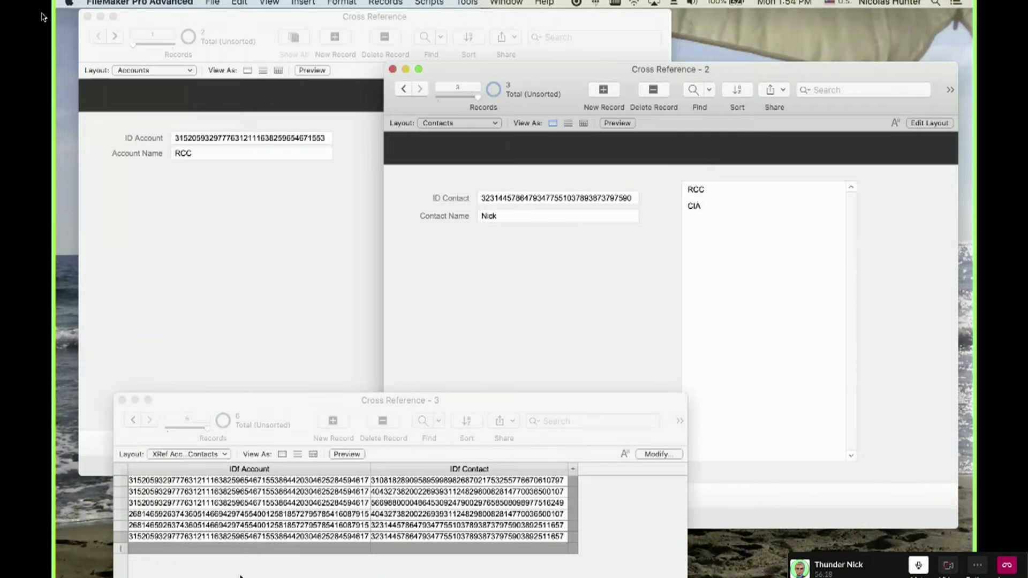
left_click_drag(254, 353, 362, 419)
left_click(253, 247)
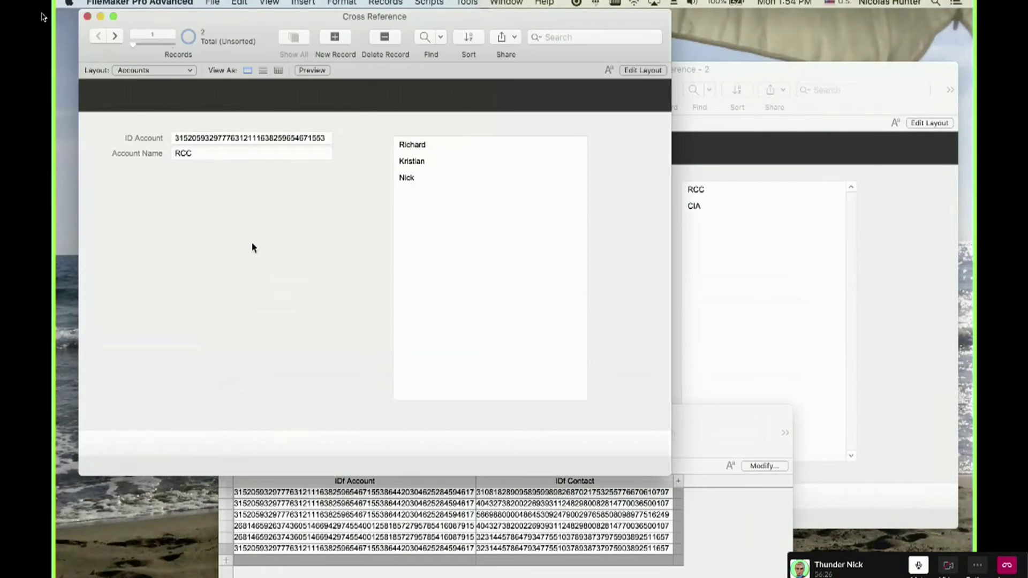
key("super+shift+d")
Inspect the Contacts, XRef Accounts Contacts and Accounts occurrences, discard changes, and enter Layout mode.
left_click(465, 116)
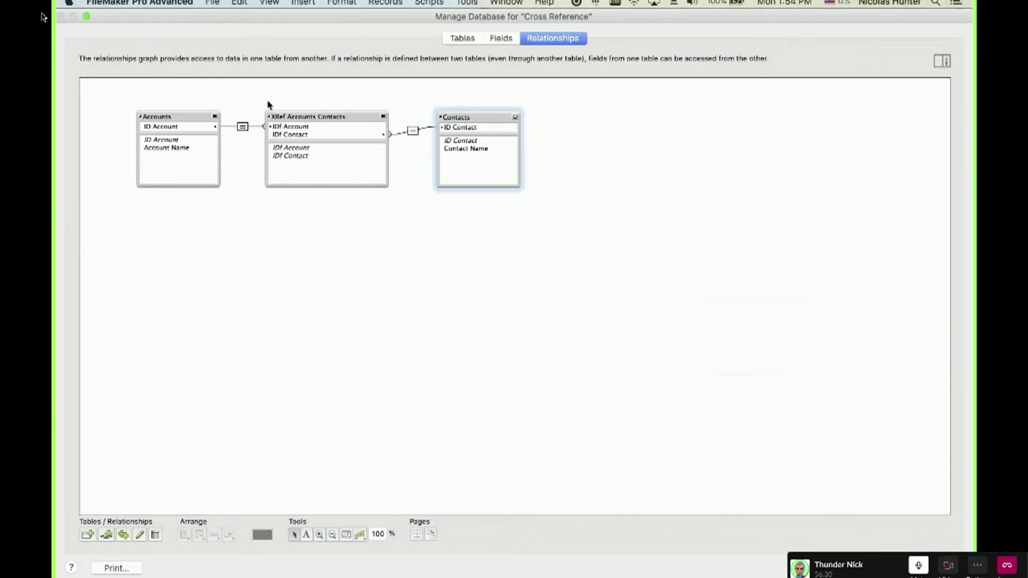
left_click_drag(300, 101, 332, 174)
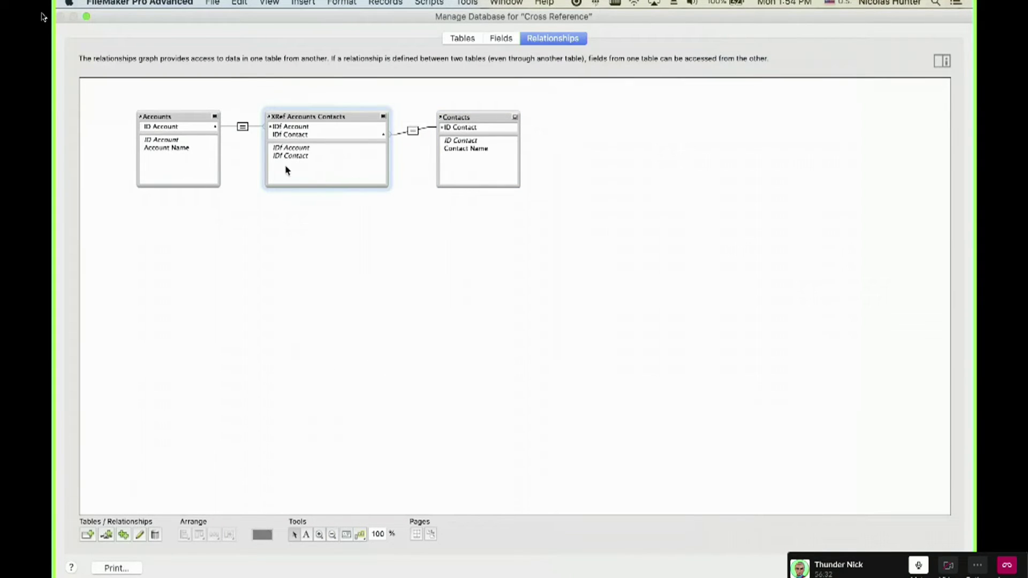
left_click(189, 118)
left_click(467, 118, "shift")
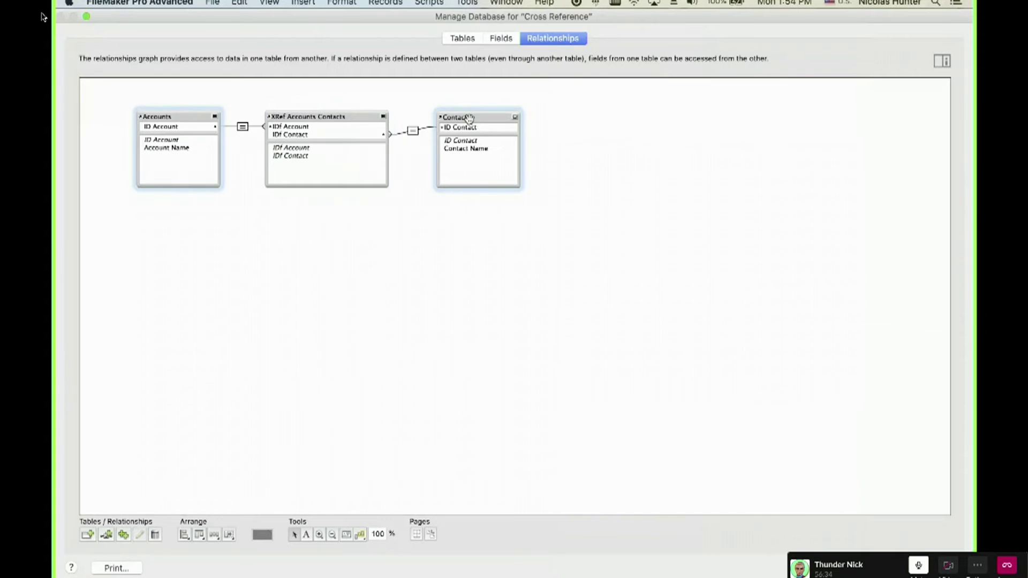
key("Escape")
left_click(331, 133)
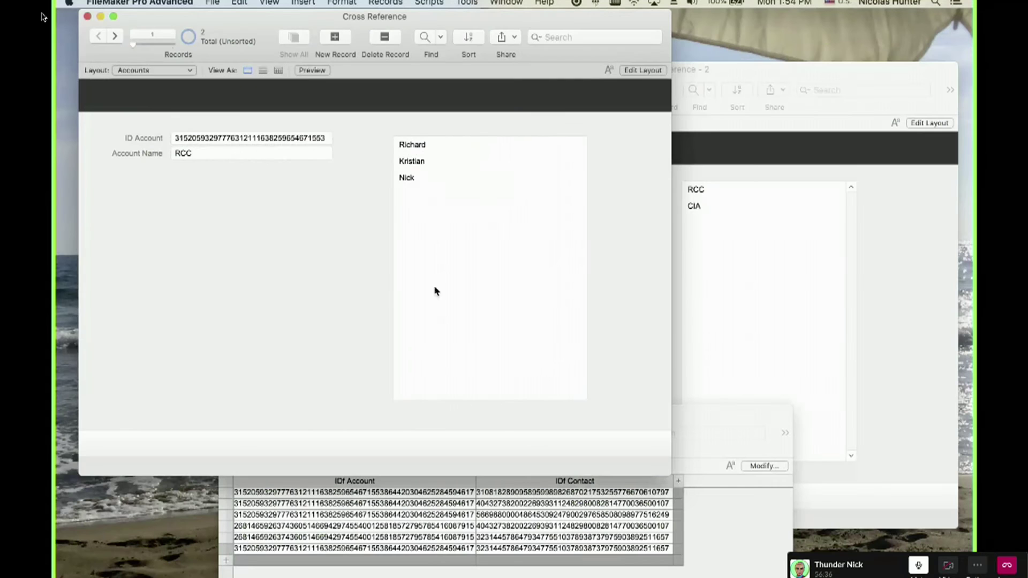
key("super+l")
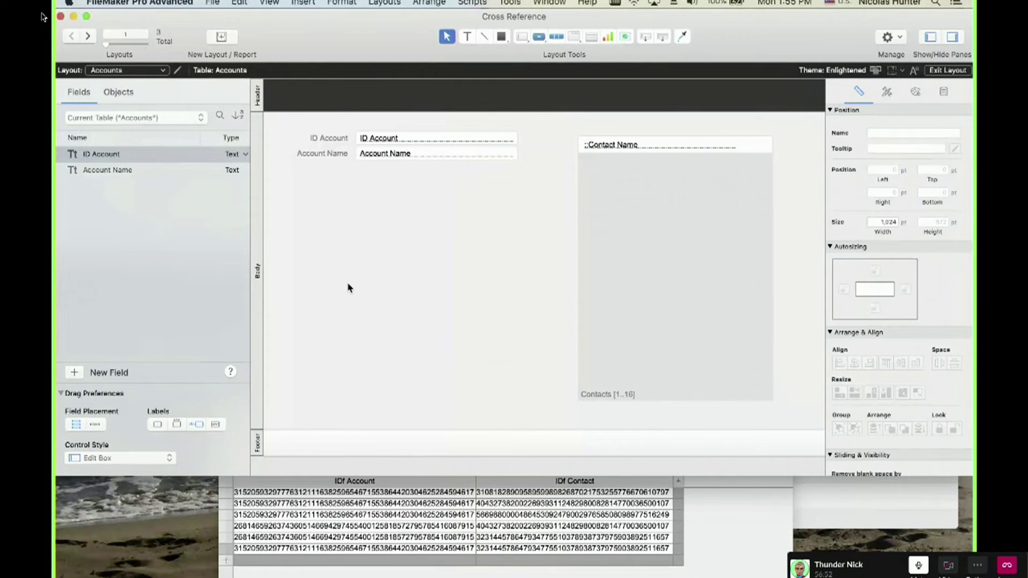
Review the Accounts, Contacts and XRef Accounts Contacts occurrences, then discard changes.
key("super+shift+d")
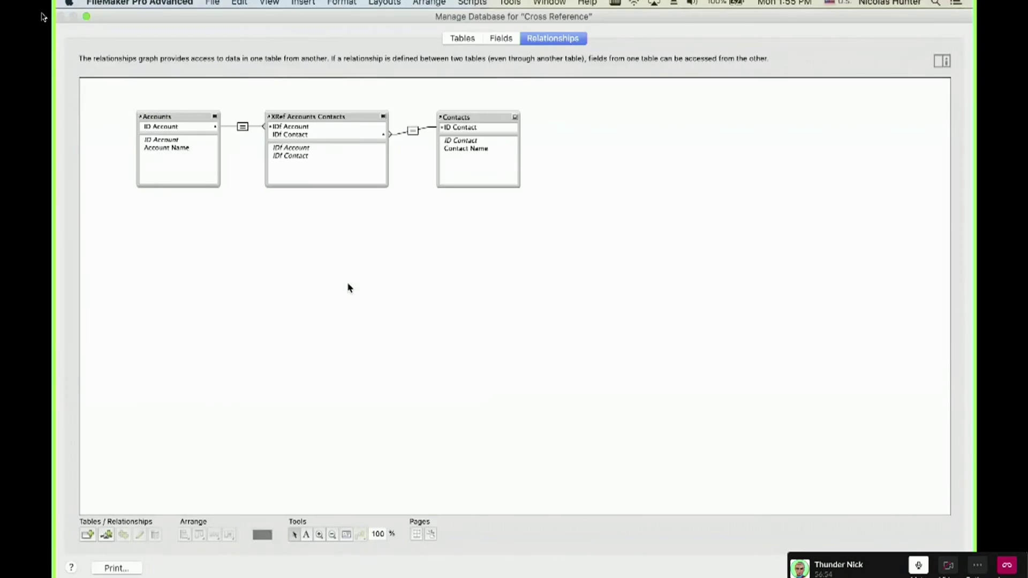
left_click(157, 114)
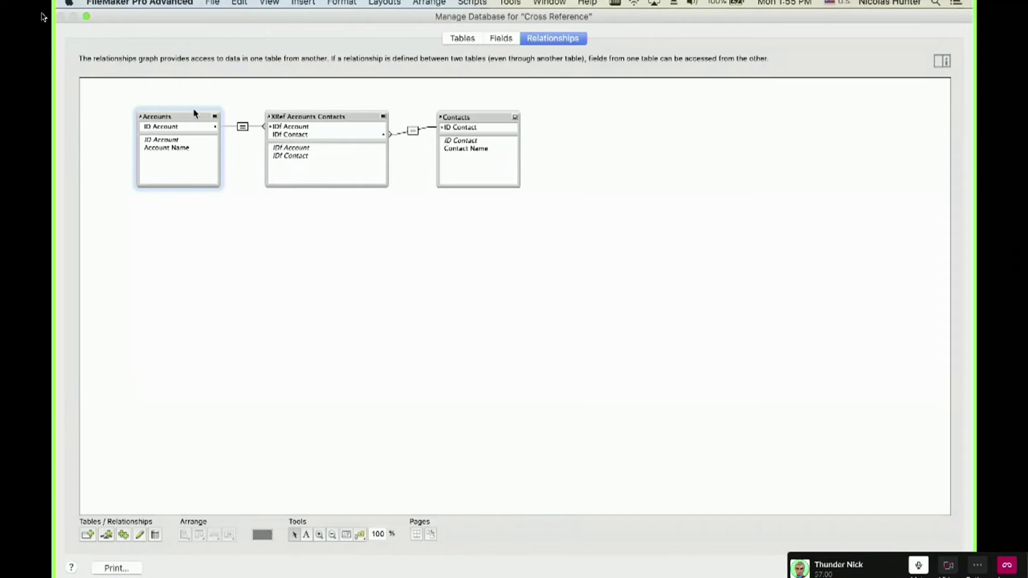
left_click(455, 118, "shift")
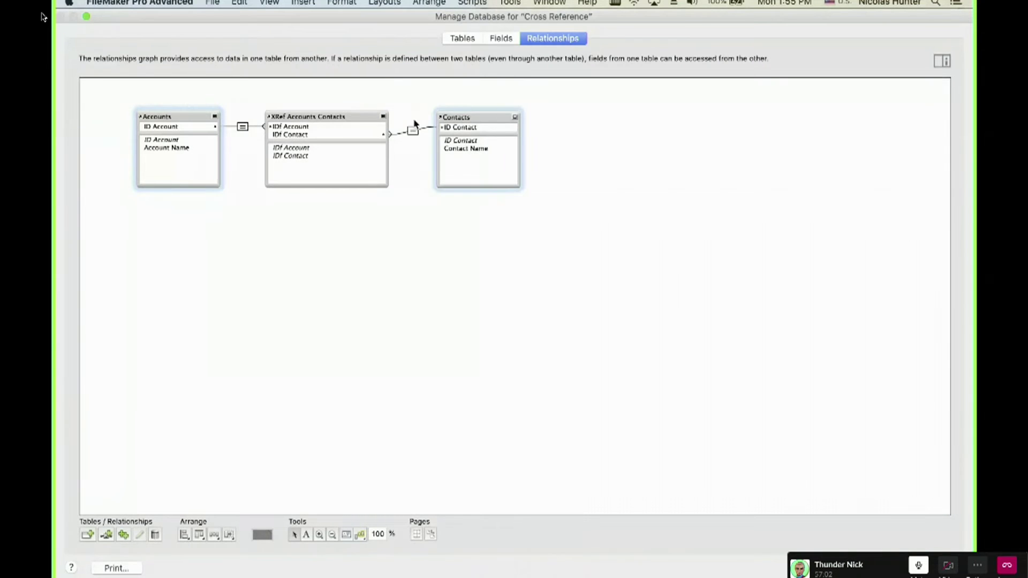
left_click(335, 116, "shift")
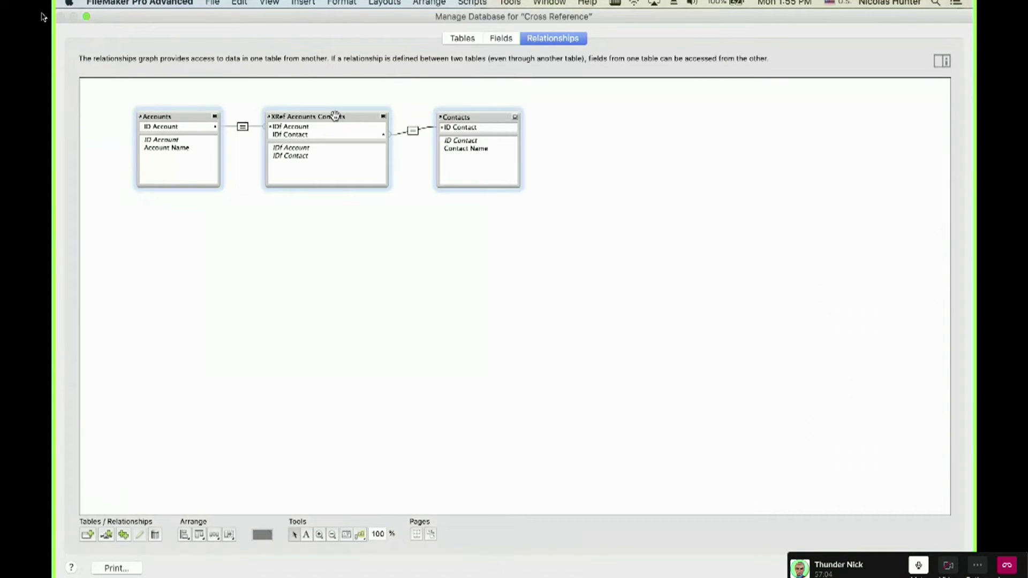
key("Escape")
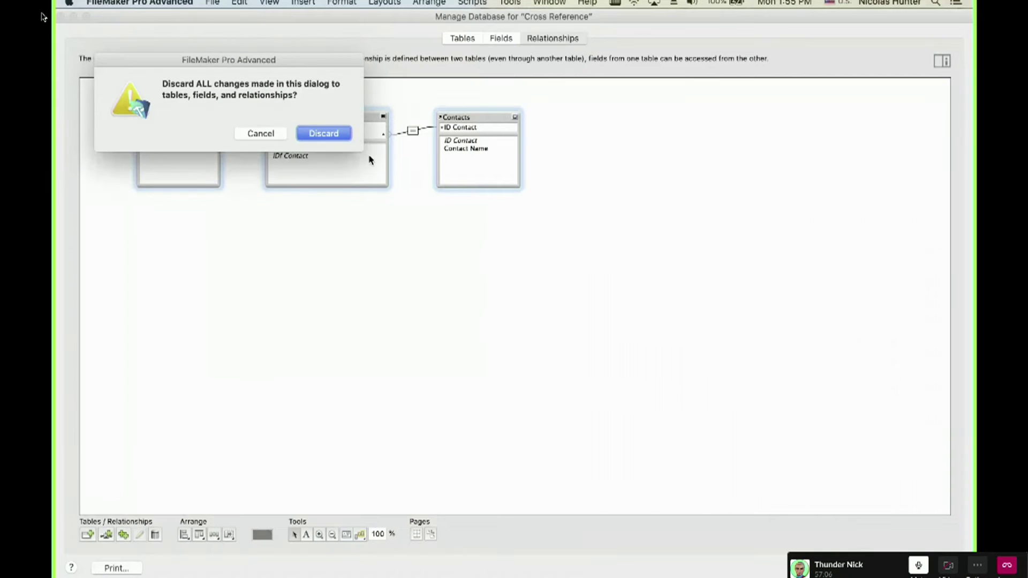
key("Return")
Set the portal's 'Show records from' to XRef Accounts Contacts.
double_click(630, 247)
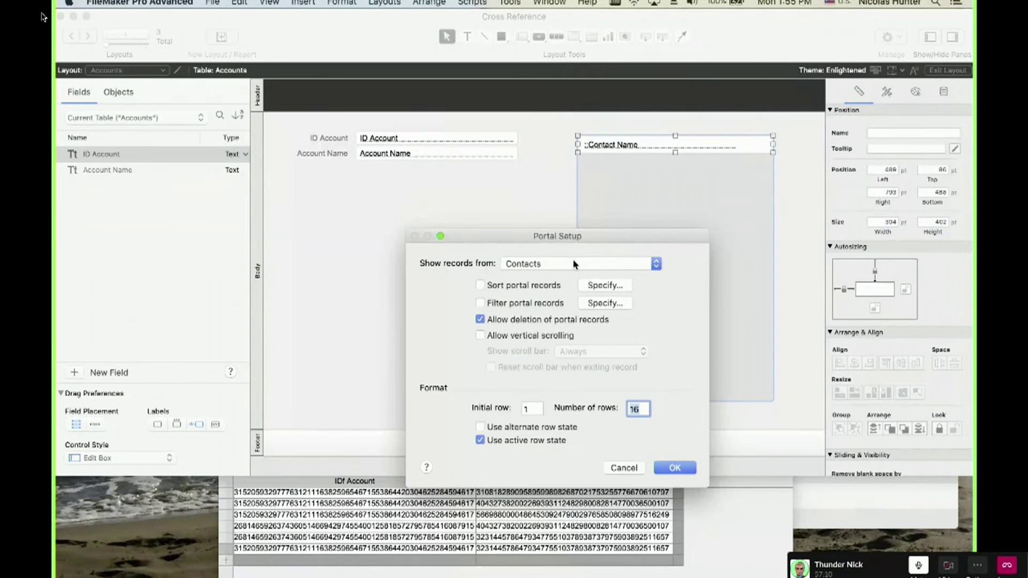
key("Return")
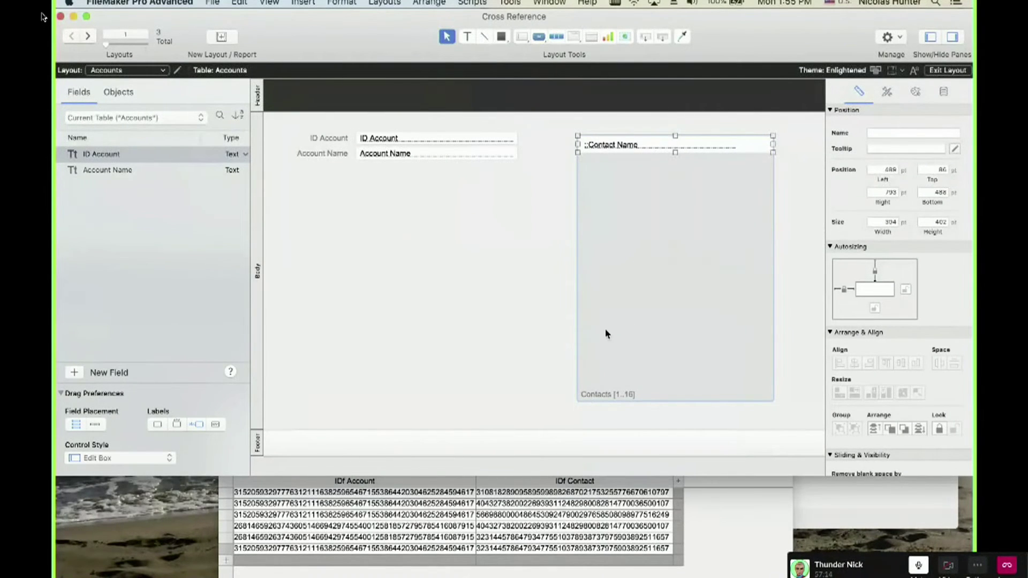
double_click(612, 360)
left_click(533, 268)
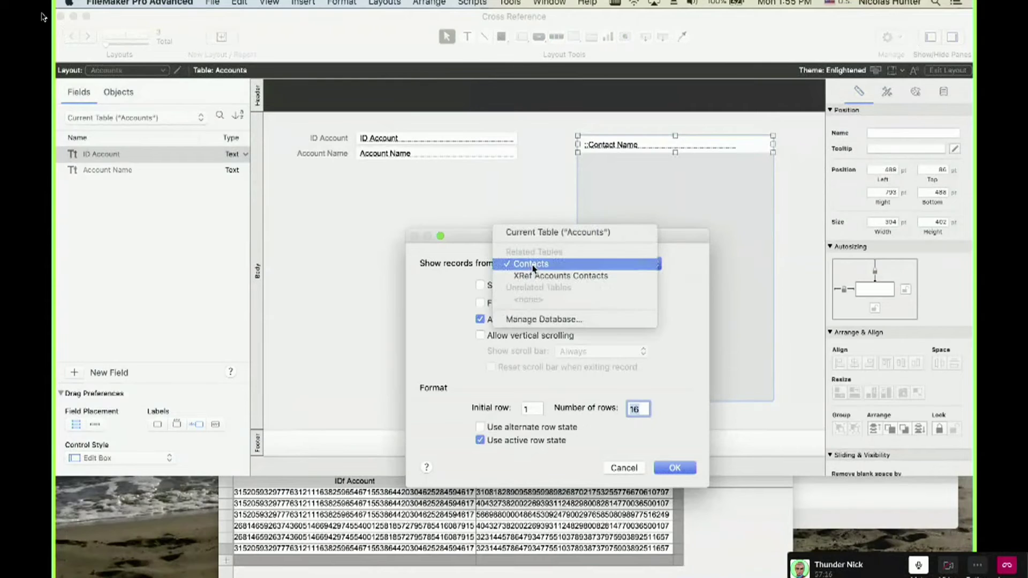
left_click(535, 276)
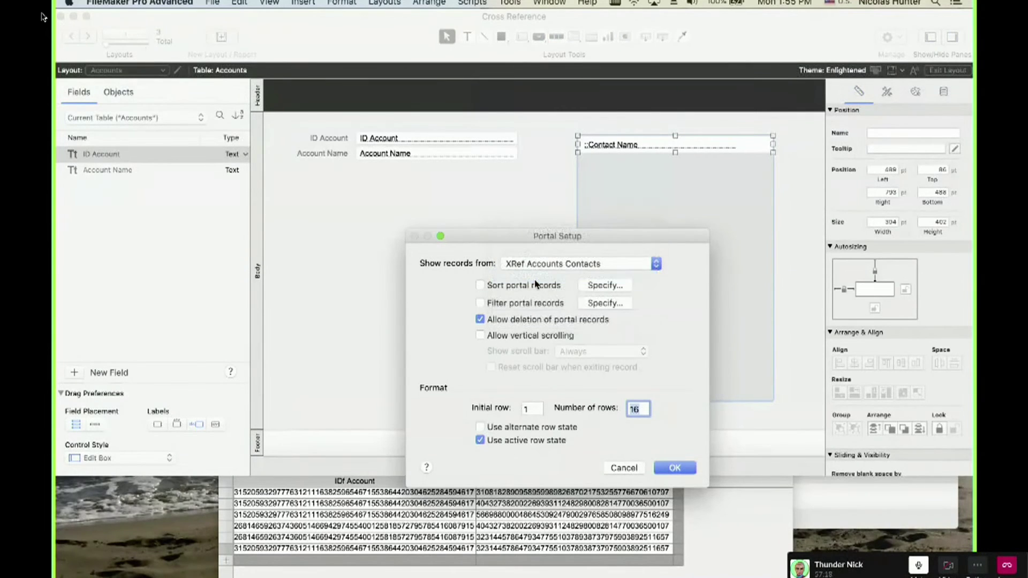
left_click(692, 467)
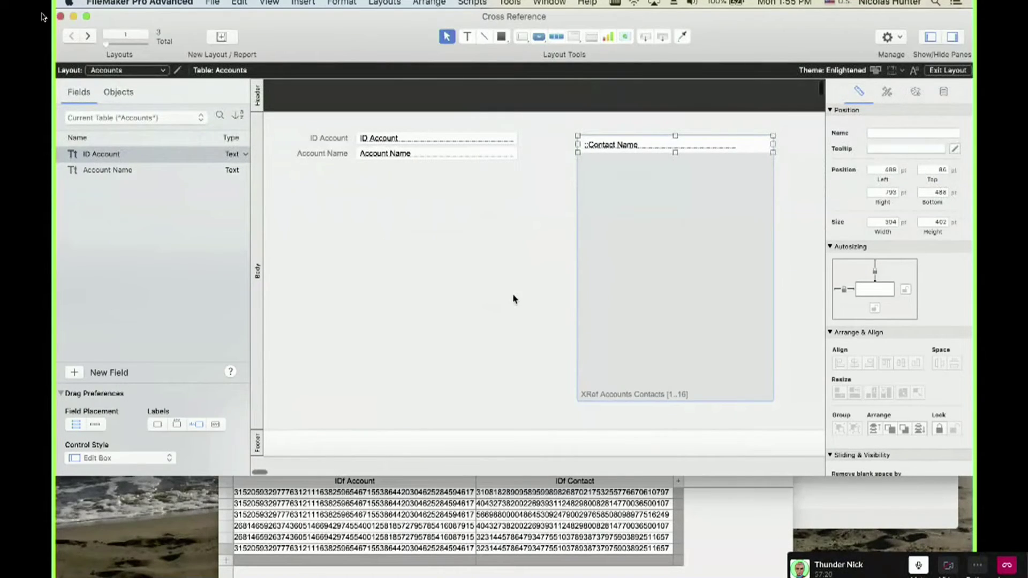
left_click(513, 298)
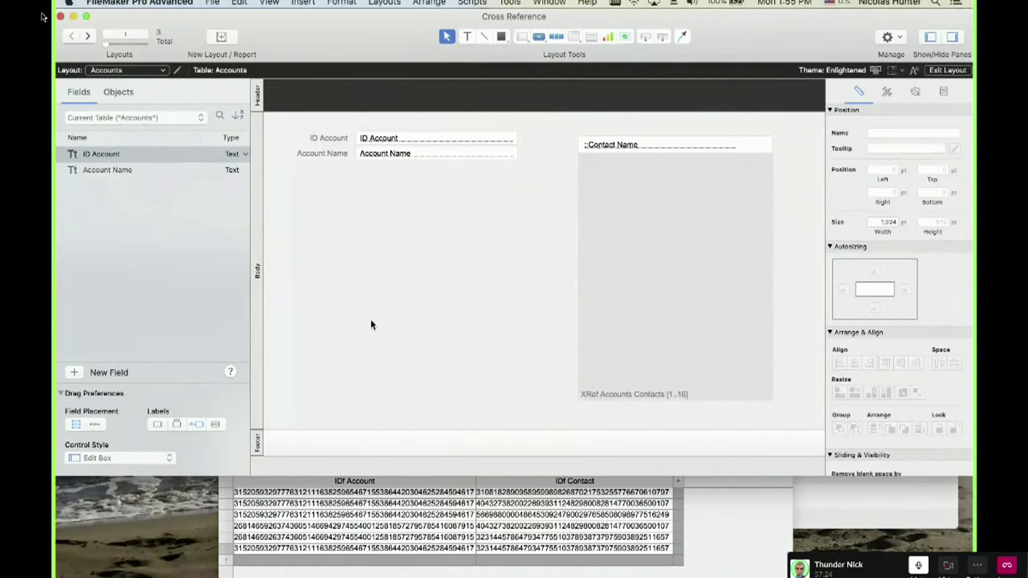
Review the Contacts and XRef Accounts Contacts occurrences in the relationships graph and discard changes.
left_click(603, 318)
key("super+shift+d")
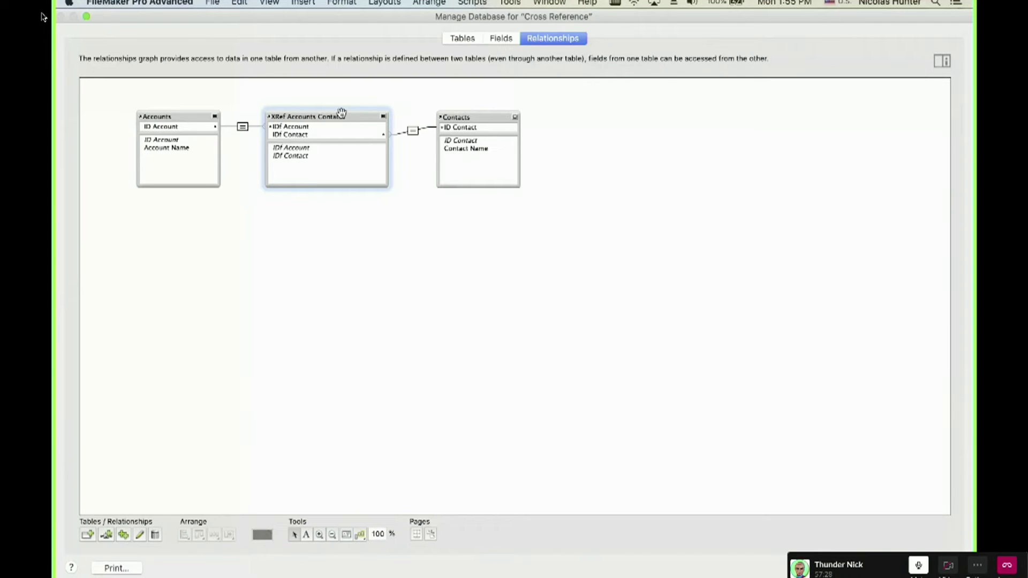
left_click(484, 115)
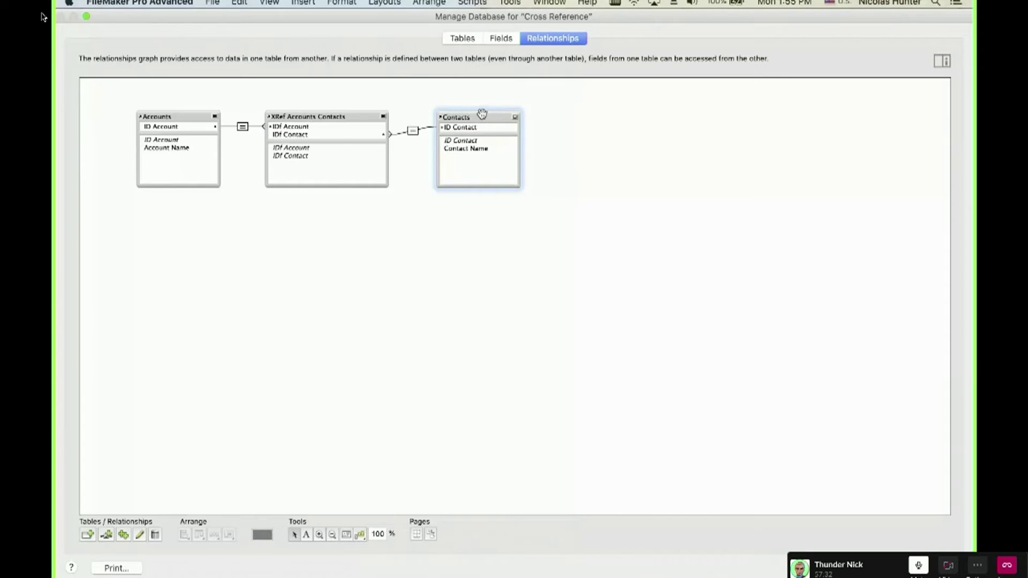
left_click(328, 117)
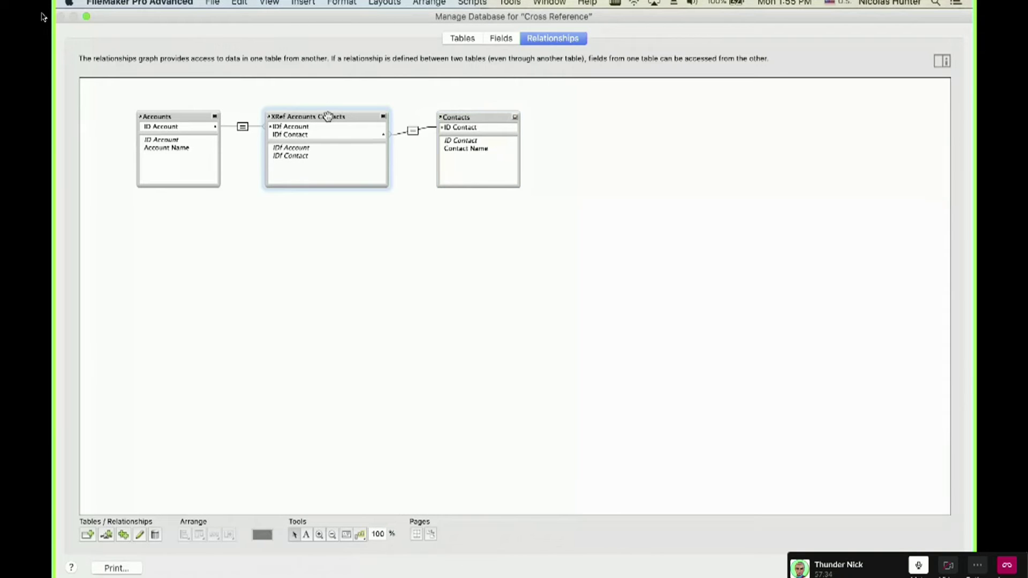
left_click(458, 116)
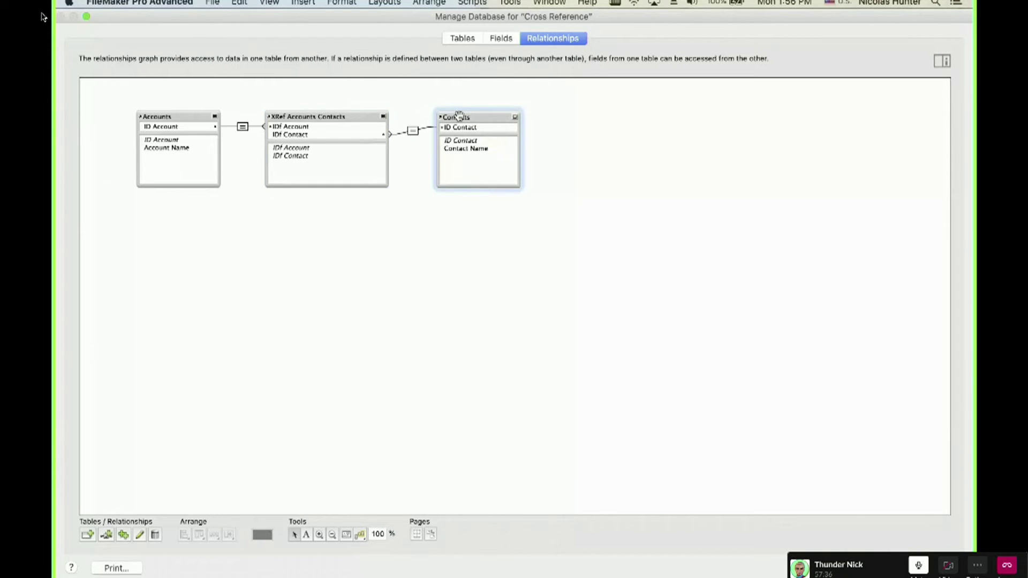
key("Escape")
left_click(321, 136)
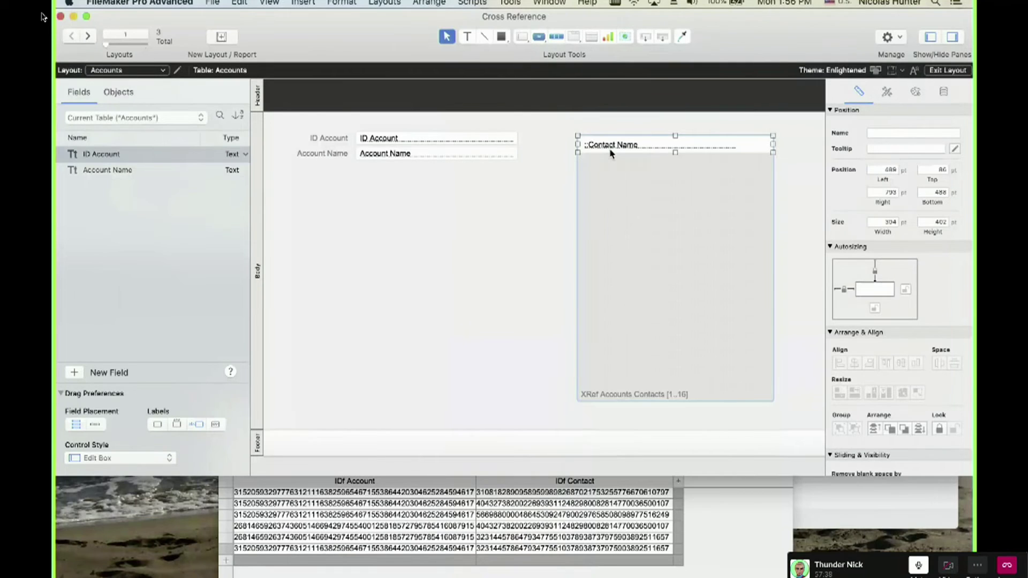
Check that the portal's Contact Name field still comes from Contacts, leaving it unchanged.
double_click(611, 154)
left_click(601, 259)
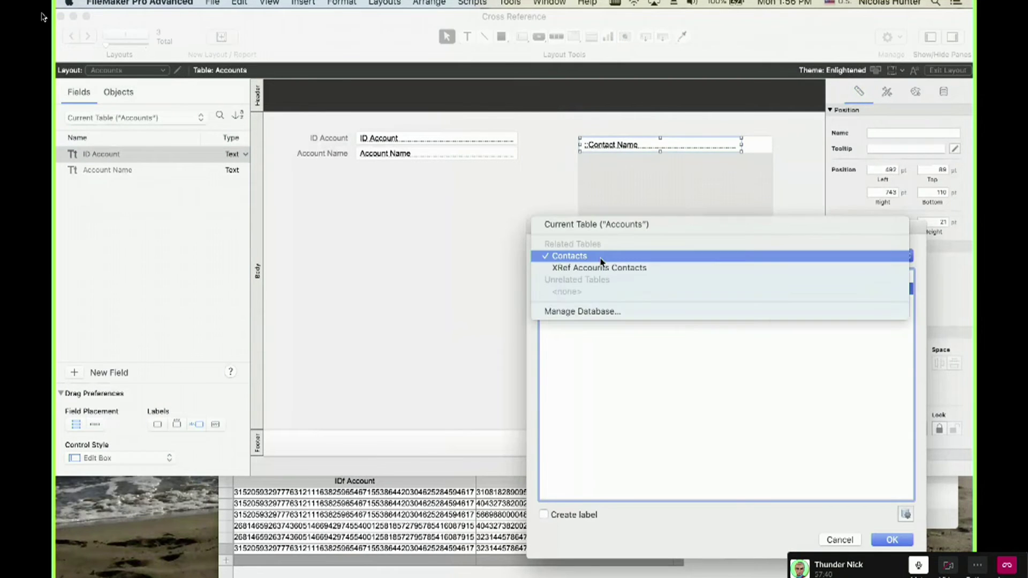
left_click(589, 256)
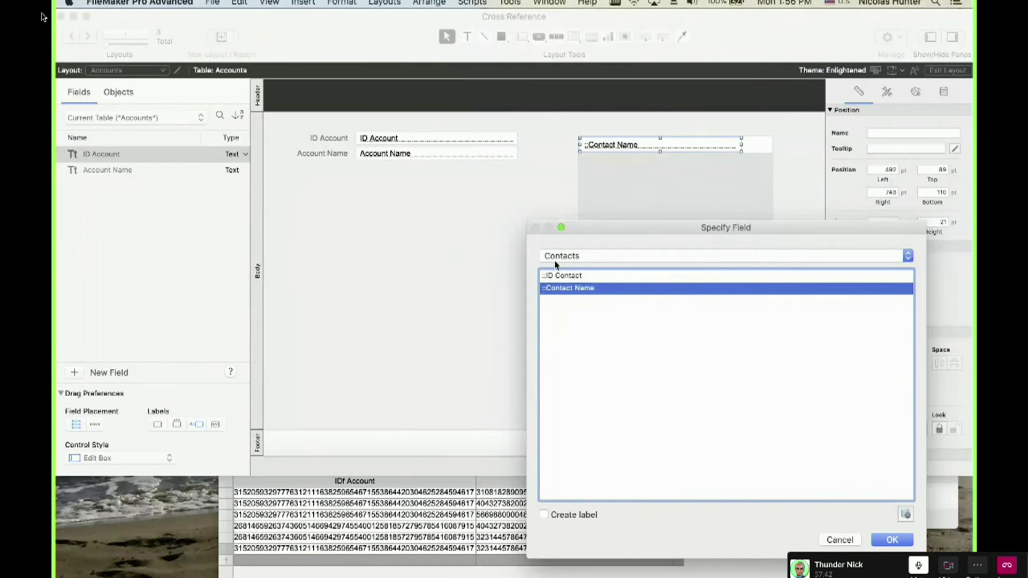
left_click(840, 540)
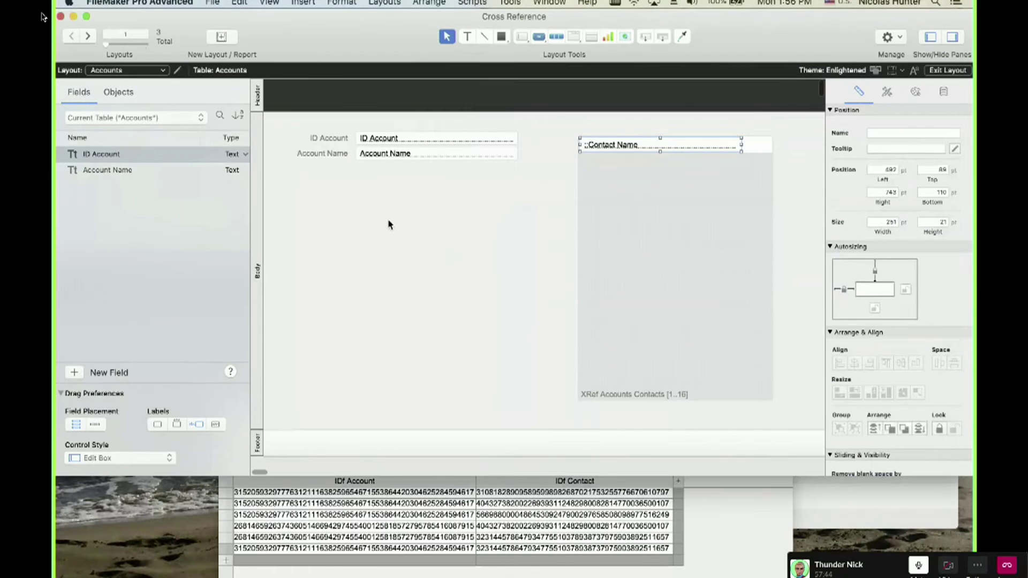
left_click_drag(319, 123, 432, 197)
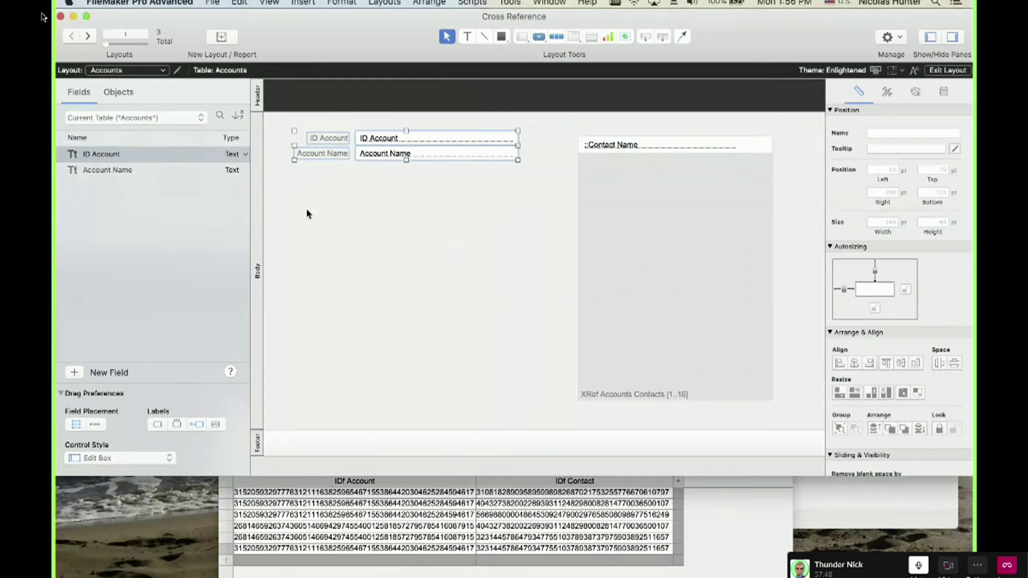
left_click(332, 129)
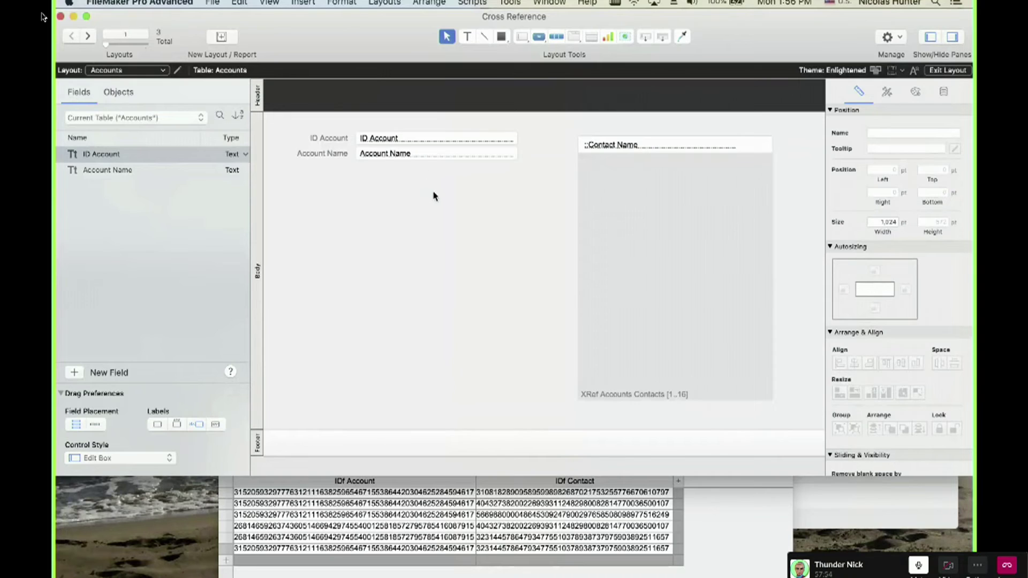
Move the XRef Accounts Contacts portal slightly left and select its Contact Name field.
left_click(652, 222)
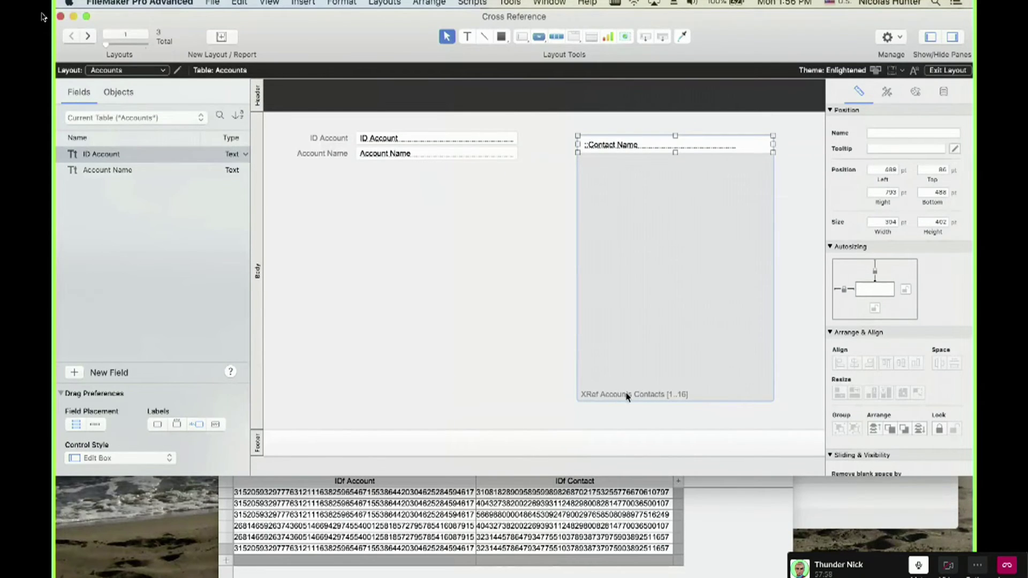
mouse_move(669, 294)
left_mouse_down()
mouse_move(677, 321)
mouse_move(652, 273)
mouse_move(646, 296)
mouse_move(655, 292)
left_mouse_up()
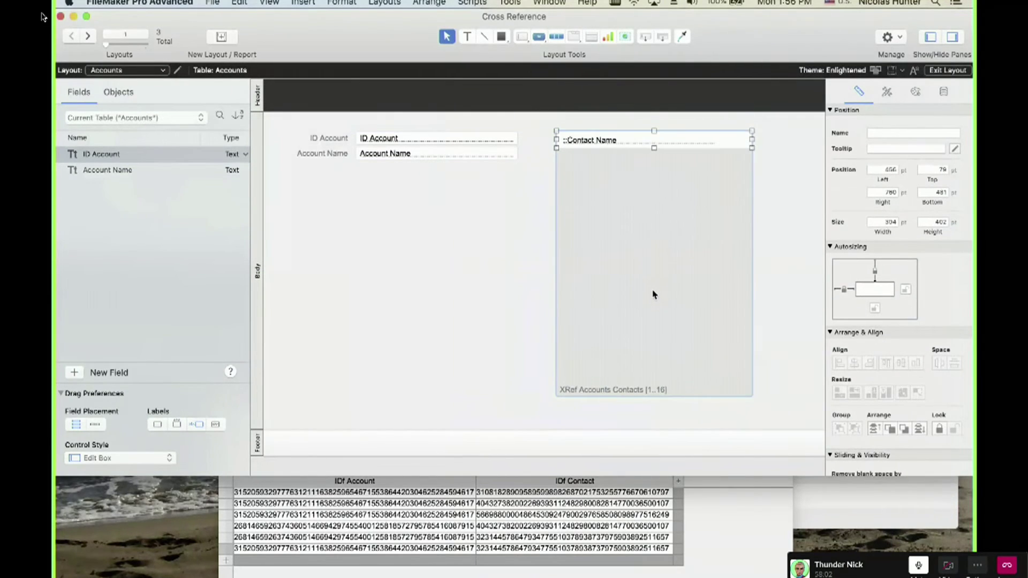
left_click(609, 143)
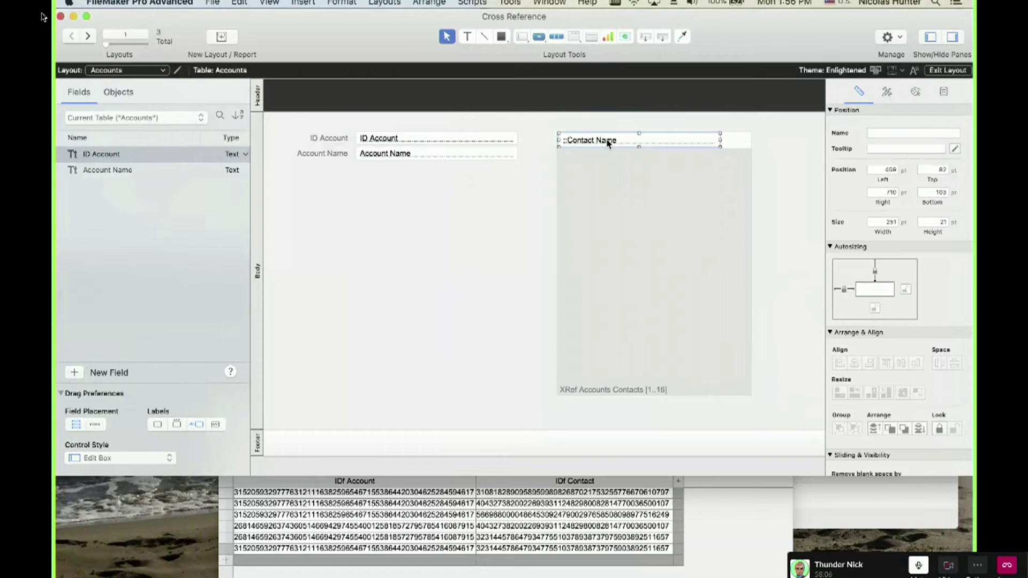
key("shift+super+d")
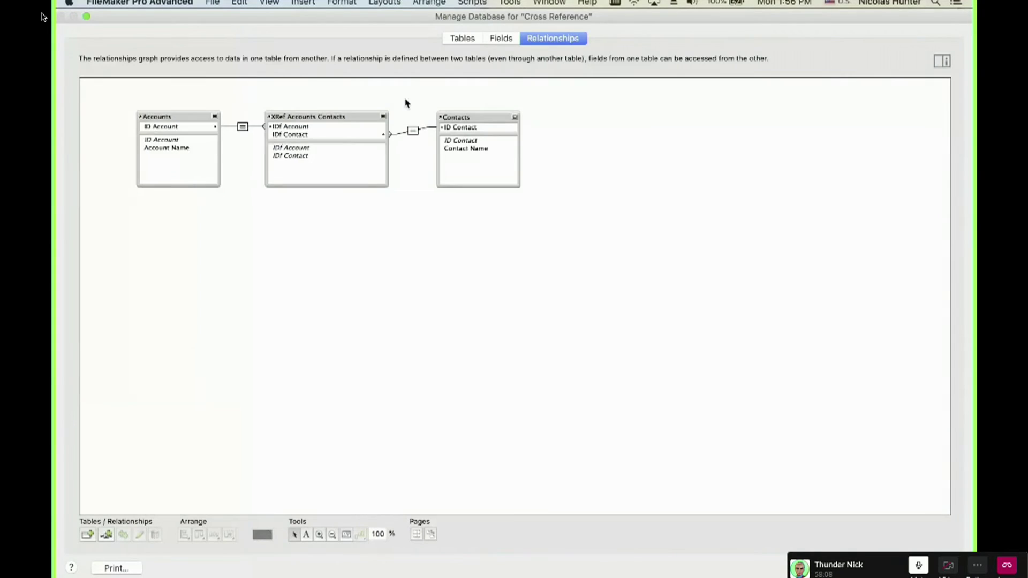
Rearrange the Accounts, XRef Accounts Contacts and Contacts table occurrences in the graph.
mouse_move(175, 113)
left_mouse_down()
mouse_move(153, 102)
mouse_move(160, 114)
left_mouse_up()
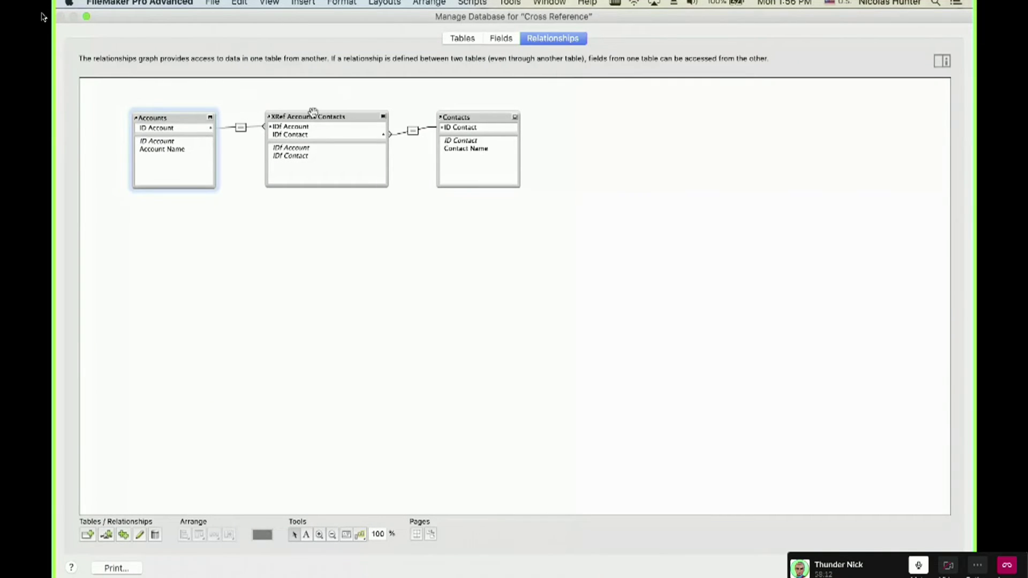
mouse_move(305, 119)
left_mouse_down()
mouse_move(317, 126)
mouse_move(300, 133)
mouse_move(306, 112)
mouse_move(326, 119)
left_mouse_up()
mouse_move(475, 113)
left_mouse_down()
mouse_move(483, 118)
mouse_move(468, 116)
left_mouse_up()
left_click(483, 156)
left_click(390, 198)
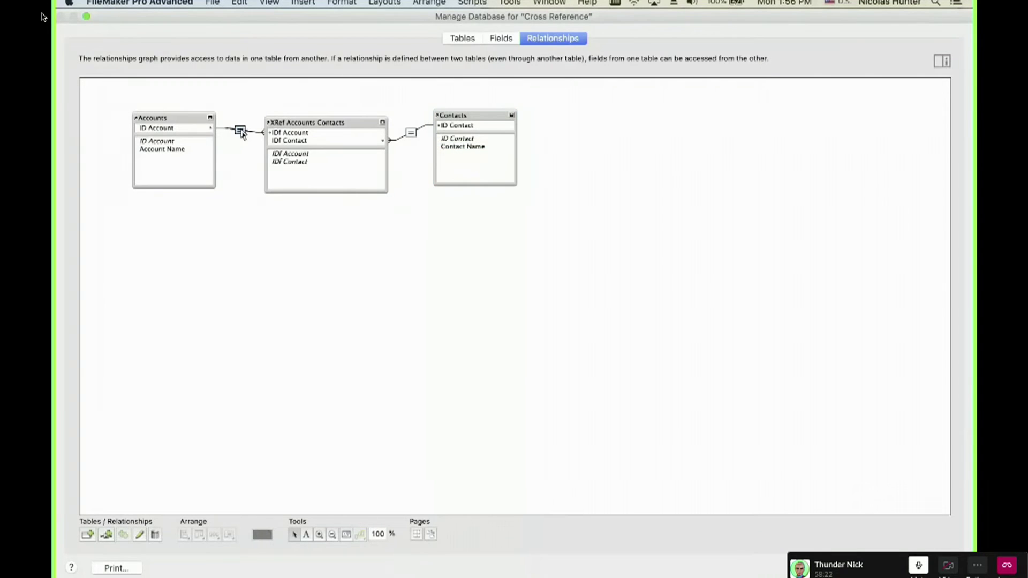
Select the tables in turn, then close Manage Database and discard the changes.
left_click_drag(217, 104, 486, 135)
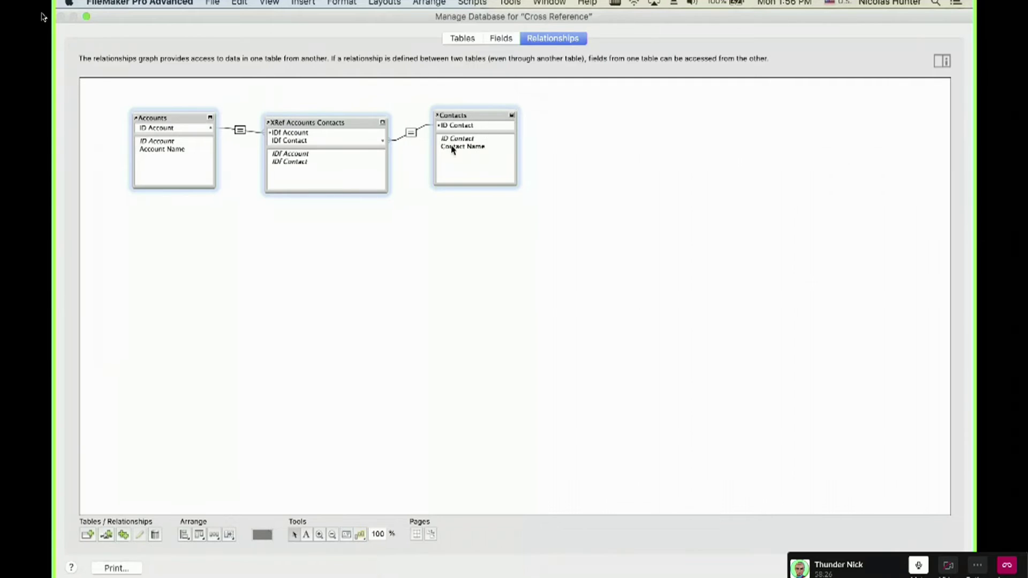
left_click(358, 147)
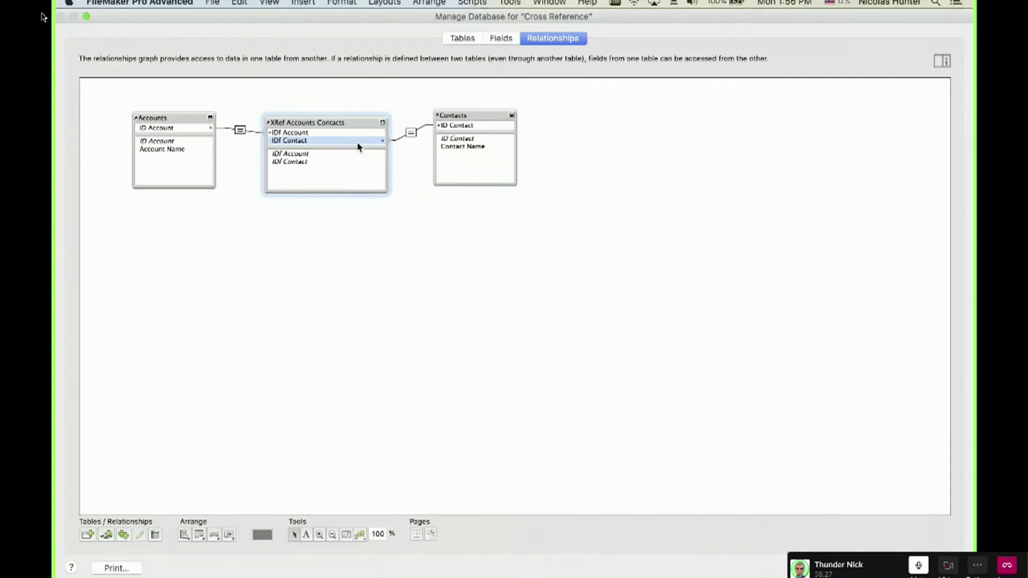
left_click(464, 153)
left_click(185, 156)
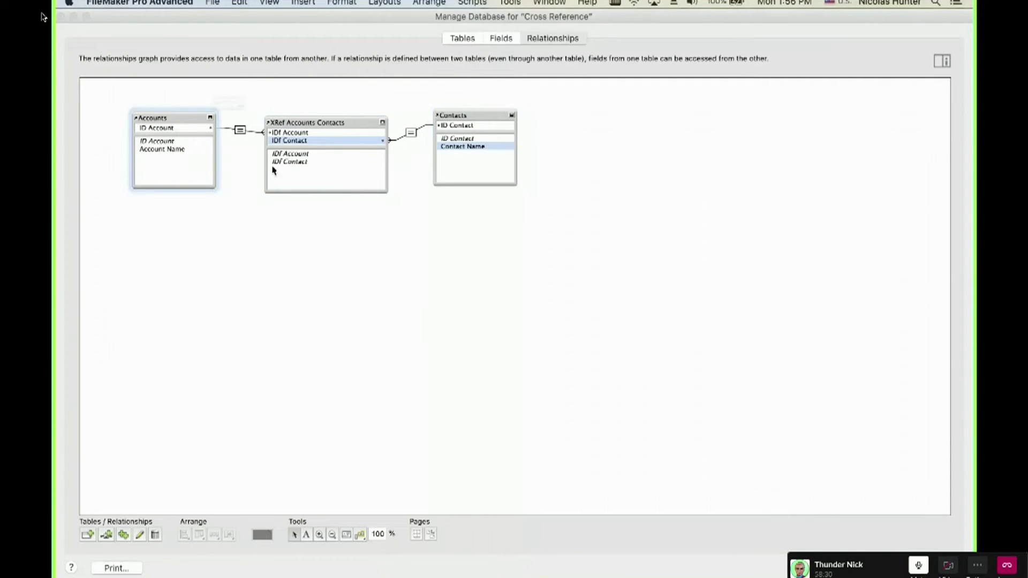
key("Escape")
key("Return")
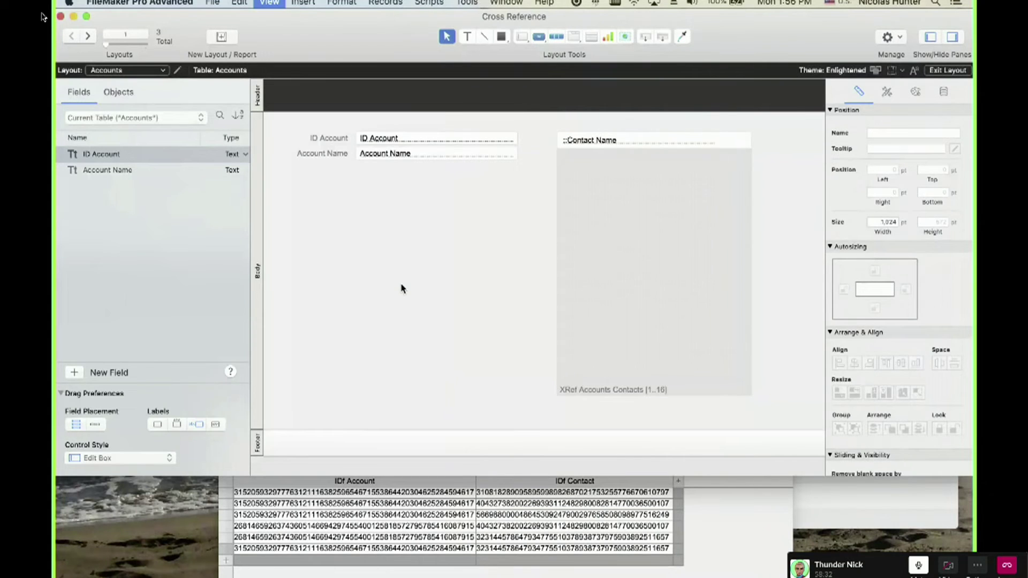
Switch to Browse mode and delete the empty related record below Richard in RCC's portal.
key("super+b")
left_click(423, 142)
left_click(556, 158)
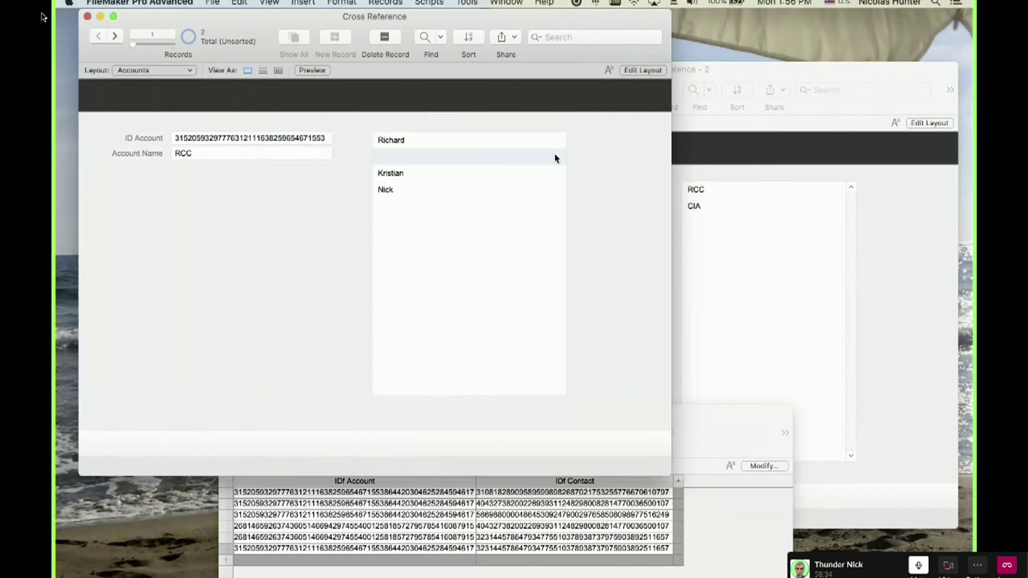
key("super+e")
left_click(560, 208)
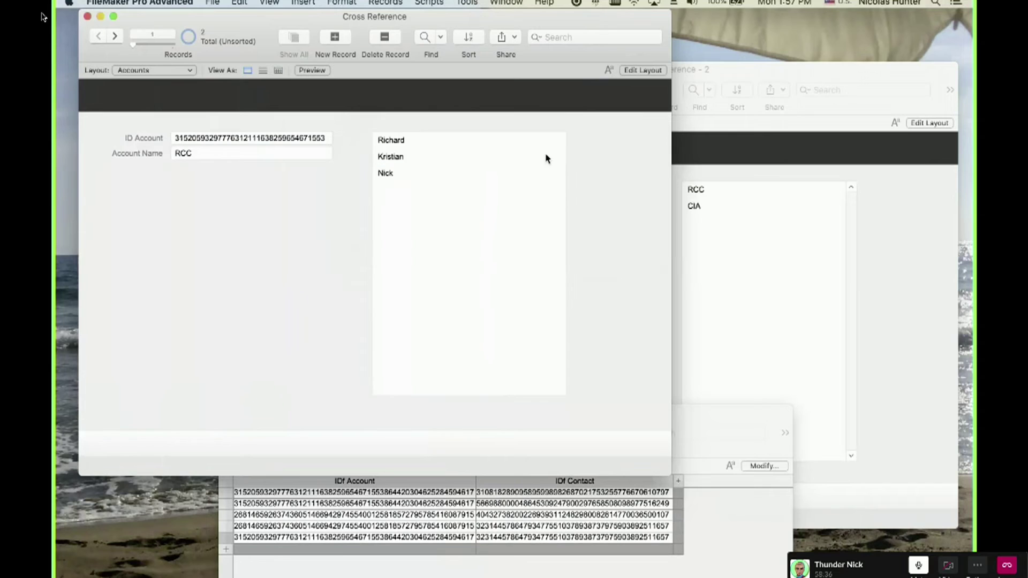
left_click(558, 164)
left_click(559, 192)
Reposition the Contacts and XRef join-table windows on screen.
left_click(703, 241)
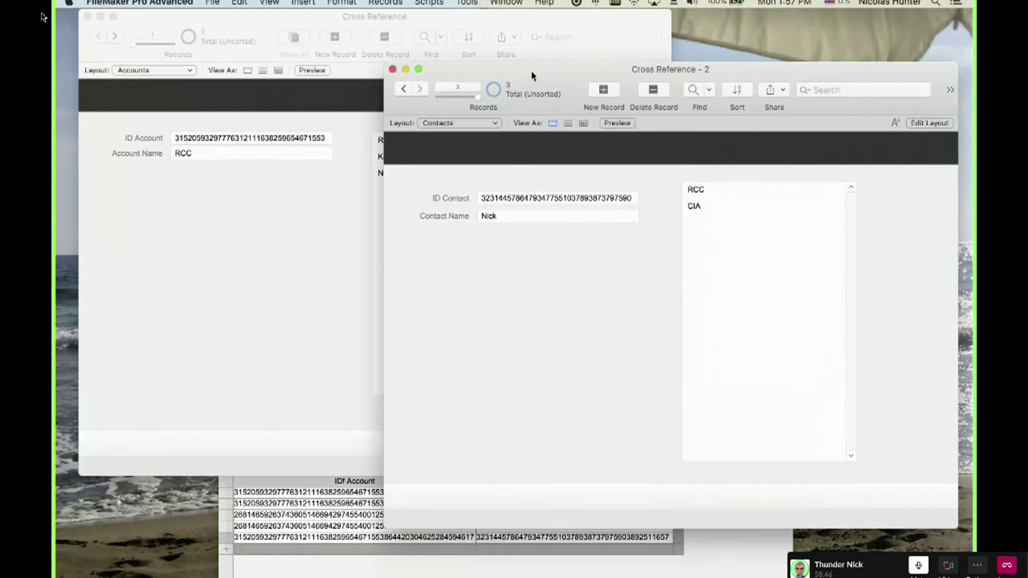
left_click_drag(509, 83, 803, 32)
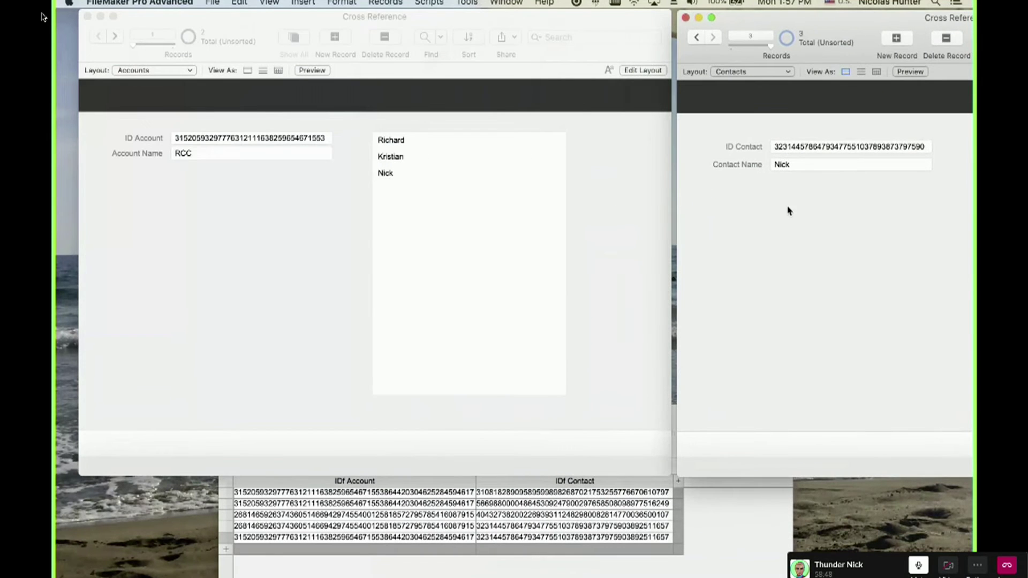
left_click(648, 134)
left_click(714, 522)
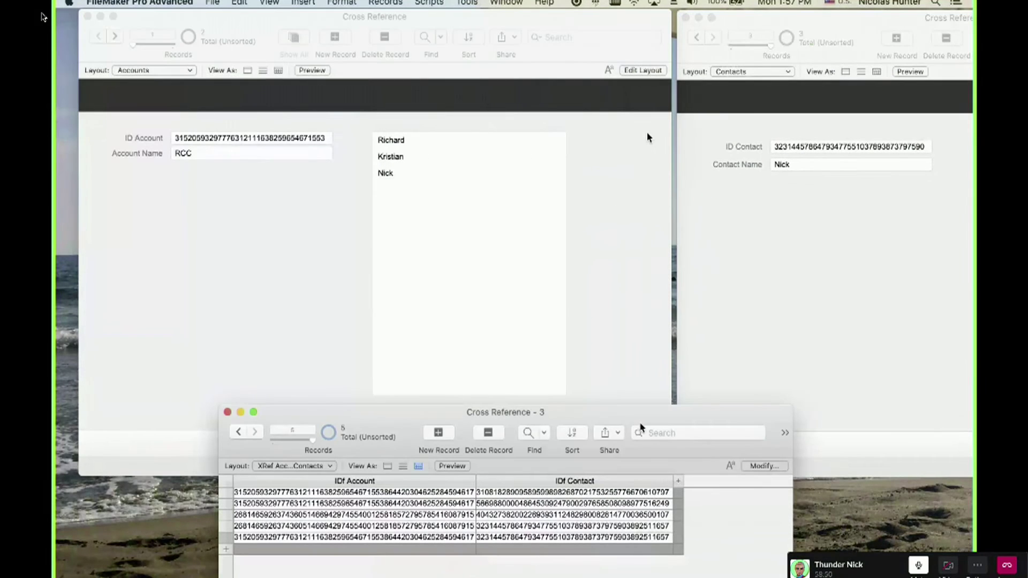
left_click_drag(632, 415, 632, 326)
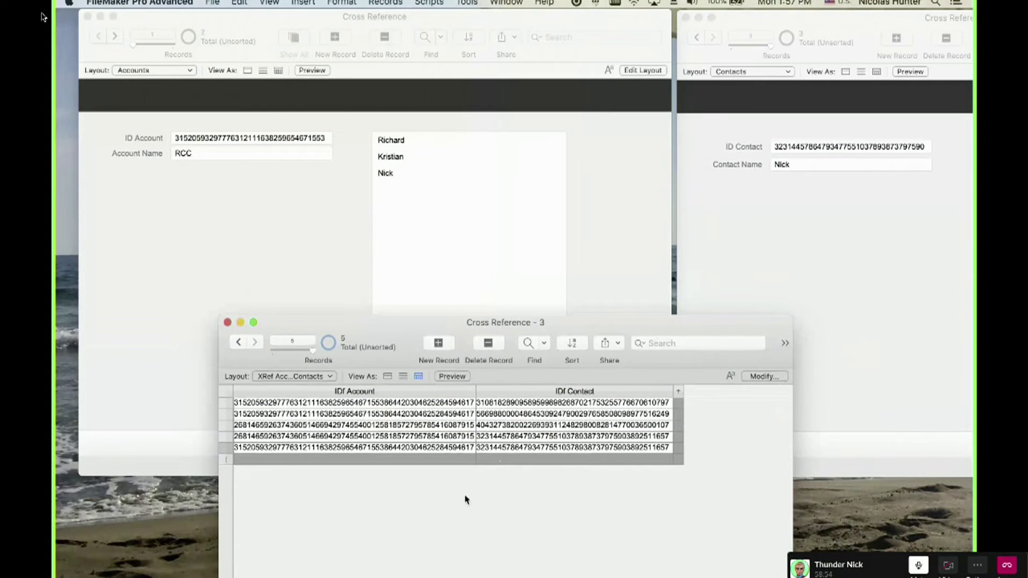
left_click_drag(605, 328, 527, 429)
left_click(336, 316)
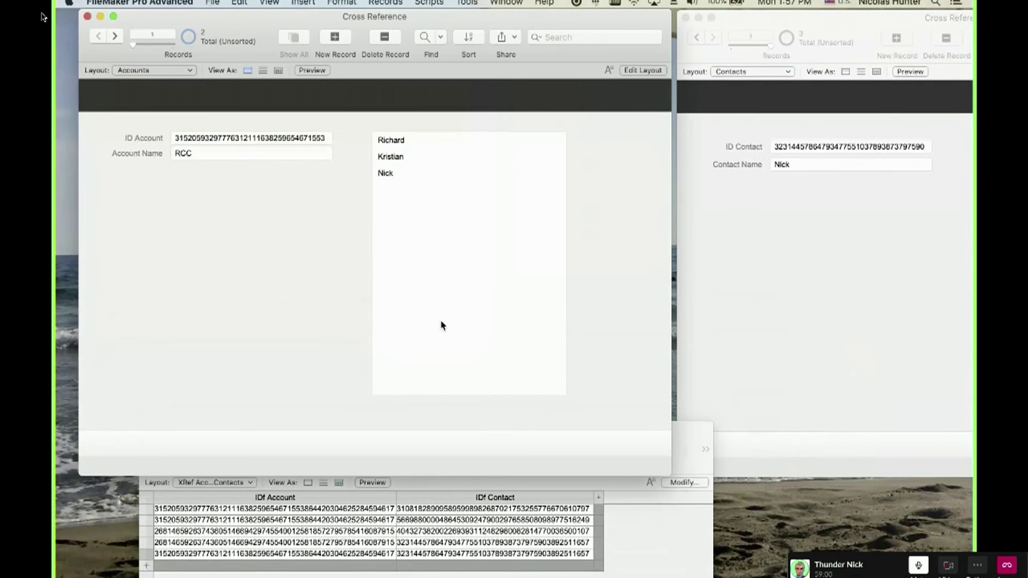
Select Nick's portal row, shorten the Accounts window, and move the join-table window up beneath it.
left_click(552, 180)
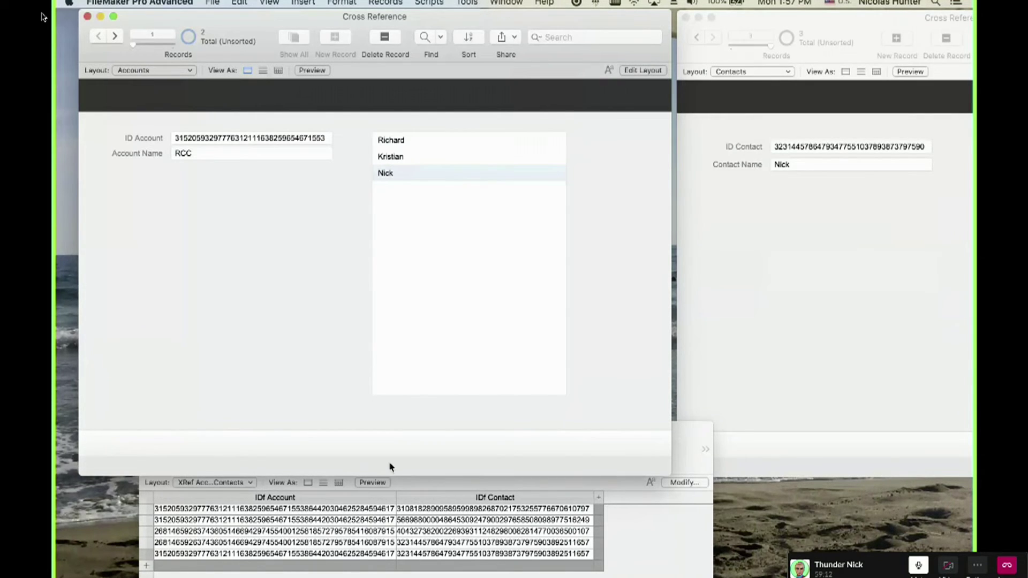
left_click_drag(395, 474, 396, 341)
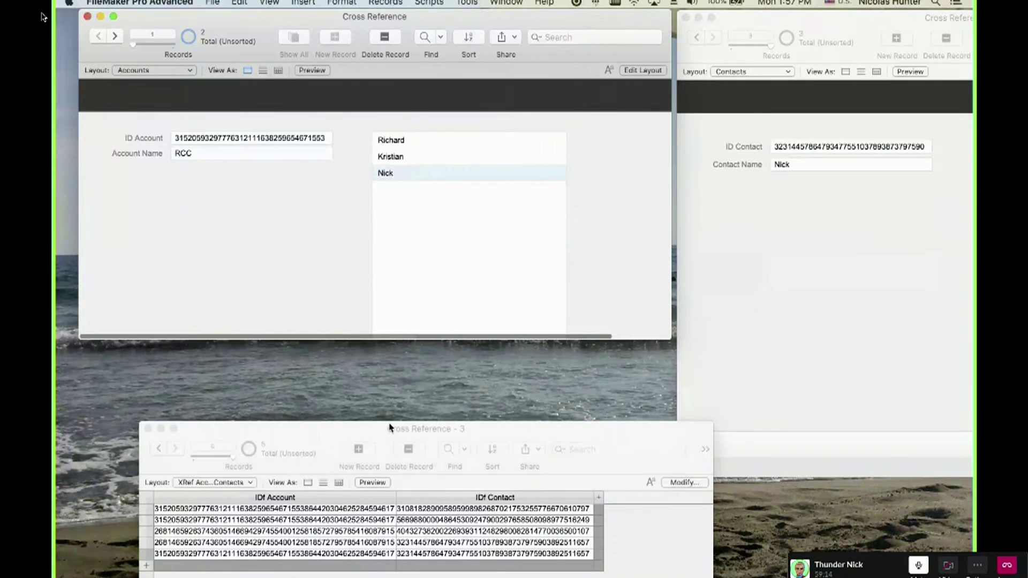
left_click_drag(391, 429, 354, 353)
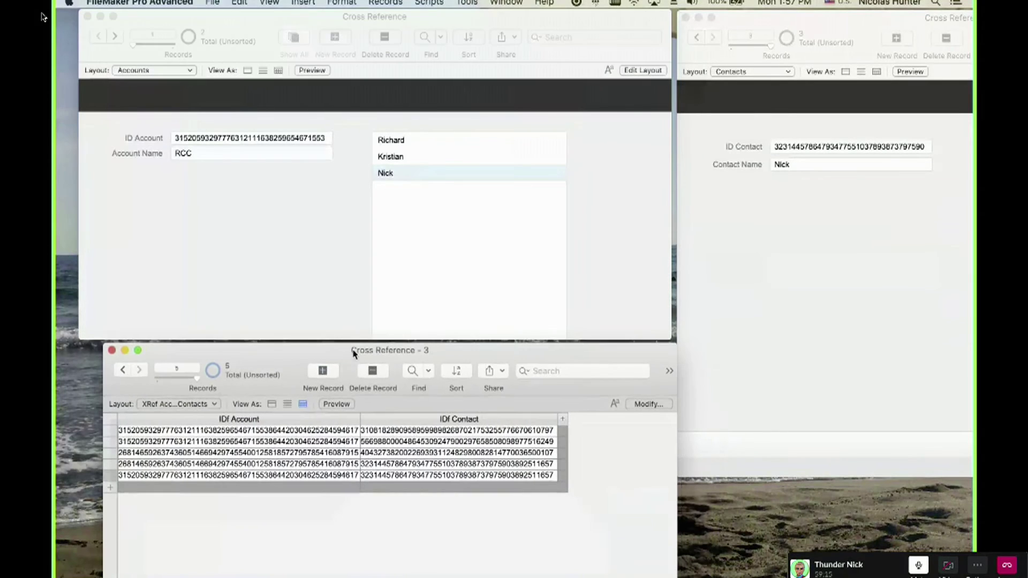
left_click(380, 452)
left_click(399, 509)
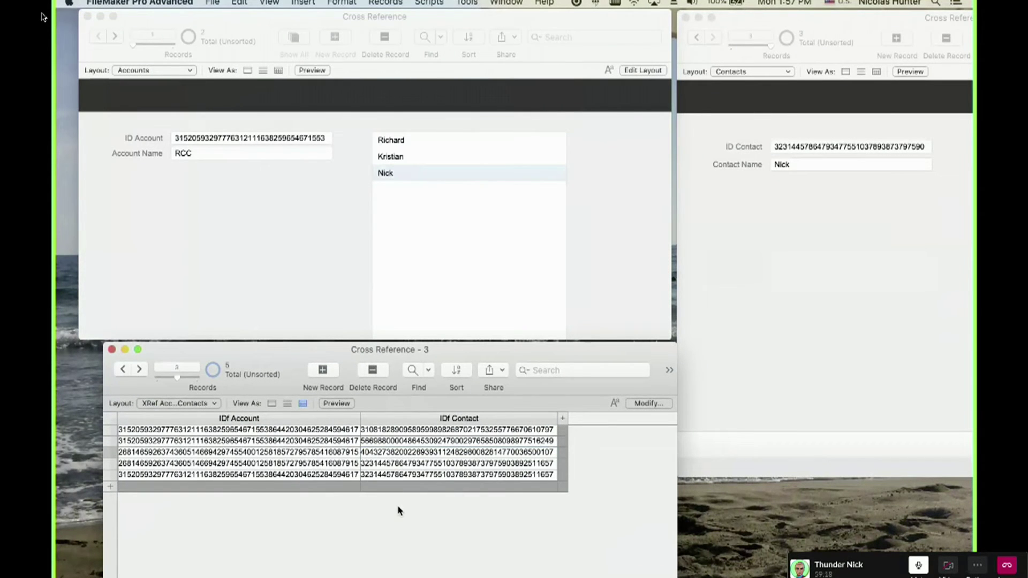
left_click(455, 229)
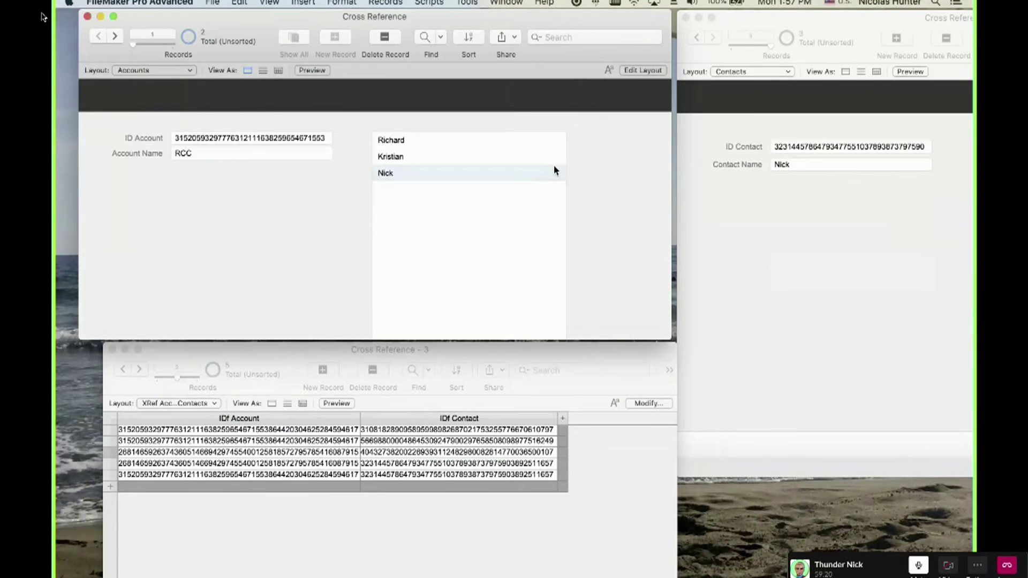
Delete Nick's related record from RCC's portal and confirm the deletion.
key("super+e")
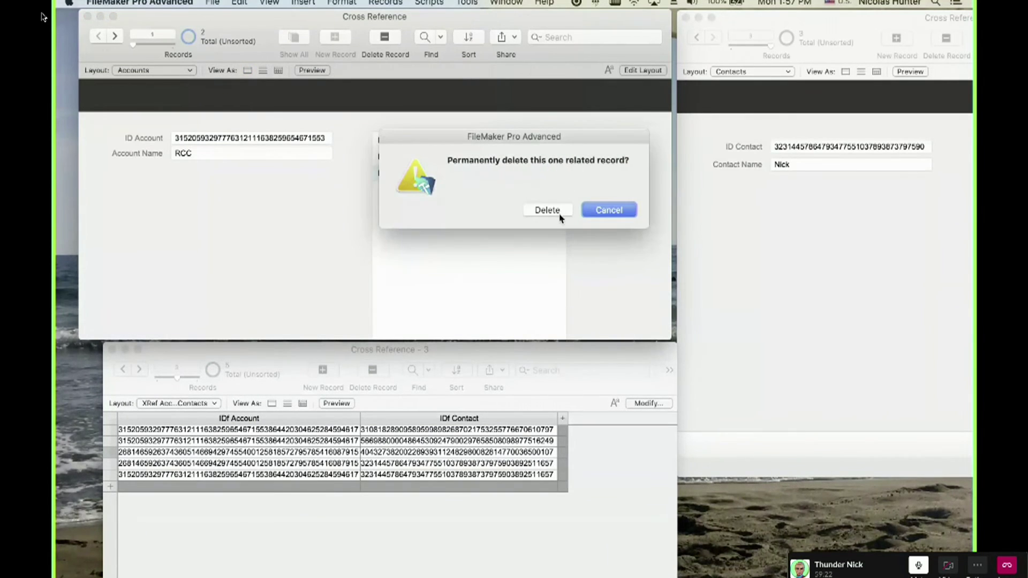
left_click(560, 214)
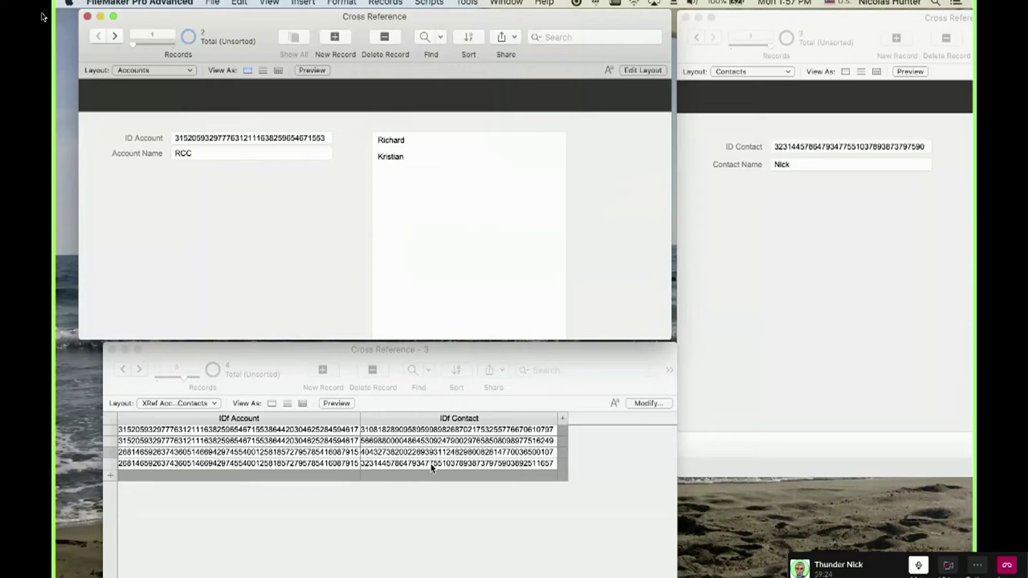
left_click(683, 323)
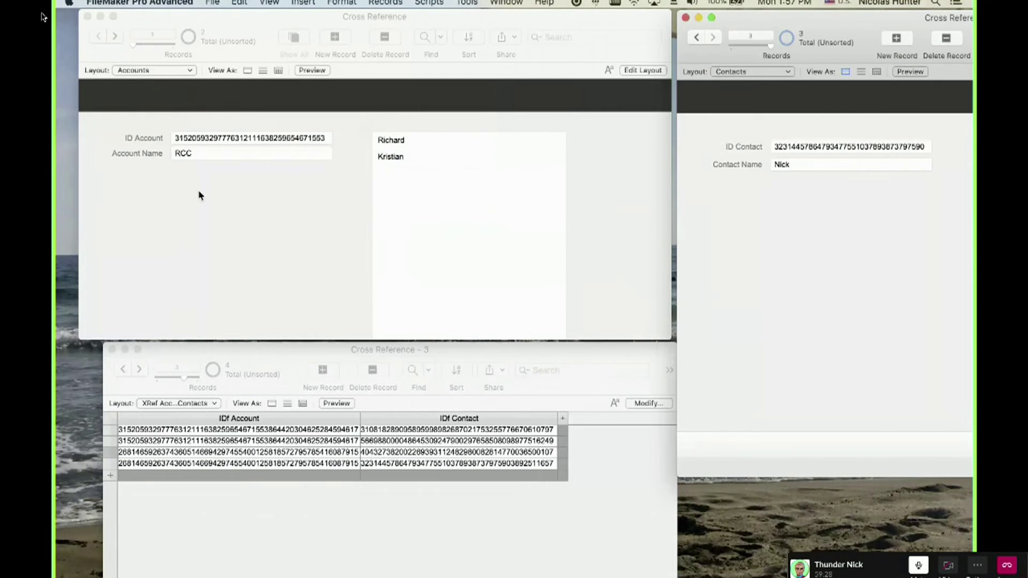
left_click(155, 241)
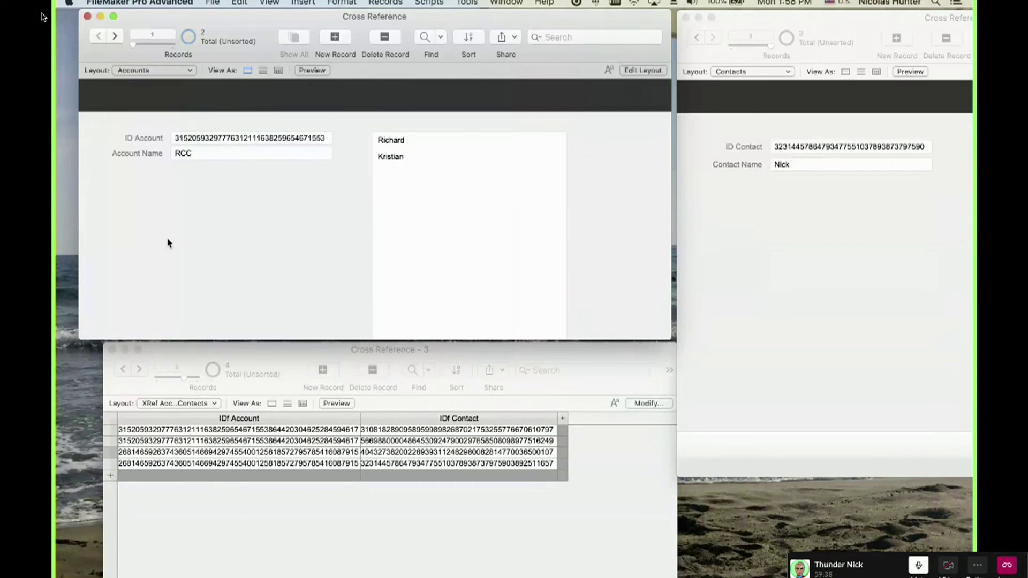
key("super+l")
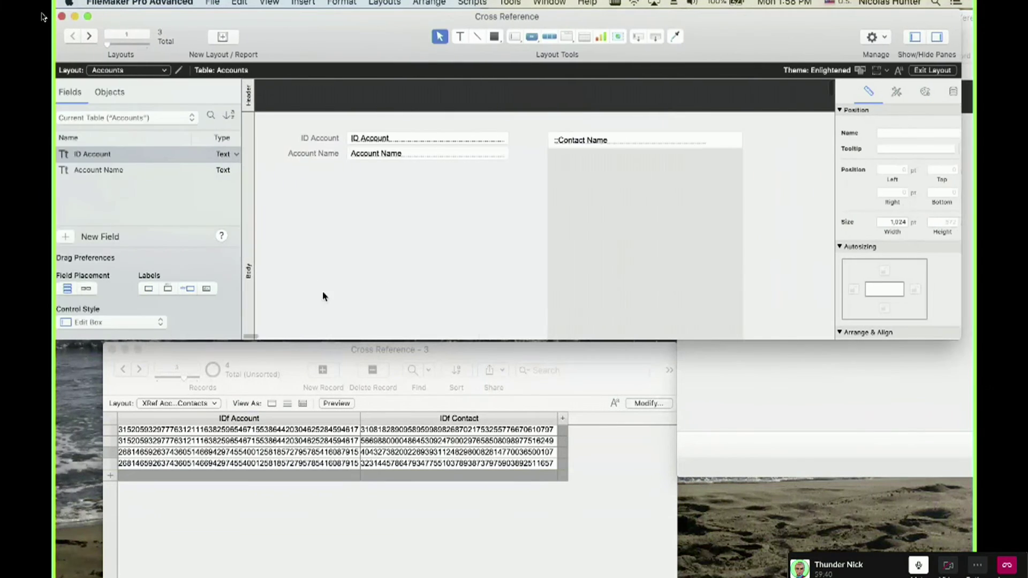
double_click(631, 261)
left_click(589, 265)
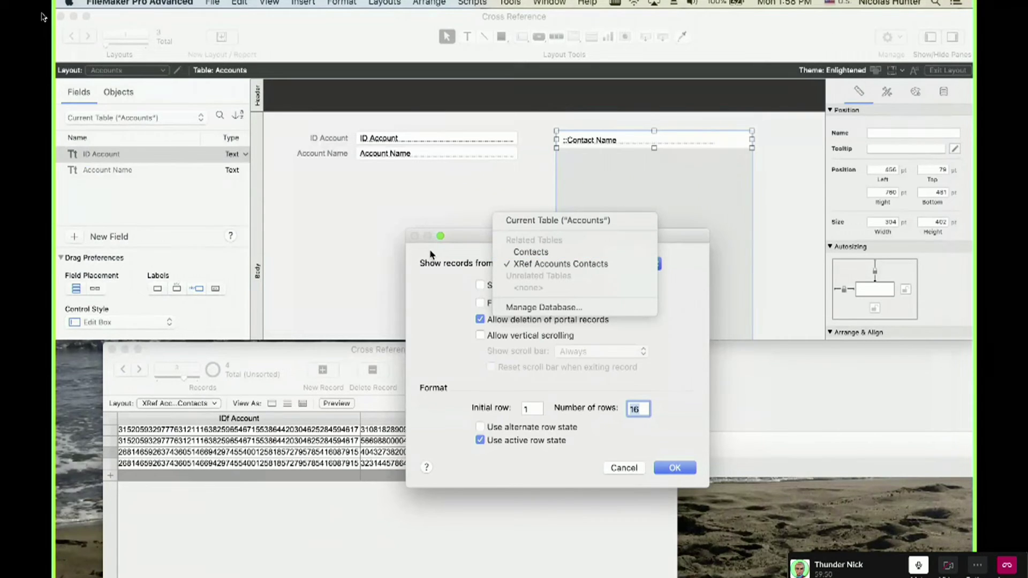
key("Escape")
key("Escape")
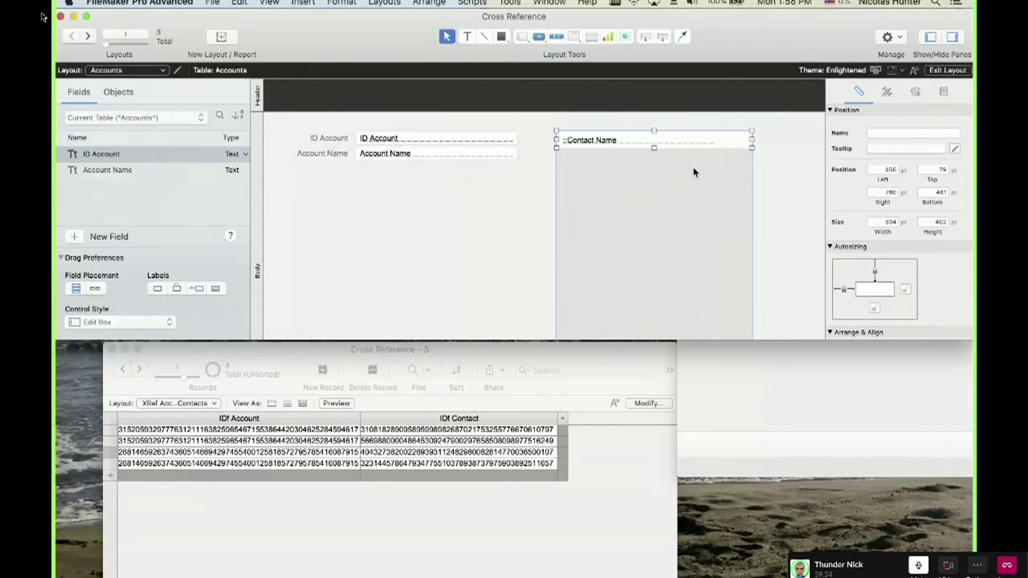
key("super+b")
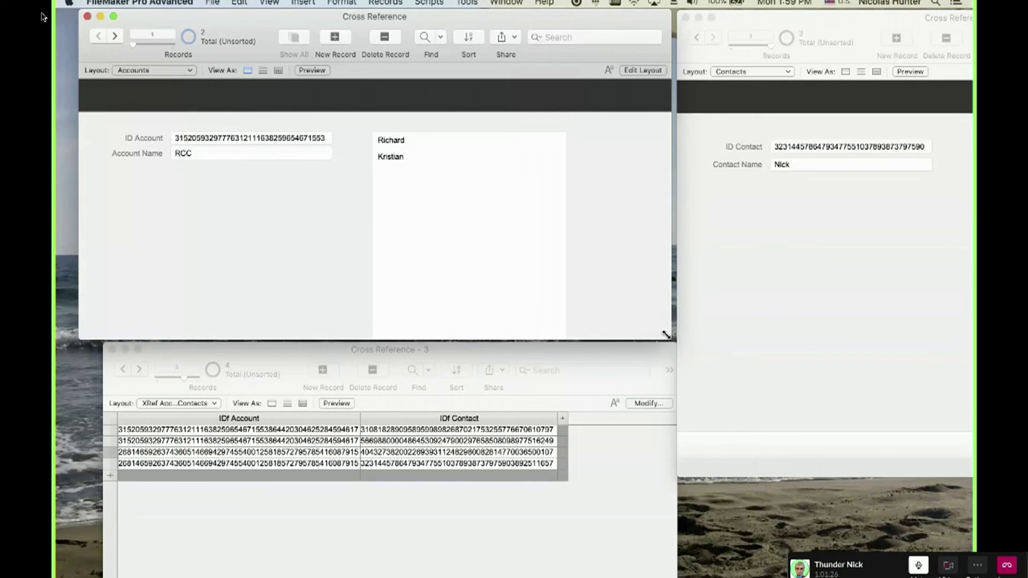
Enlarge the Accounts window so the portal shows Richard and Kristian in full.
left_click_drag(665, 335, 741, 444)
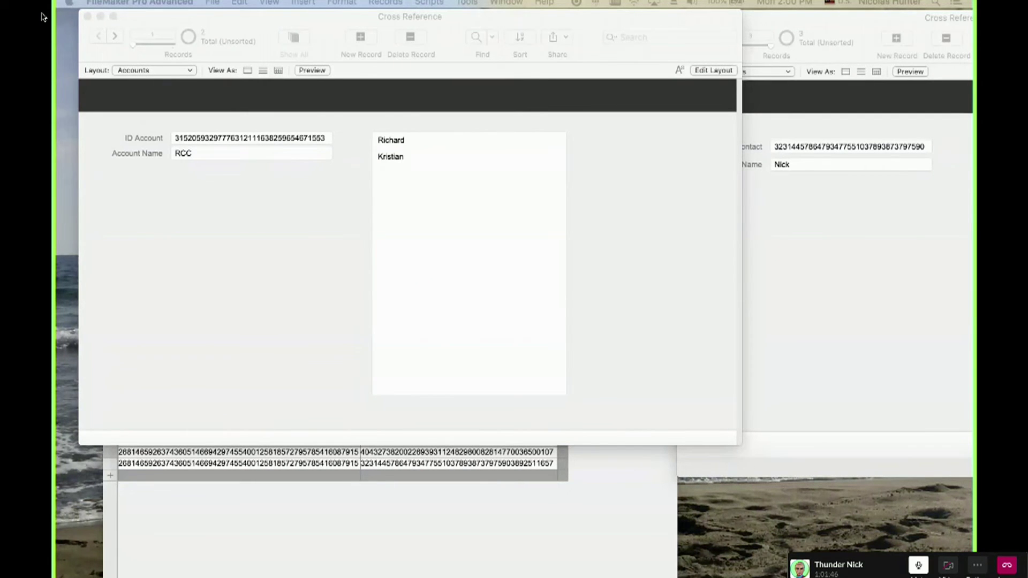
Switch Accounts to Layout mode and undo an accidental move of the Contact Name field.
left_click(291, 299)
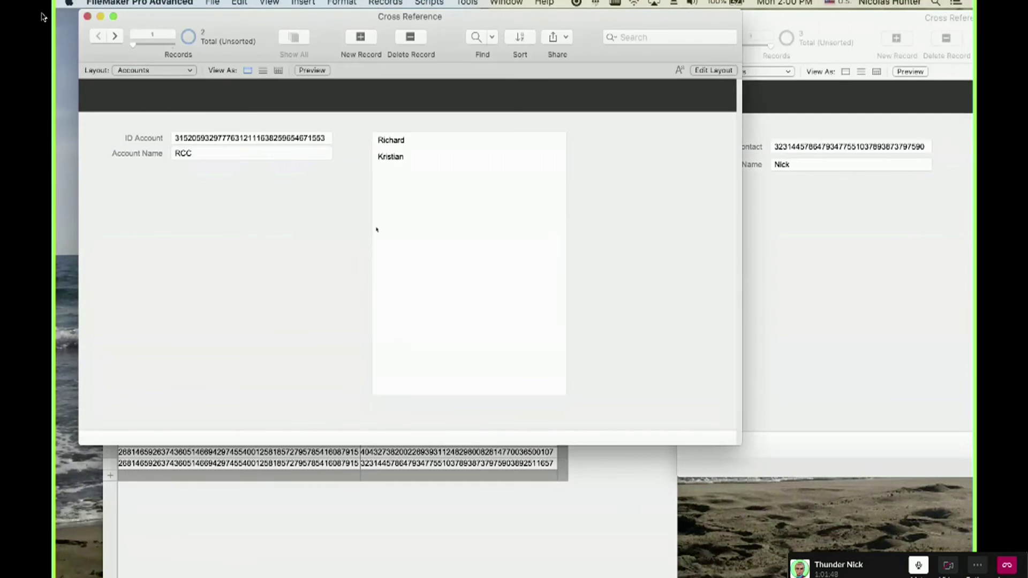
key("super+l")
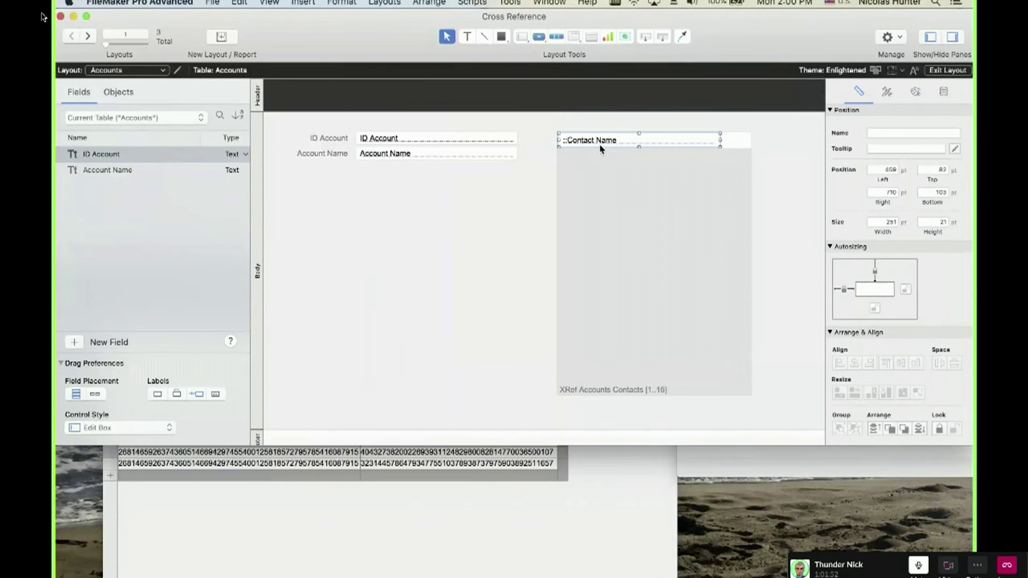
left_click_drag(612, 136, 616, 148)
key("super+z")
Open Manage Database, inspect the table occurrences and relationships, then discard changes.
left_click(438, 208)
key("super+shift+d")
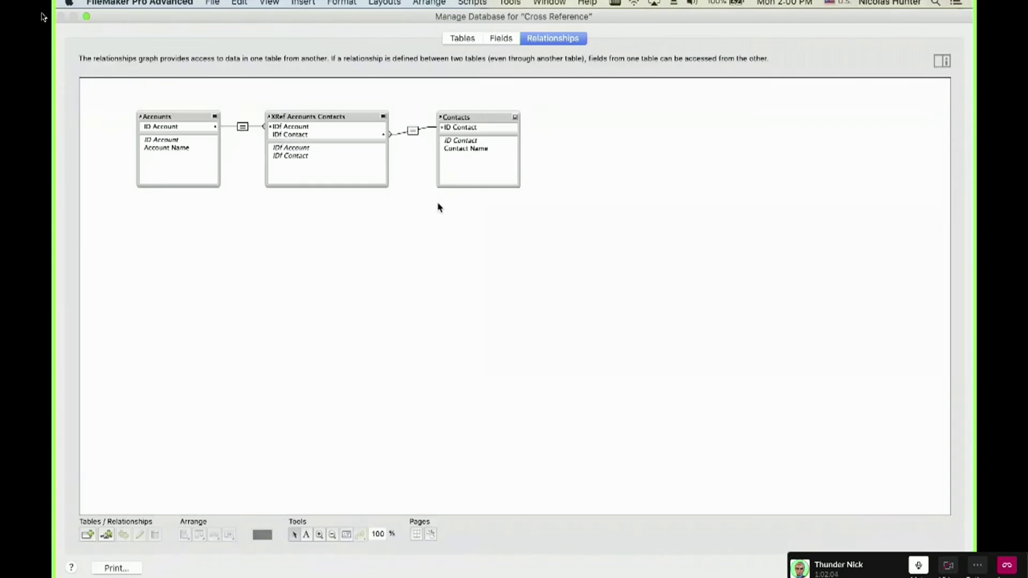
left_click(463, 113)
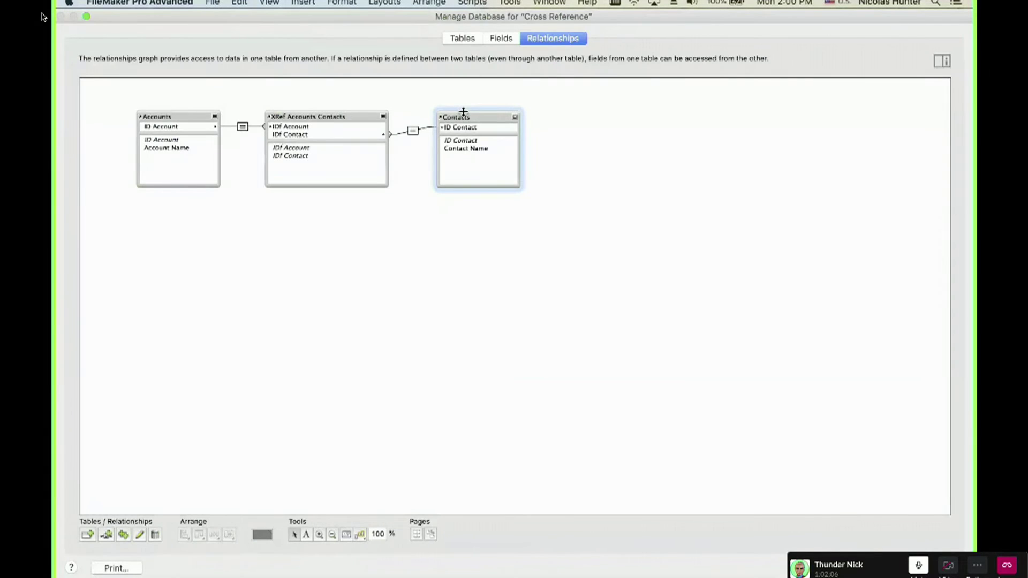
left_click(458, 153)
left_click(163, 116)
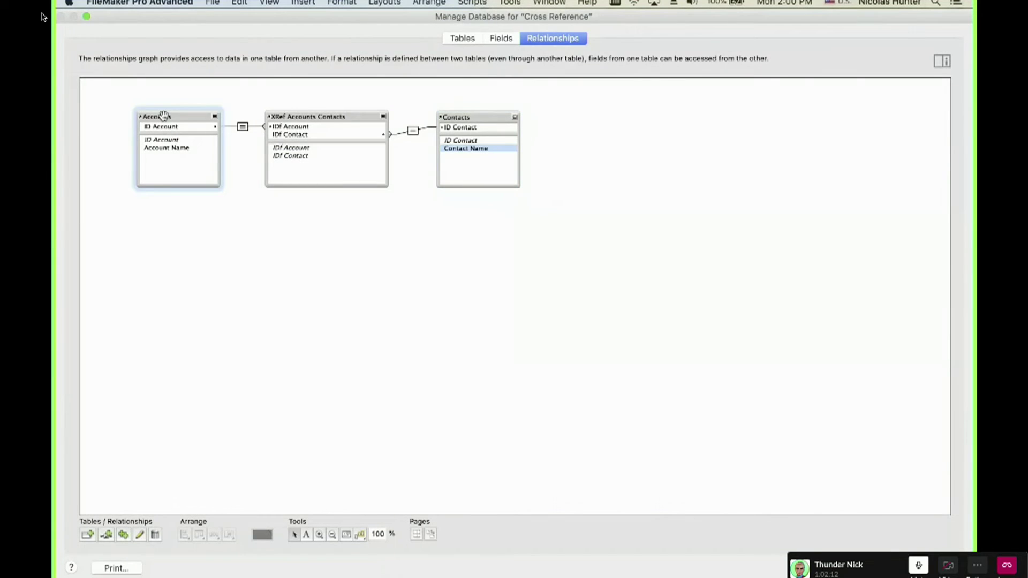
left_click(243, 126)
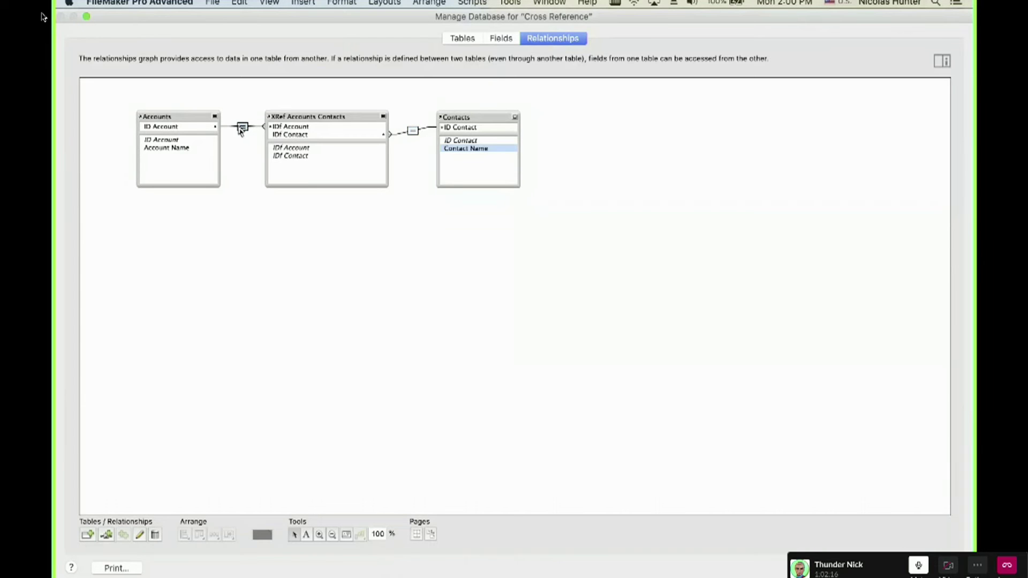
left_click(414, 134)
key("Escape")
left_click(319, 134)
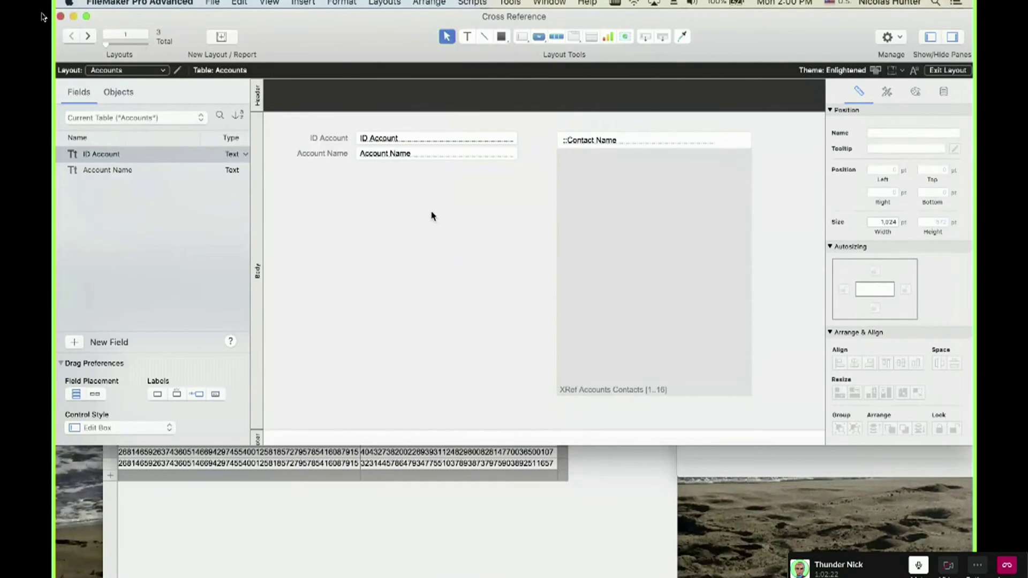
Try duplicating the Contacts occurrence twice, then discard the duplicates.
key("super+shift+d")
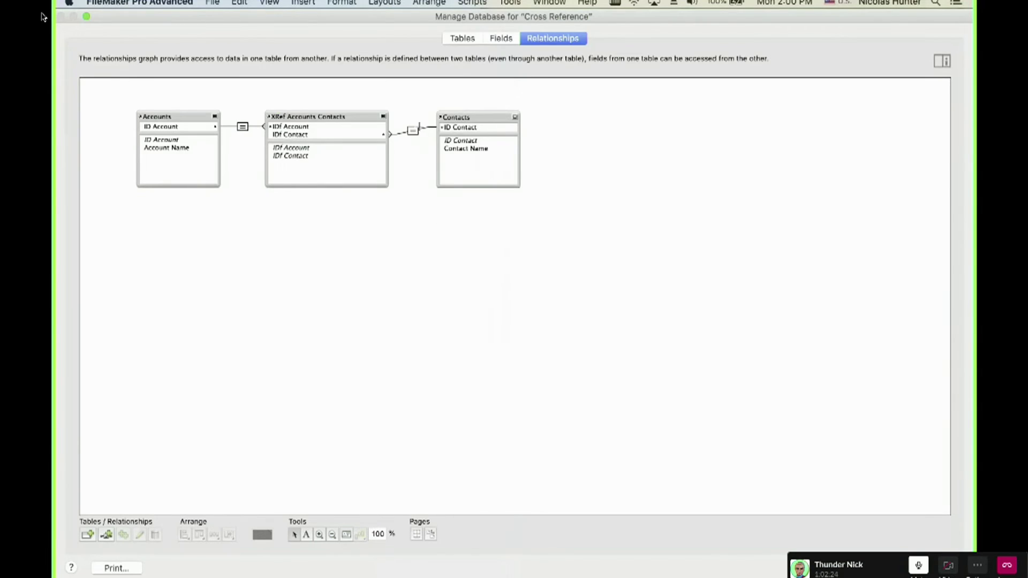
left_click_drag(481, 118, 750, 238)
left_click_drag(751, 237, 846, 286)
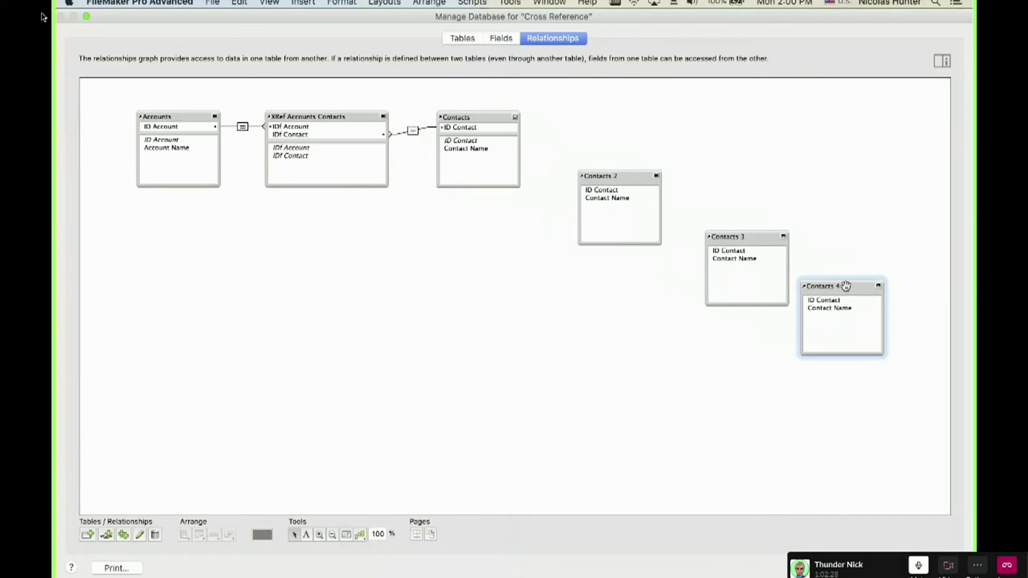
key("Escape")
left_click(335, 127)
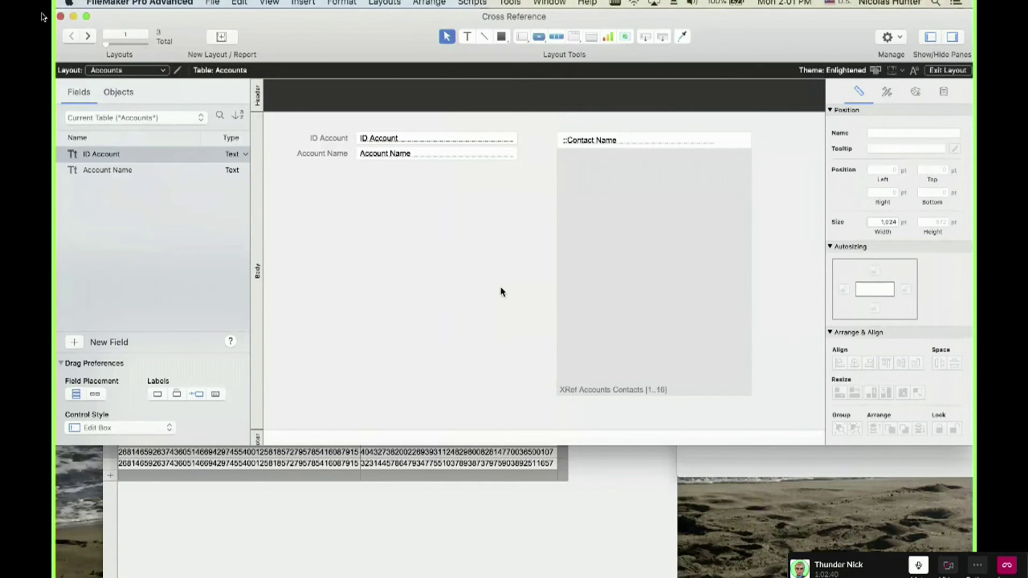
Reopen Manage Database on the Fields tab and open the Table pop-up.
key("super+shift+d")
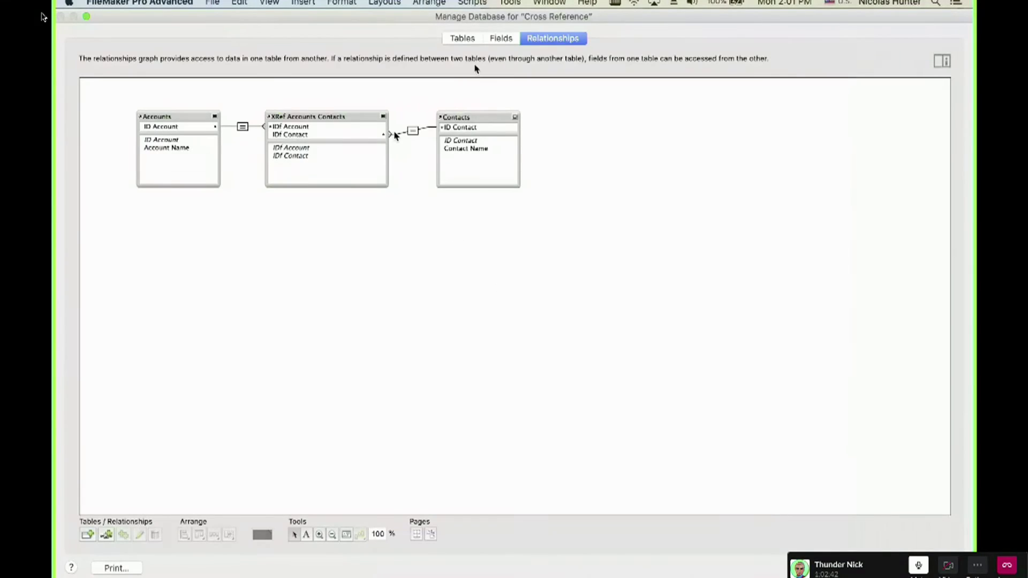
left_click(503, 38)
left_click(173, 58)
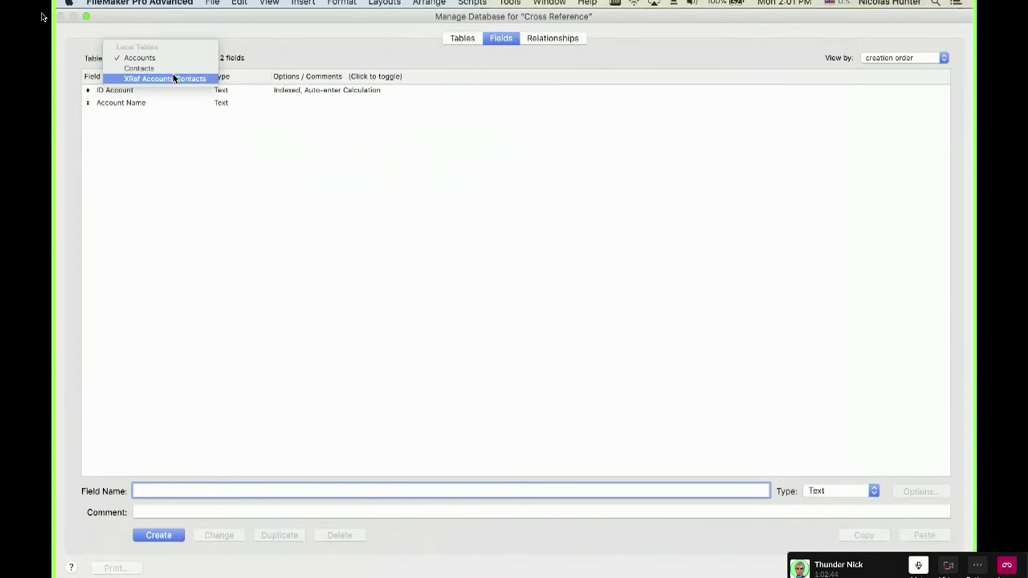
Create a Contact Name field in XRef Accounts Contacts, then return to Relationships.
left_click(174, 79)
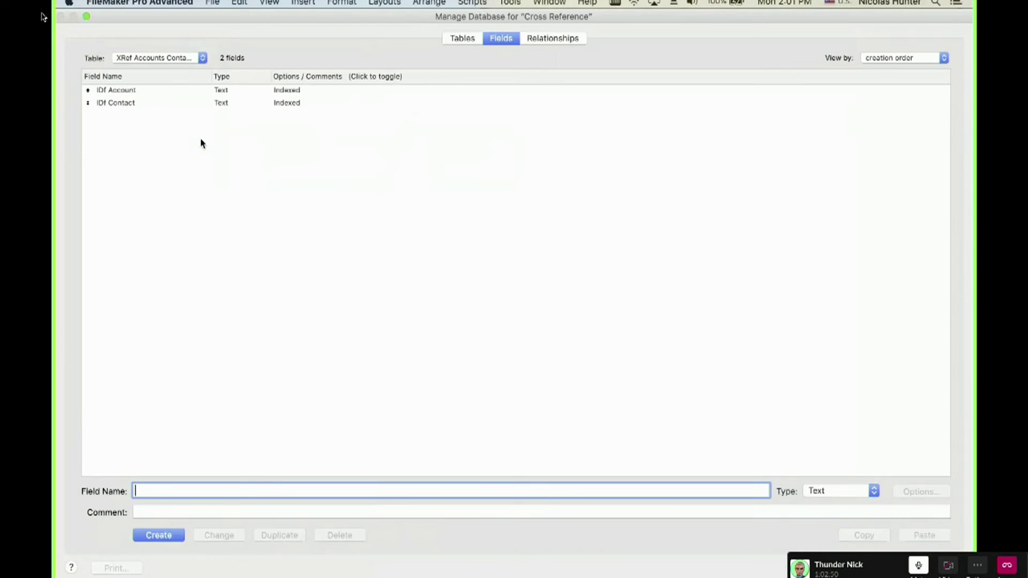
type("Contact Name")
left_click(156, 535)
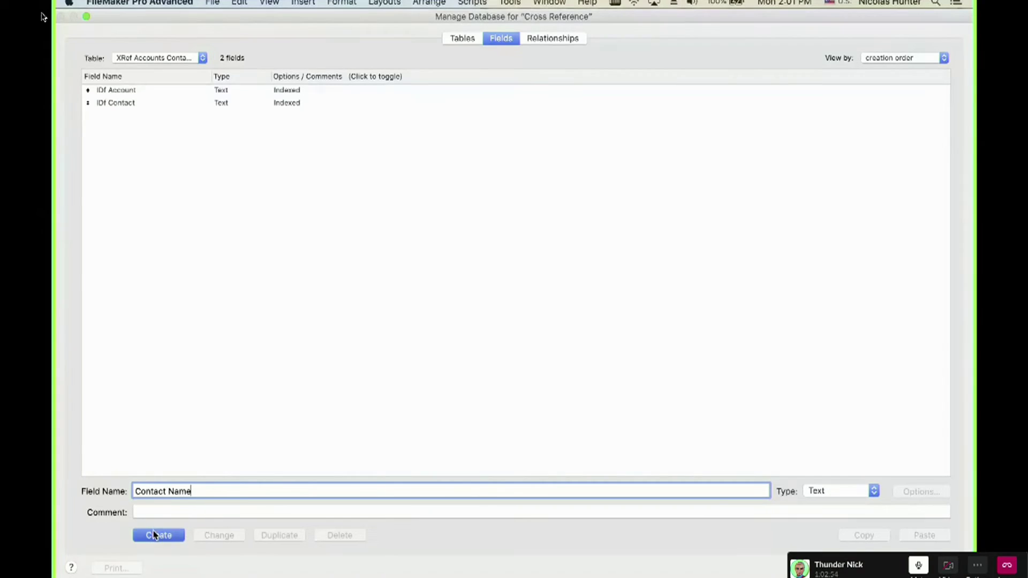
left_click(165, 383)
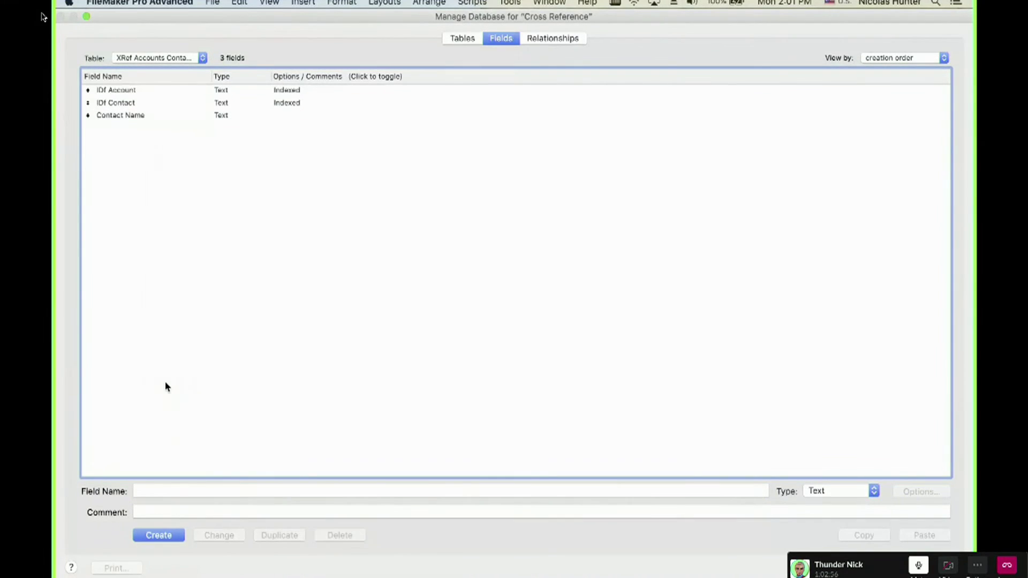
left_click(135, 117)
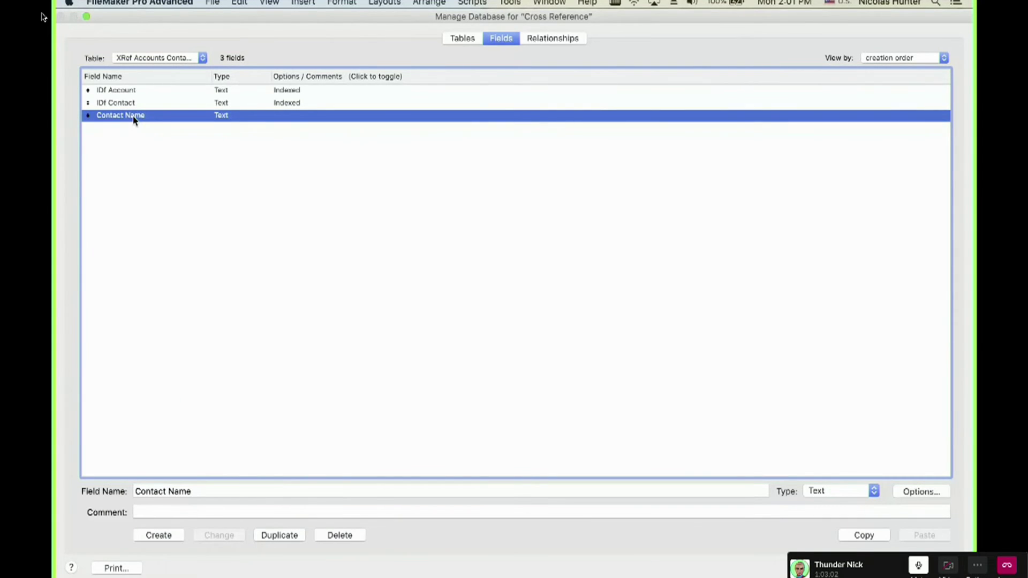
left_click(555, 43)
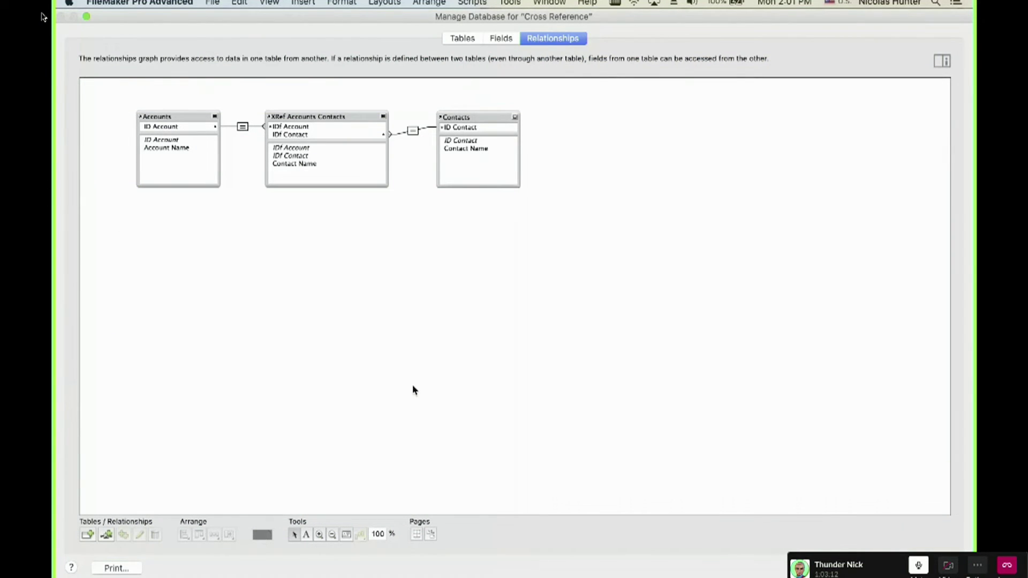
Draw a note over the three tables and label it Accounts.
key("t")
left_click_drag(568, 215, 100, 82)
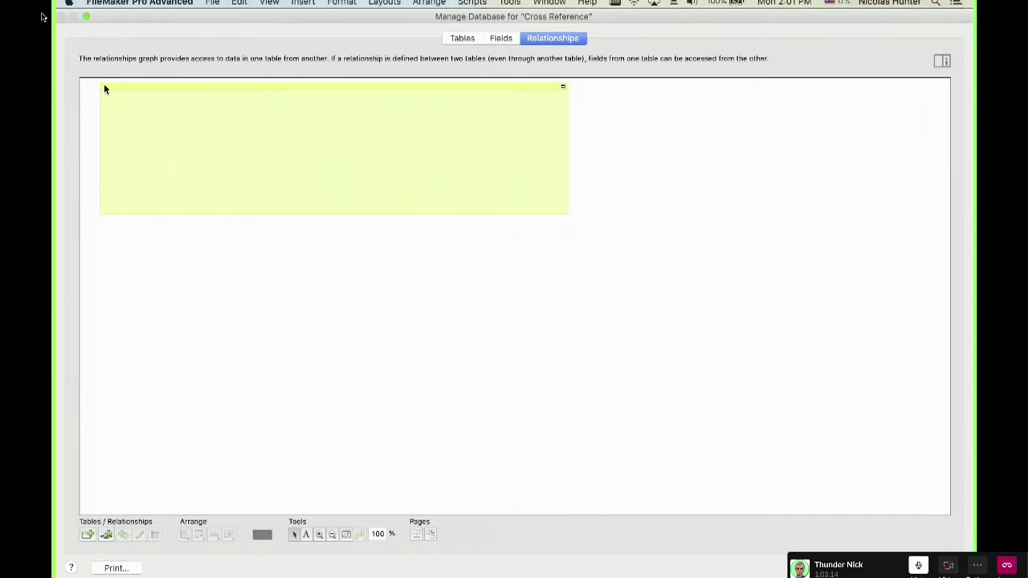
type("Accou")
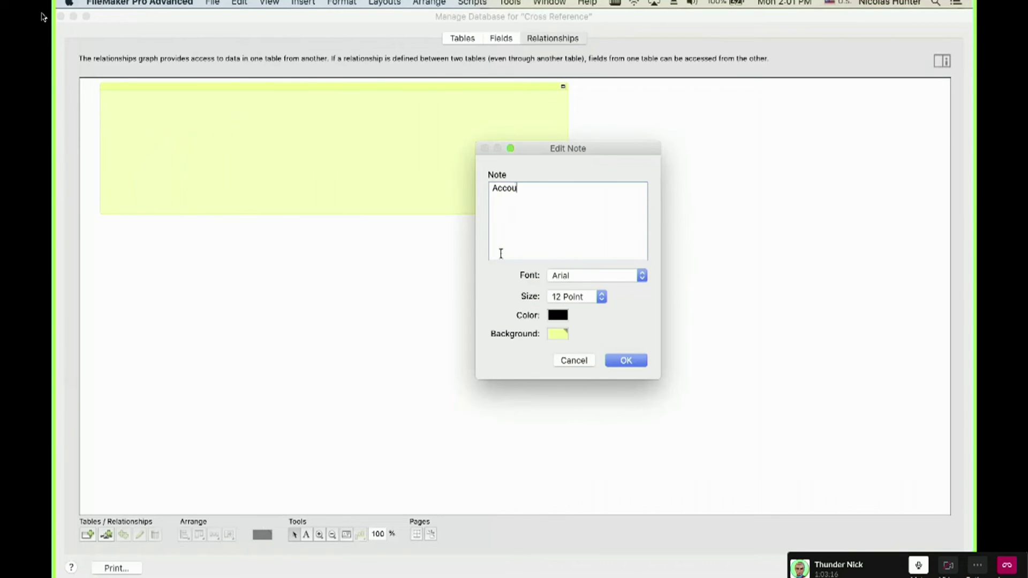
type("ntas")
key("BackSpace")
key("BackSpace")
type("s")
key("Return")
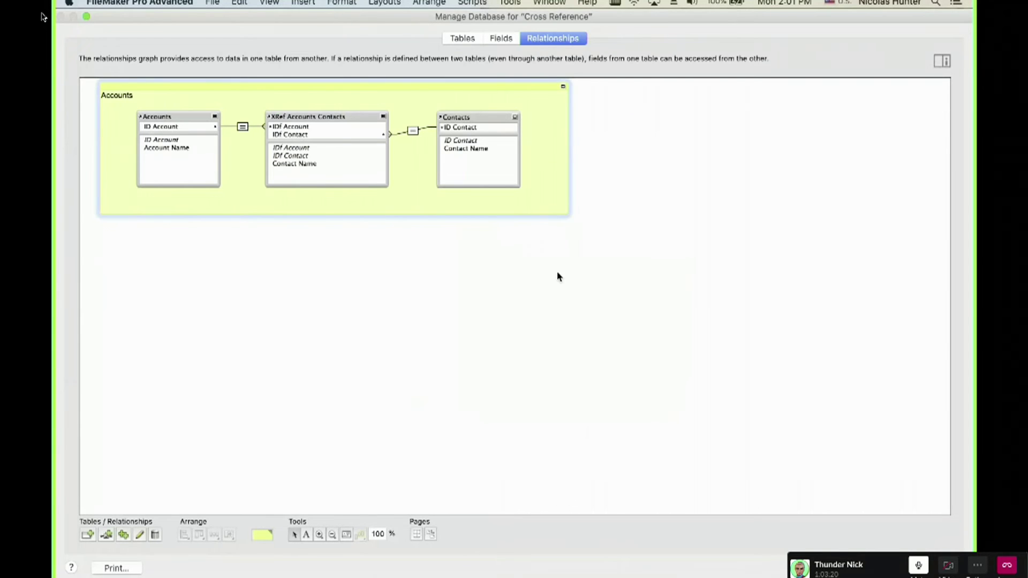
left_click(523, 256)
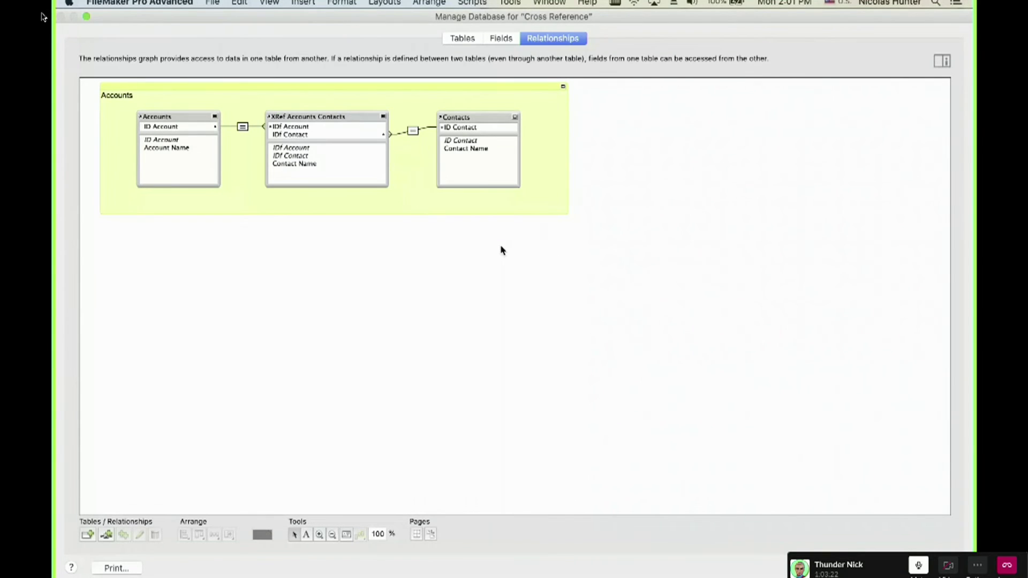
Duplicate the note below the original and retitle it Xref Accounts Contacts.
left_click_drag(277, 97, 280, 250)
double_click(279, 251)
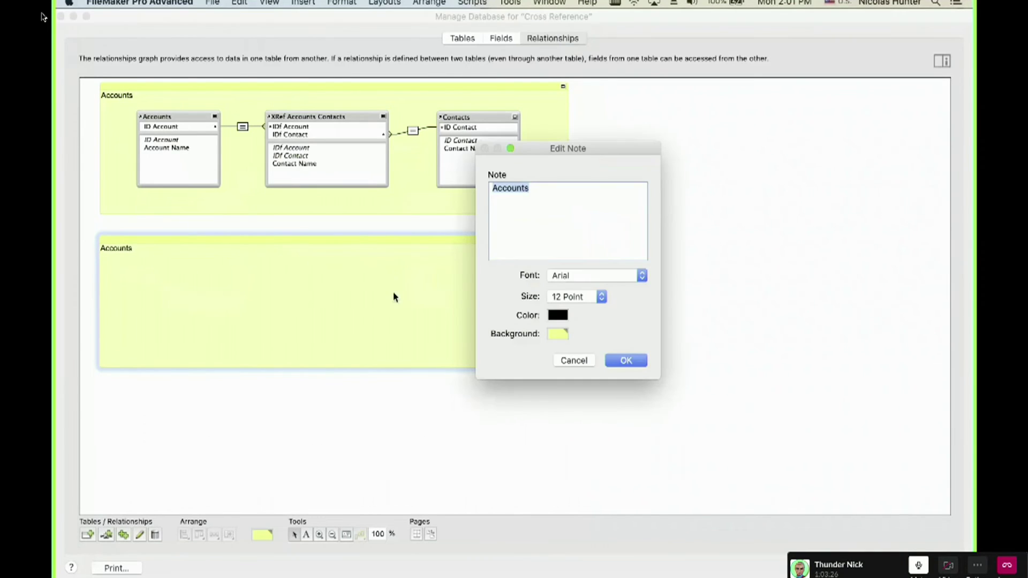
double_click(503, 196)
key("Left")
type("Xref Accounts Contacts")
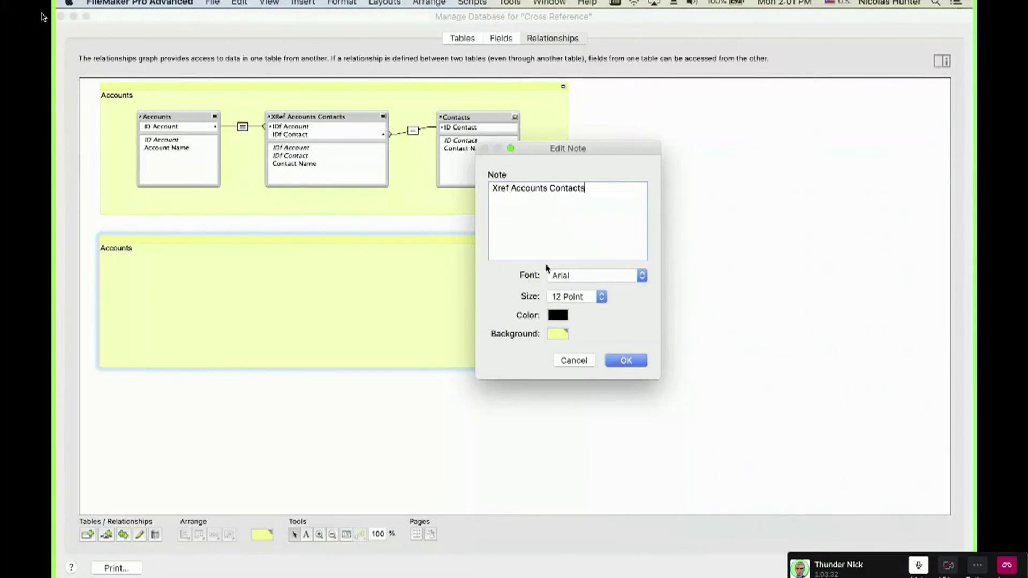
left_click(633, 363)
left_click(286, 395)
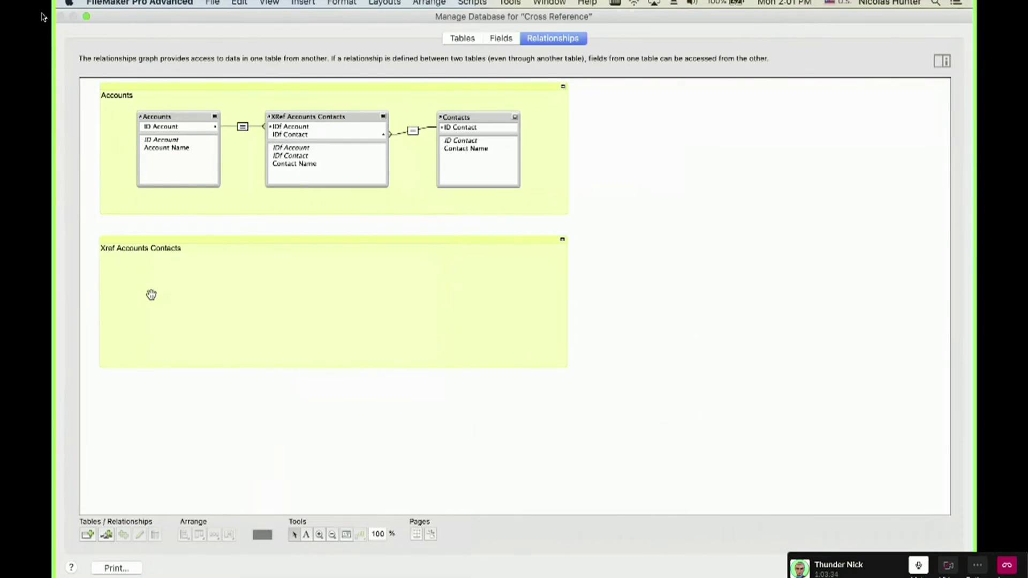
Copy the XRef table into the lower note, naming the copy XRef Accounts Contacts.
left_click_drag(316, 116, 166, 281)
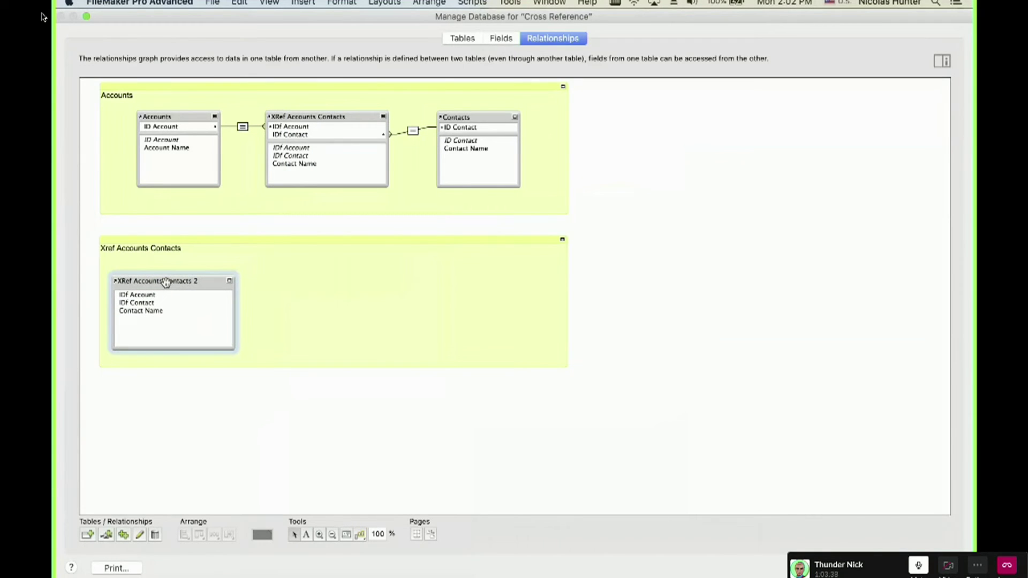
double_click(321, 116)
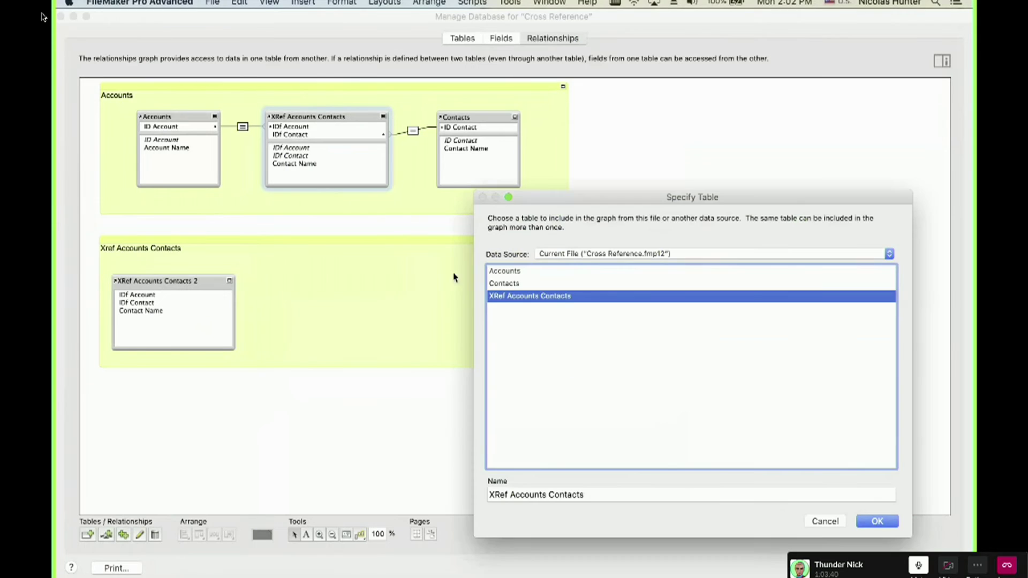
left_click(600, 496)
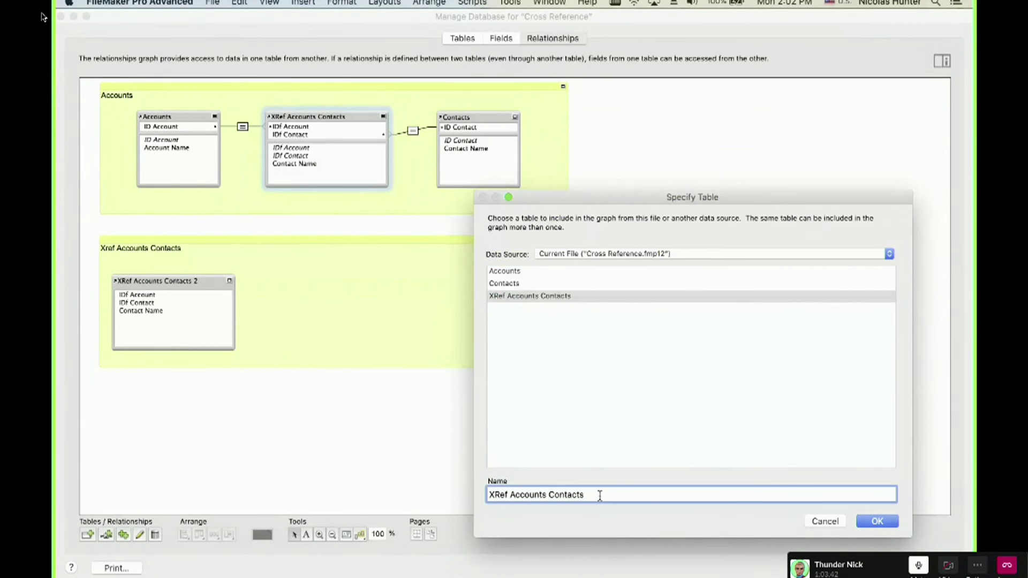
type("Link")
key("Return")
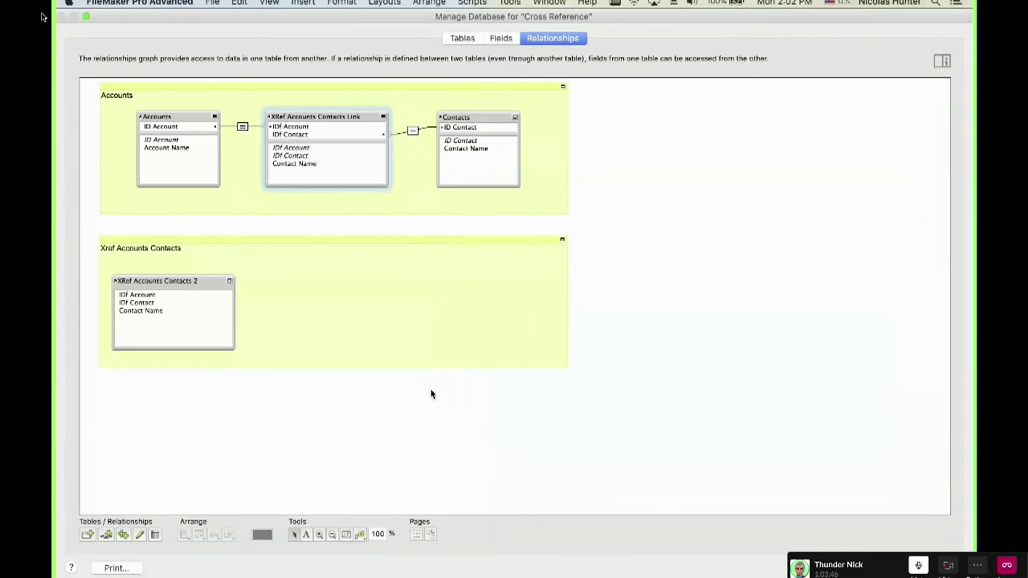
double_click(194, 284)
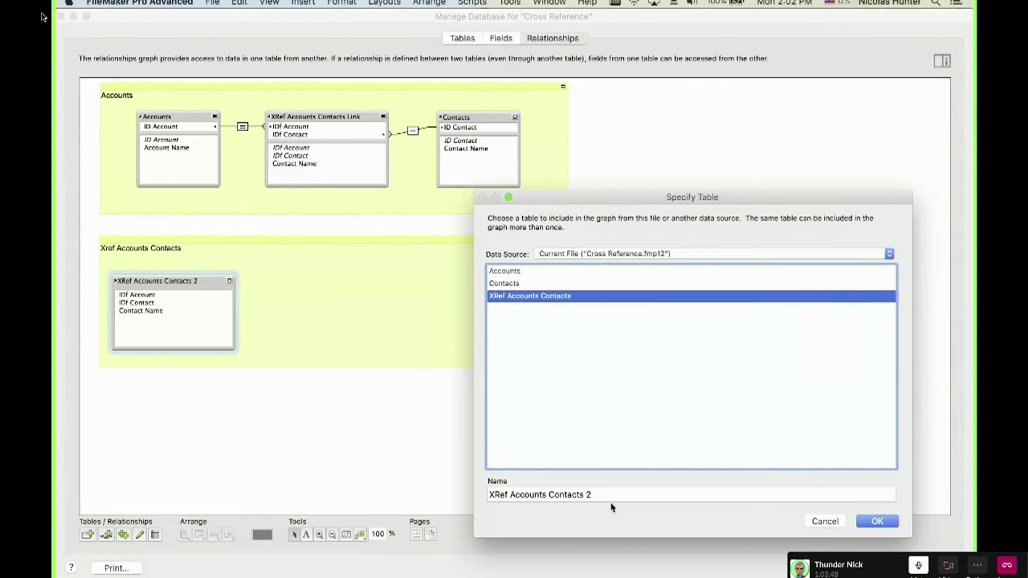
left_click(604, 498)
key("BackSpace")
key("BackSpace")
key("Return")
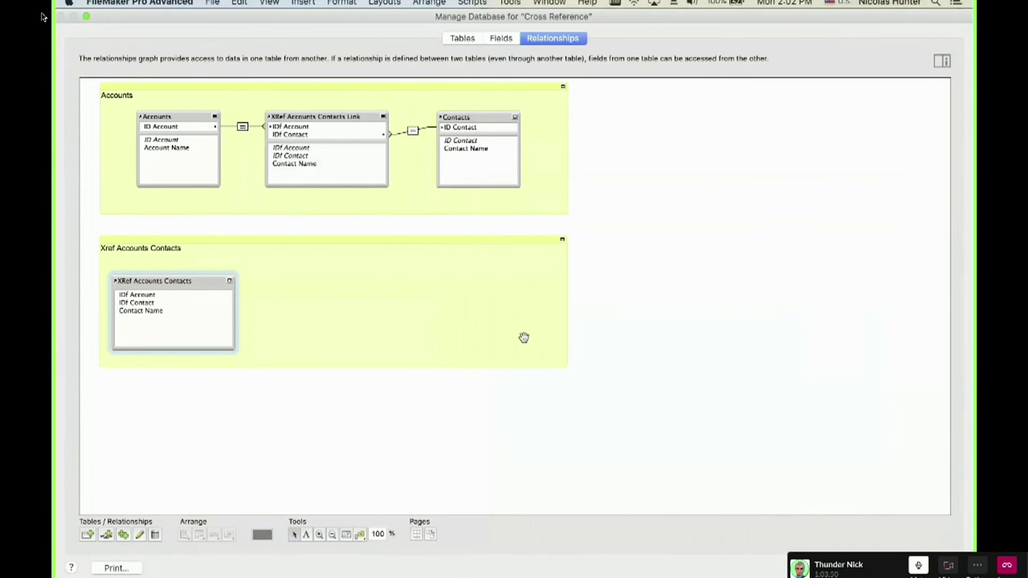
Rename the original middle occurrence to Accounts Contacts and nudge the lower XRef table up.
left_click(295, 116)
double_click(295, 115)
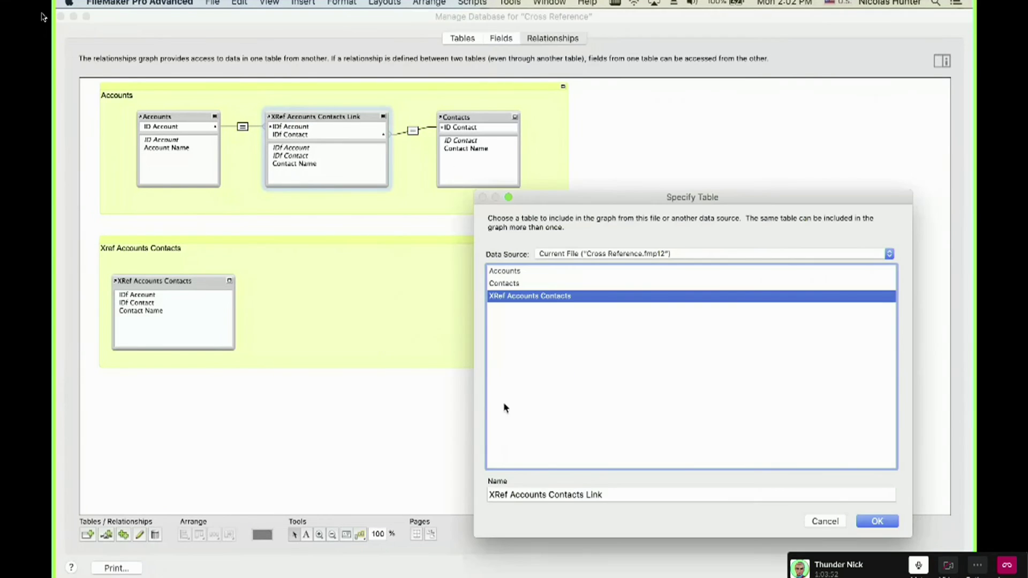
left_click(509, 495)
key("BackSpace")
key("BackSpace")
key("BackSpace")
key("BackSpace")
key("BackSpace")
key("super+Right")
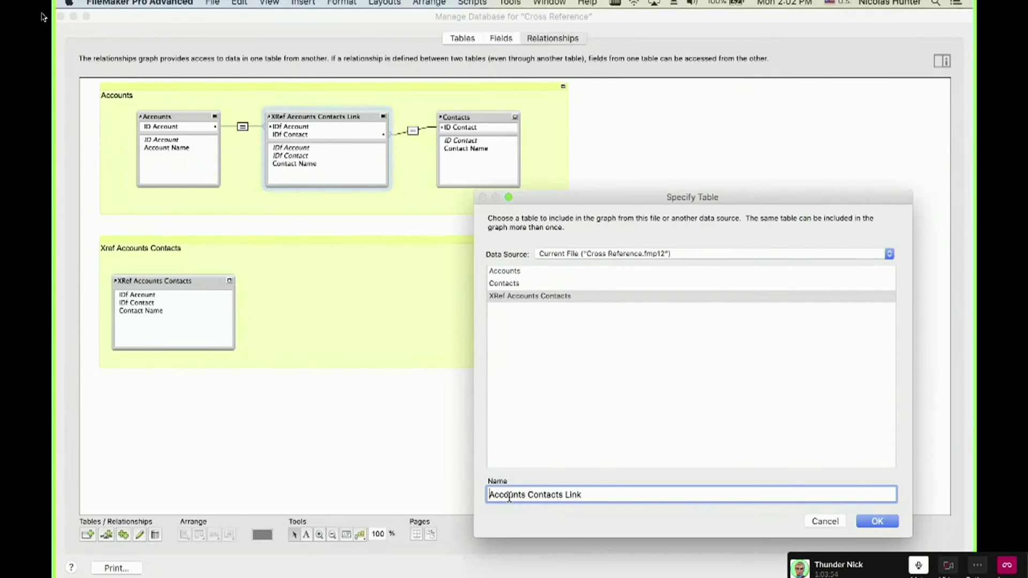
key("BackSpace")
key("BackSpace")
key("BackSpace")
key("BackSpace")
key("BackSpace")
key("Return")
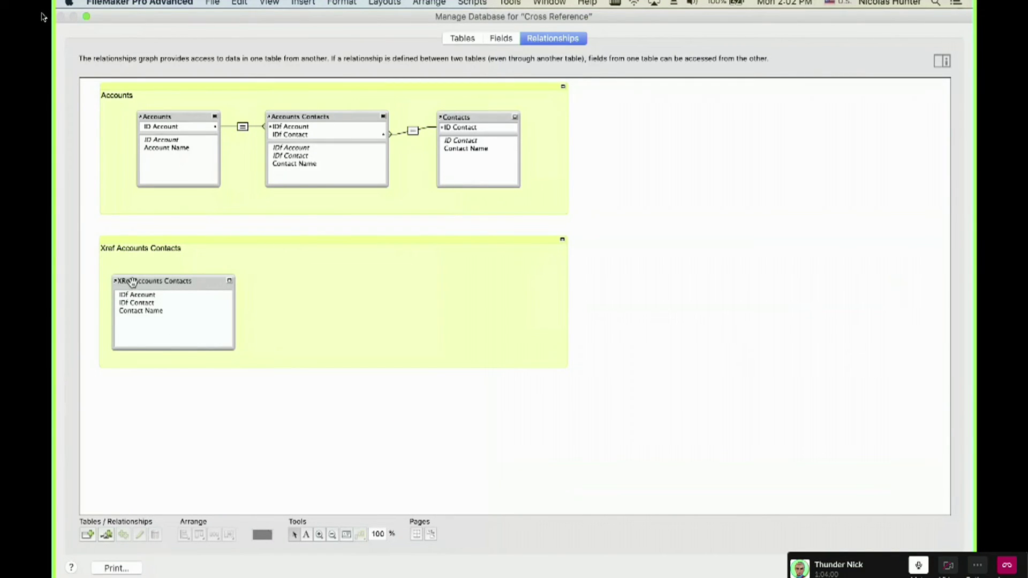
left_click_drag(133, 281, 133, 279)
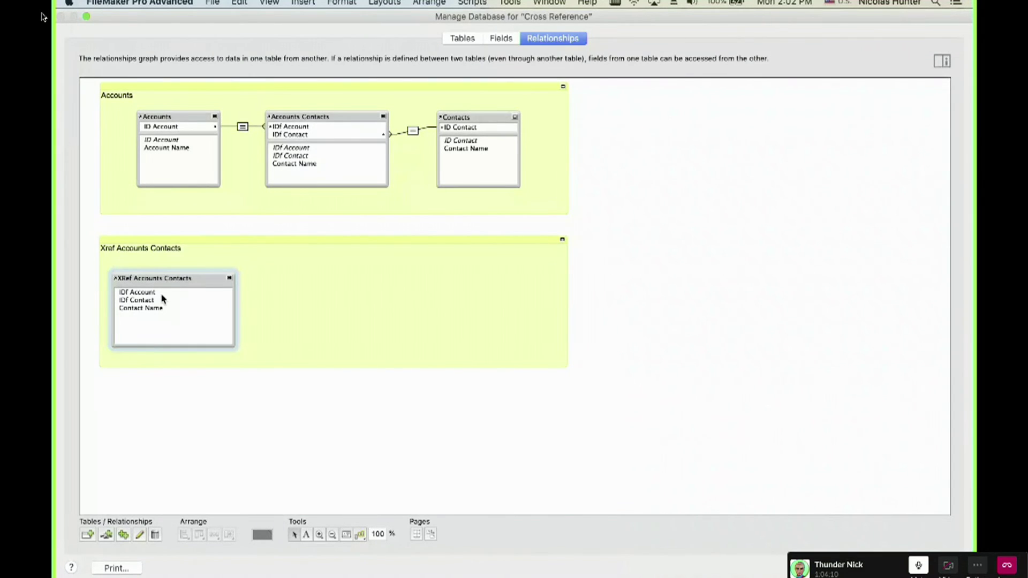
Duplicate the Accounts and Contacts occurrences into the lower note and collapse them.
left_click(173, 117)
key("super+d")
left_click_drag(232, 142, 342, 283)
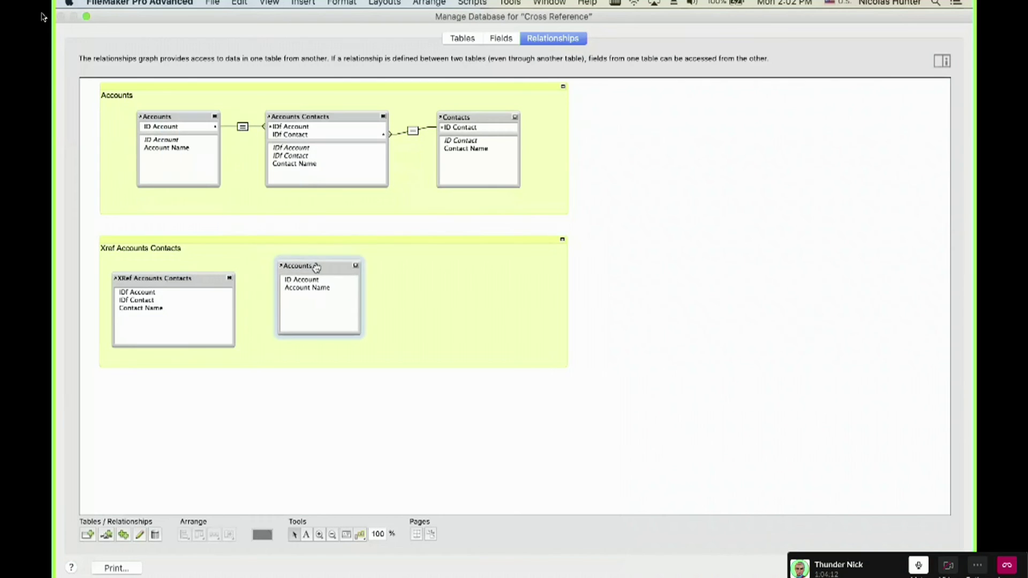
left_click(358, 267)
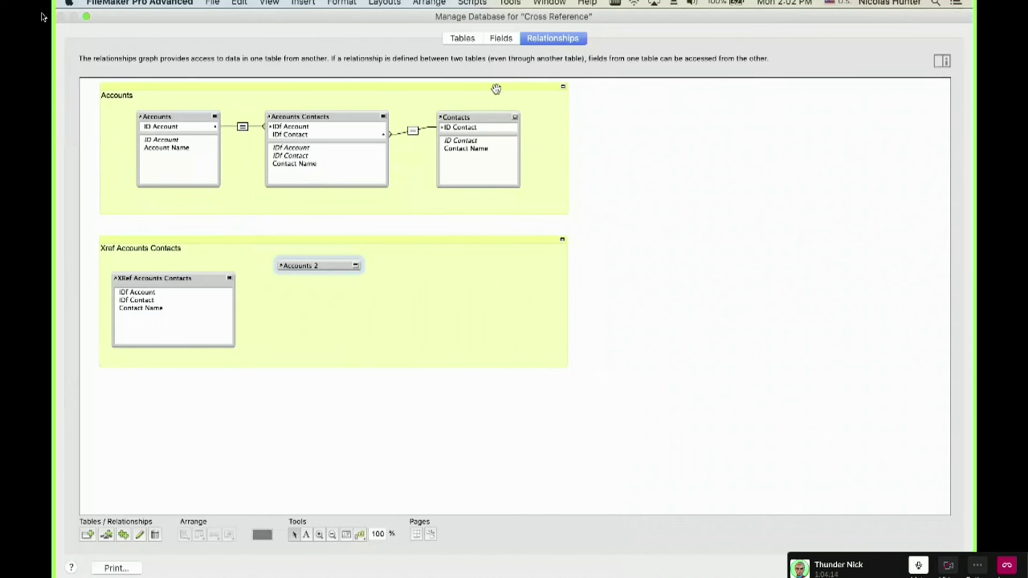
left_click_drag(481, 119, 323, 295)
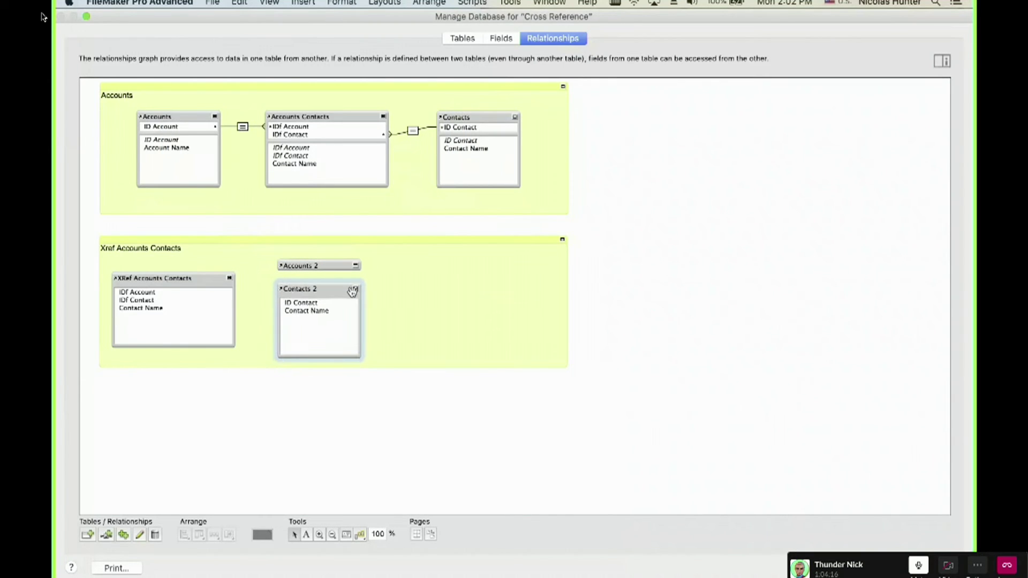
left_click(355, 290)
Rename the copies Accounts Xref and Contacts Xref.
double_click(337, 263)
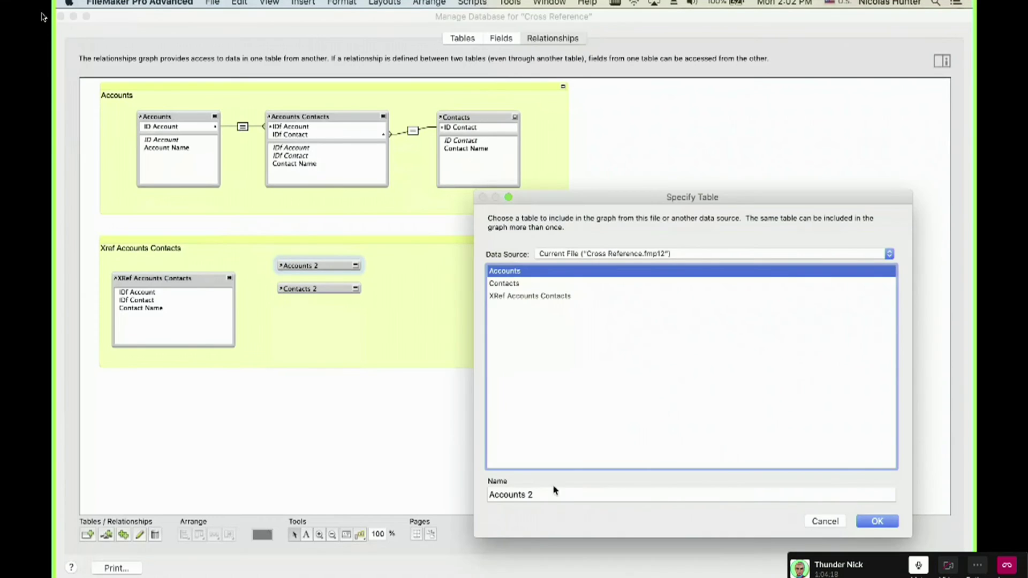
left_click(553, 494)
key("BackSpace")
key("BackSpace")
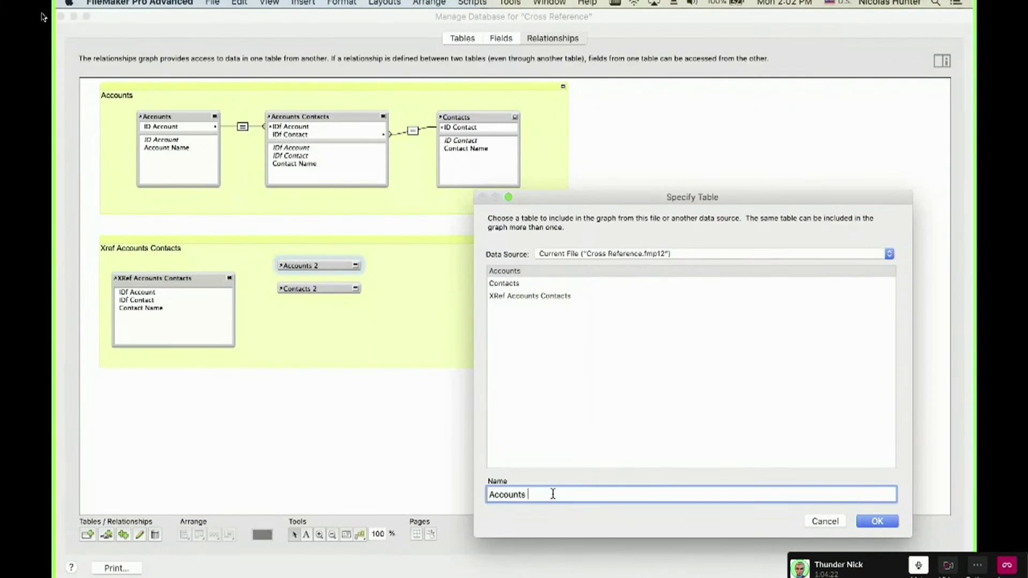
type("Xref")
key("Return")
double_click(336, 288)
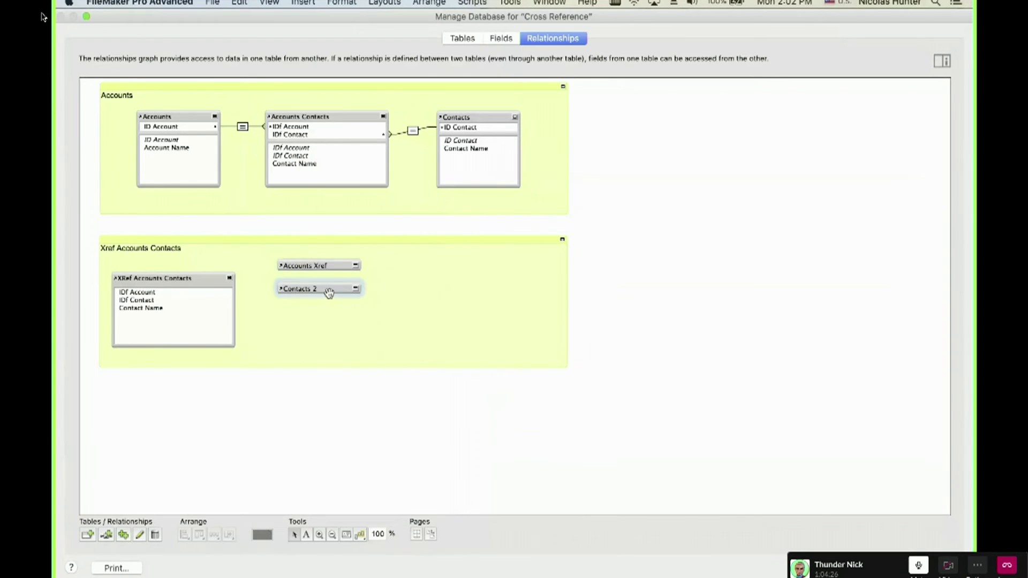
left_click(544, 493)
key("BackSpace")
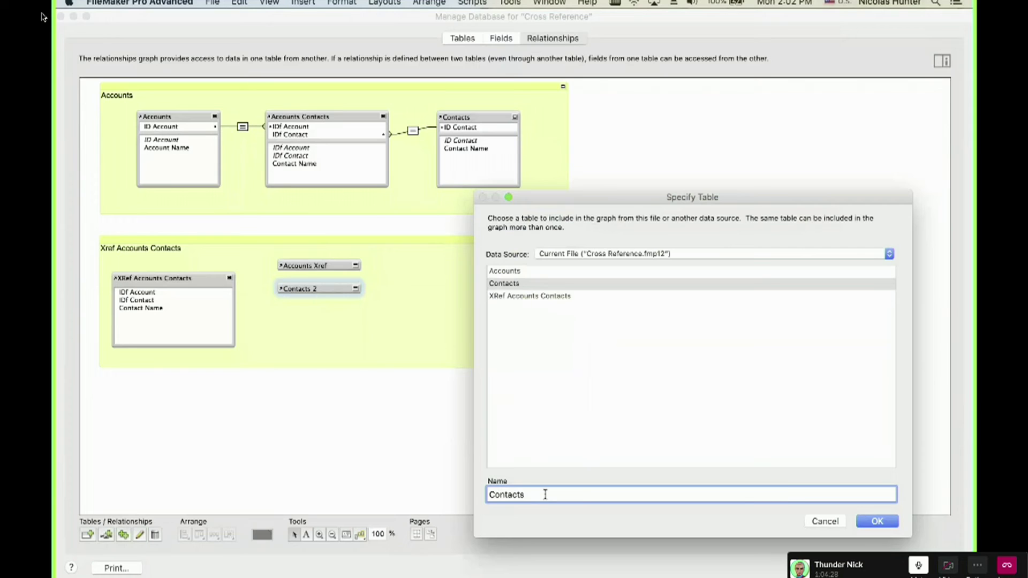
type("Xref")
key("Return")
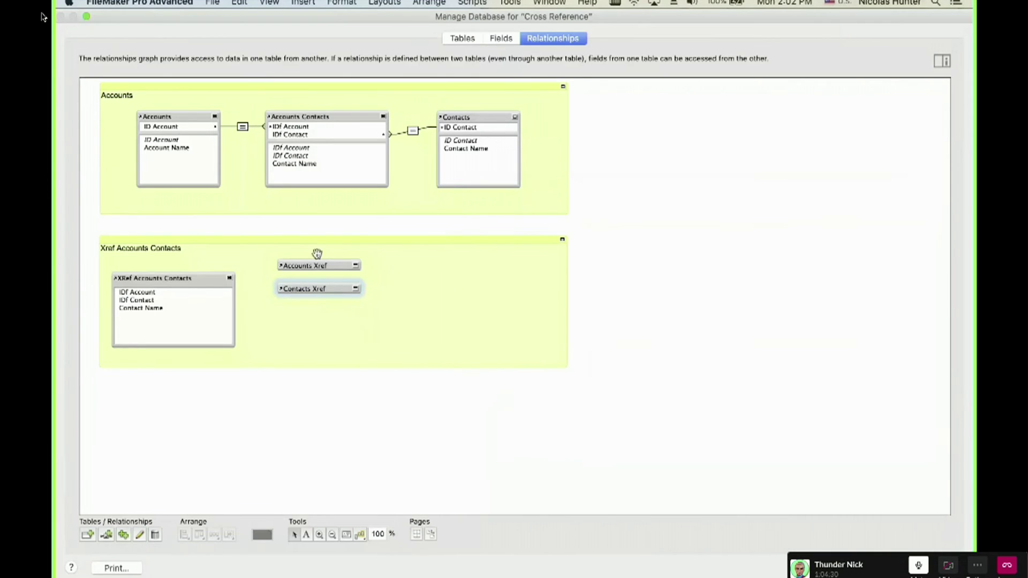
Move both Xref tables slightly lower and expand Accounts Xref to show its fields.
left_click(340, 266)
left_click(339, 288, "shift")
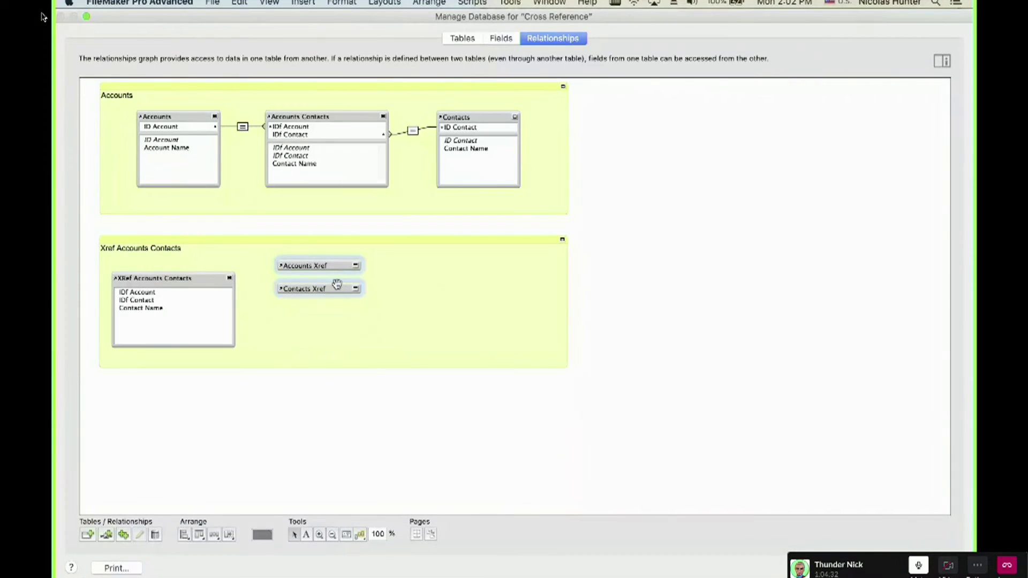
left_click_drag(339, 287, 339, 303)
left_click(339, 357)
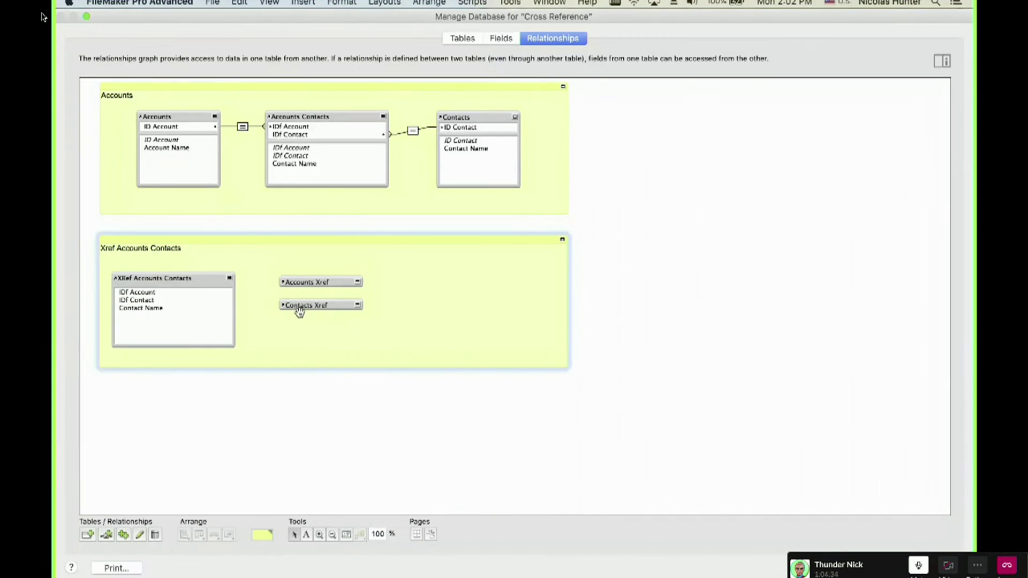
left_click(358, 283)
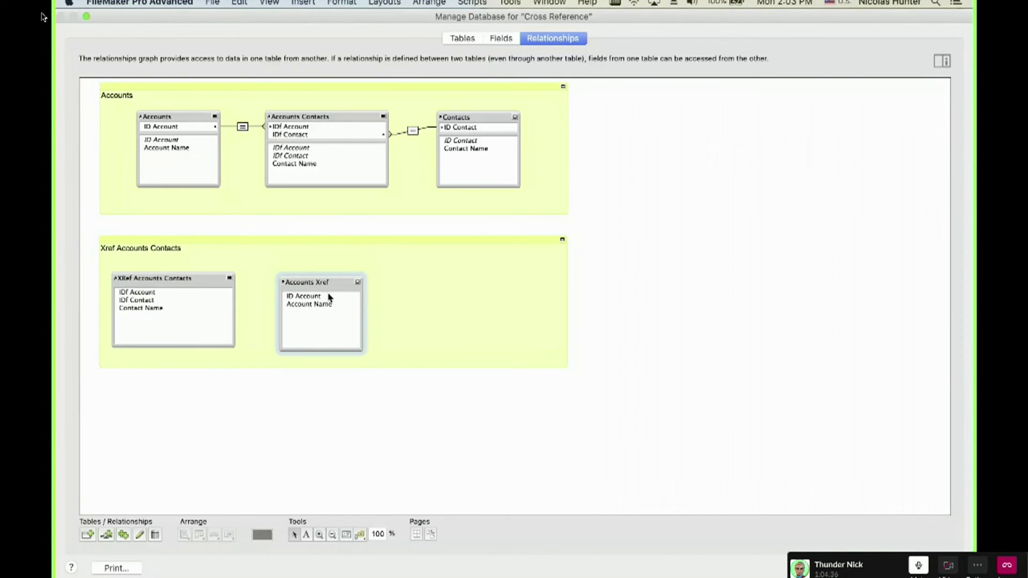
Link XRef Accounts Contacts to Accounts Xref by ID Account and to Contacts Xref by ID Contact.
left_click_drag(313, 296, 245, 296)
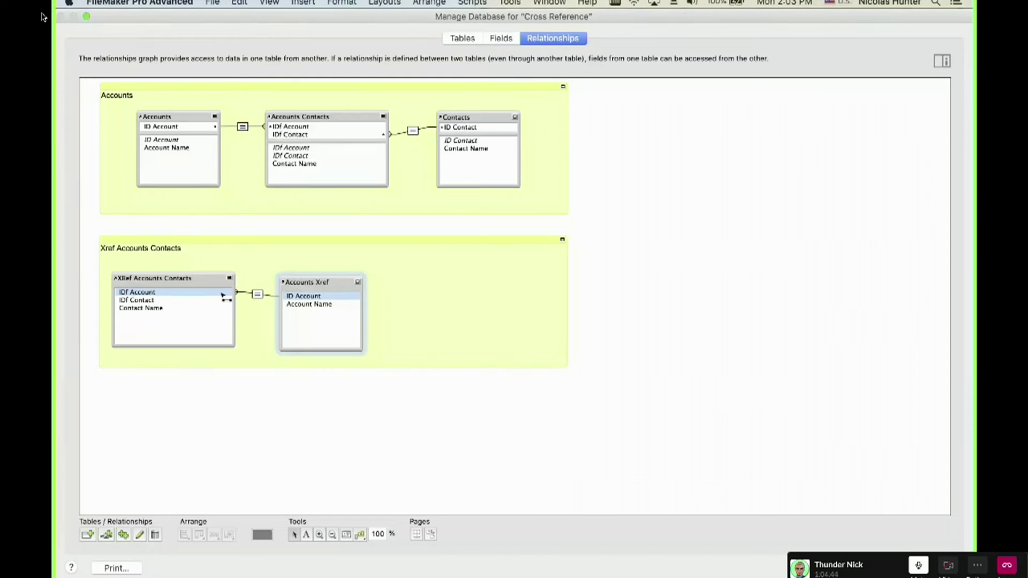
left_click_drag(224, 296, 223, 295)
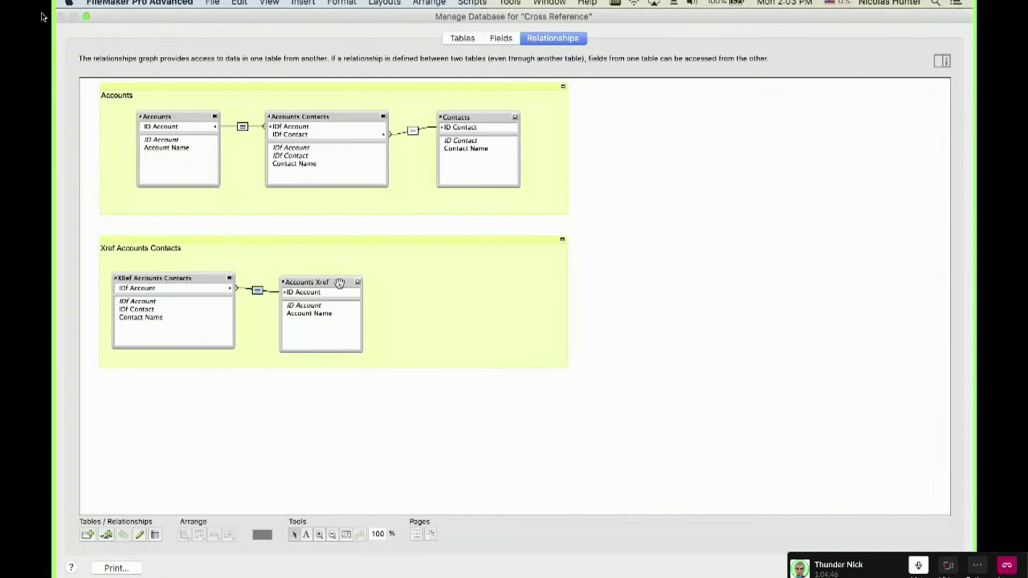
left_click(358, 283)
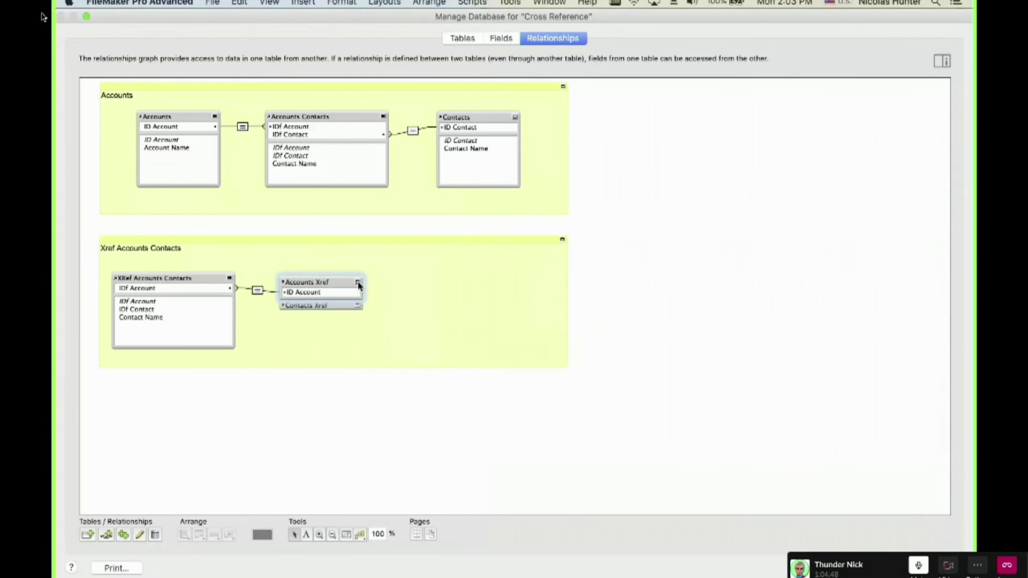
left_click(358, 305)
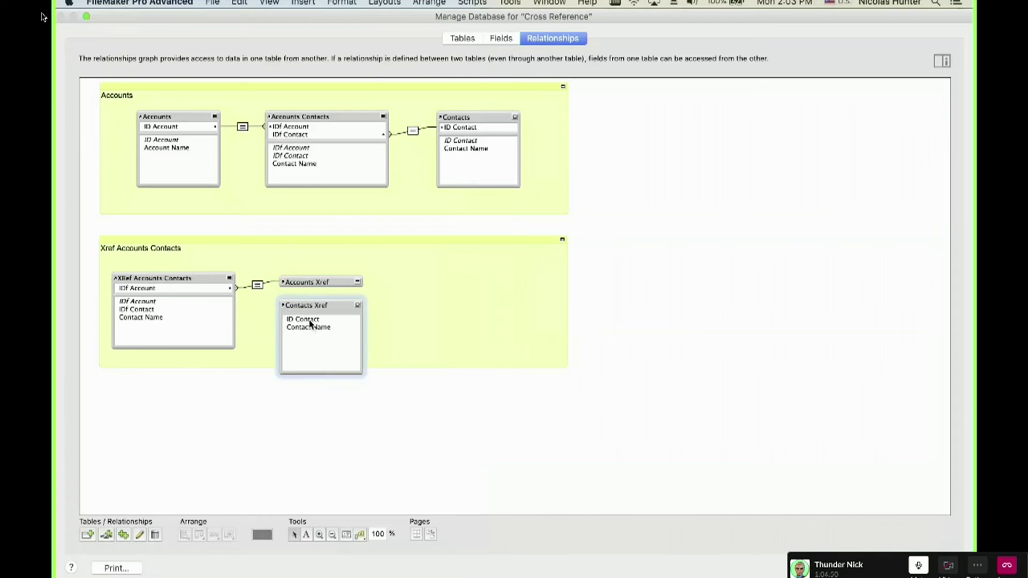
left_click_drag(300, 320, 207, 314)
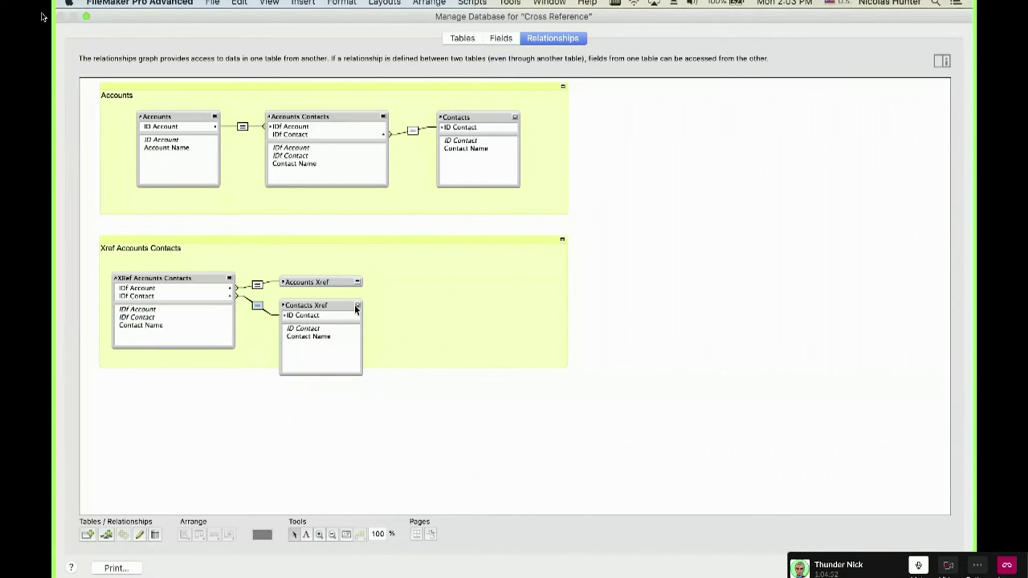
Collapse Contacts Xref and Accounts Xref to their key fields and nudge Contacts Xref lower.
left_click(358, 306)
left_click(359, 282)
left_click(358, 282)
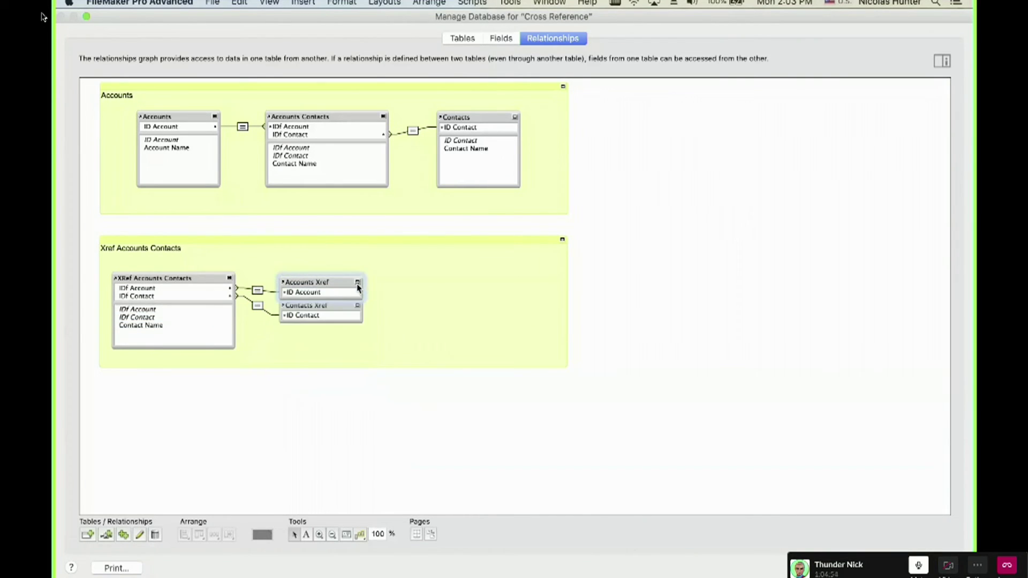
left_click_drag(340, 305, 341, 311)
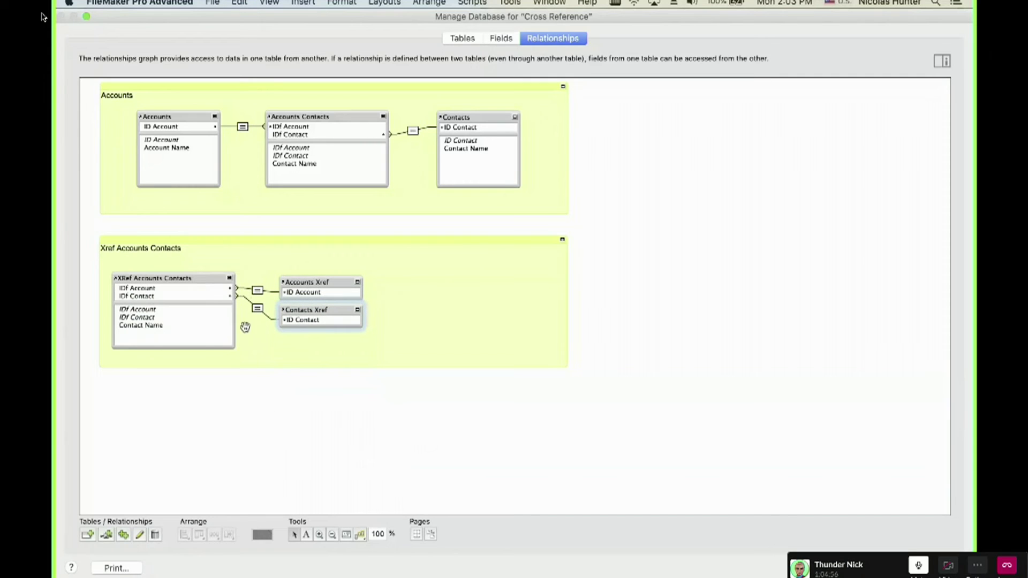
left_click(268, 407)
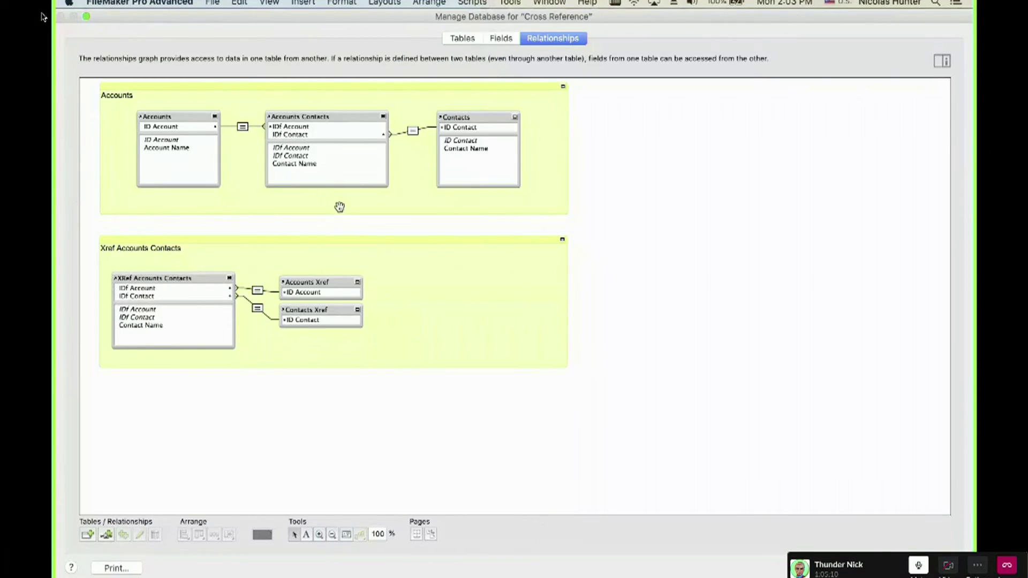
Create a text field named Account Name in the XRef Accounts Contacts table.
left_click(504, 41)
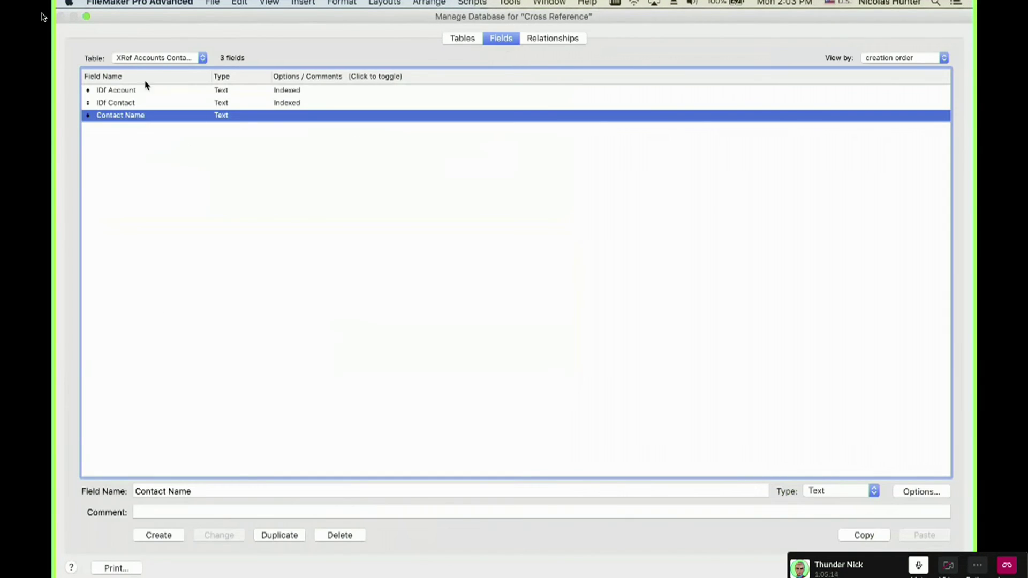
left_click(161, 60)
left_click(127, 127)
double_click(155, 491)
type("Account")
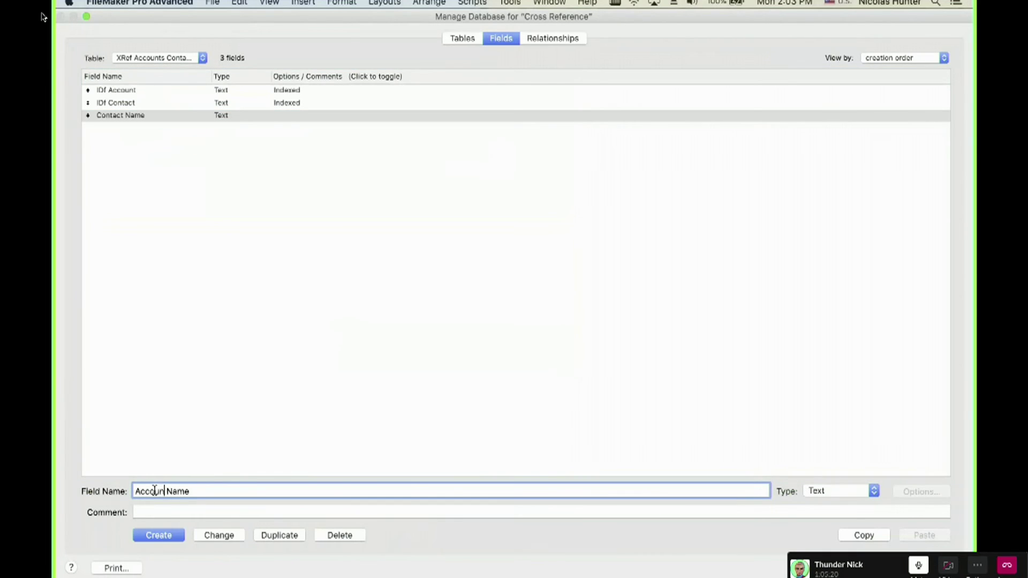
left_click(176, 539)
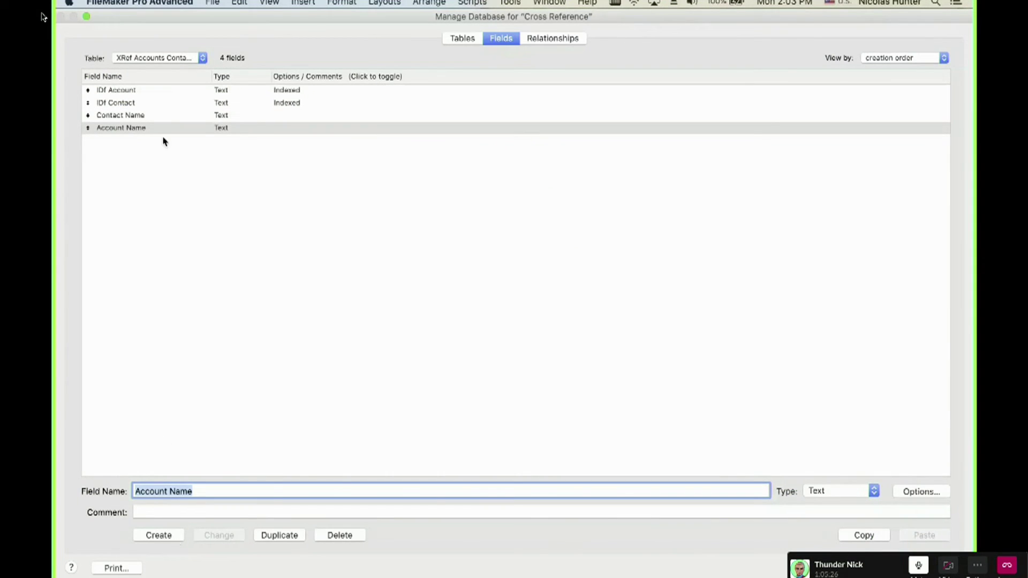
Inspect the Contact Name field's lookup options, then cancel without changes.
left_click_drag(142, 90, 142, 103)
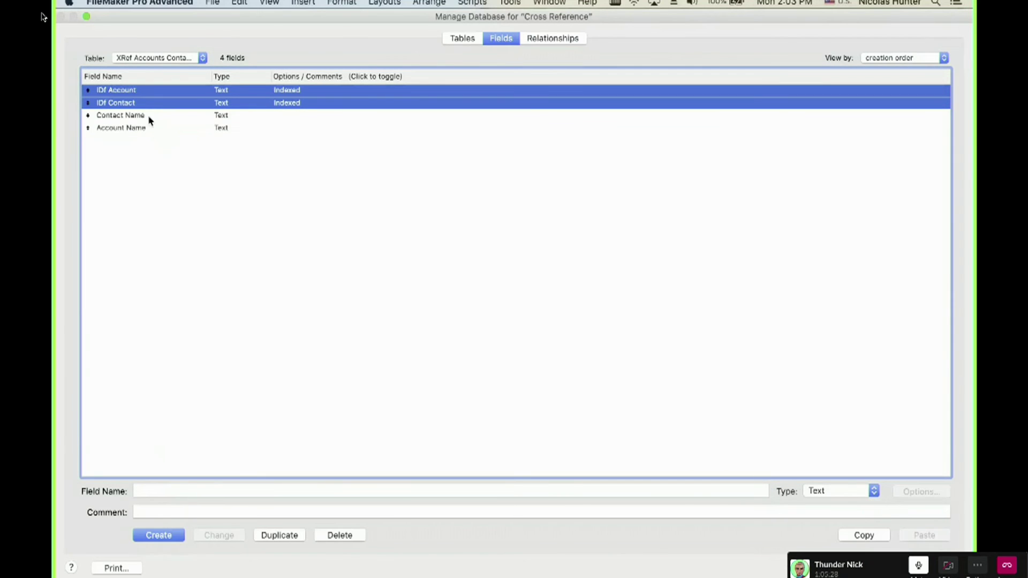
left_click(159, 144)
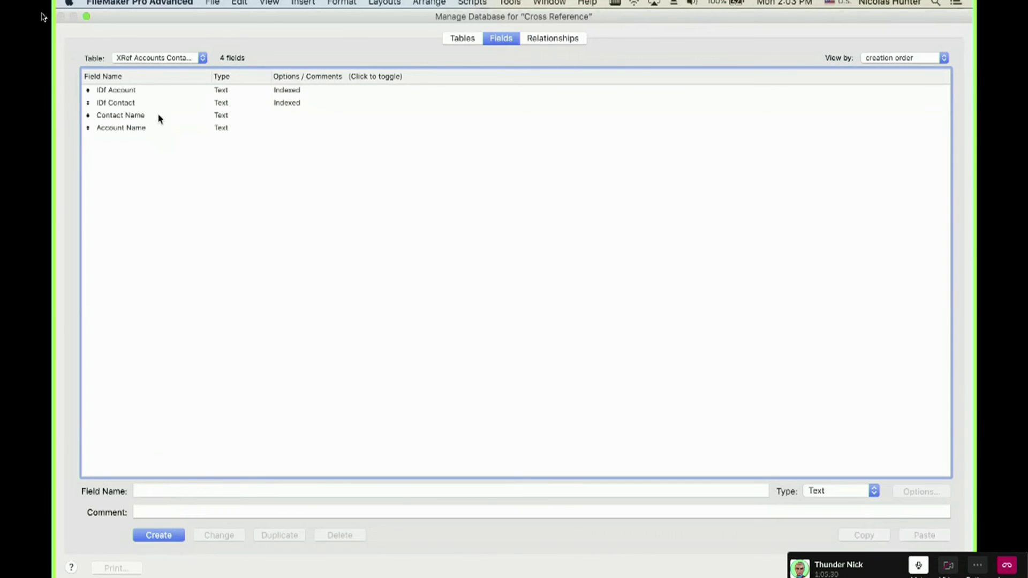
left_click(159, 118)
double_click(159, 116)
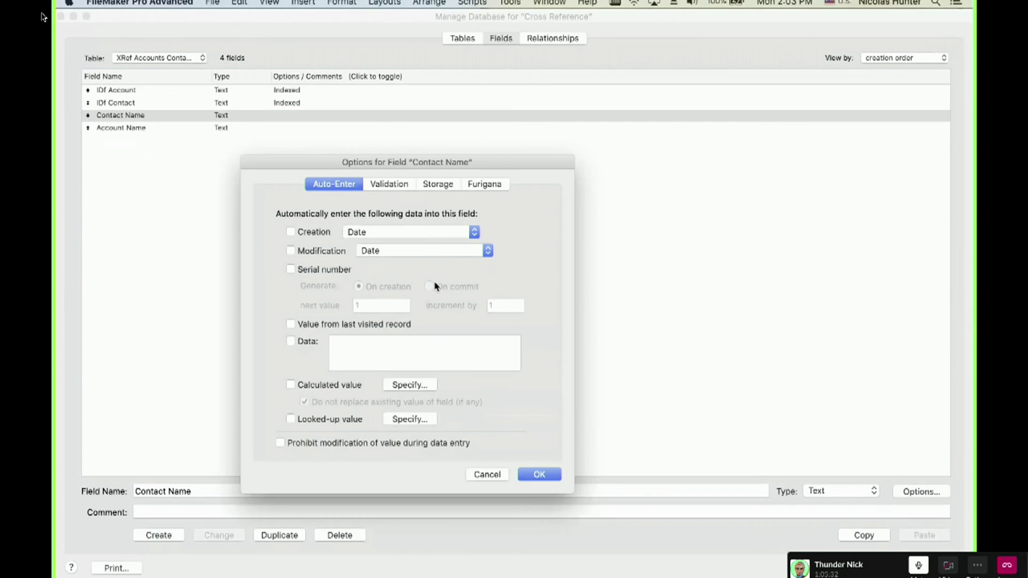
left_click(337, 422)
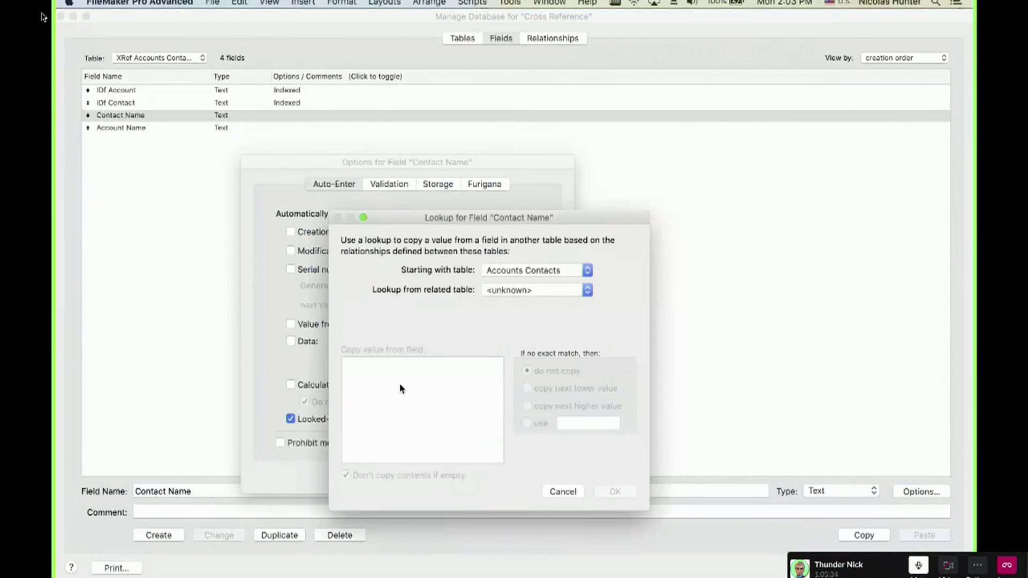
left_click(527, 274)
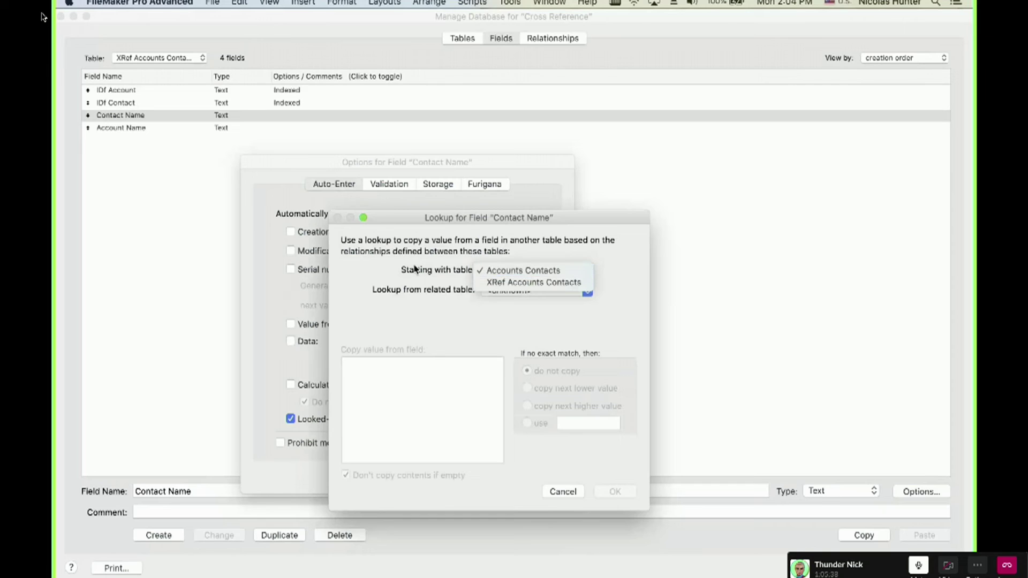
key("Escape")
key("Escape")
key("Escape")
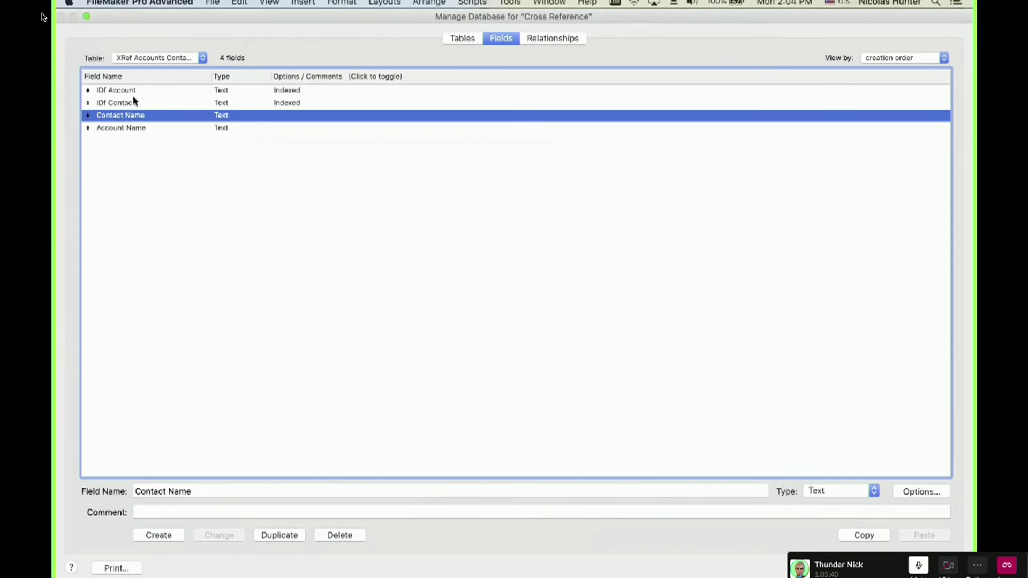
Review the Accounts Contacts and XRef Accounts Contacts occurrences in Relationships, then return to Fields.
left_click(142, 58)
left_click(142, 58)
left_click(553, 38)
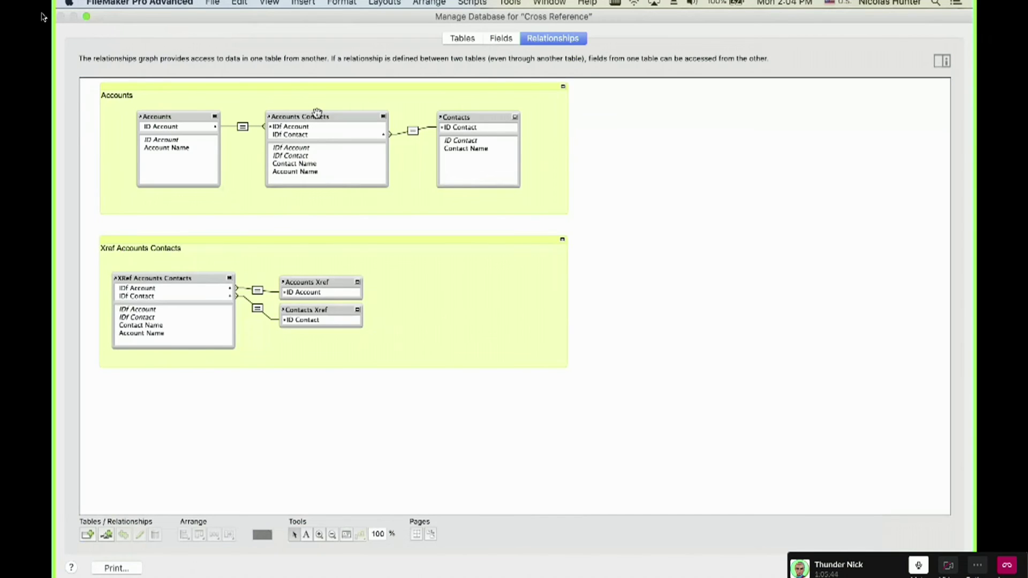
left_click(319, 116)
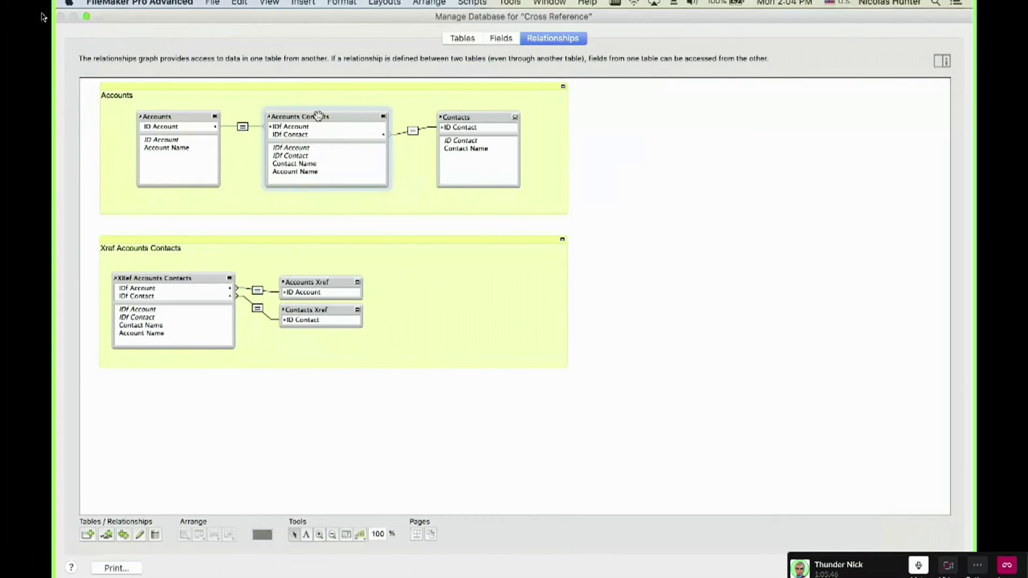
left_click(165, 276, "shift")
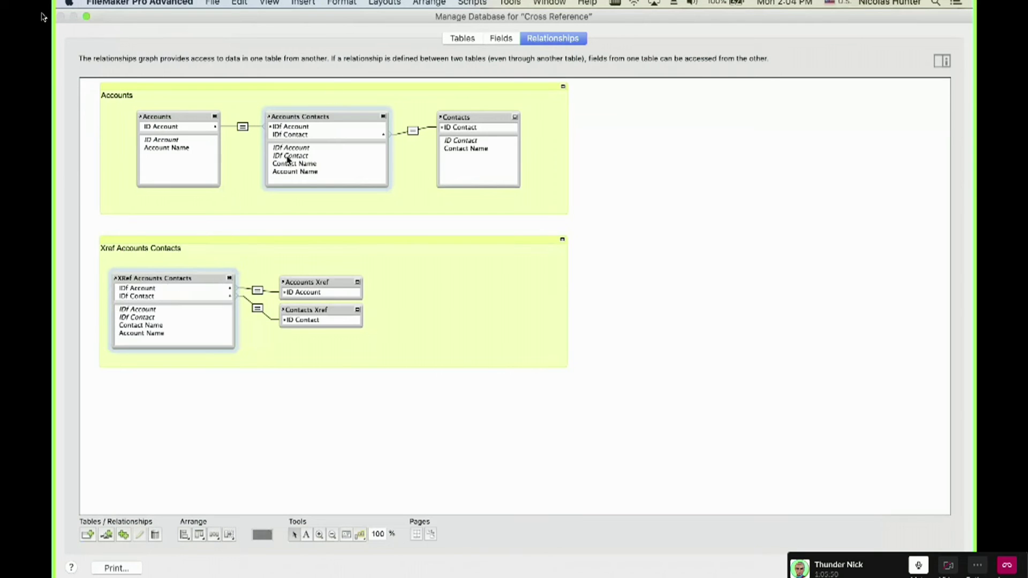
left_click(509, 36)
Open the Contact Name field's lookup settings and browse the starting table choices.
double_click(208, 114)
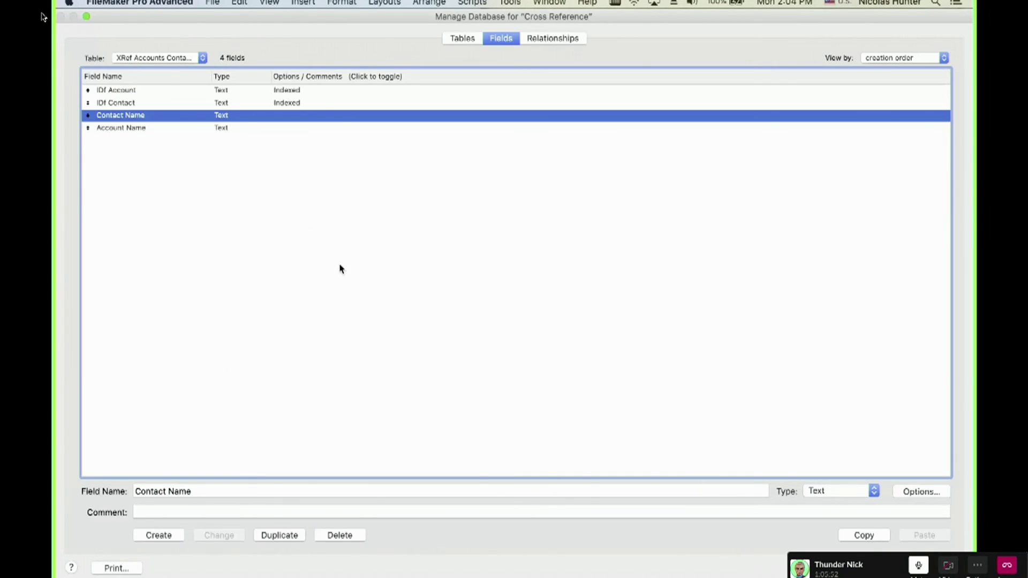
left_click(404, 421)
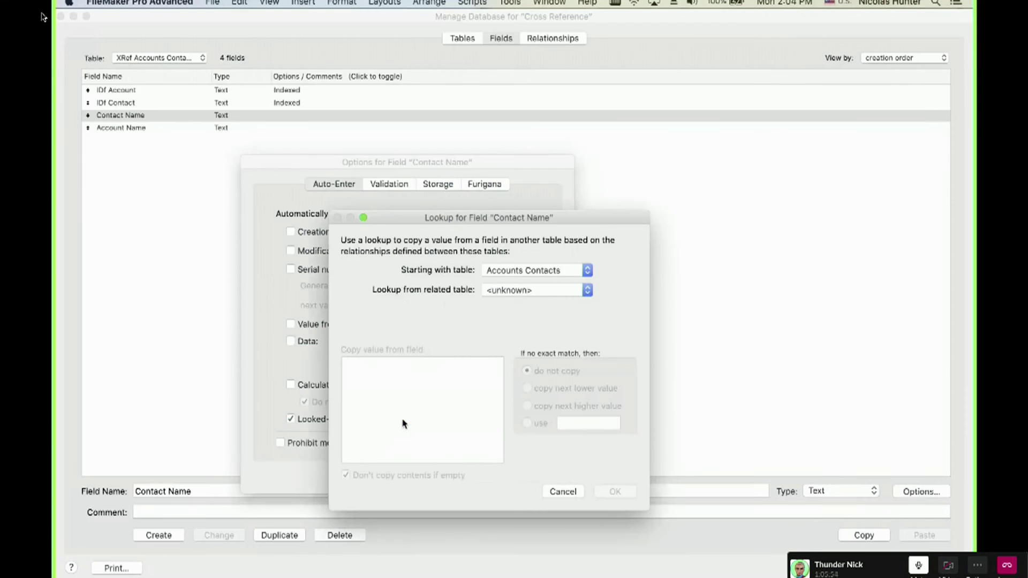
left_click(498, 273)
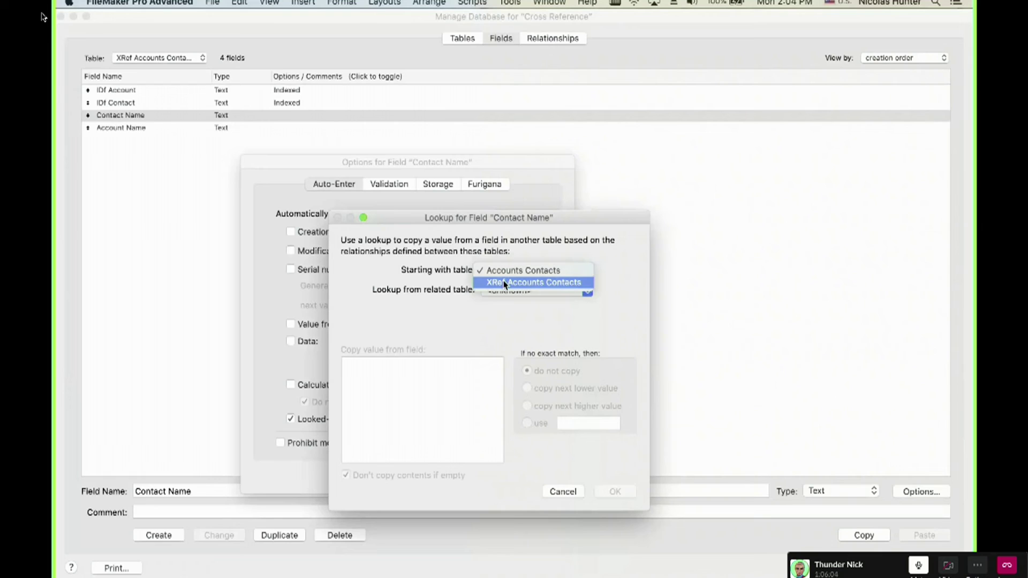
left_click(504, 282)
left_click(505, 276)
left_click(505, 283)
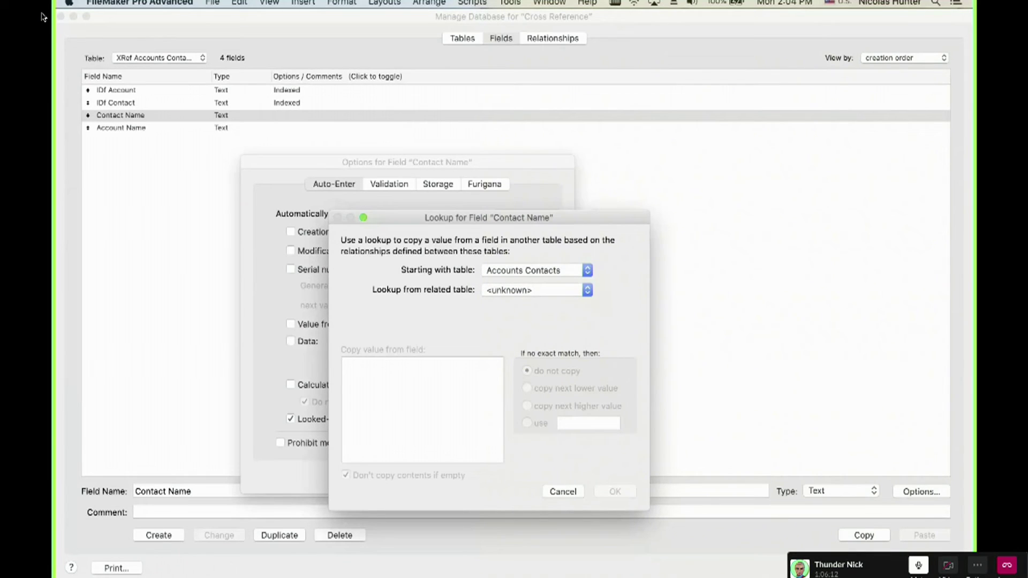
left_click(44, 17)
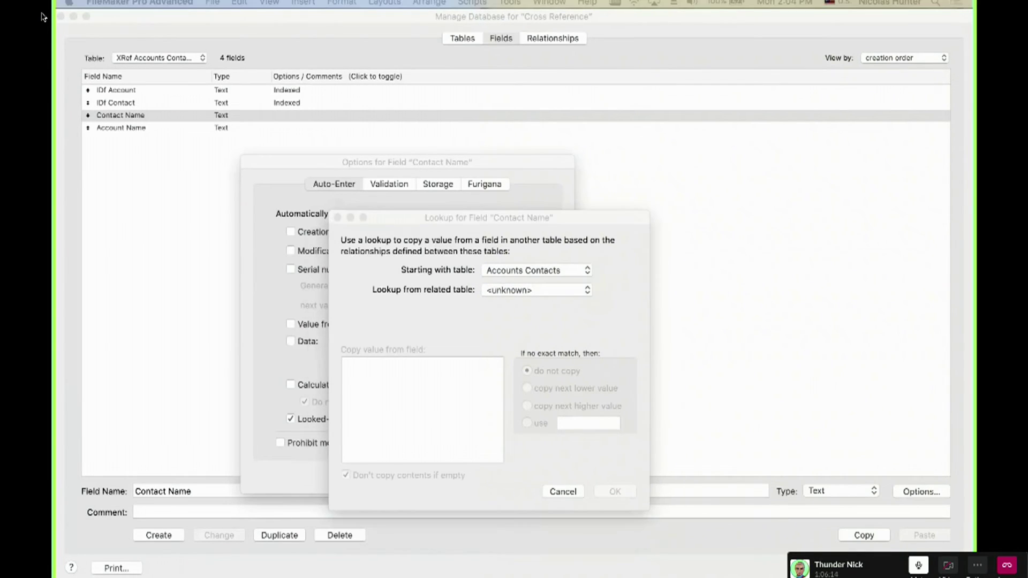
left_click(484, 304)
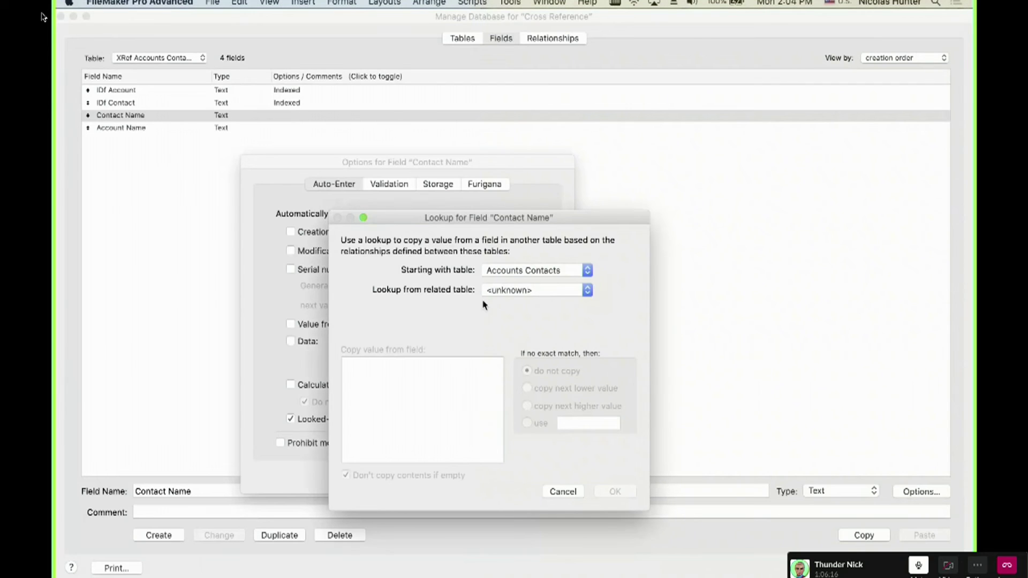
Make Contact Name look up Contact Name from Contacts Xref, starting from XRef Accounts Contacts.
left_click(512, 271)
left_click(514, 283)
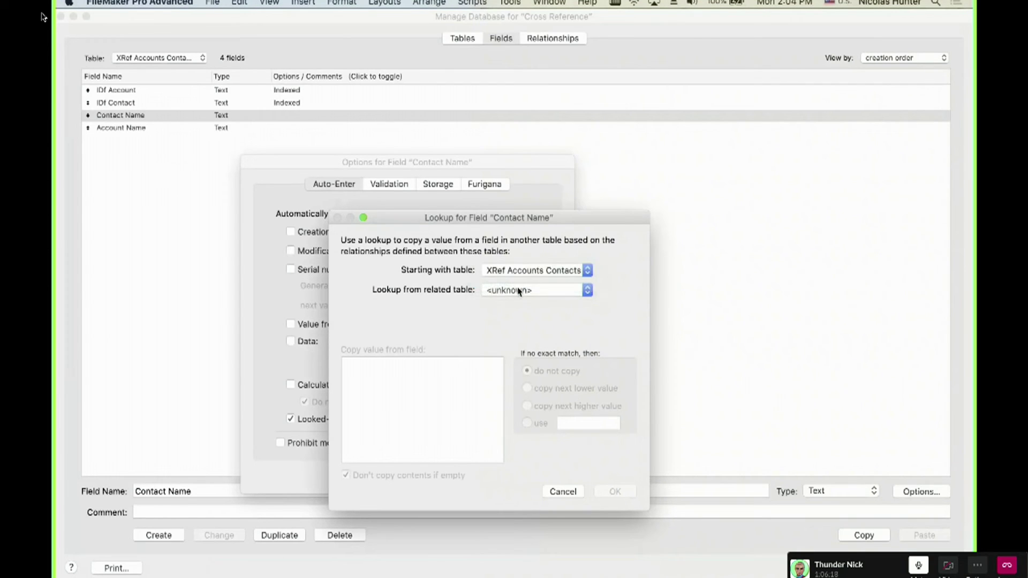
left_click(522, 292)
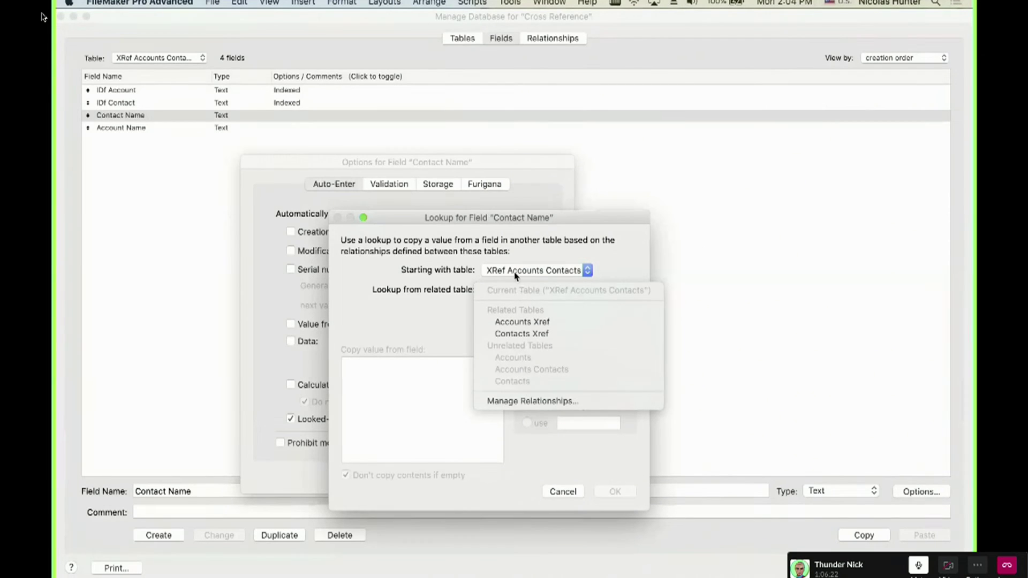
left_click(514, 274)
left_click(514, 273)
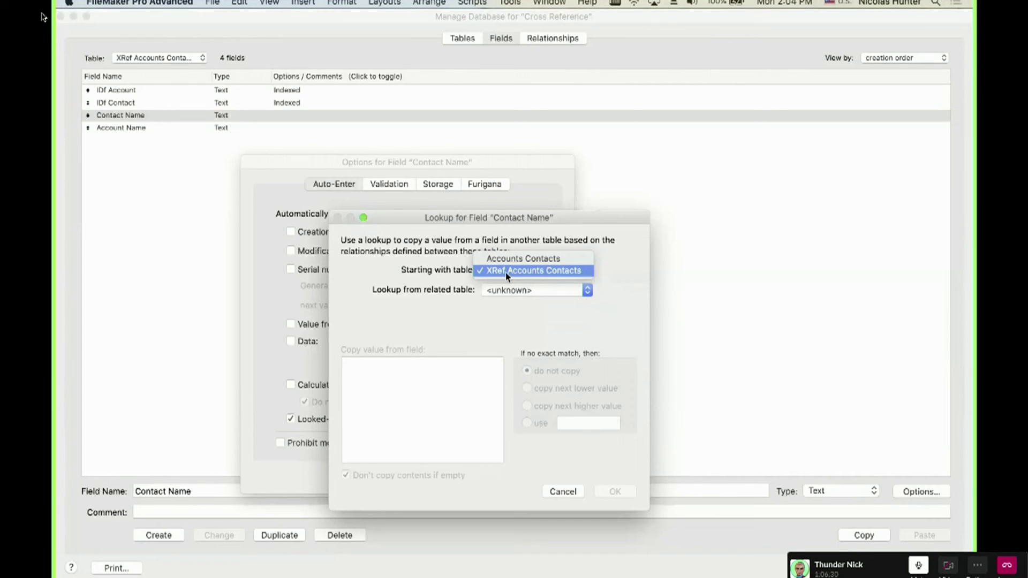
left_click(505, 272)
left_click(509, 290)
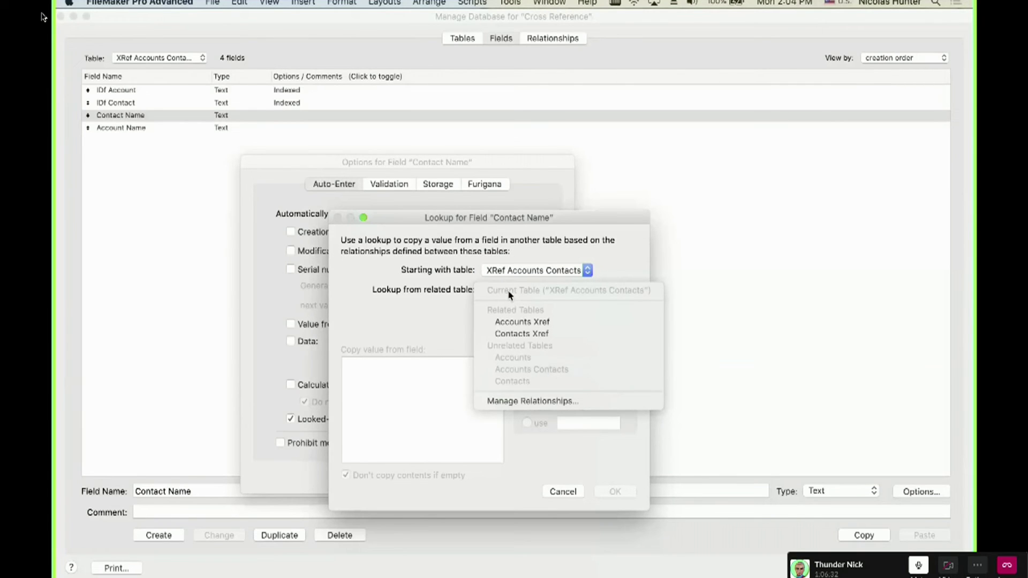
left_click(523, 334)
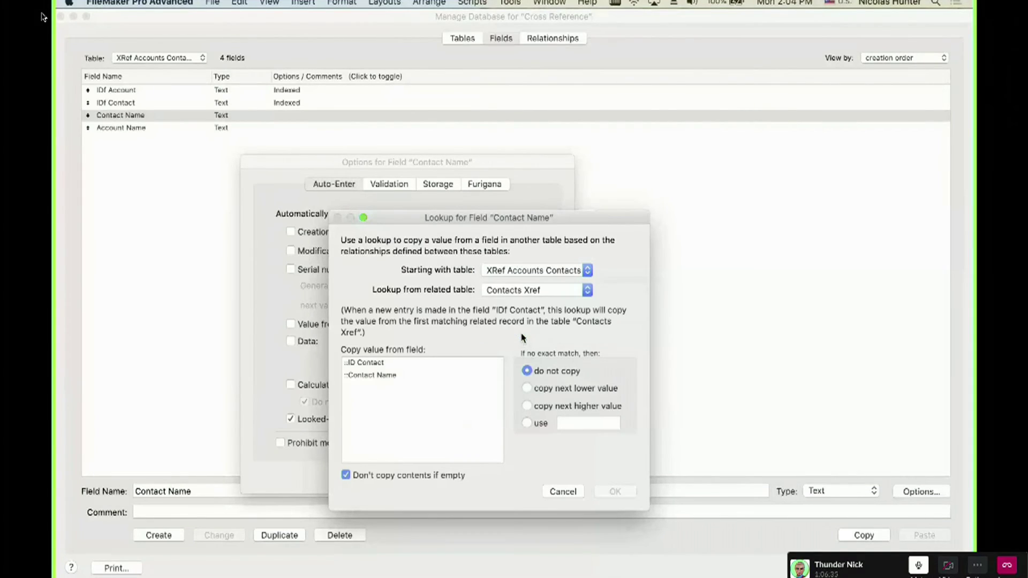
left_click(367, 375)
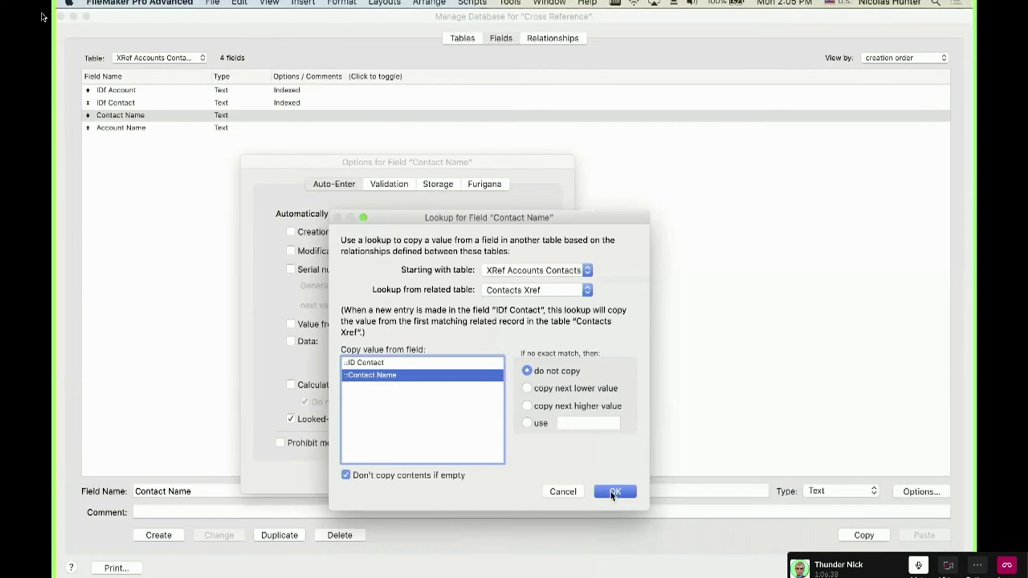
left_click(614, 491)
left_click(544, 475)
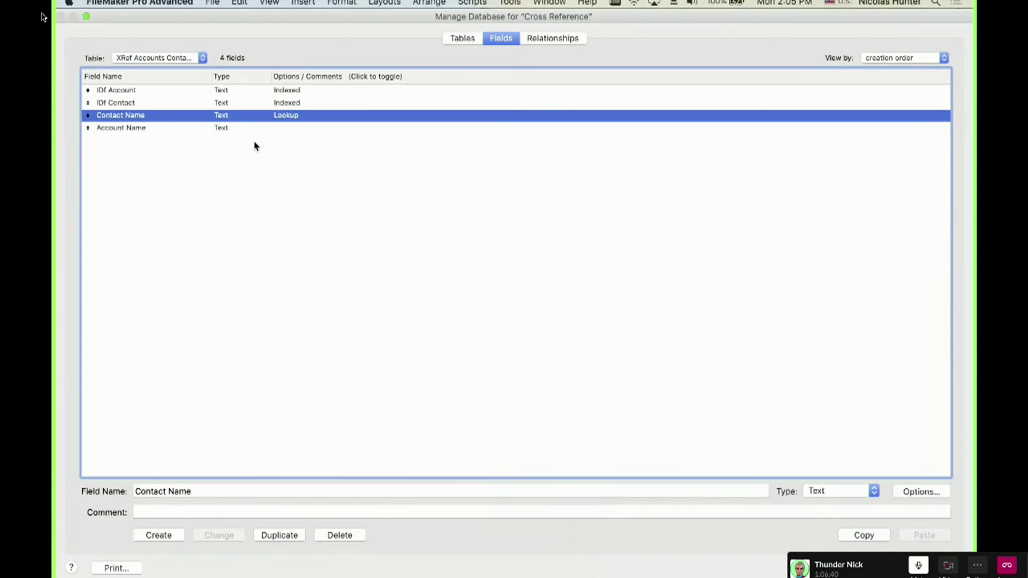
Make Account Name look up ::Account Name from Accounts Xref, starting from XRef Accounts Contacts.
double_click(173, 129)
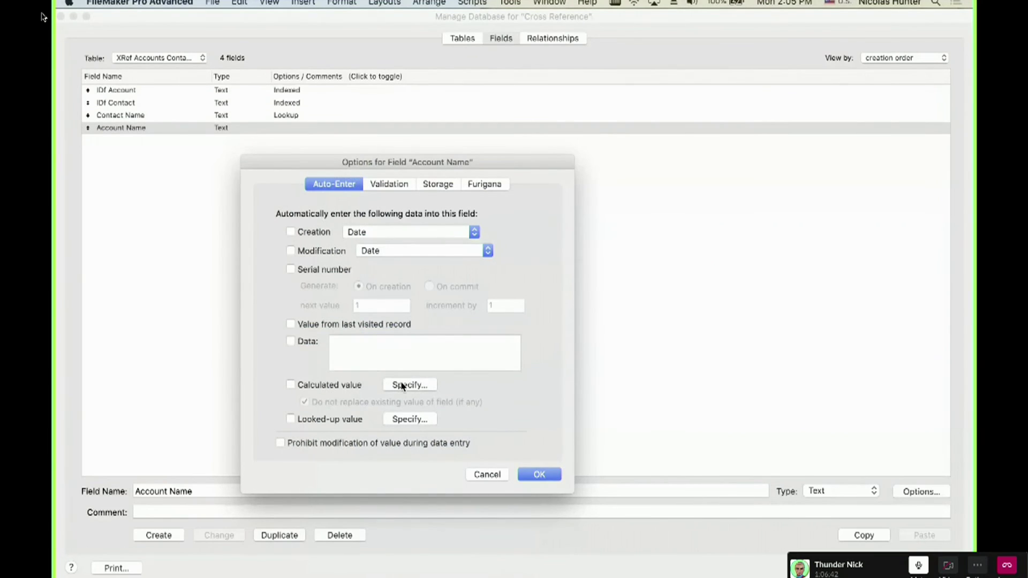
left_click(404, 386)
key("Escape")
left_click(399, 419)
left_click(515, 271)
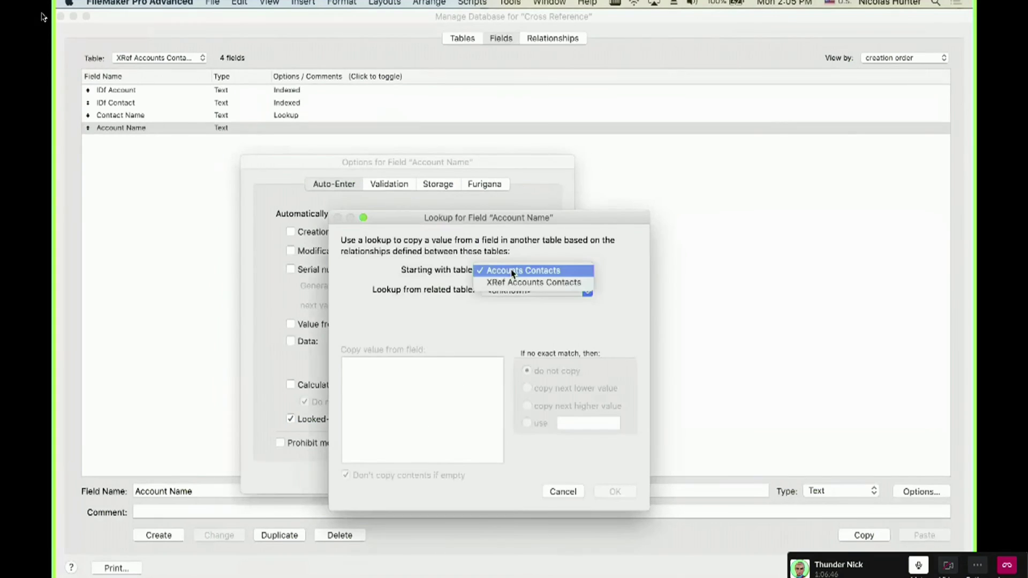
left_click(513, 281)
left_click(512, 292)
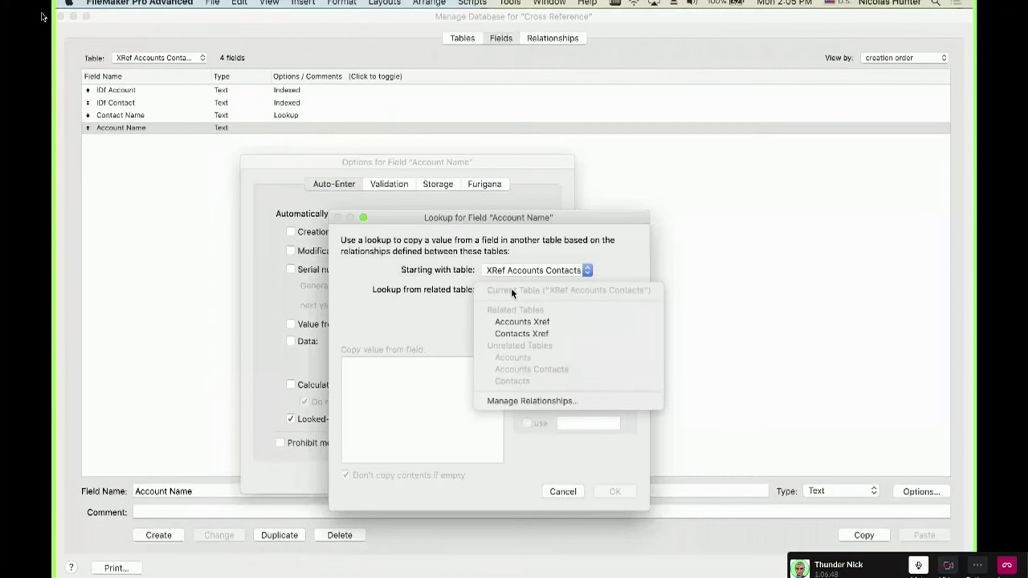
left_click(515, 322)
left_click(379, 376)
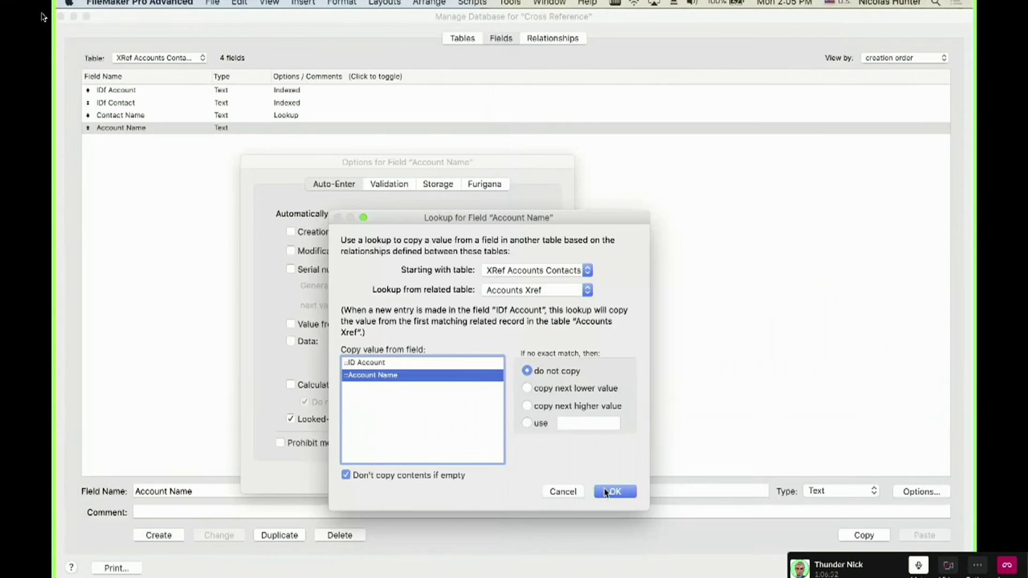
left_click(613, 491)
left_click(548, 474)
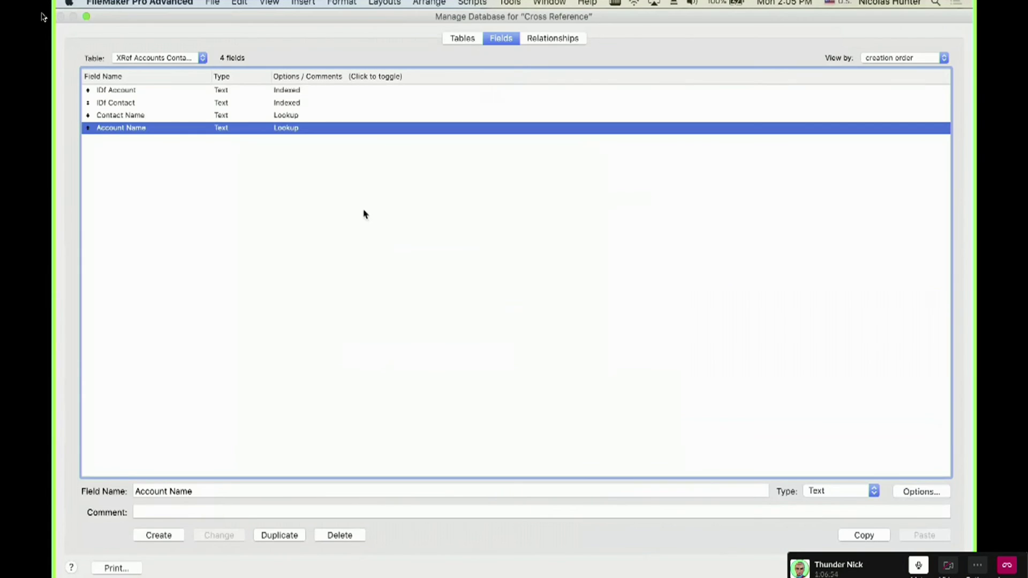
left_click(278, 116)
left_click(364, 128)
left_click(560, 40)
left_click(154, 278)
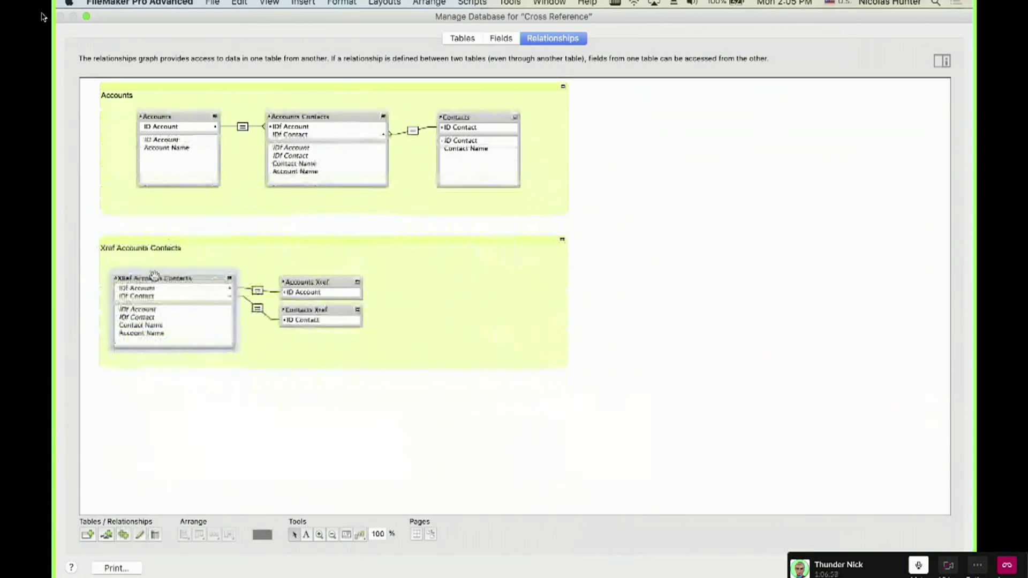
left_click(147, 333)
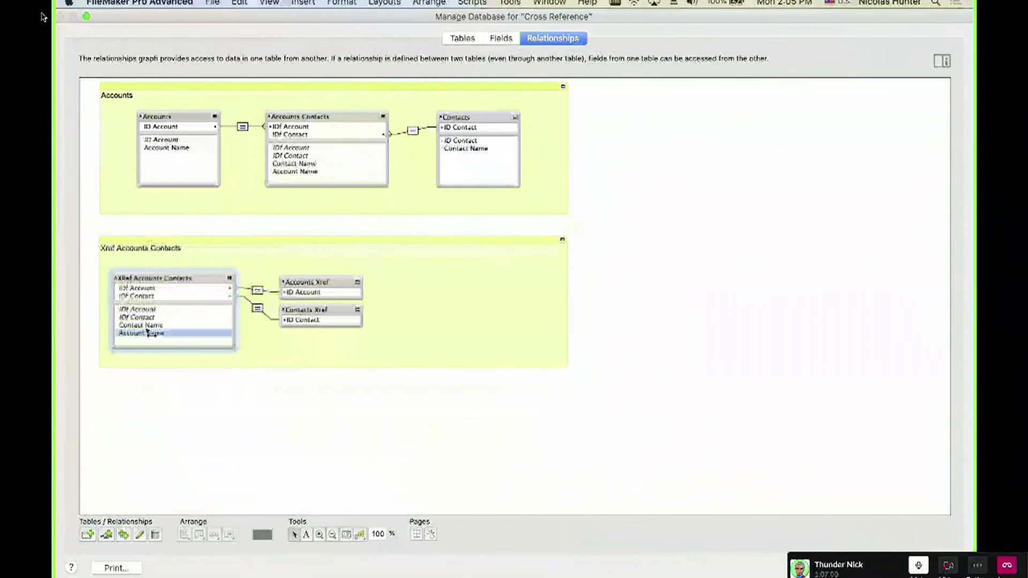
left_click(150, 327)
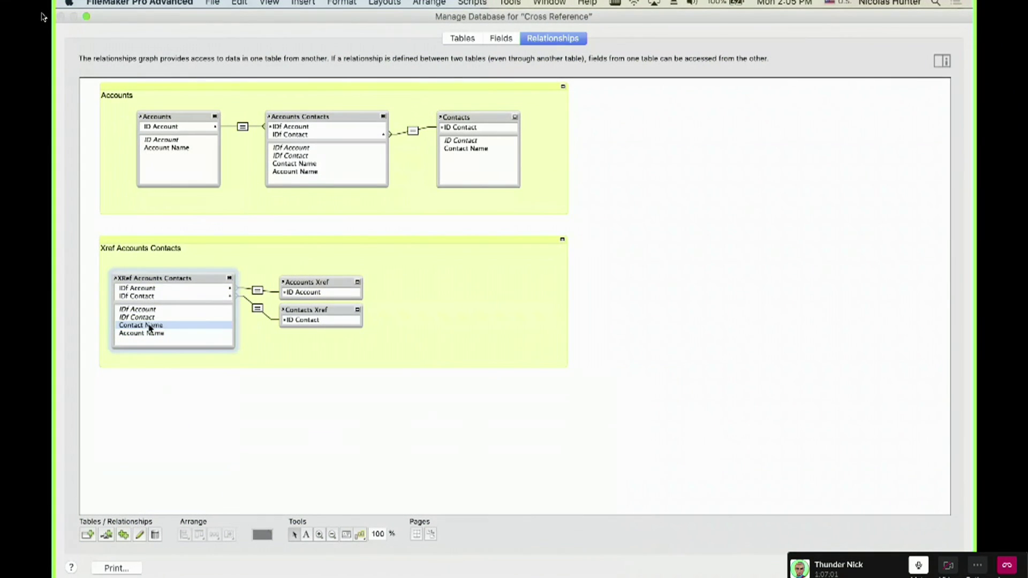
left_click(154, 298)
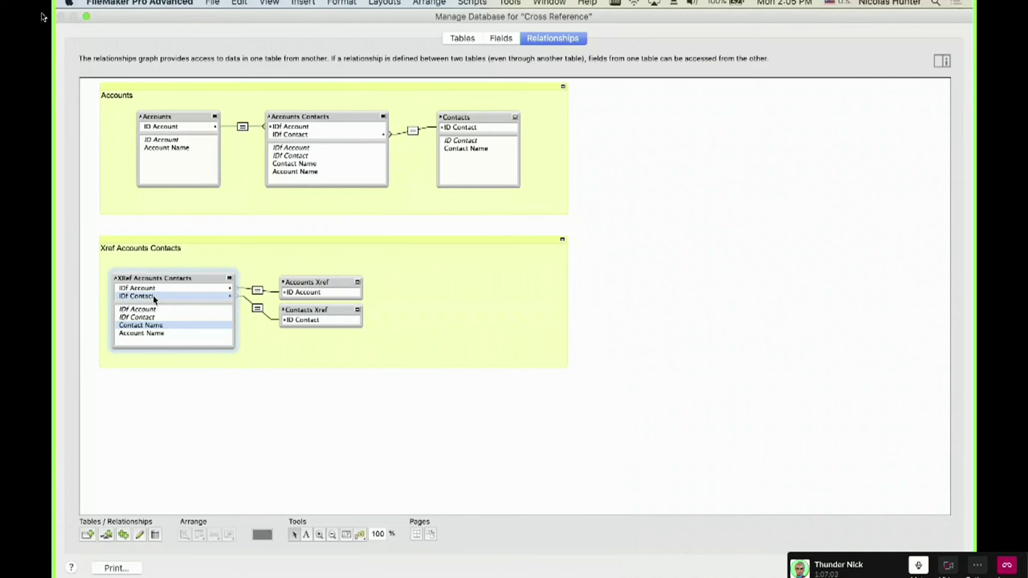
left_click(302, 309)
double_click(303, 309)
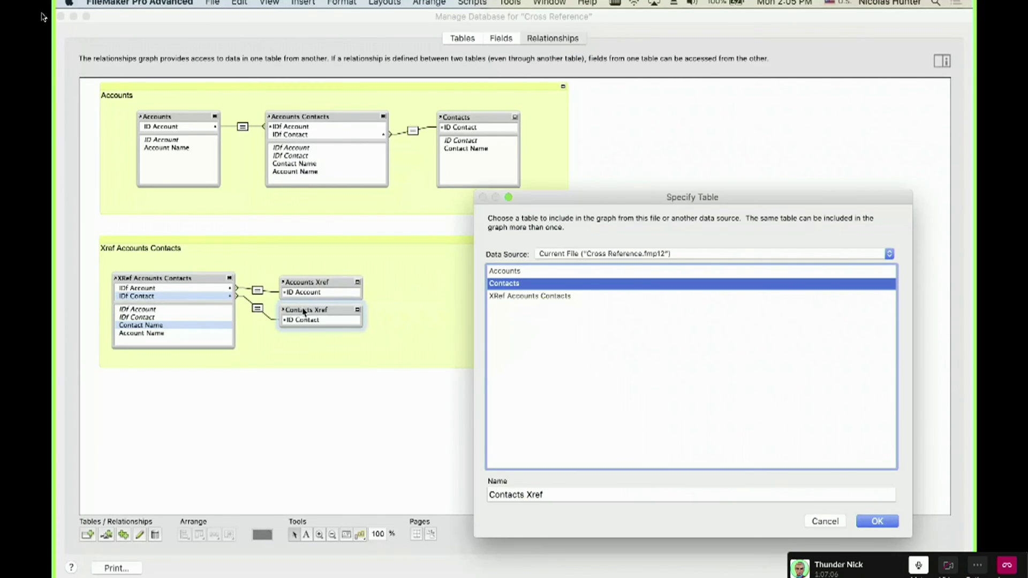
key("Return")
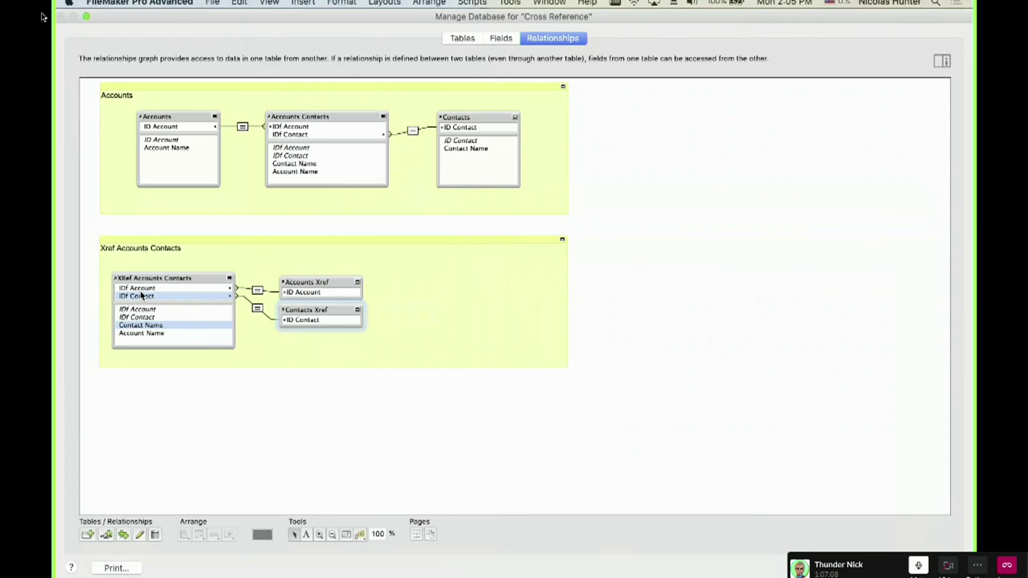
left_click(143, 292)
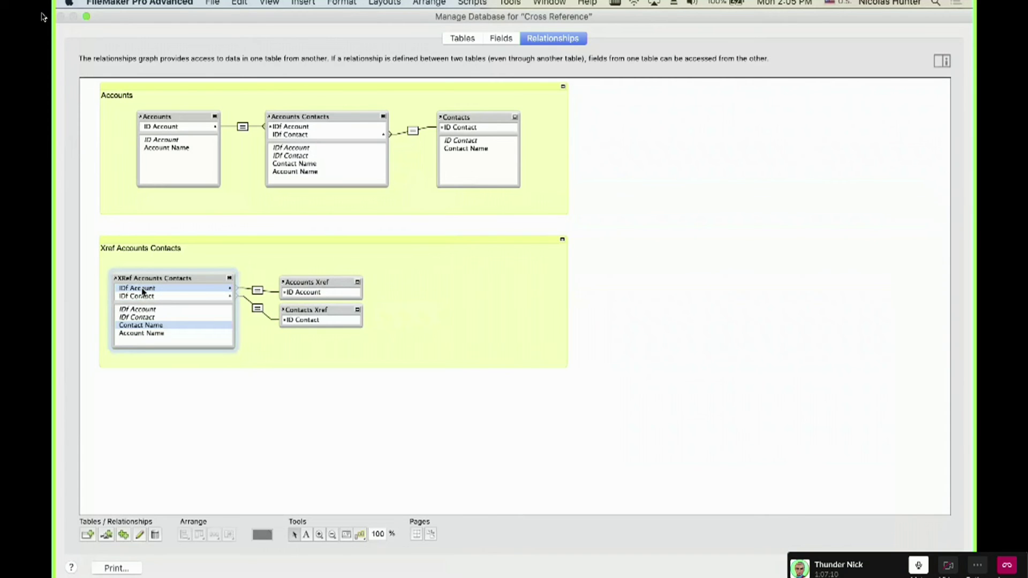
left_click(313, 283)
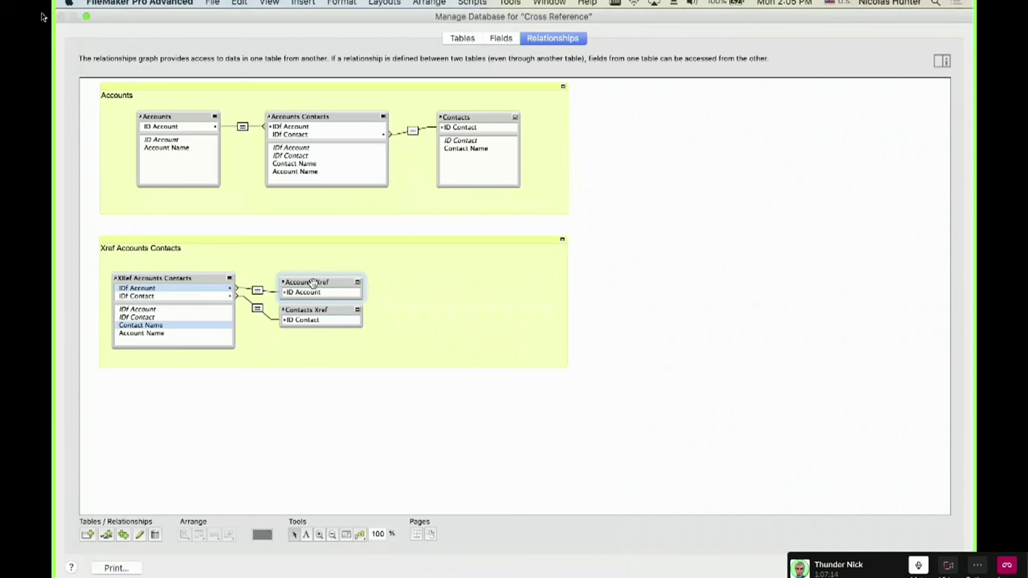
left_click_drag(356, 399, 197, 271)
left_click(227, 219)
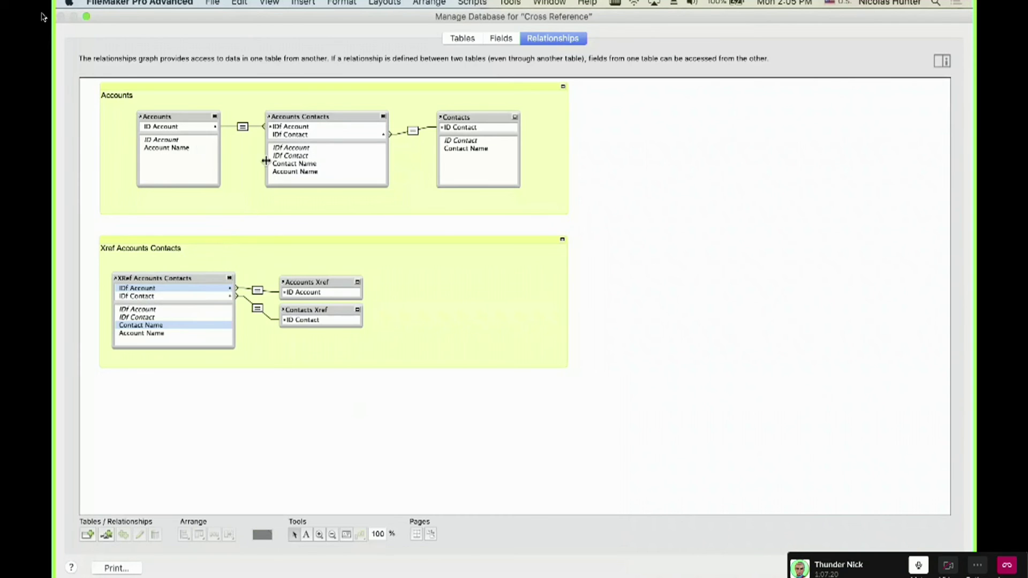
left_click_drag(147, 212, 257, 210)
left_click(239, 228)
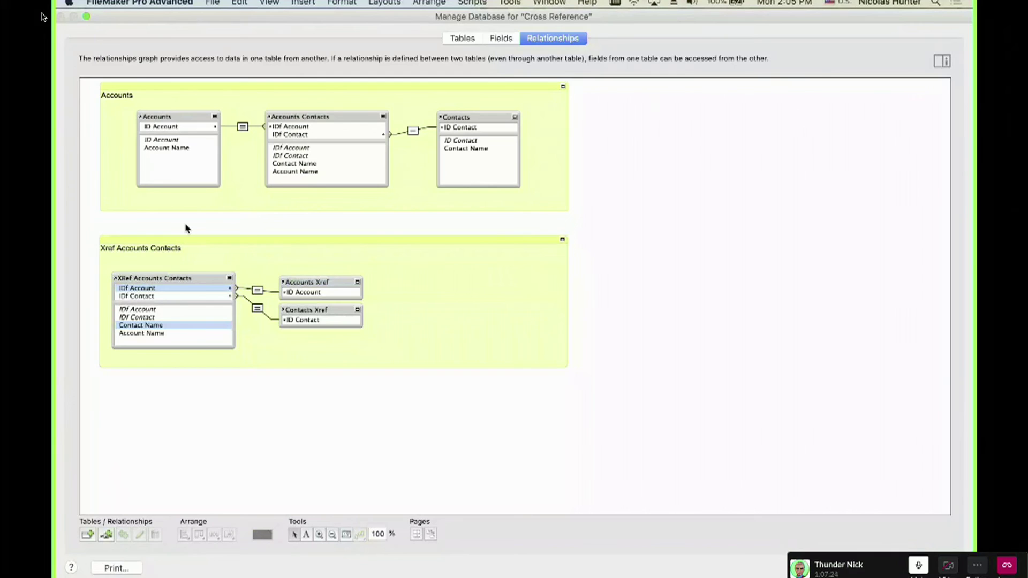
left_click_drag(172, 218, 349, 363)
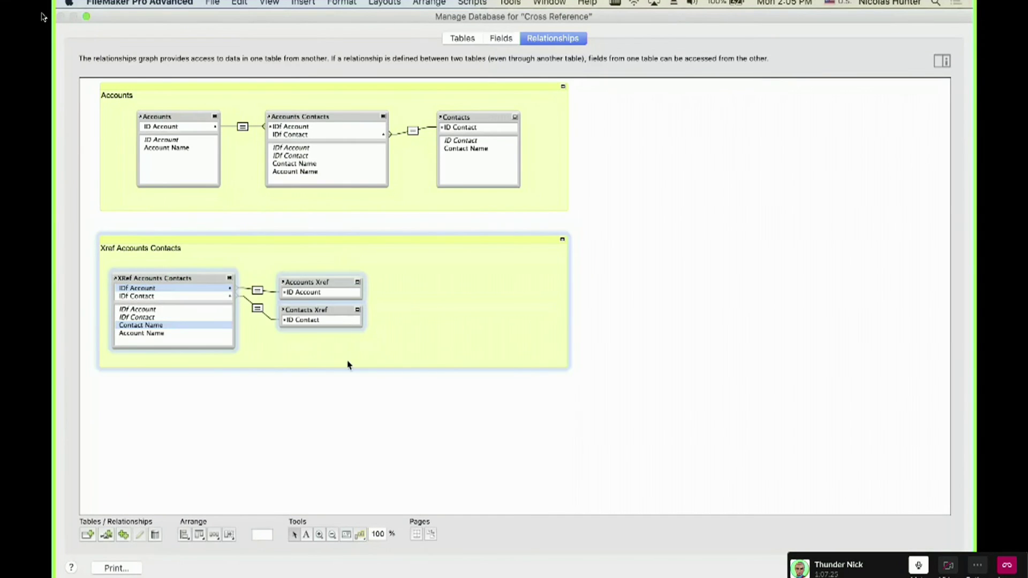
left_click(344, 400)
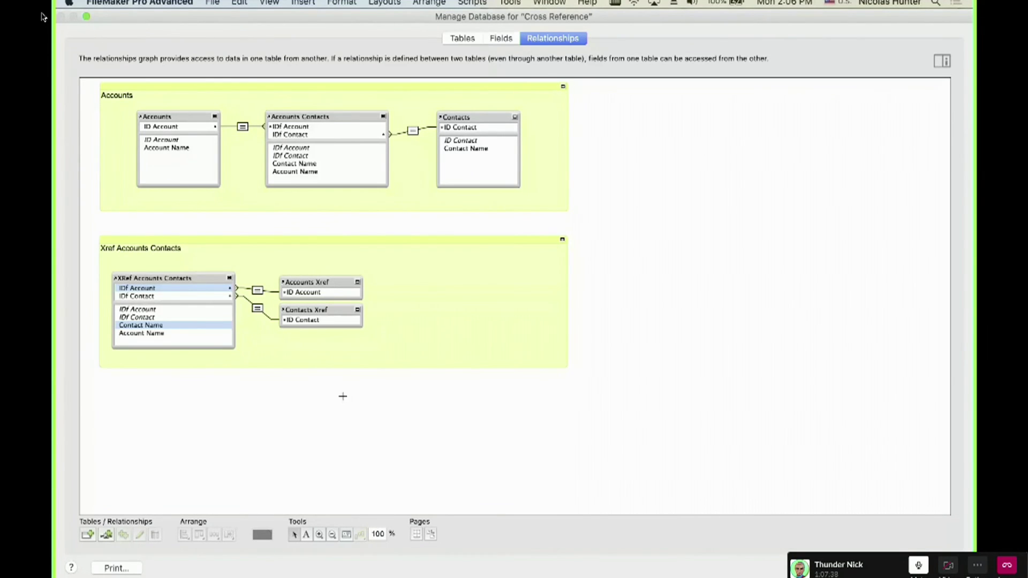
left_click_drag(343, 401, 189, 218)
left_click(188, 218)
left_click(307, 111)
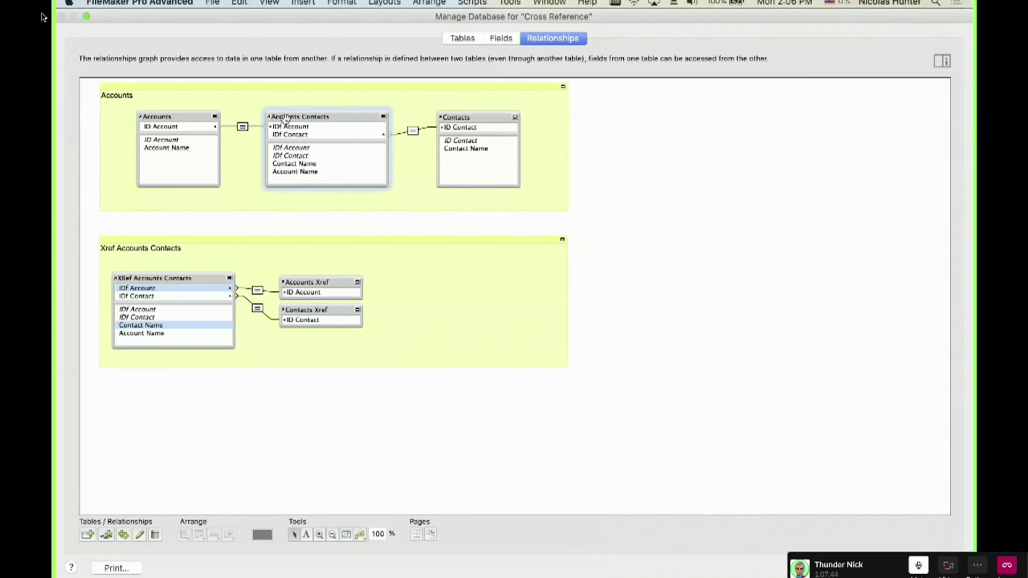
left_click(164, 113)
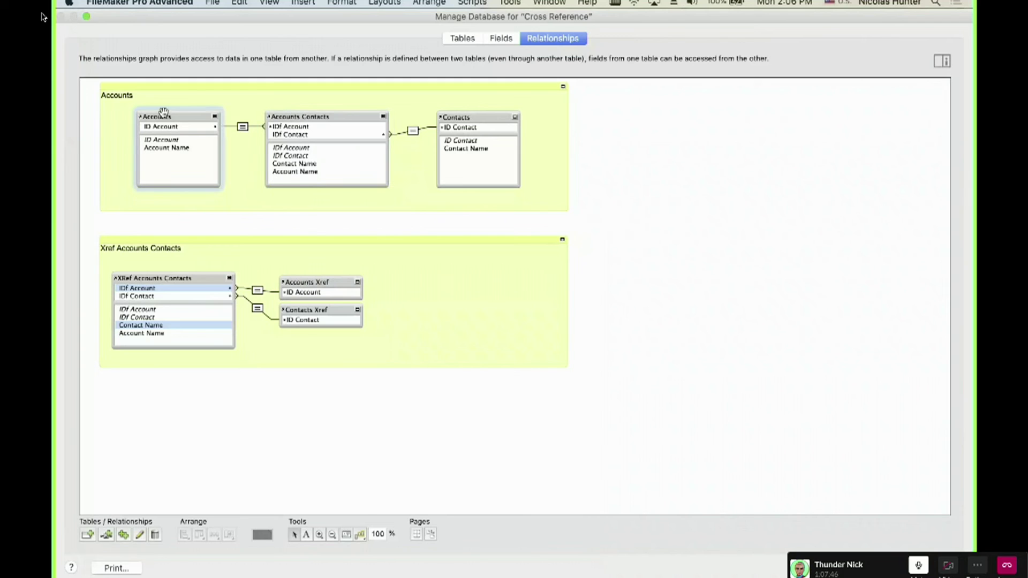
left_click(472, 117)
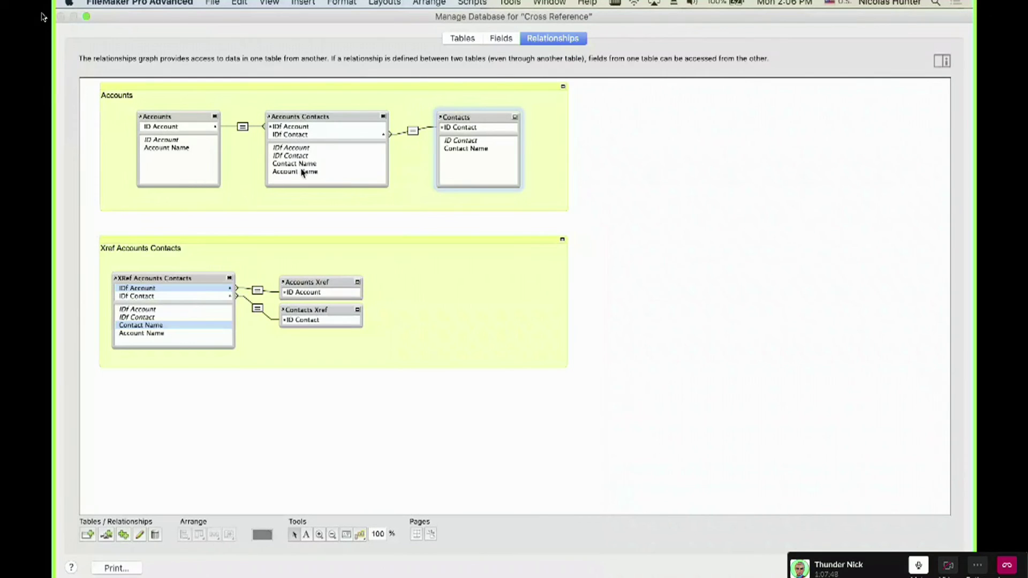
left_click_drag(116, 216, 345, 337)
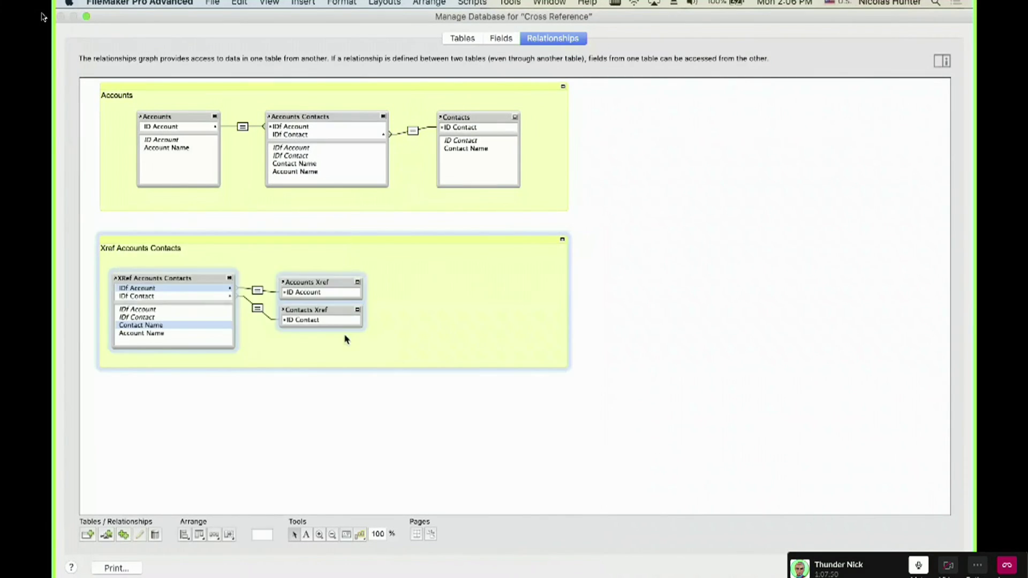
left_click(345, 409)
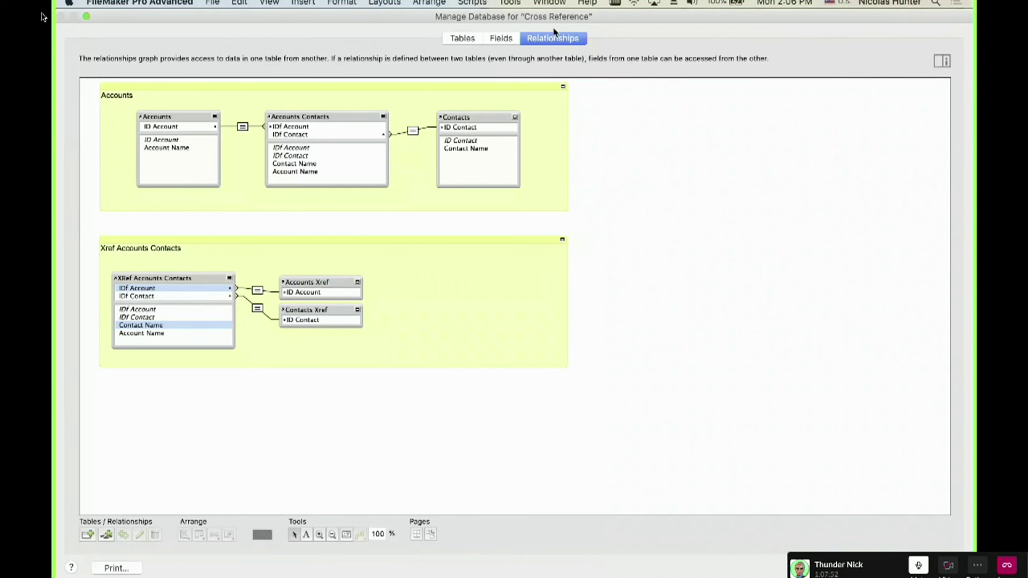
left_click(501, 39)
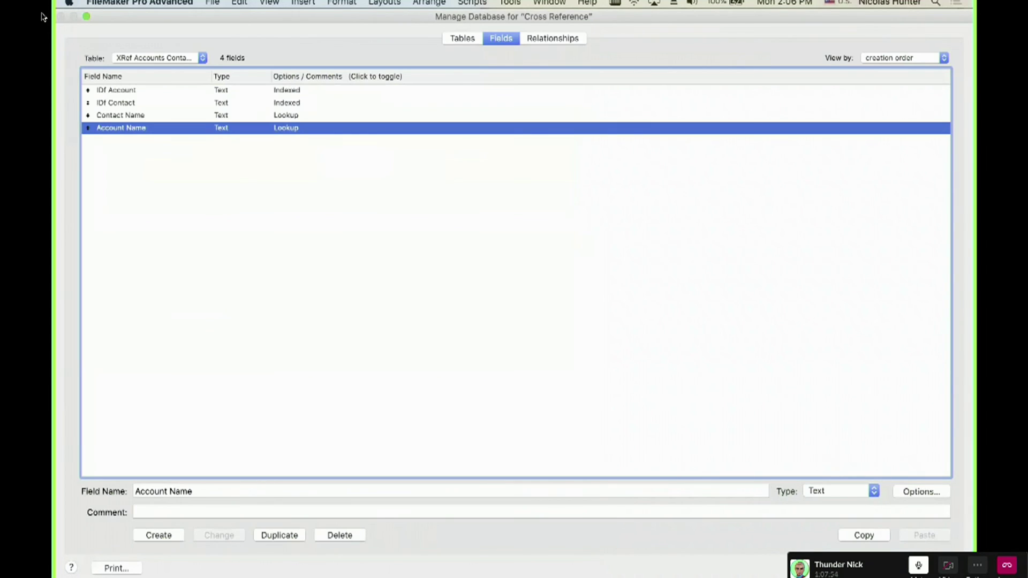
left_click(925, 568)
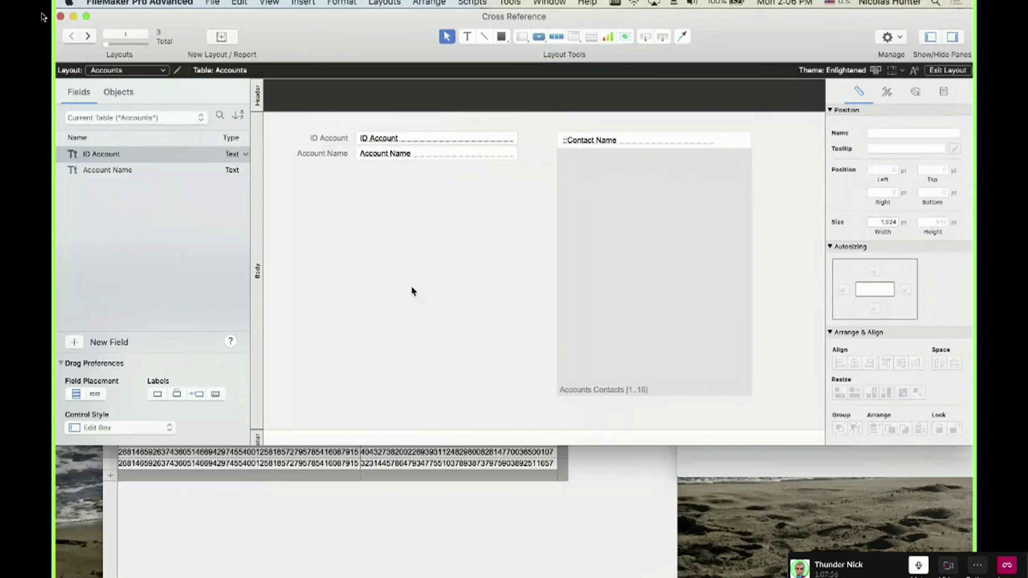
Add Contact Name and Account Name columns to the join table view and widen the window.
left_click(459, 509)
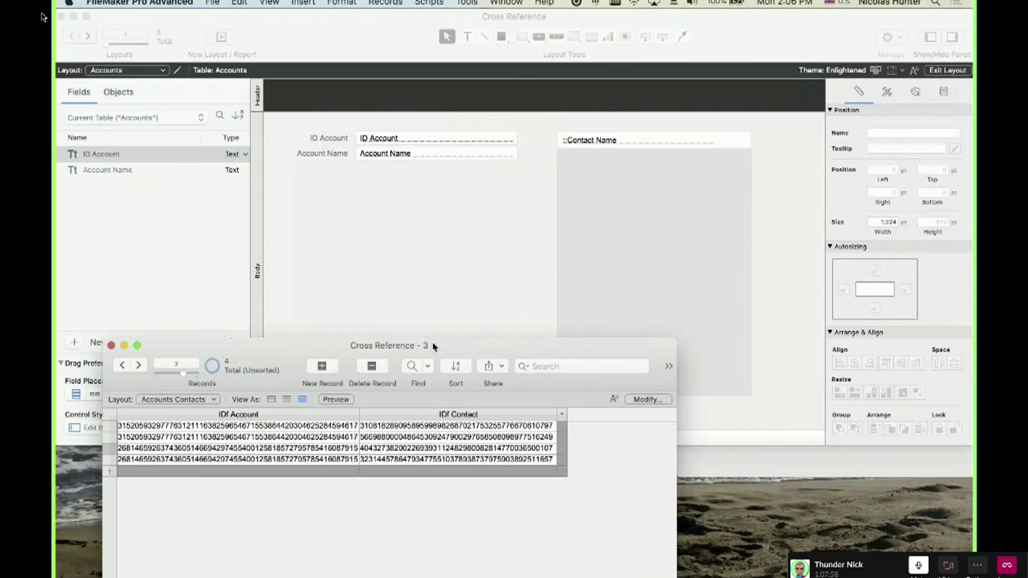
left_click_drag(437, 360, 444, 168)
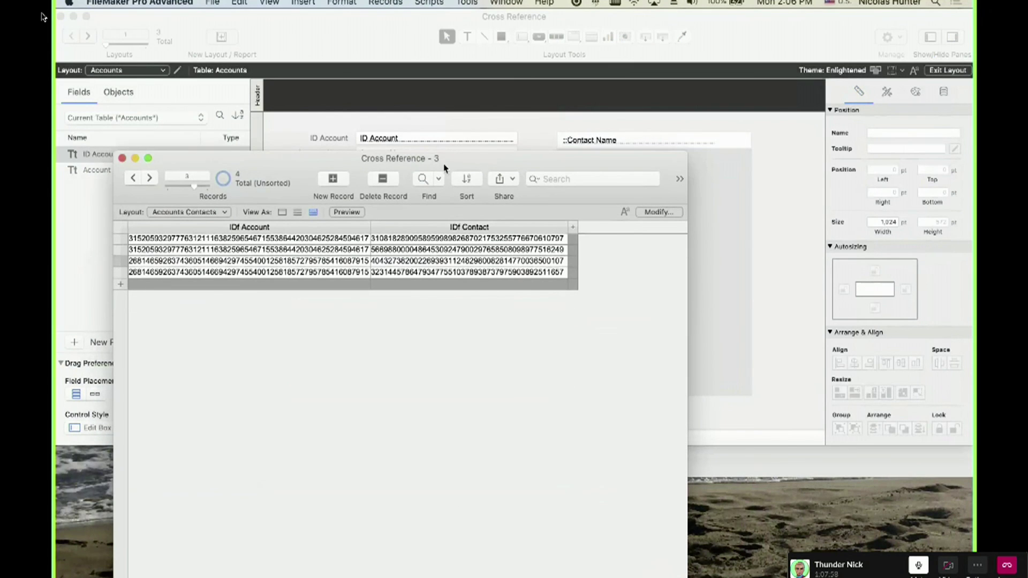
left_click(645, 212)
left_click(289, 558)
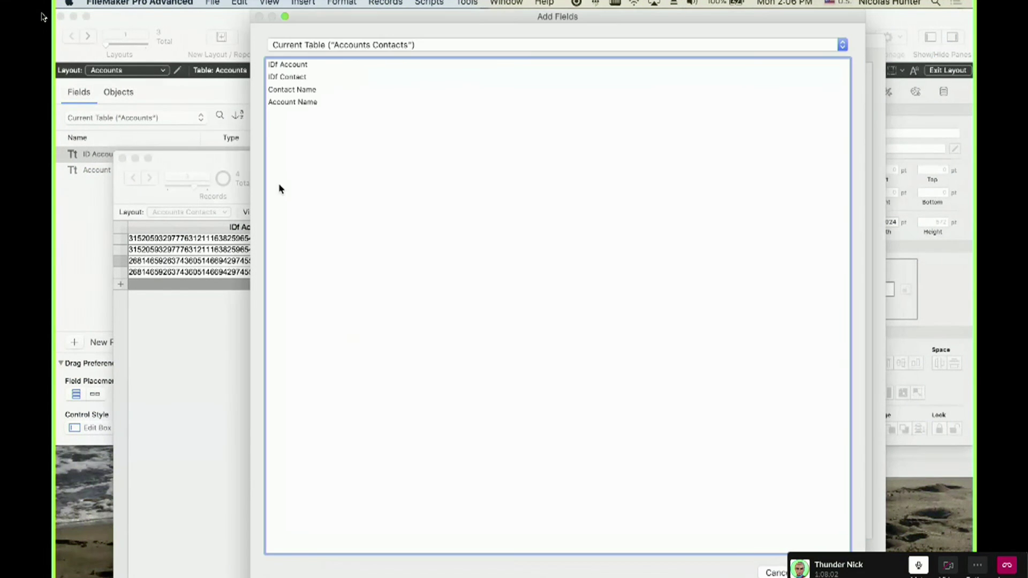
left_click_drag(300, 97, 413, 167)
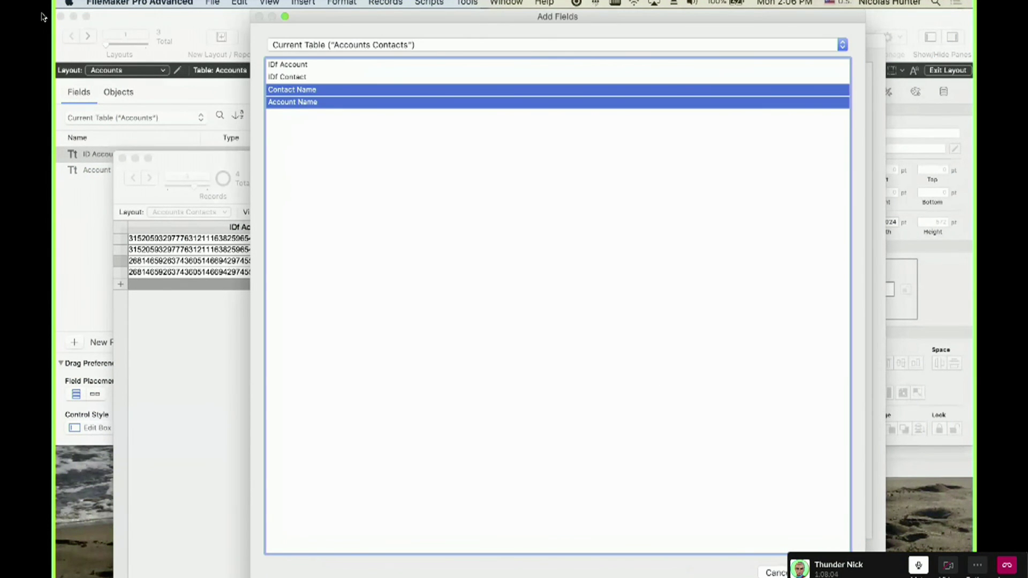
key("Return")
key("Return")
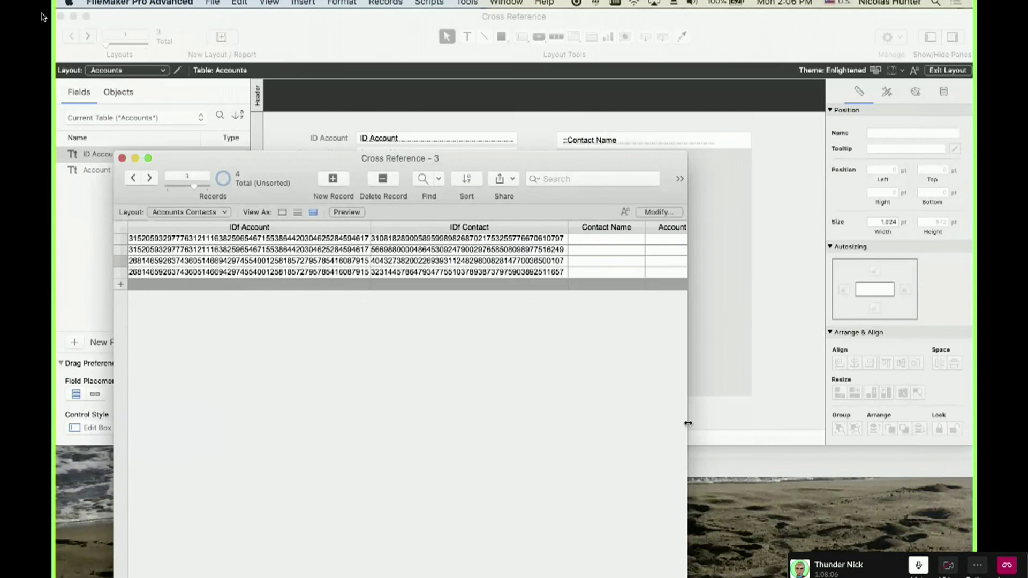
left_click_drag(689, 424, 820, 419)
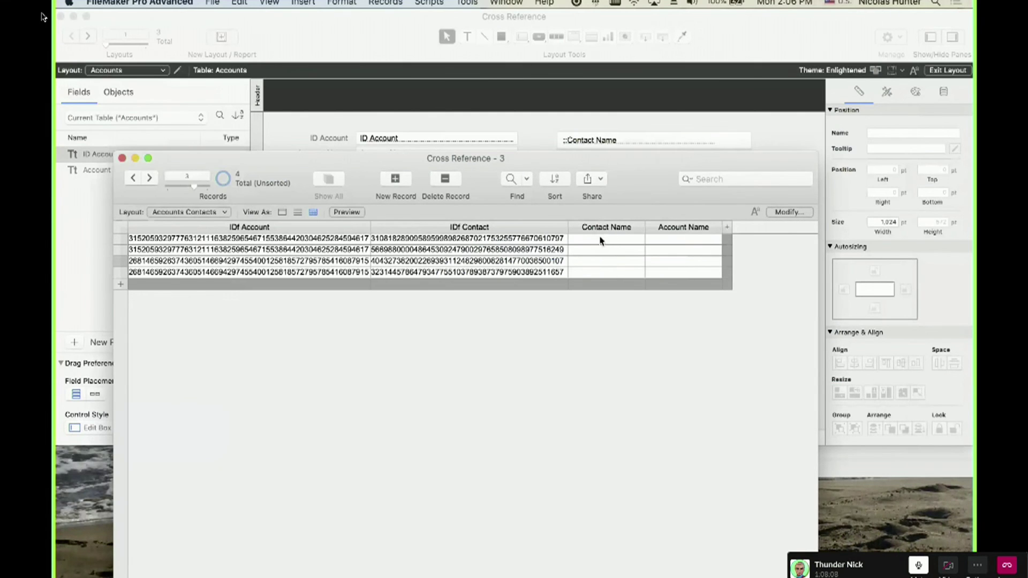
Run Relookup Field Contents so the records fill Account Name with RCC, RCC and CIA.
left_click(488, 241)
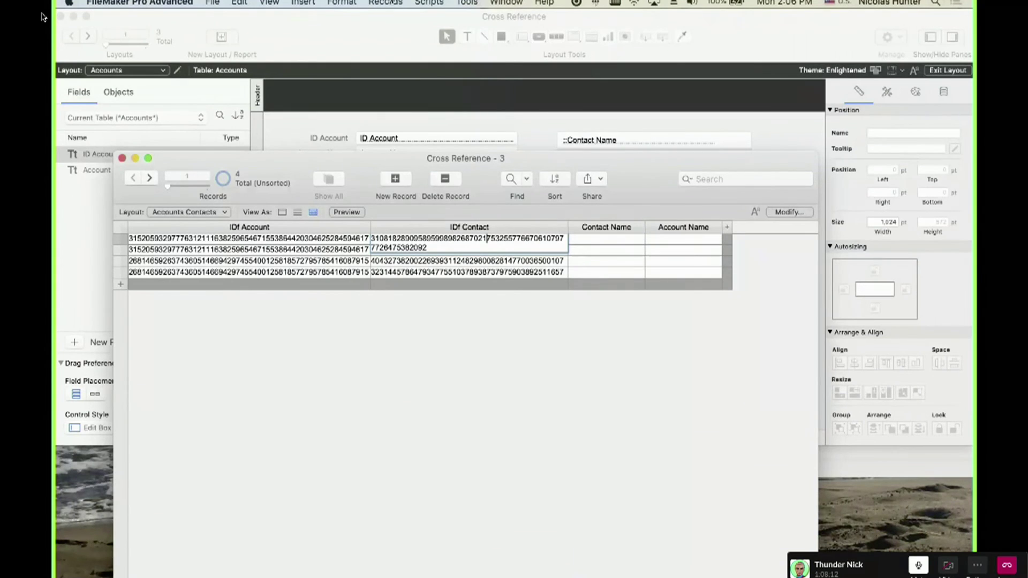
left_click(385, 3)
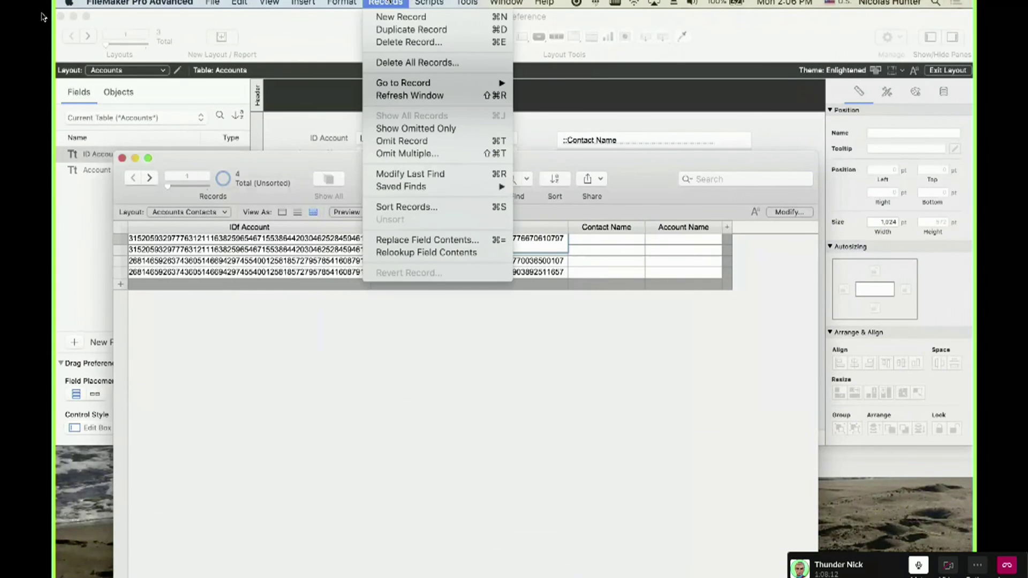
left_click(398, 254)
left_click(592, 211)
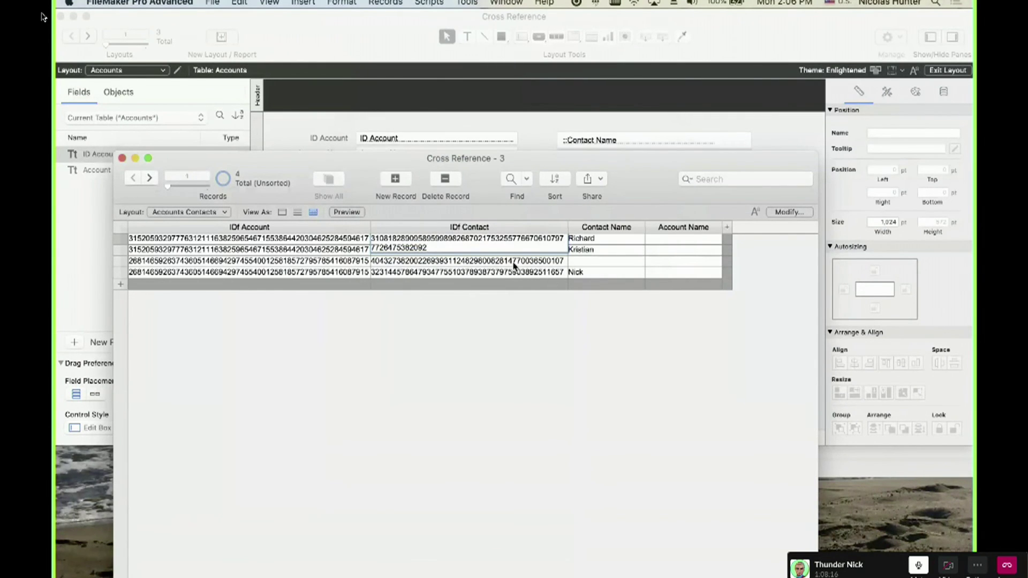
left_click(517, 298)
left_click(355, 252)
left_click(342, 3)
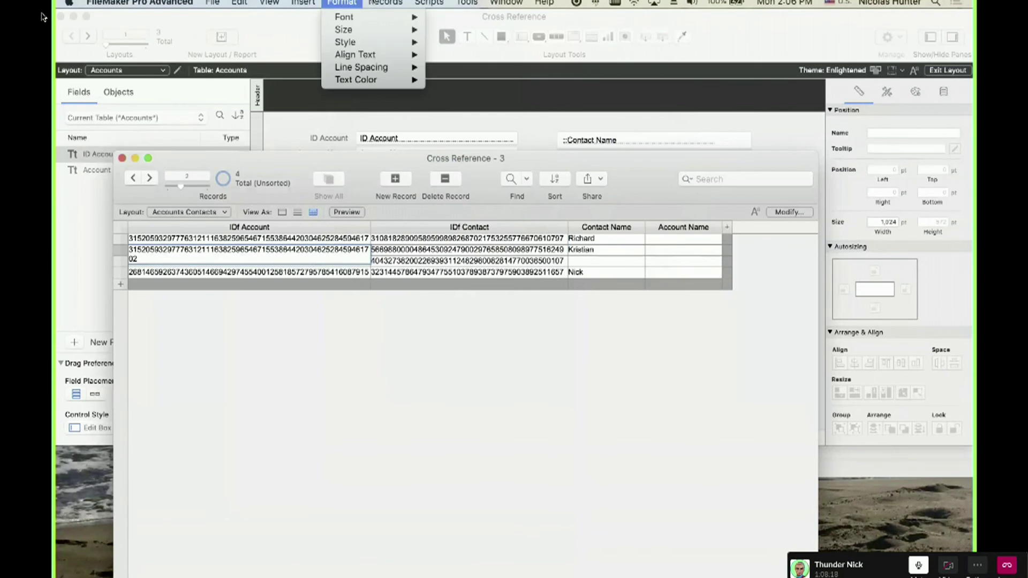
left_click(407, 253)
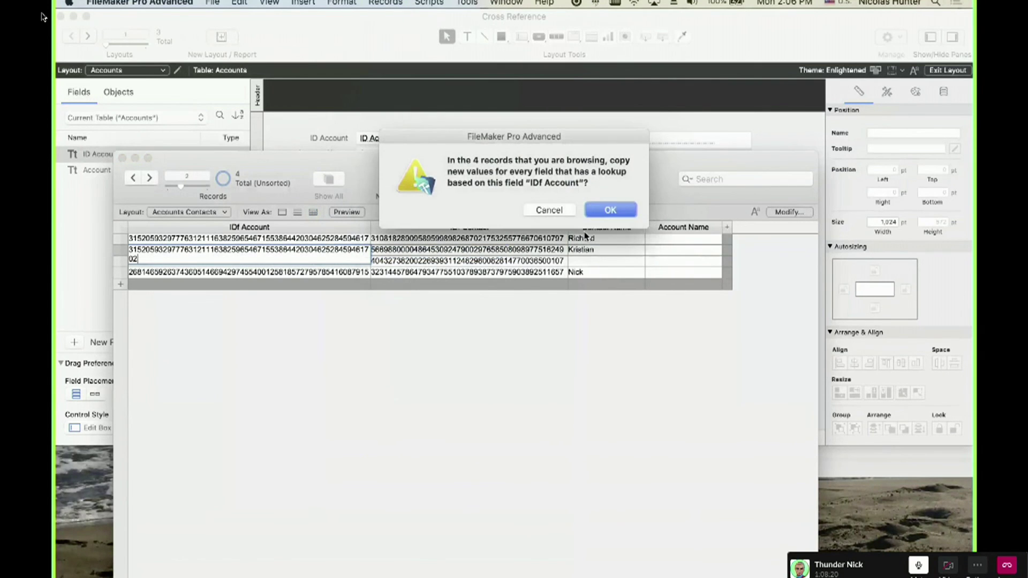
left_click(610, 211)
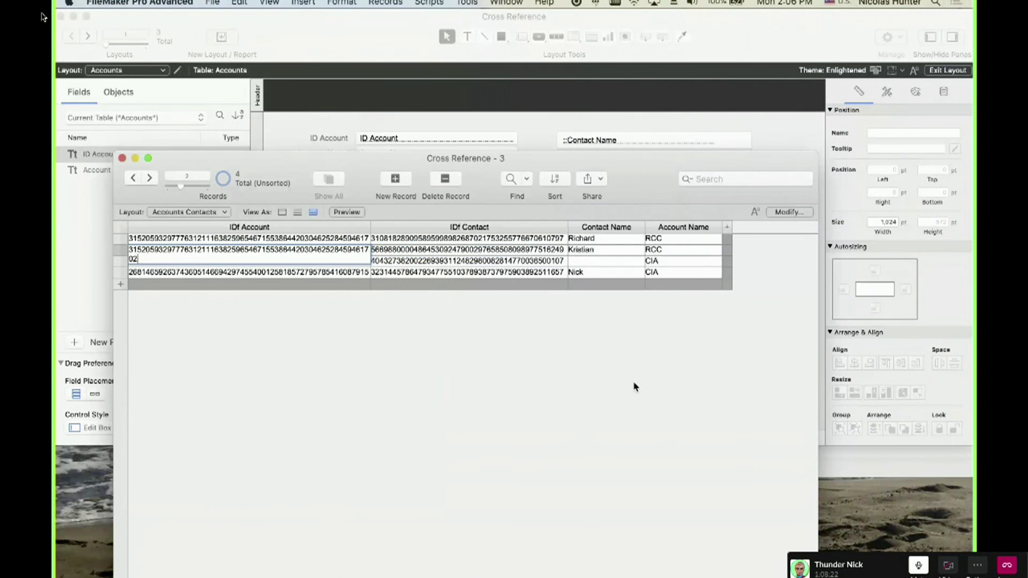
Delete the third record and an extra blank record, leaving three, and move the window lower.
left_click(595, 261)
key("super+e")
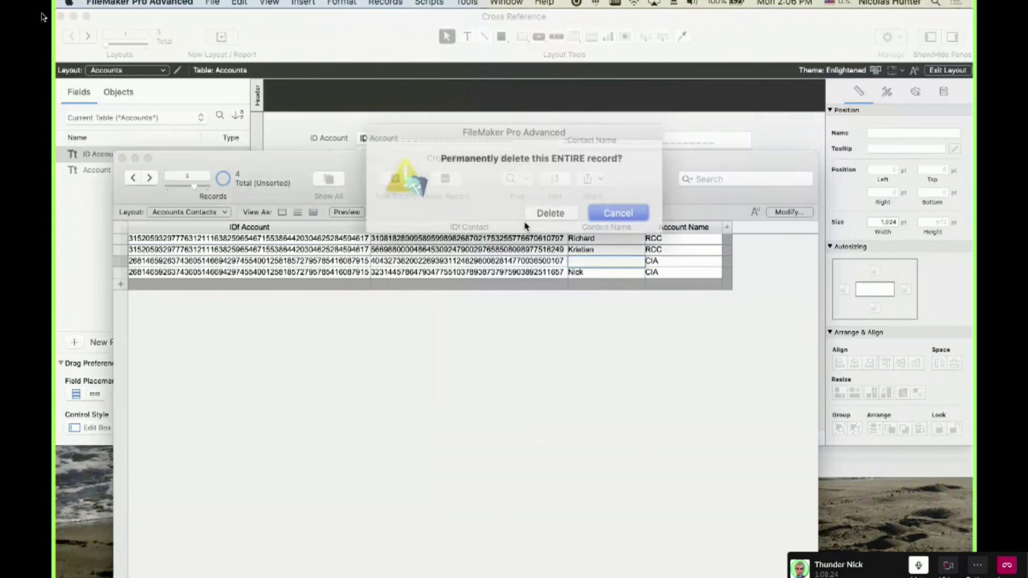
left_click(550, 210)
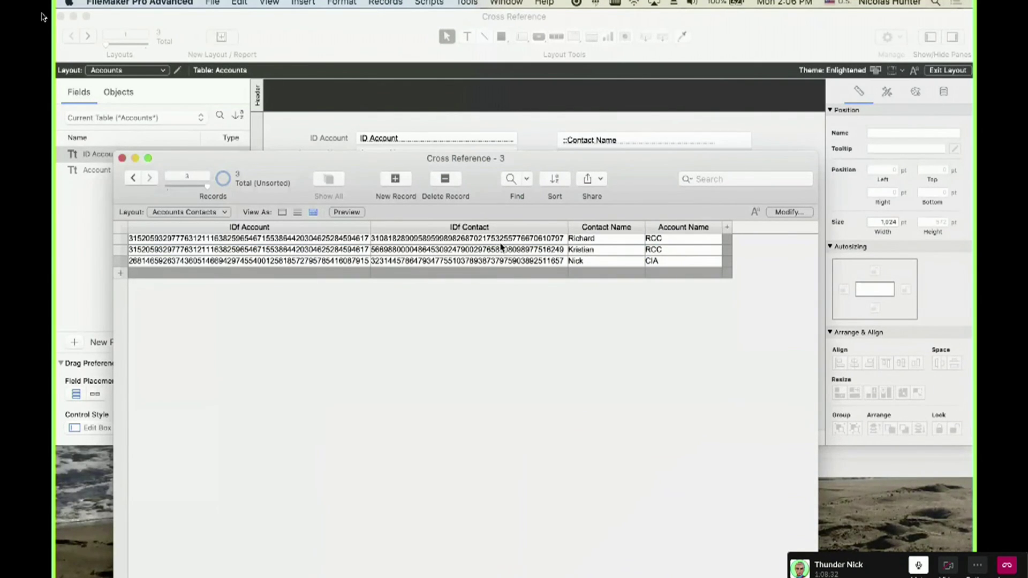
left_click(604, 240)
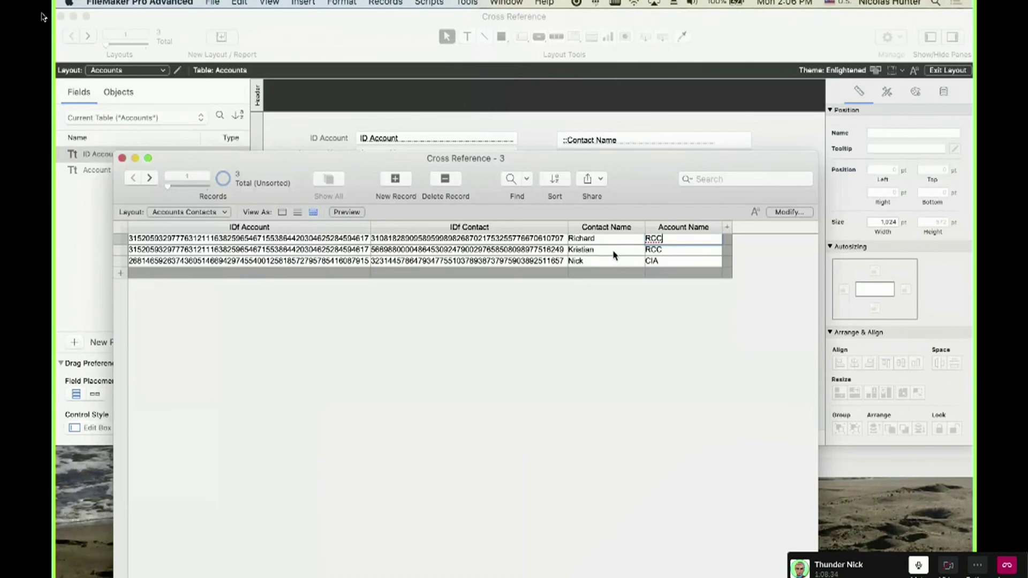
left_click(609, 251)
left_click(681, 252)
left_click(618, 272)
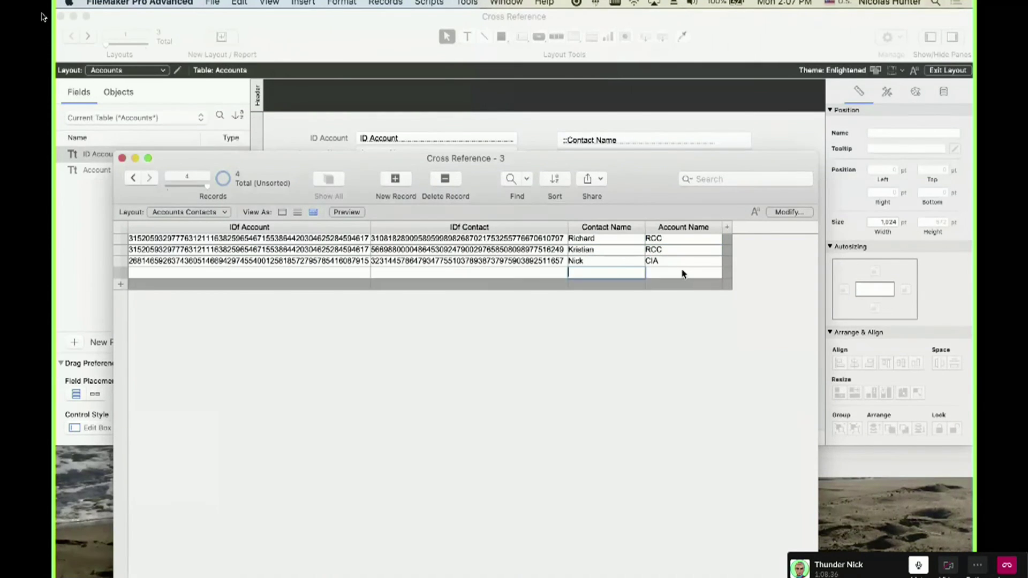
key("super+e")
left_click(547, 210)
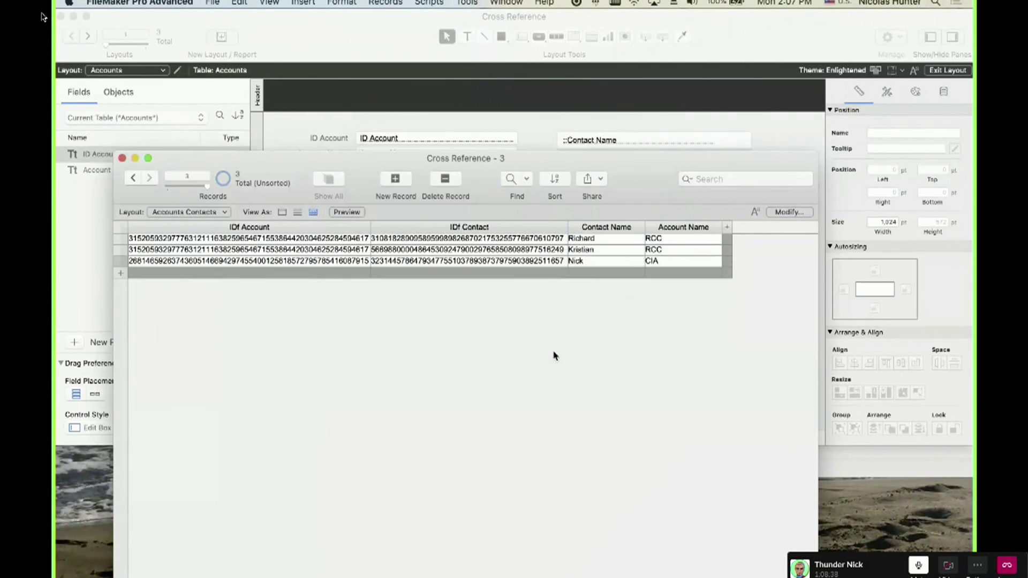
left_click_drag(422, 167, 394, 462)
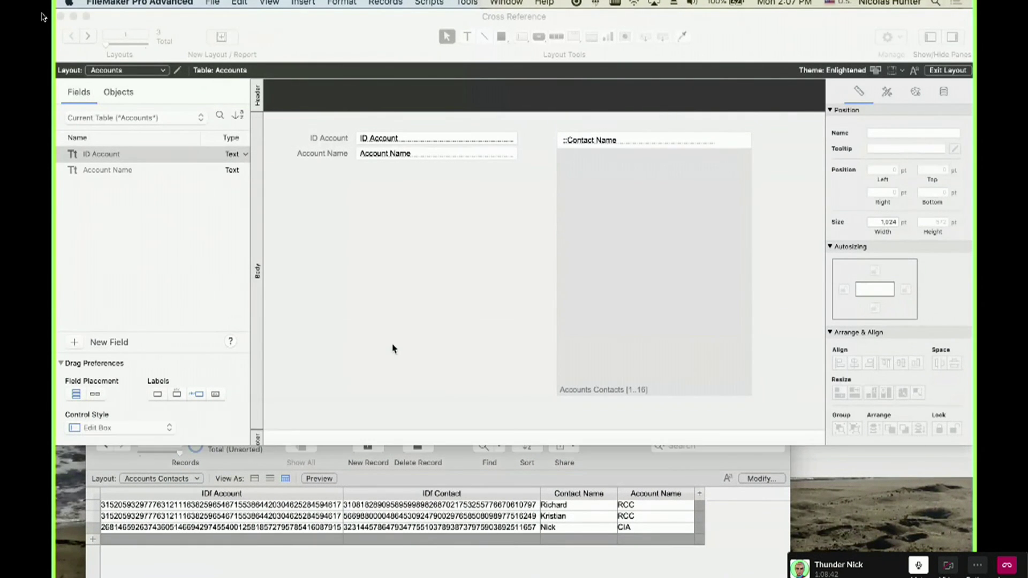
Rebind the Accounts portal's Contact Name field to ::Contact Name from the Accounts Contacts table.
left_click(394, 349)
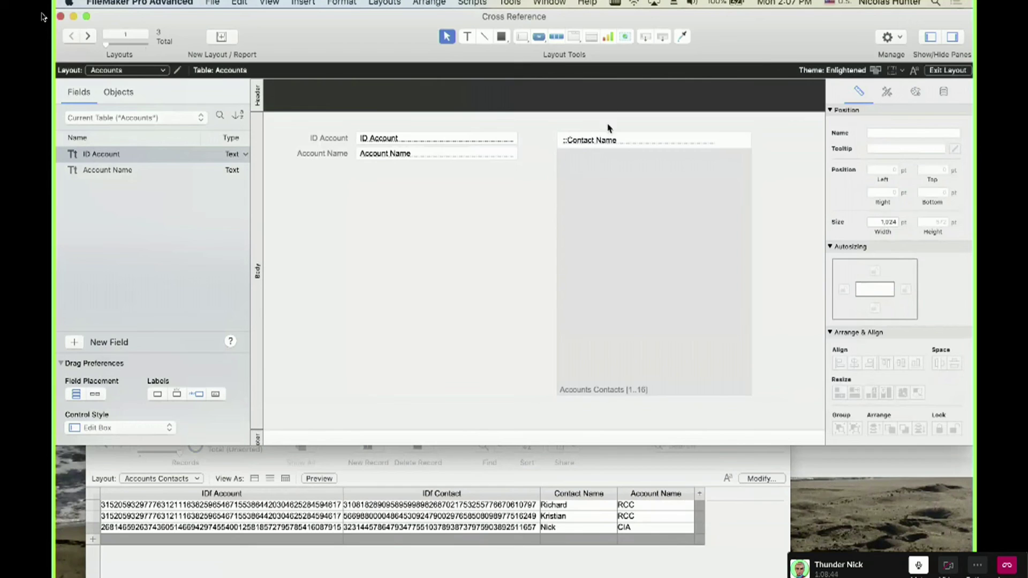
double_click(605, 142)
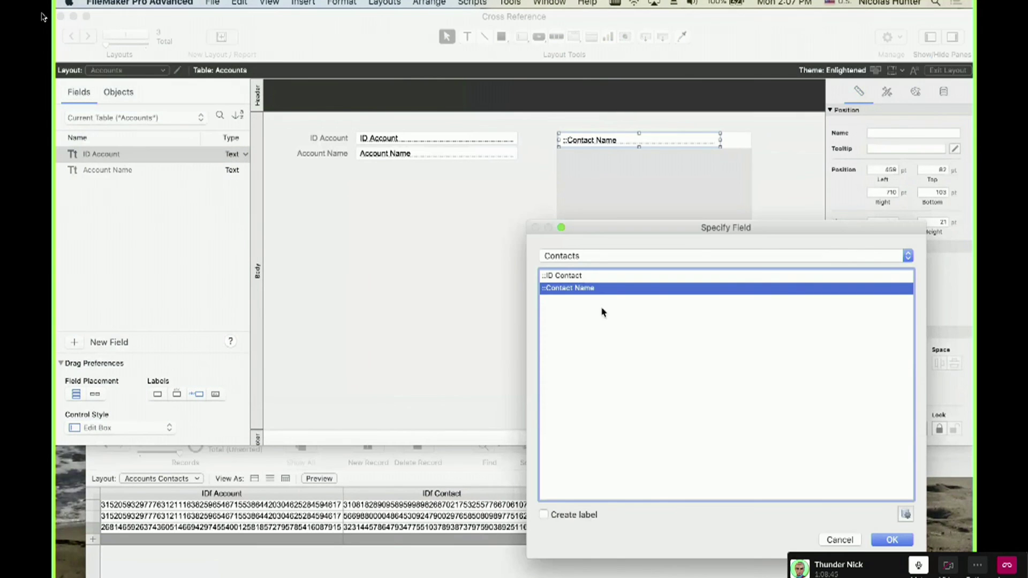
left_click(578, 258)
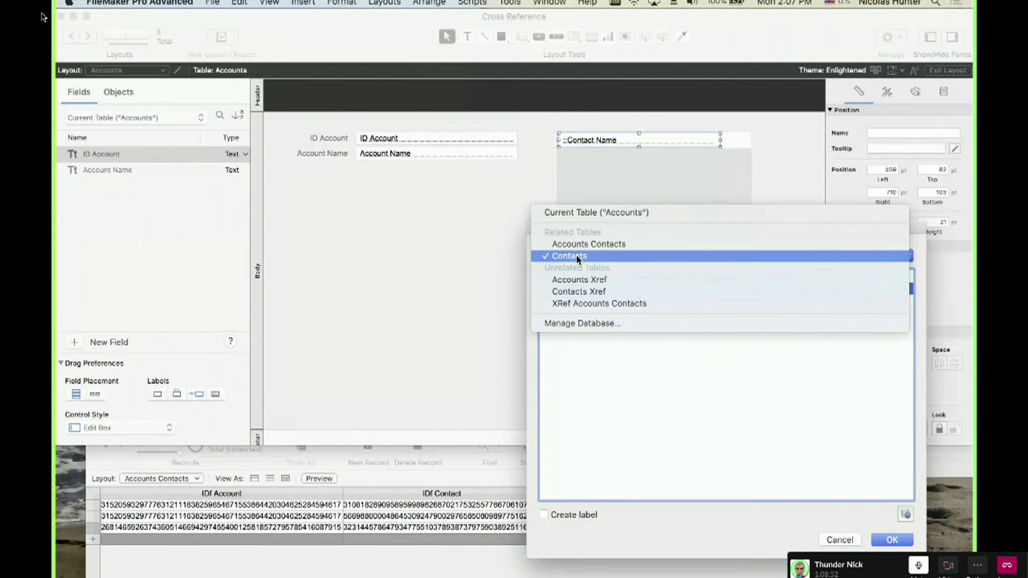
key("Escape")
key("Escape")
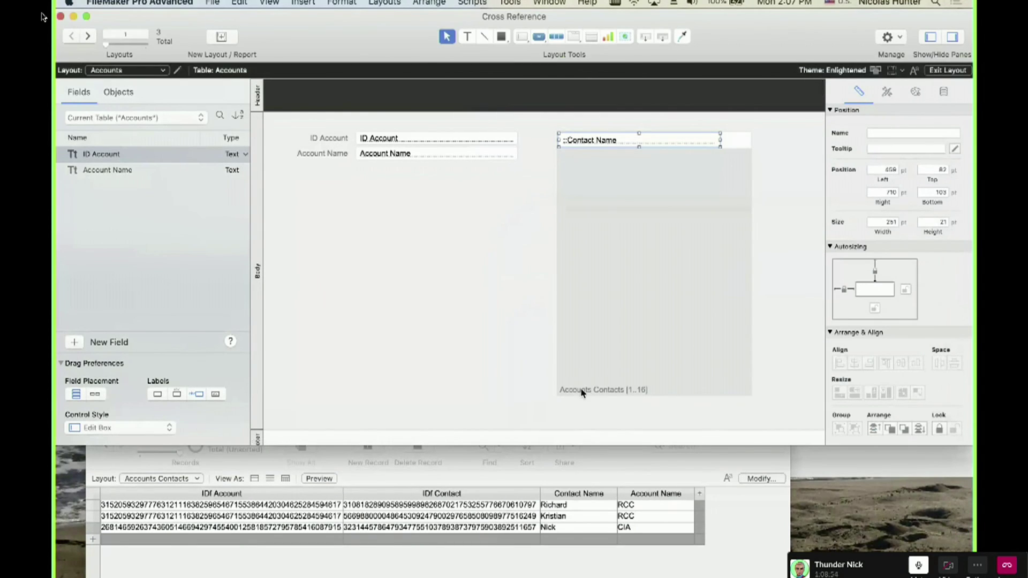
double_click(610, 289)
key("Escape")
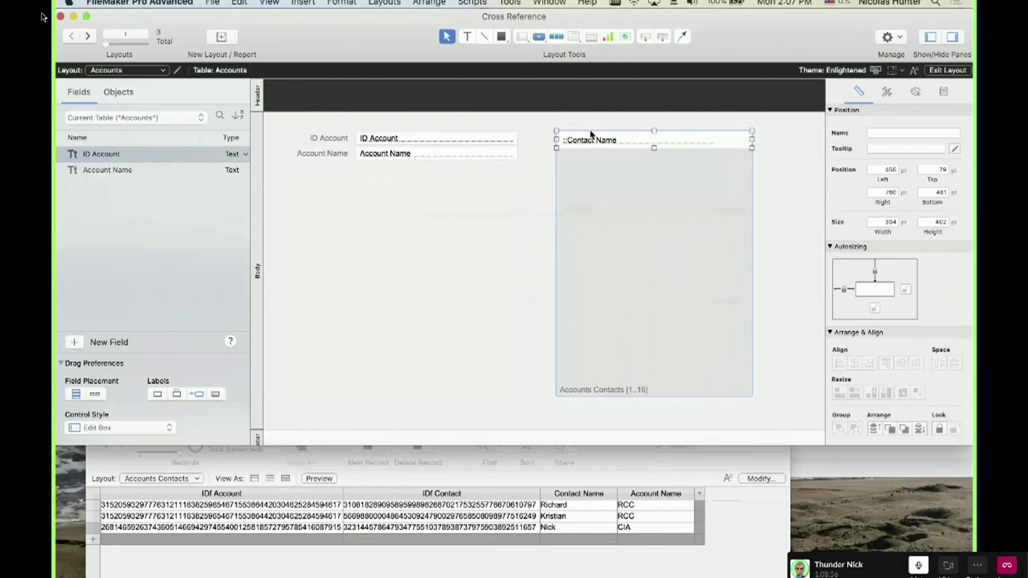
double_click(592, 139)
left_click(586, 257)
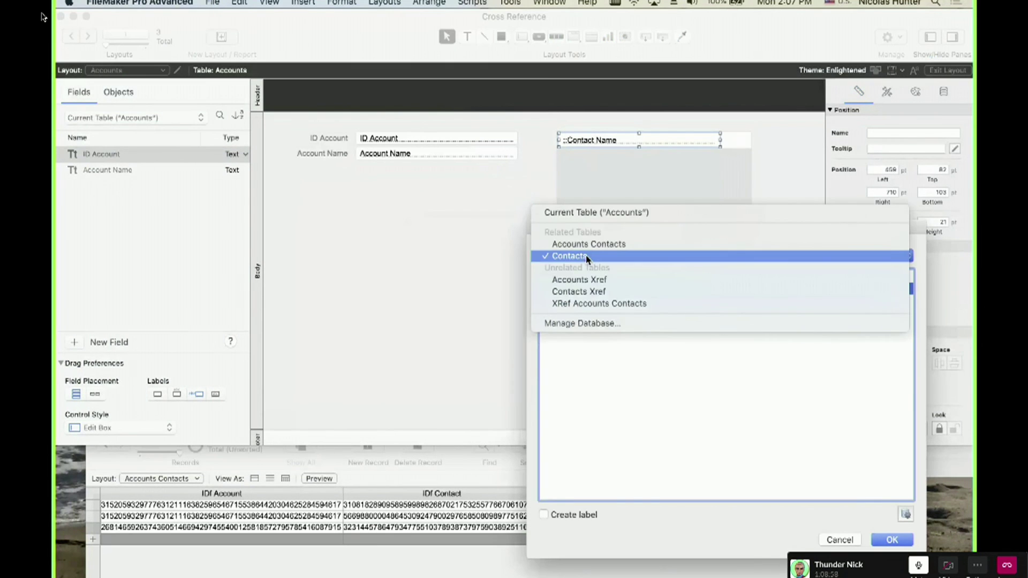
left_click(589, 245)
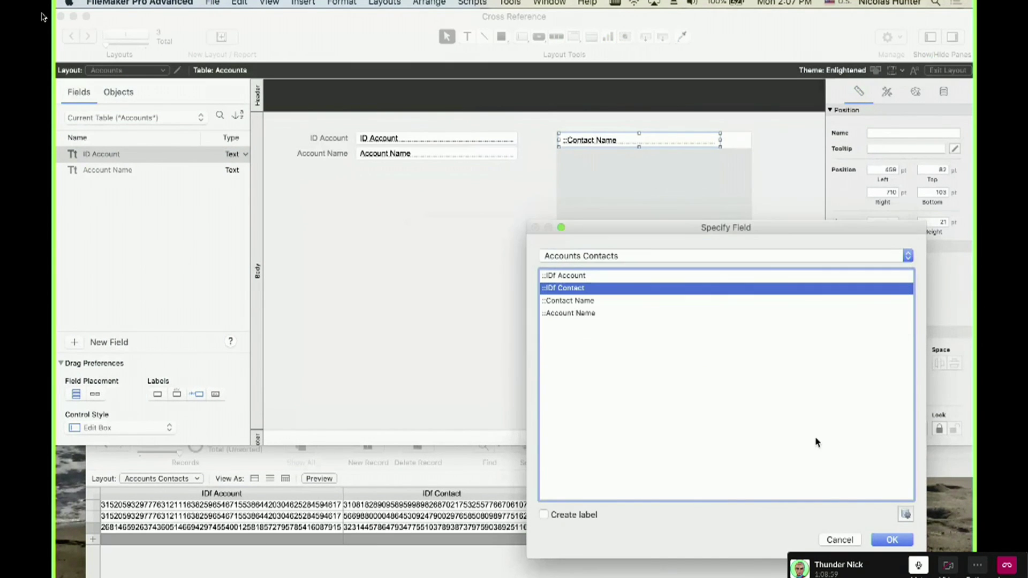
left_click(599, 305)
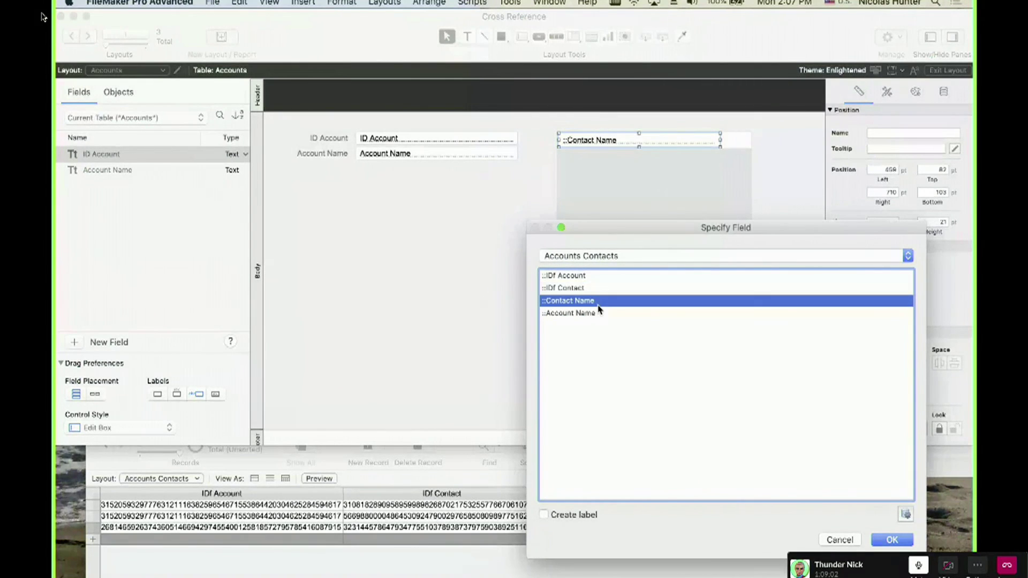
left_click(892, 540)
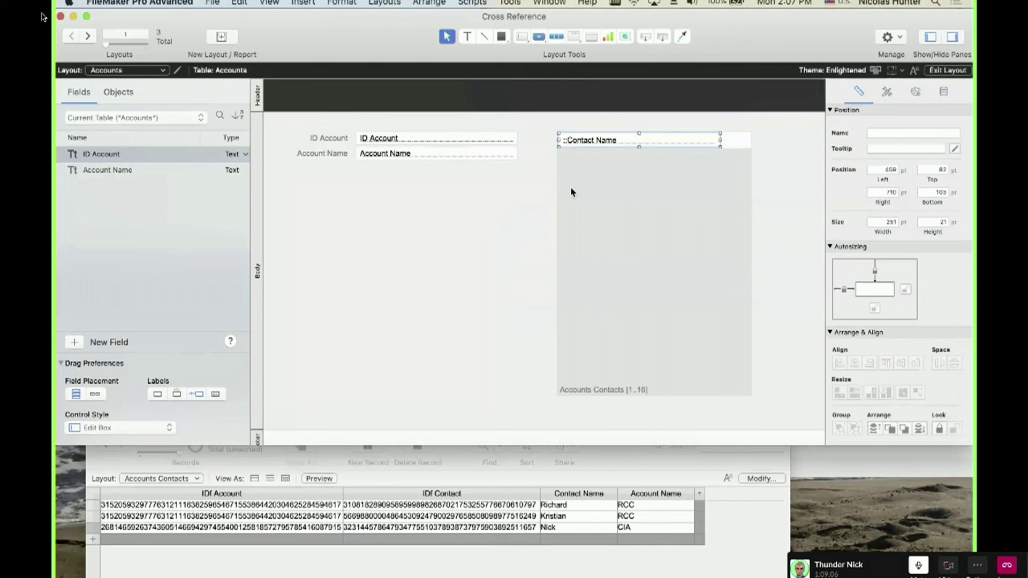
left_click(821, 450)
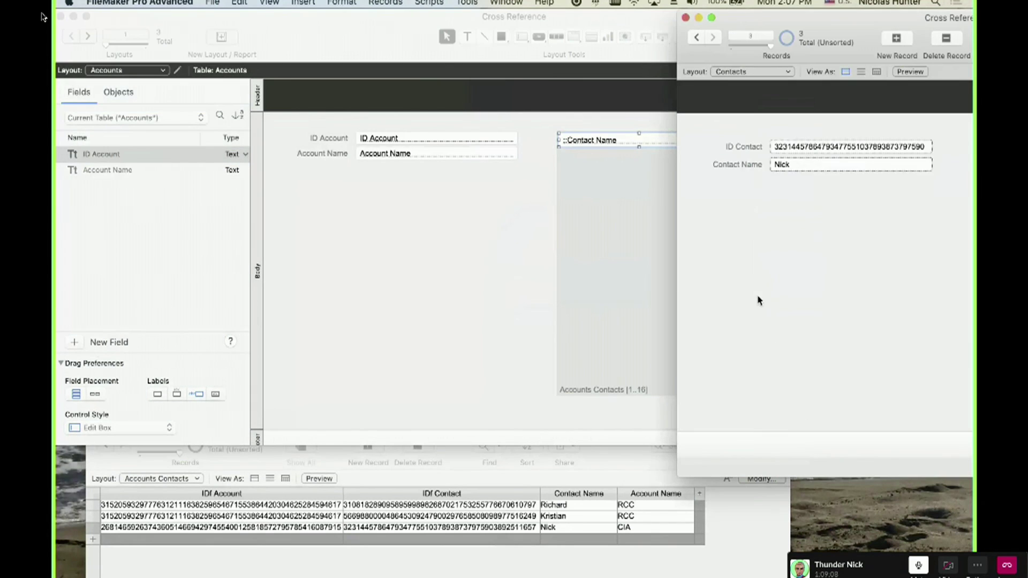
In Layout mode, set the Contacts portal field to IDf Contact from Accounts Contacts.
left_click_drag(833, 17, 486, 15)
key("super+l")
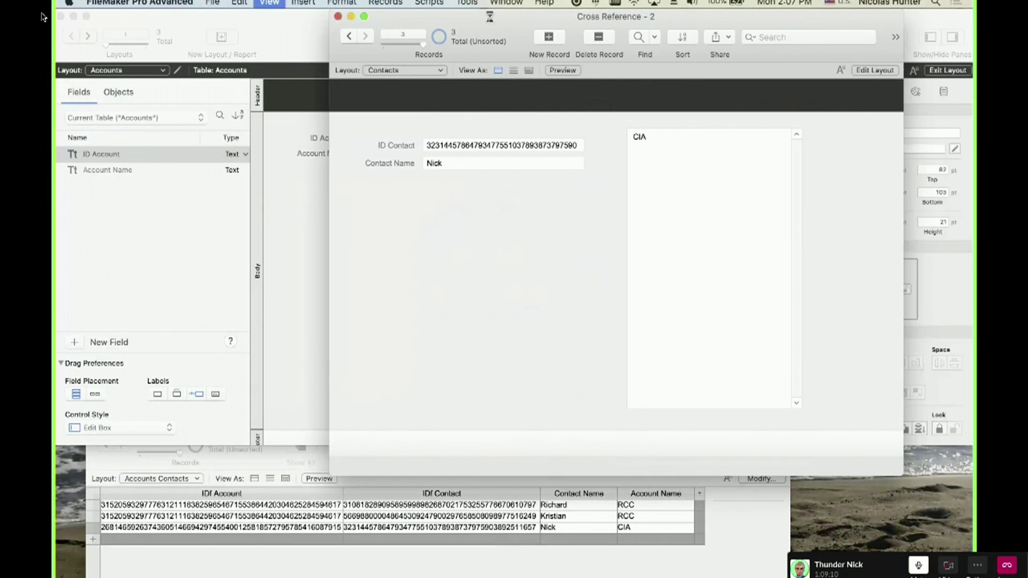
double_click(638, 137)
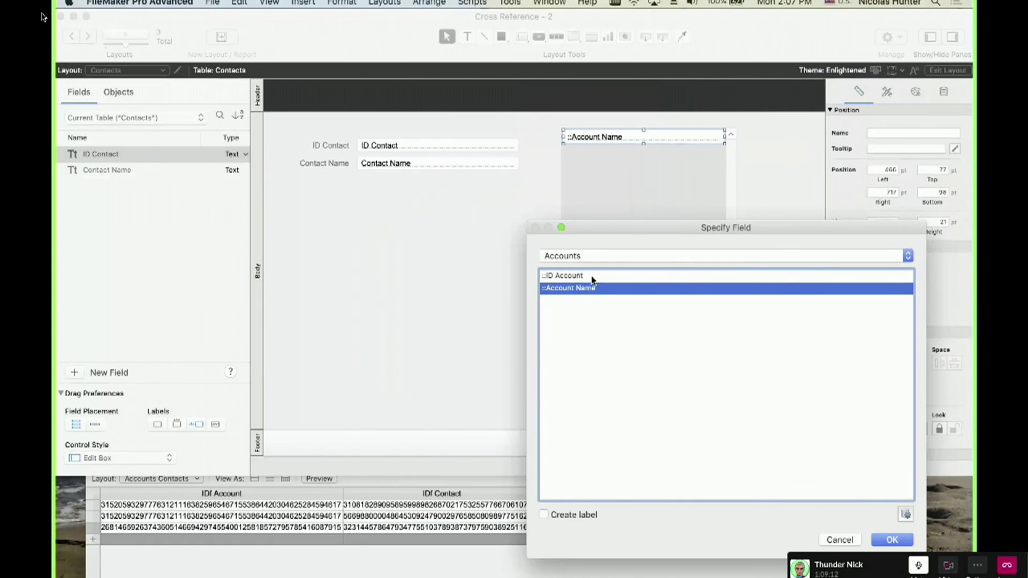
left_click(589, 256)
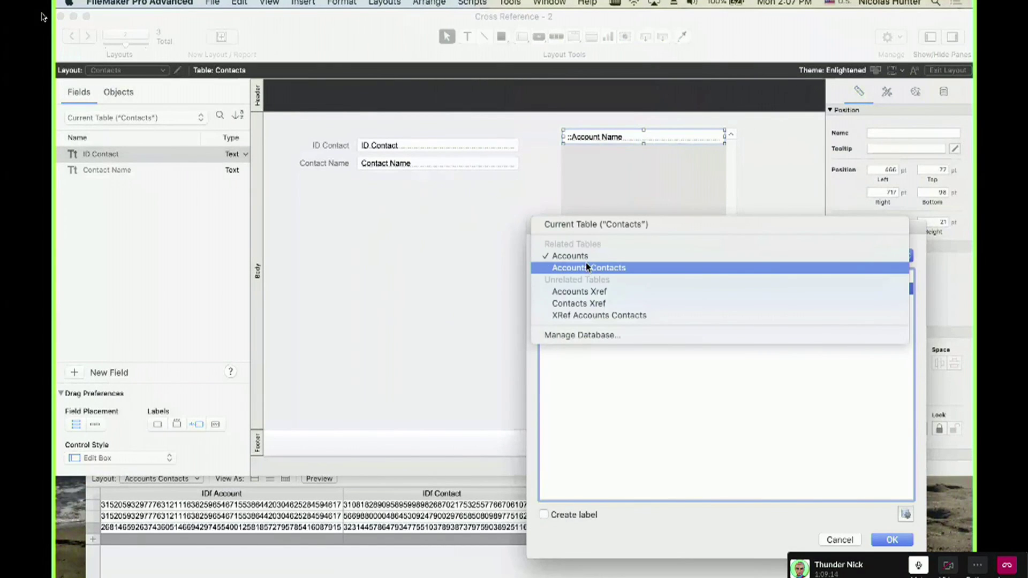
left_click(586, 267)
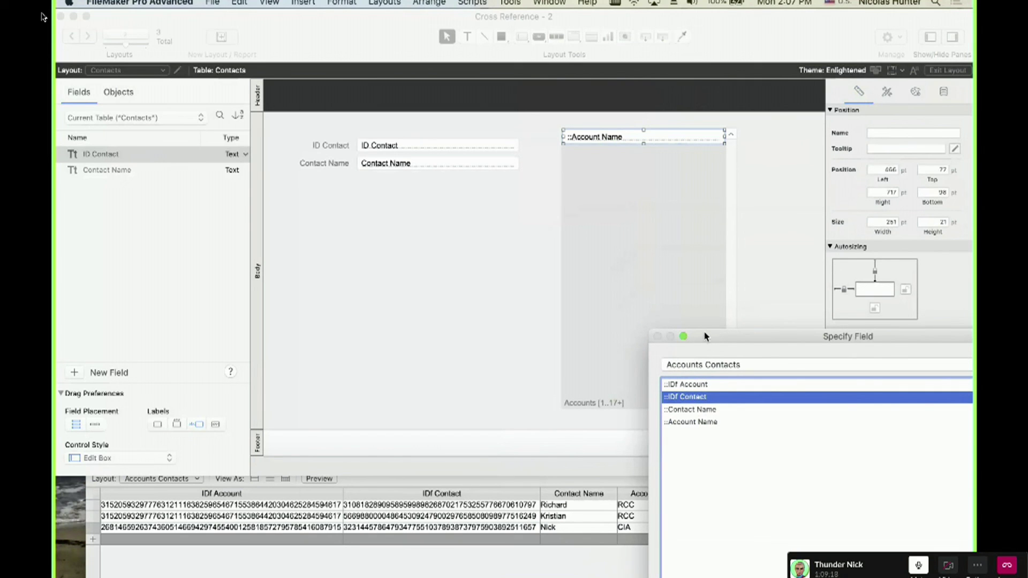
left_click_drag(705, 336, 473, 208)
left_click(781, 520)
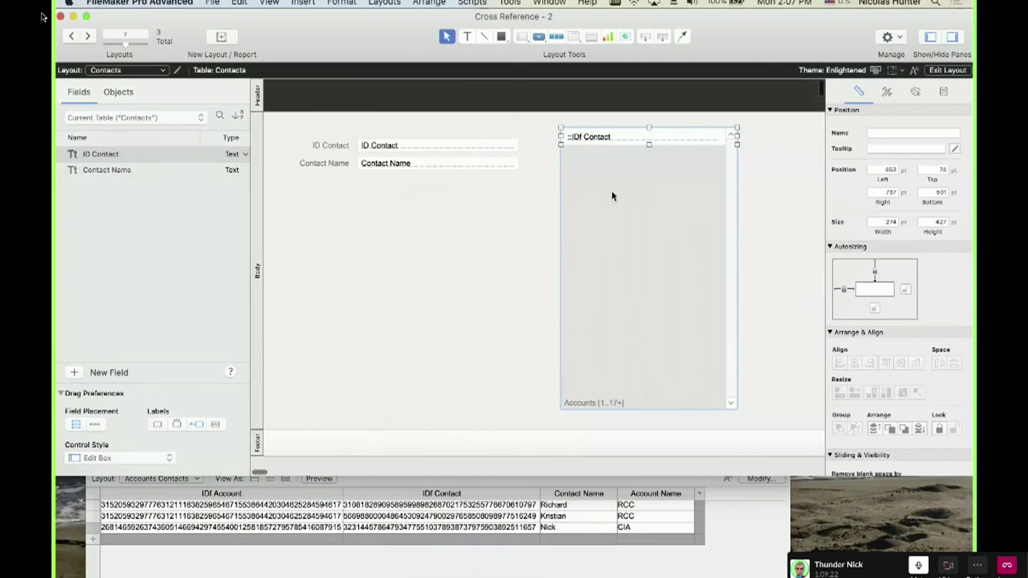
In Portal Setup, make the portal show records from Accounts Contacts.
double_click(613, 195)
left_click(524, 264)
left_click(541, 276)
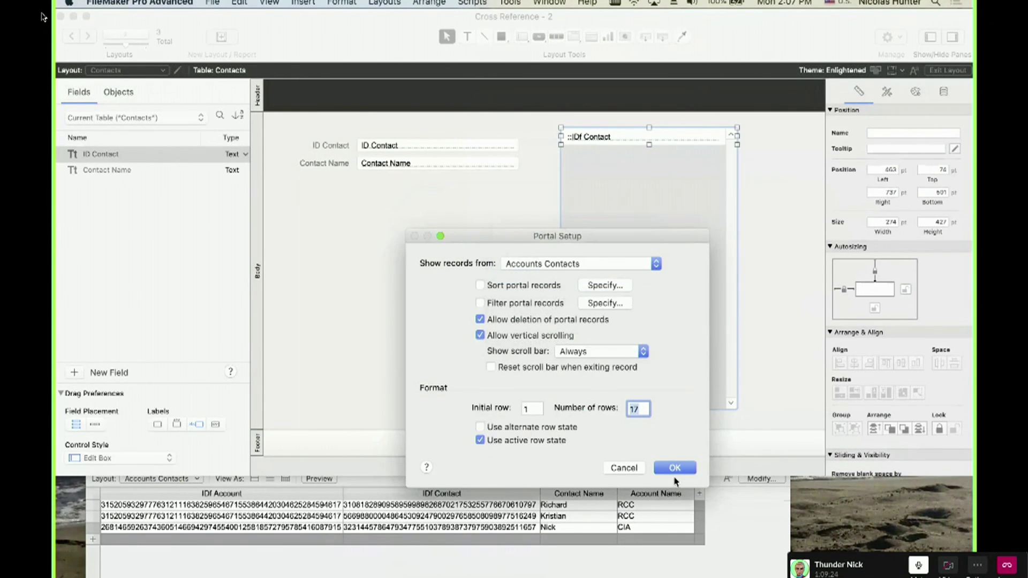
key("Return")
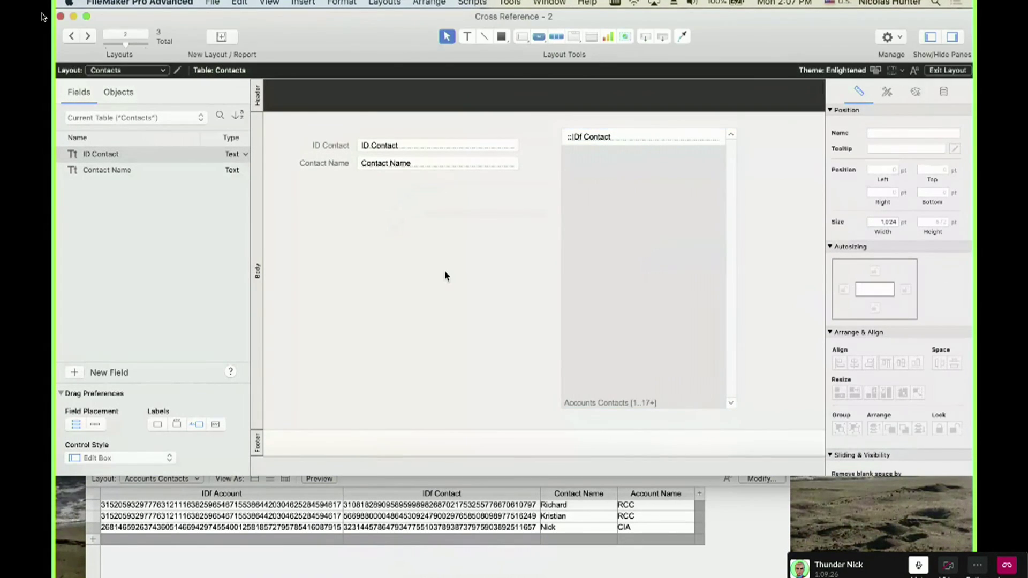
key("super+shift+d")
Inspect the Contacts, Accounts and Accounts Contacts occurrences in the graph, then return to Browse mode.
left_click(547, 39)
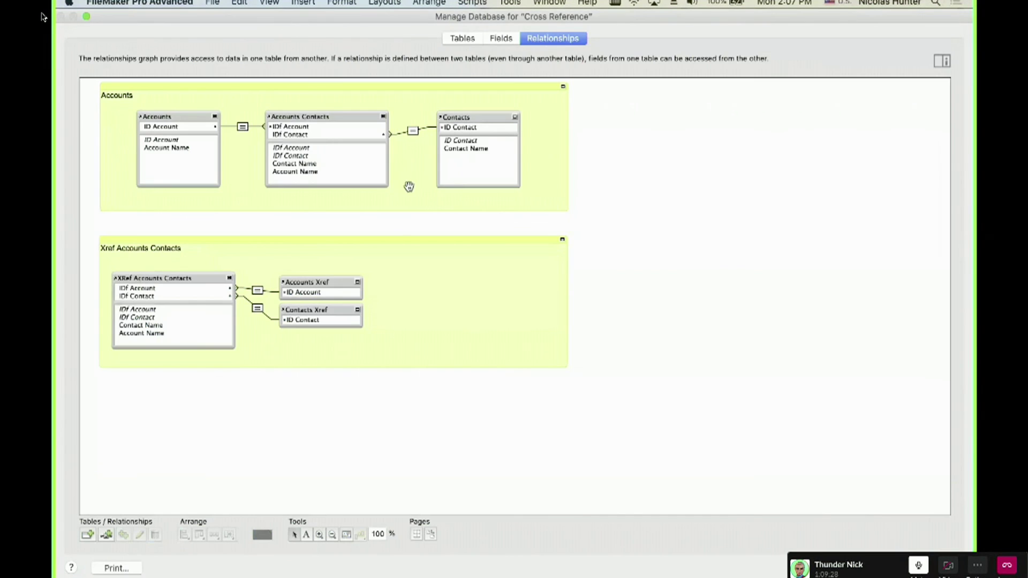
left_click(479, 116)
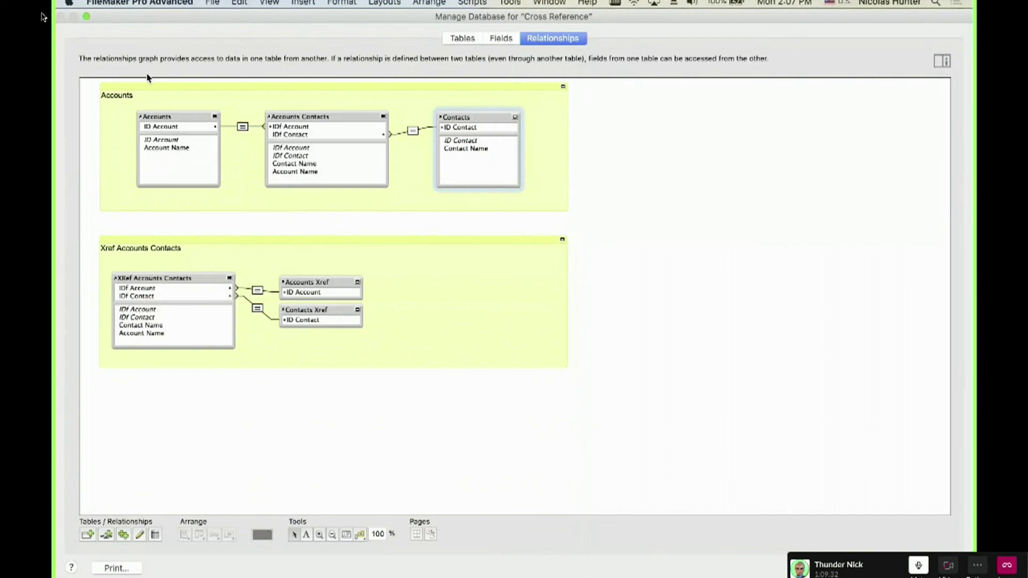
left_click(160, 115)
left_click(330, 165)
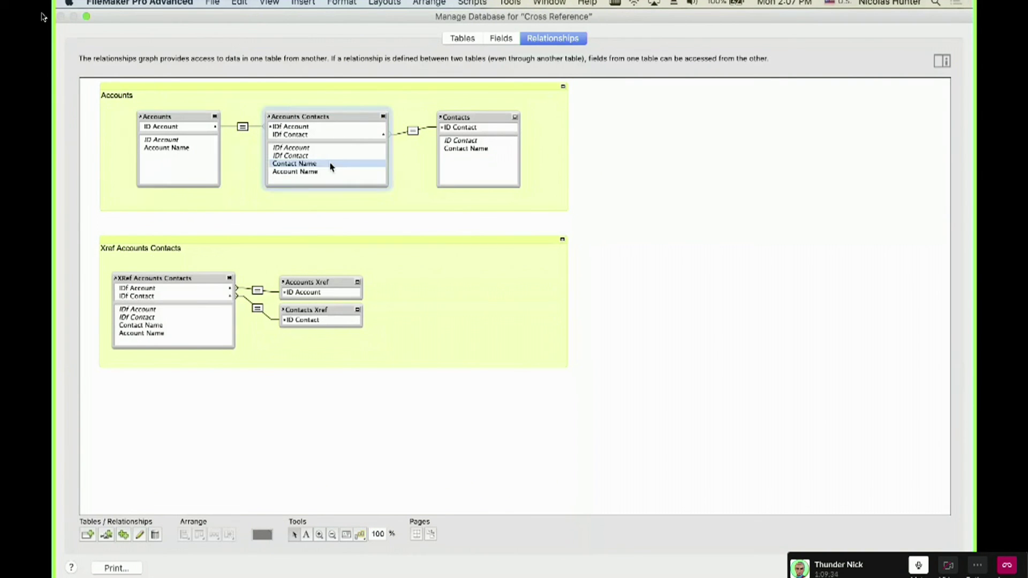
left_click(176, 114)
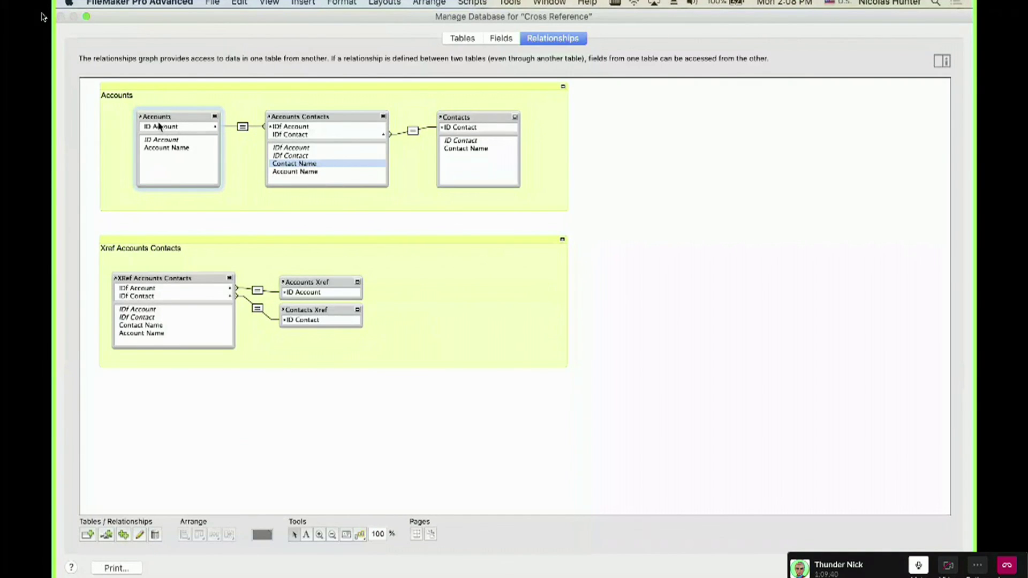
left_click(484, 127)
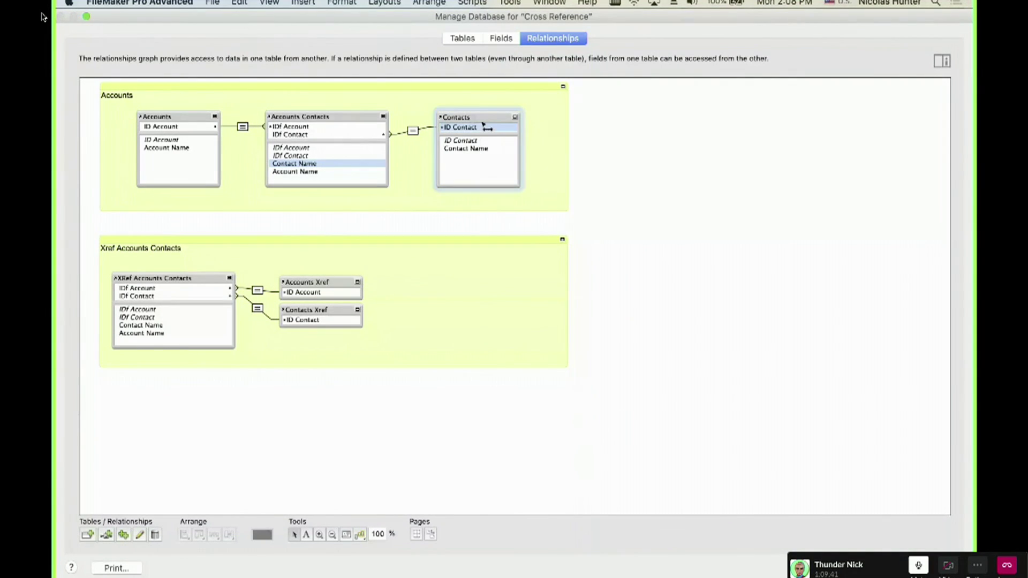
left_click(320, 168)
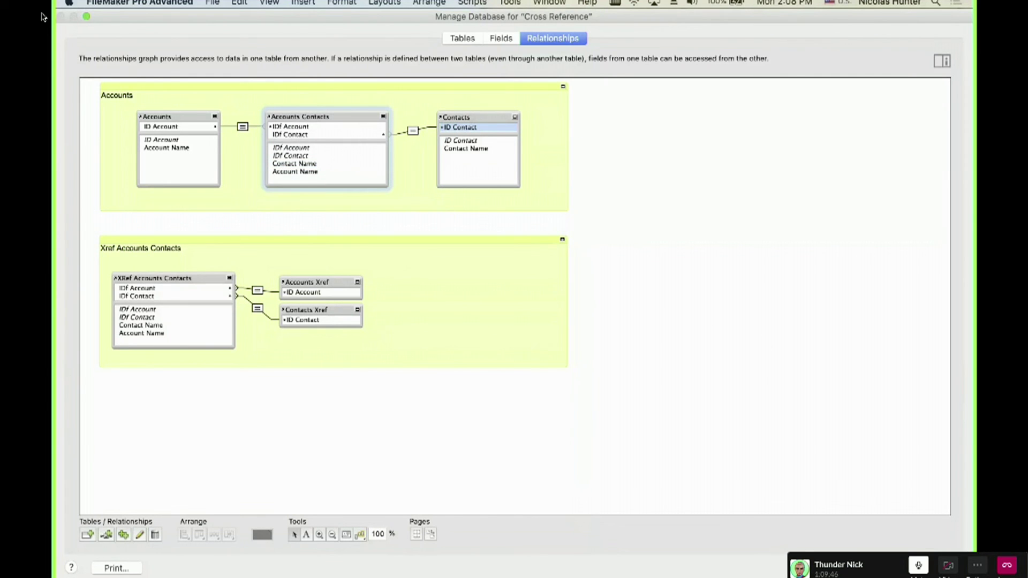
left_click(935, 569)
key("super+b")
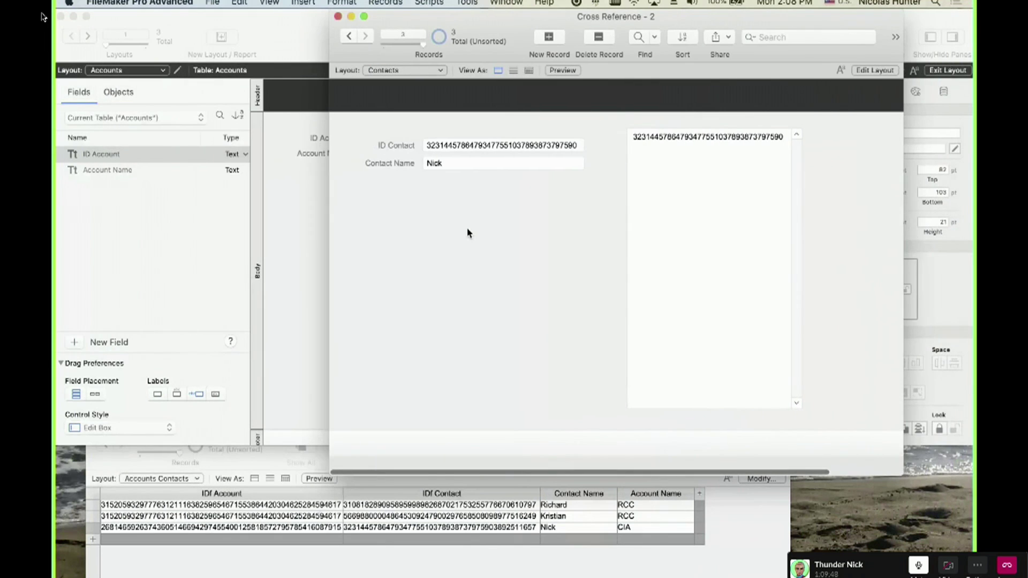
Add a new contact record, enter the contact's first name in Contact Name, and commit it.
left_click_drag(461, 34, 689, 37)
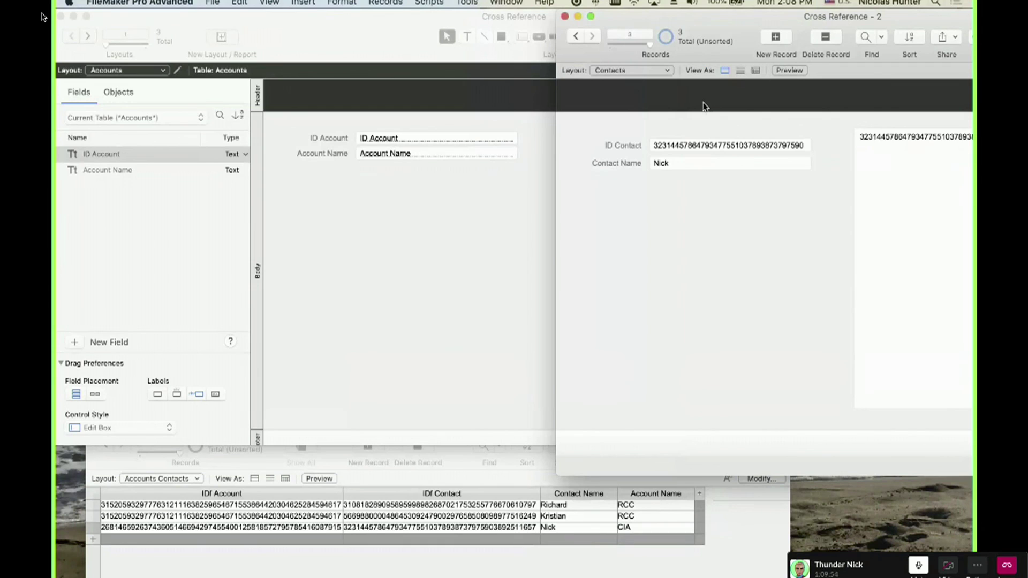
key("super+n")
left_click(674, 164)
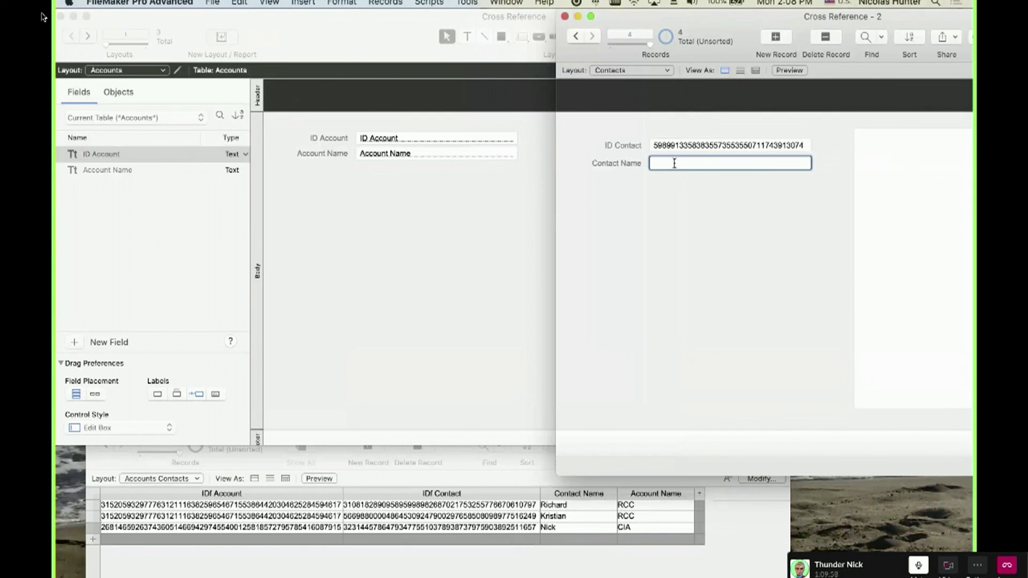
type("Marg")
left_click(660, 225)
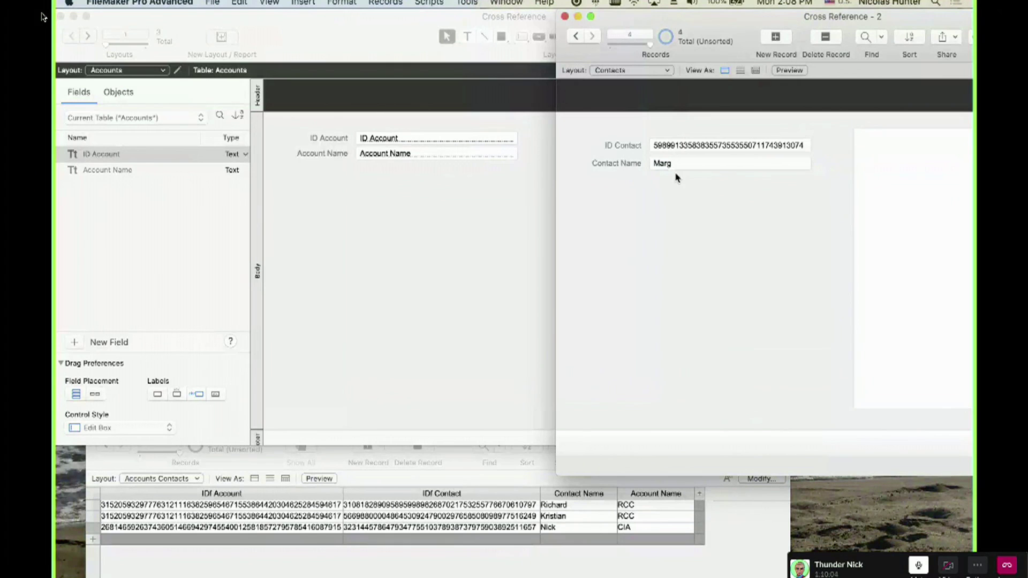
left_click(397, 253)
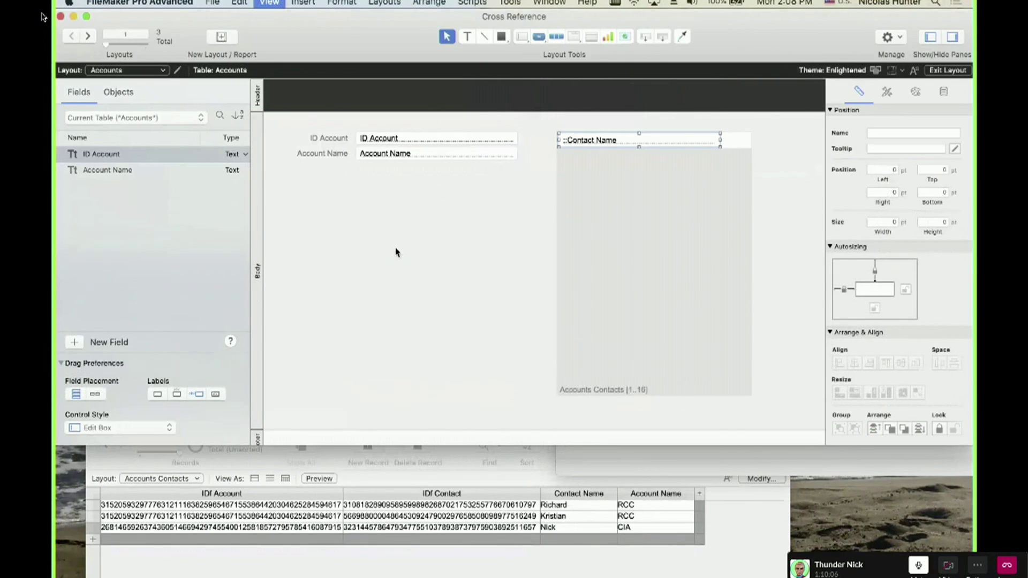
Copy the RCC account's ID into a new Accounts Contacts join record.
key("super+b")
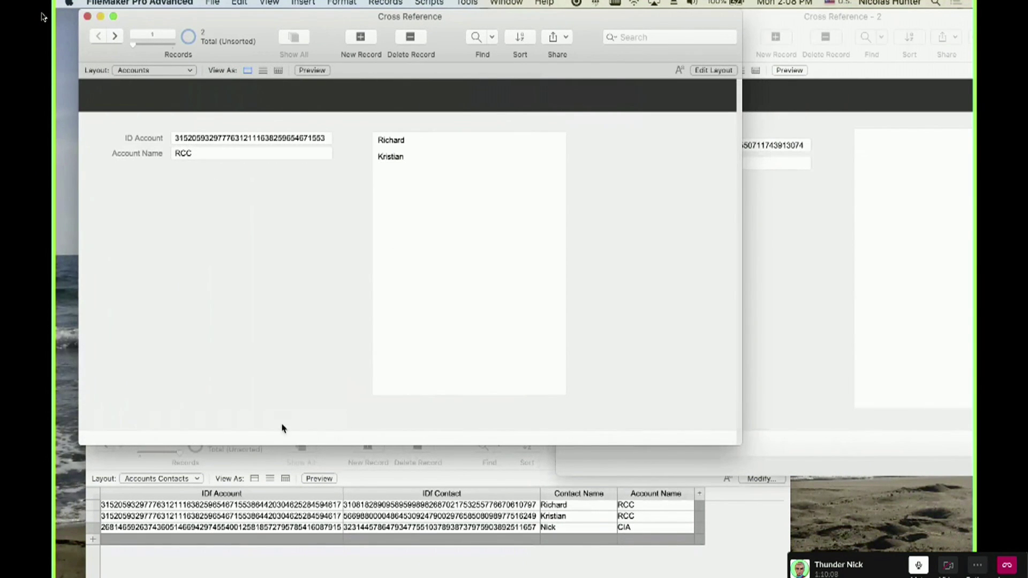
left_click(219, 142)
key("super+a")
key("super+c")
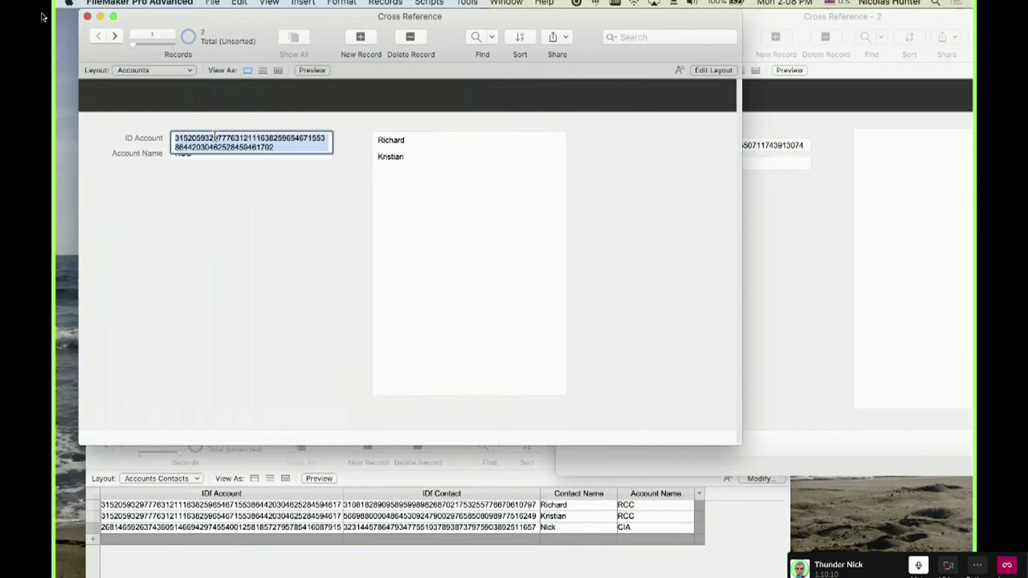
left_click(218, 545)
left_click(218, 545)
key("super+v")
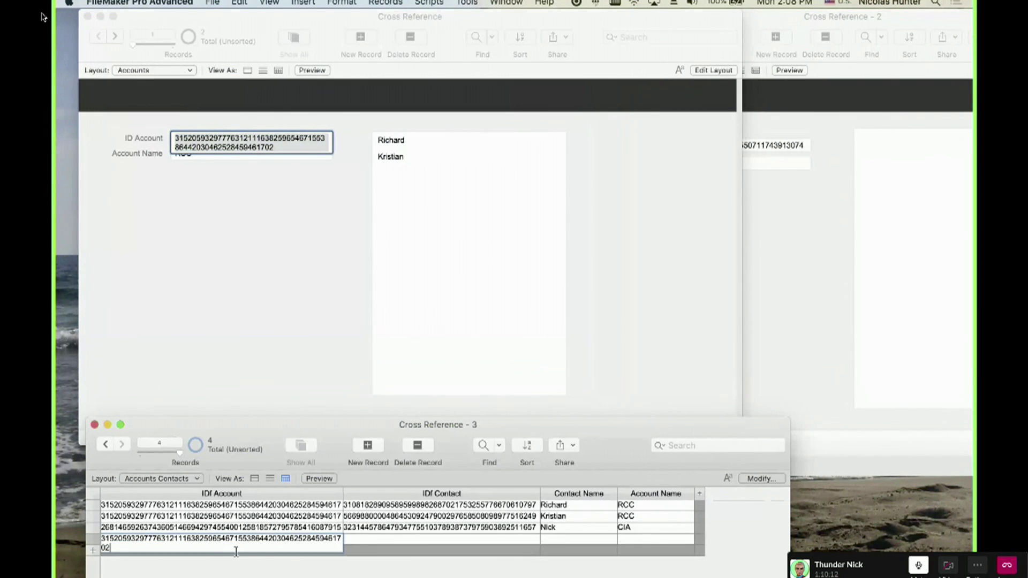
left_click(257, 572)
Copy Marg's contact ID into the new join row's IDf Contact field and commit it.
left_click(773, 270)
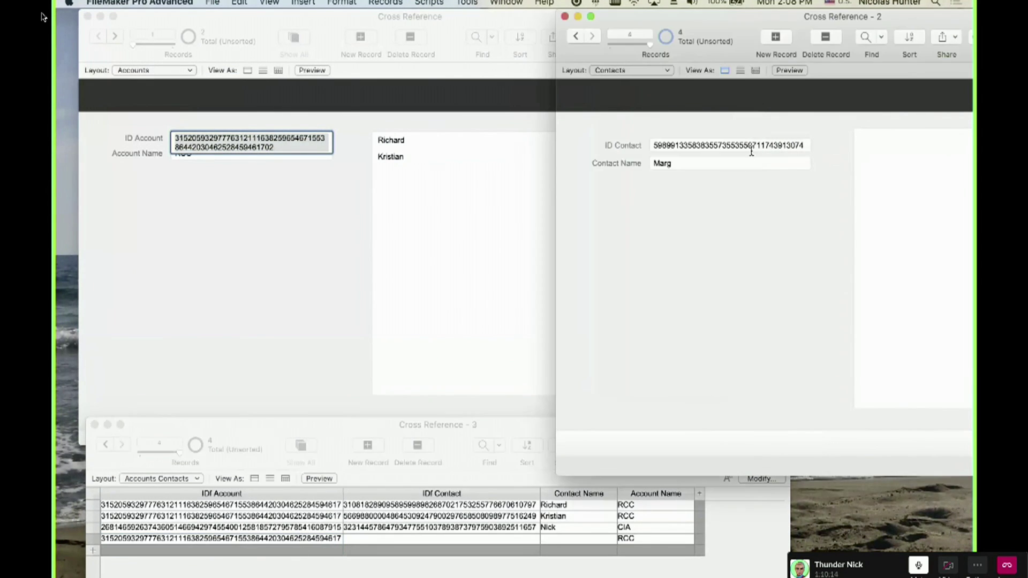
left_click(752, 149)
key("super+a")
key("super+c")
left_click(755, 282)
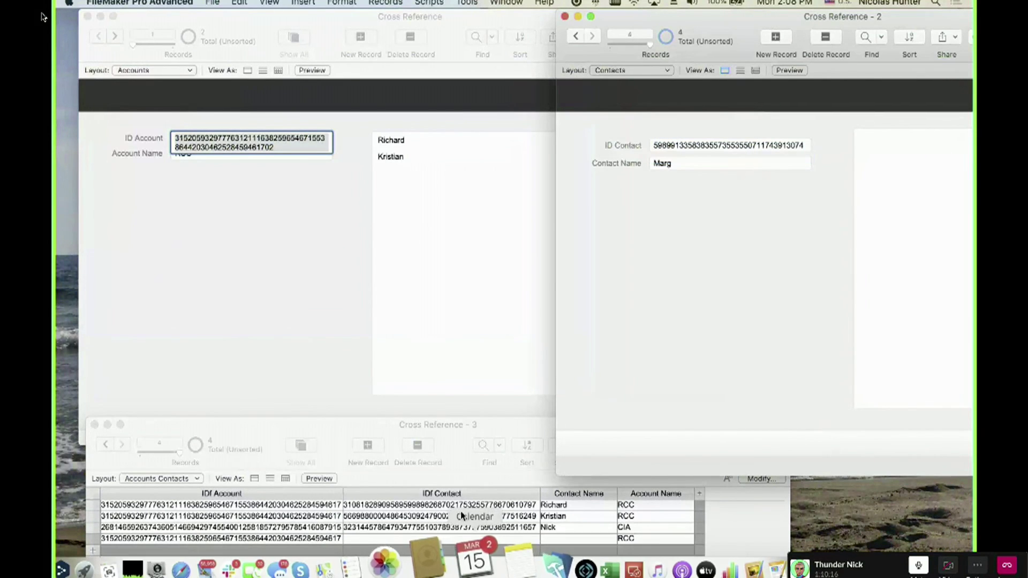
left_click(446, 541)
left_click(447, 540)
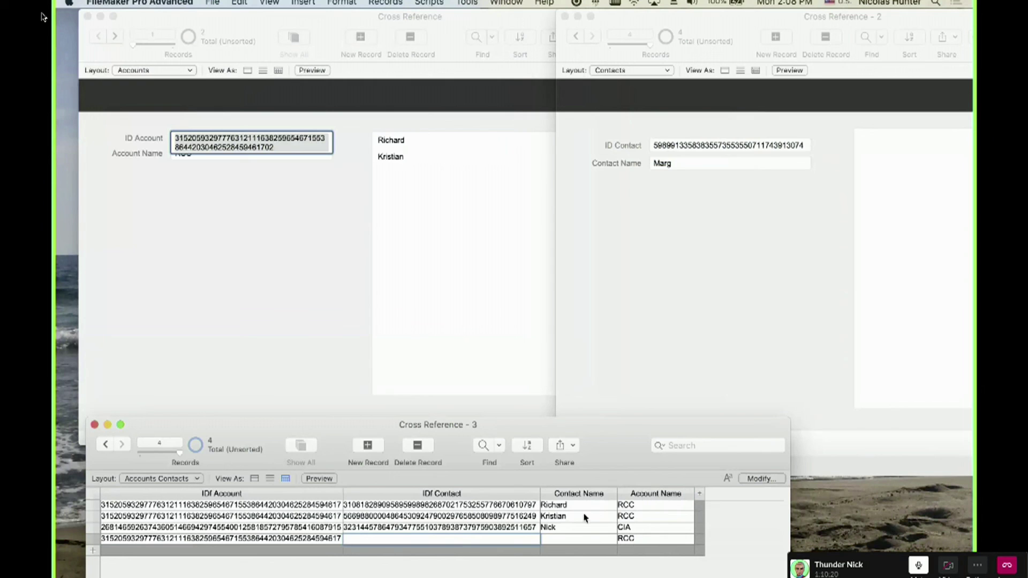
key("super+v")
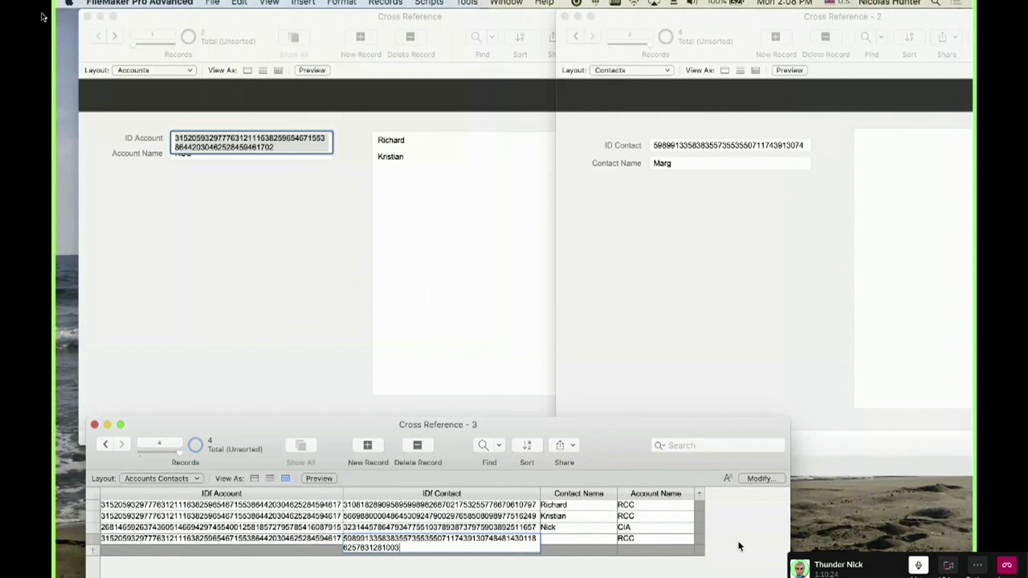
left_click(583, 558)
Change the contact name from Marg to Margaret in the Contacts window.
left_click(406, 264)
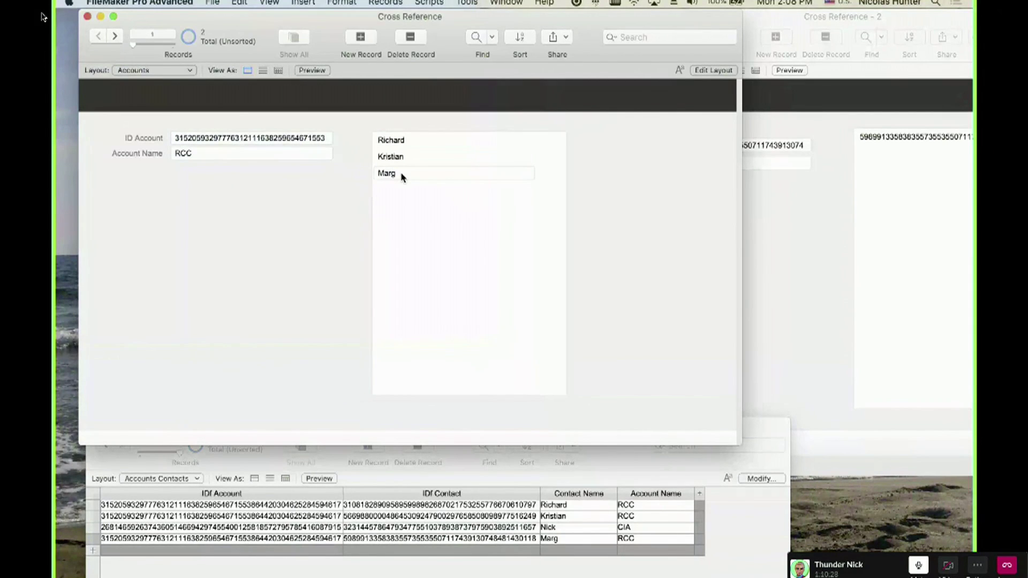
left_click(745, 247)
left_click_drag(738, 18, 844, 16)
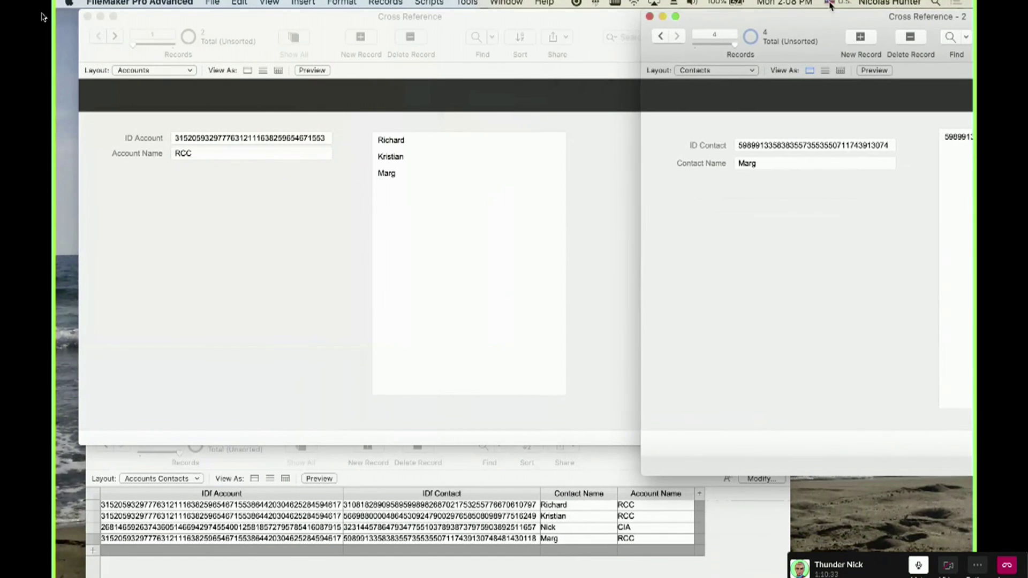
left_click(808, 164)
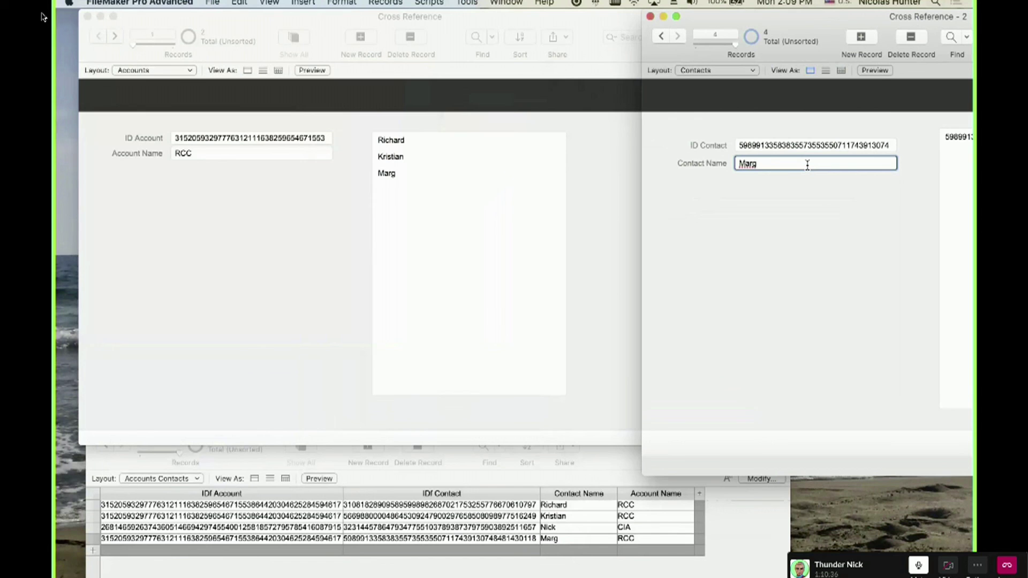
type("aret")
left_click(803, 226)
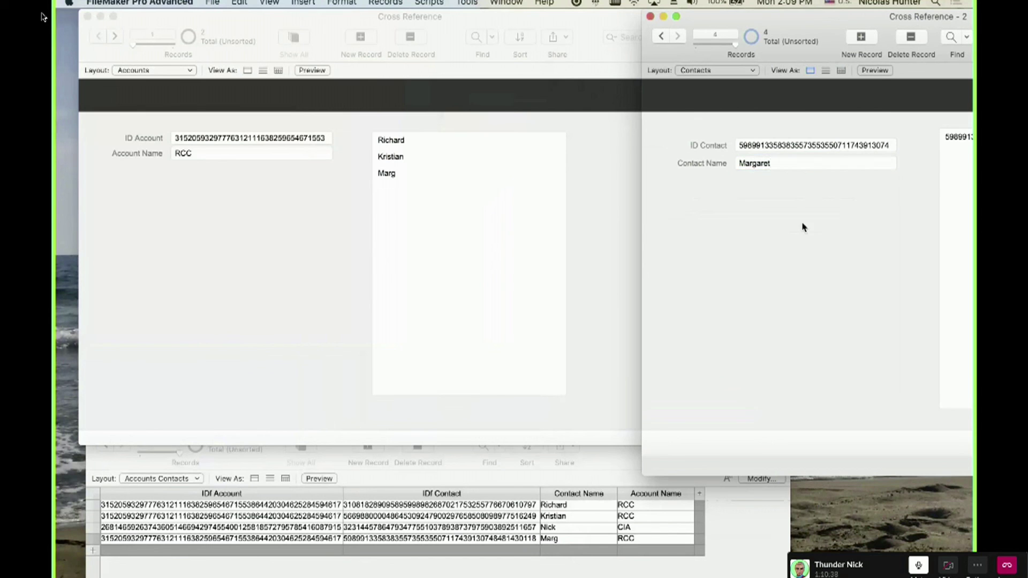
Check the new link in the join table and in RCC's Contacts portal.
left_click(554, 541)
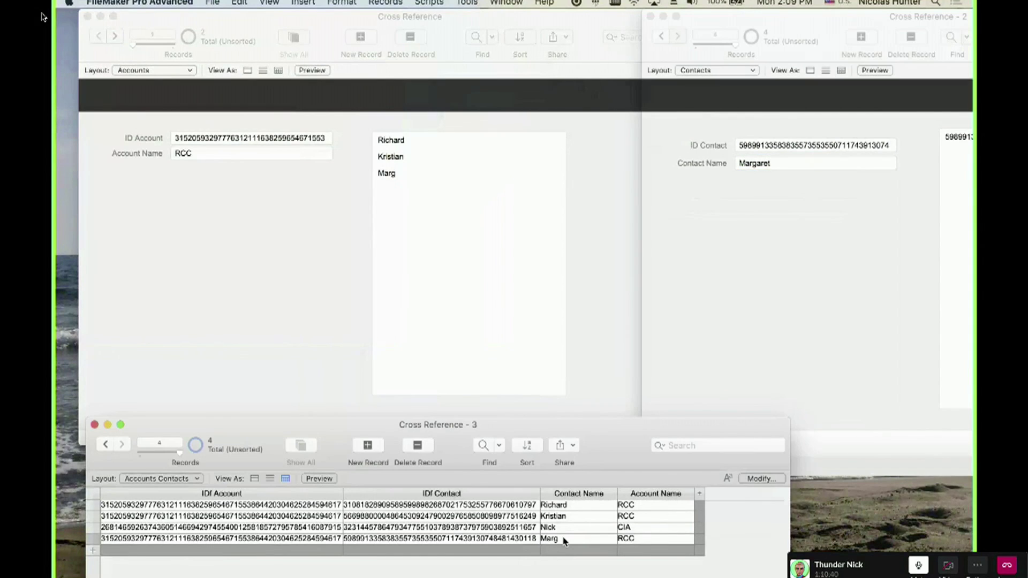
left_click(361, 235)
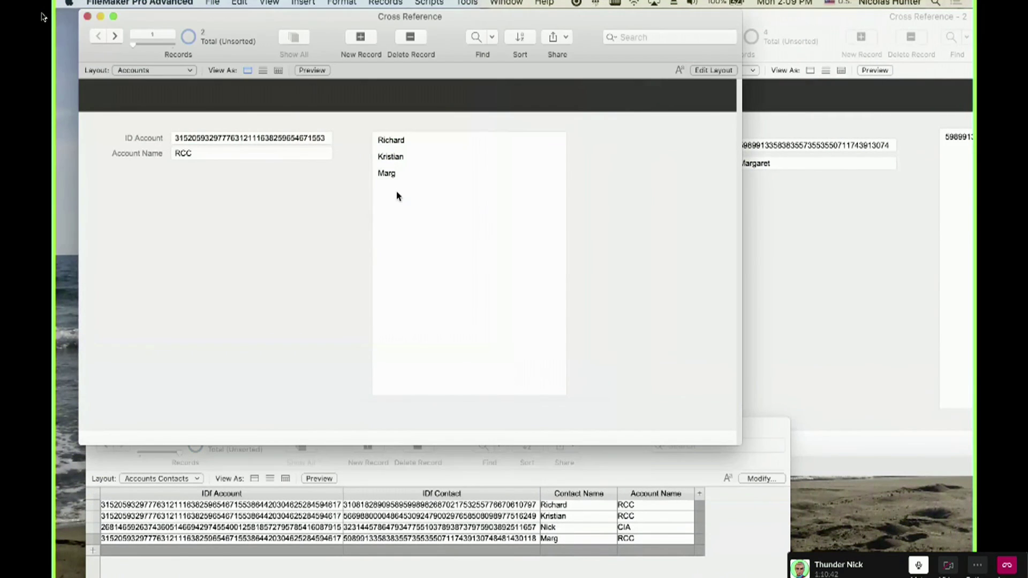
left_click(396, 172)
left_click(756, 234)
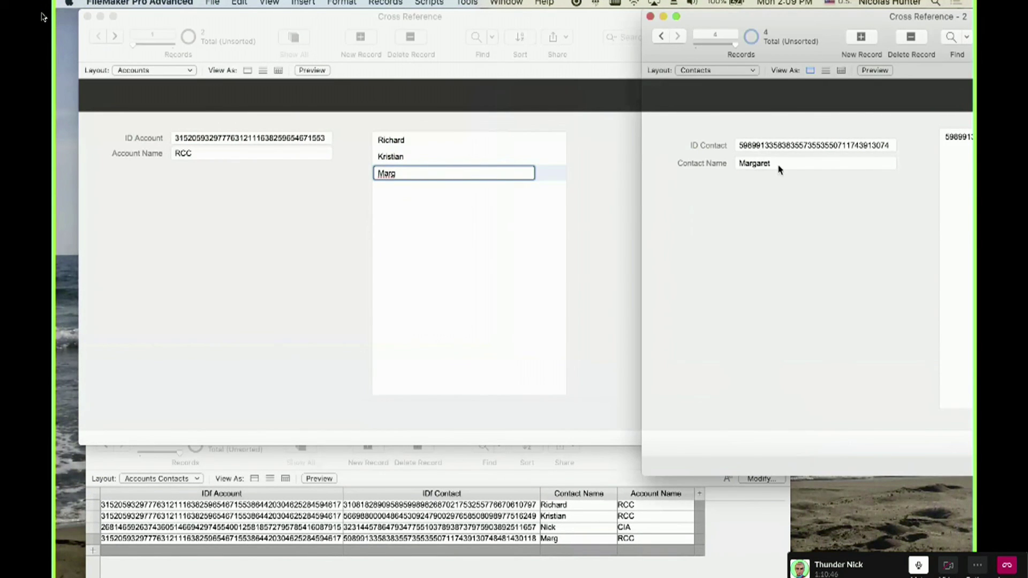
left_click(270, 192)
left_click(351, 179)
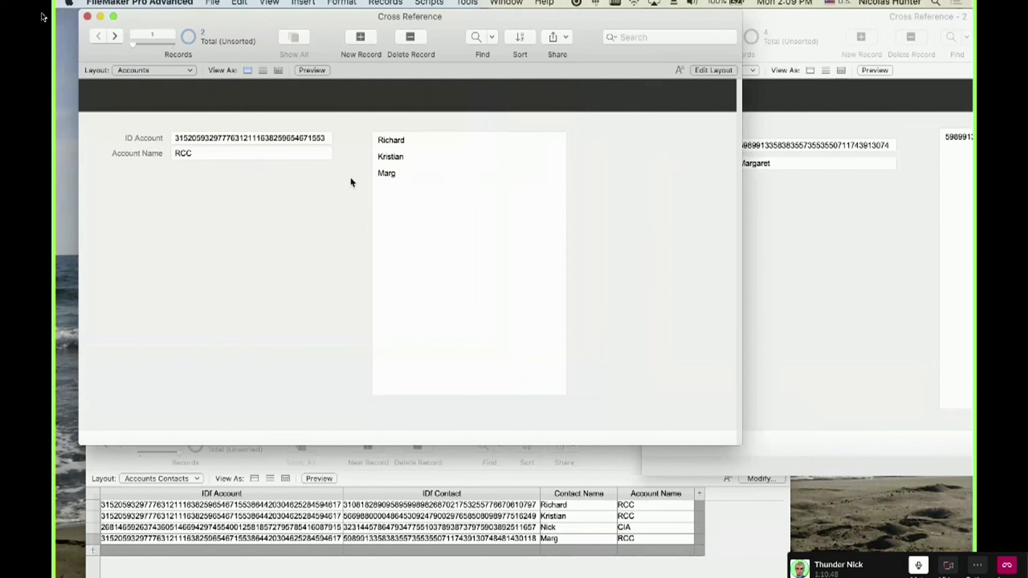
left_click(402, 174)
Switch to QuickTime Player and play the 'Thanks for watching!' movie full screen.
left_click(296, 165)
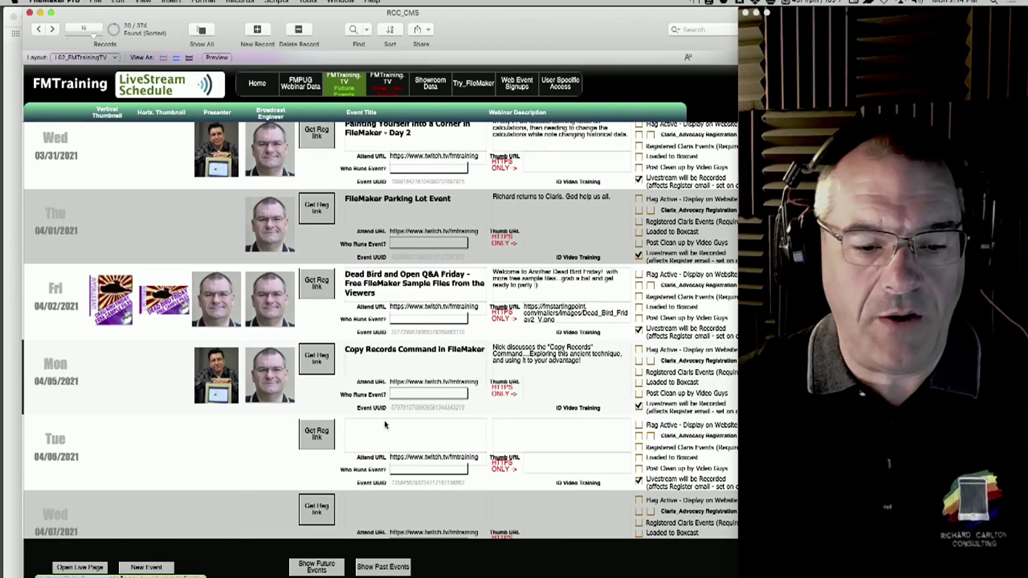
key("super+Tab")
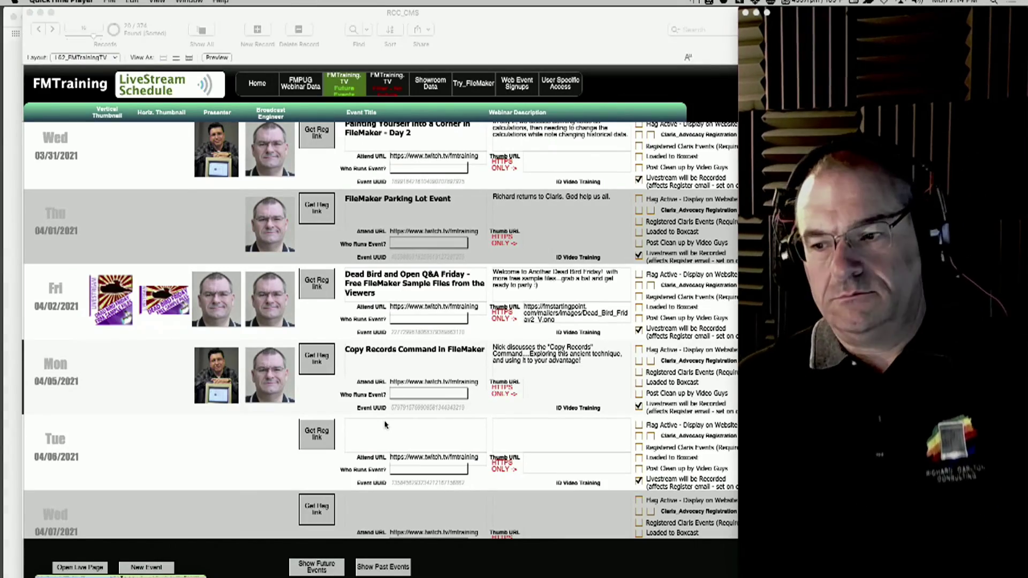
key("ctrl+super+f")
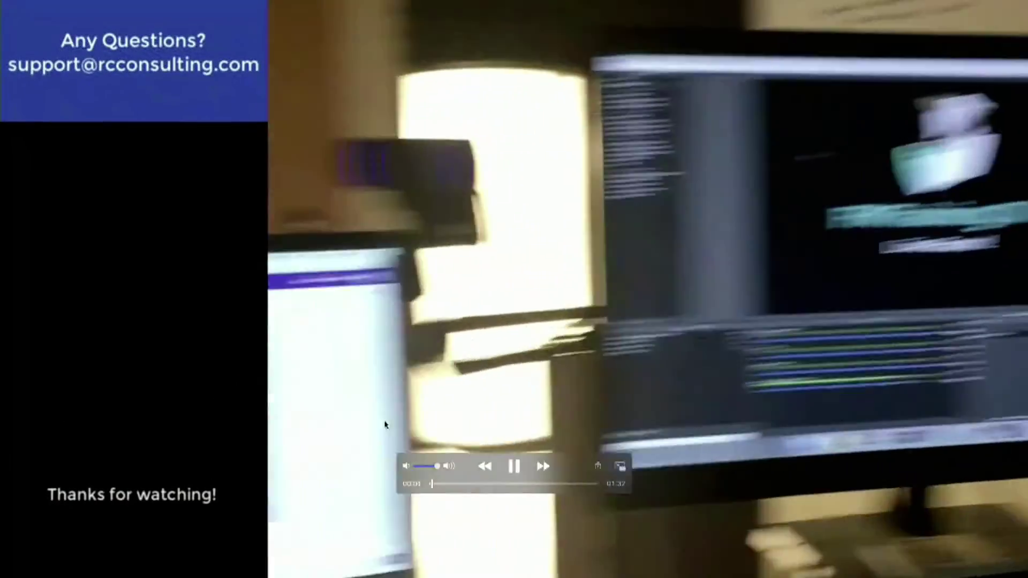